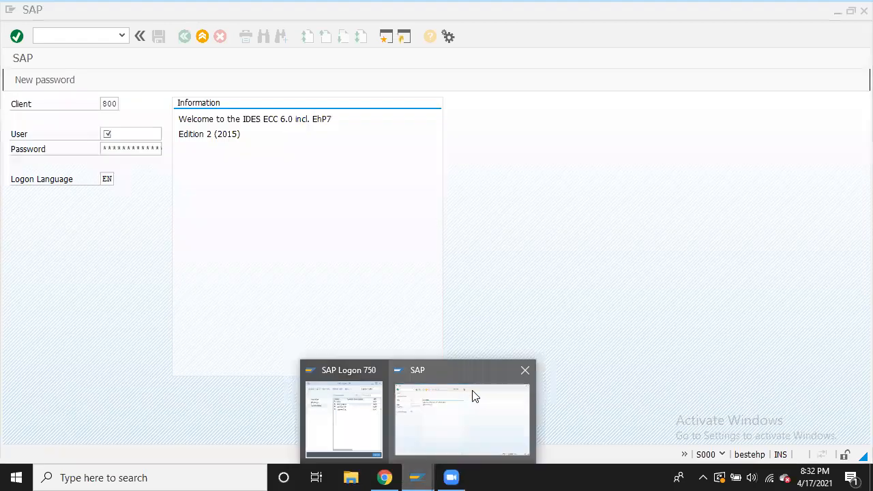
Attempt the SAP logon with the saved user and password; it is rejected, so switch to File Explorer
left_click(480, 412)
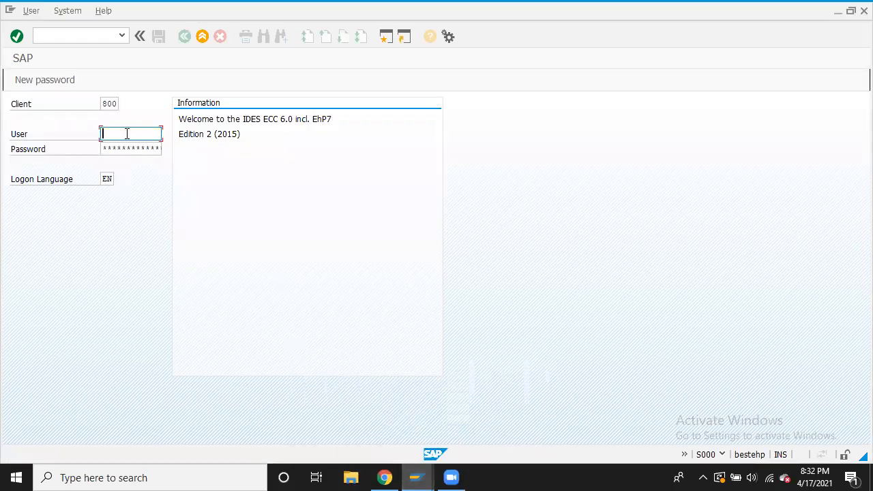
type("soc")
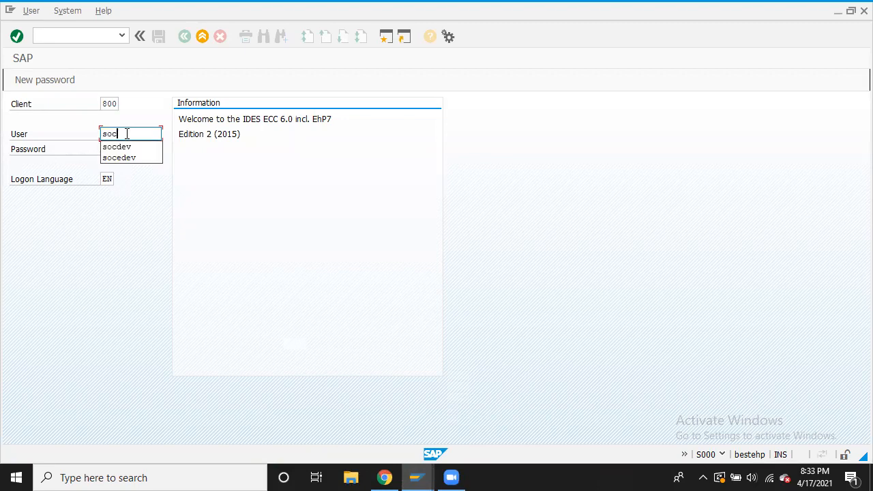
left_click(123, 146)
left_click(122, 148)
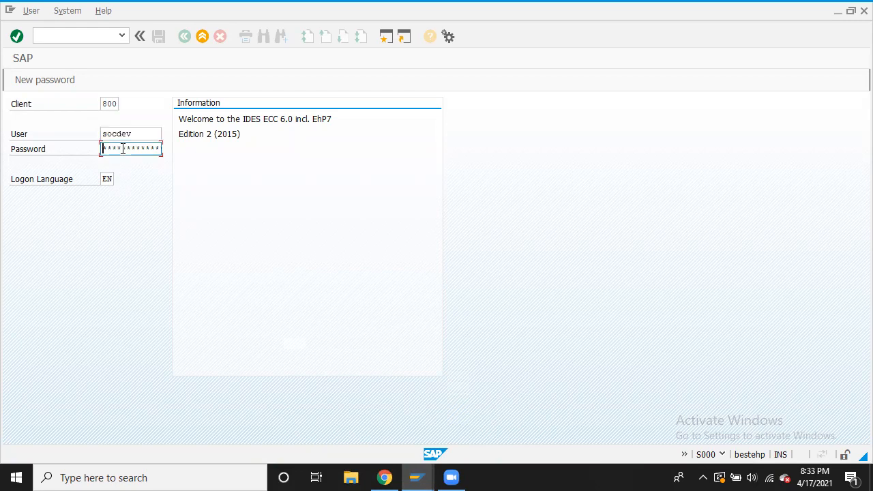
type("**********")
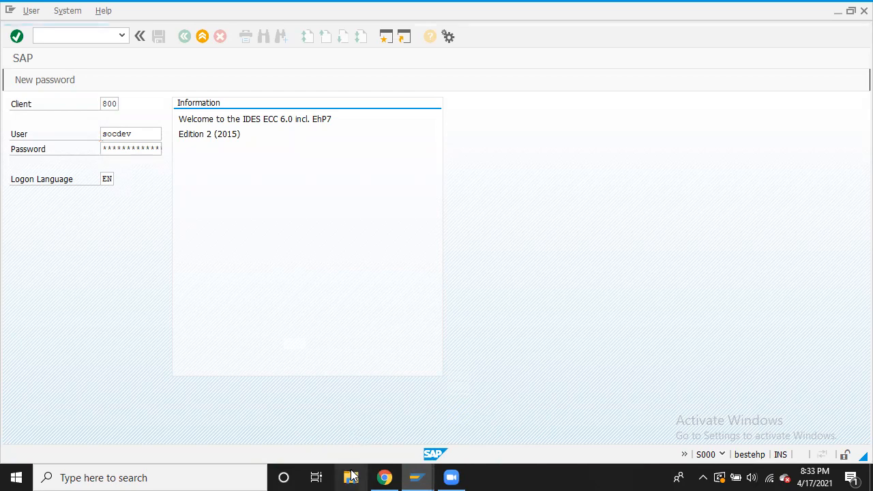
key("Return")
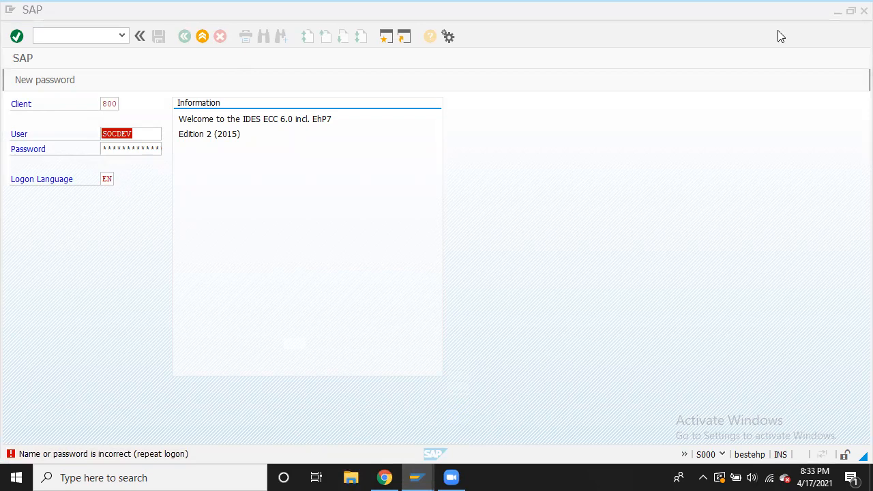
left_click(837, 12)
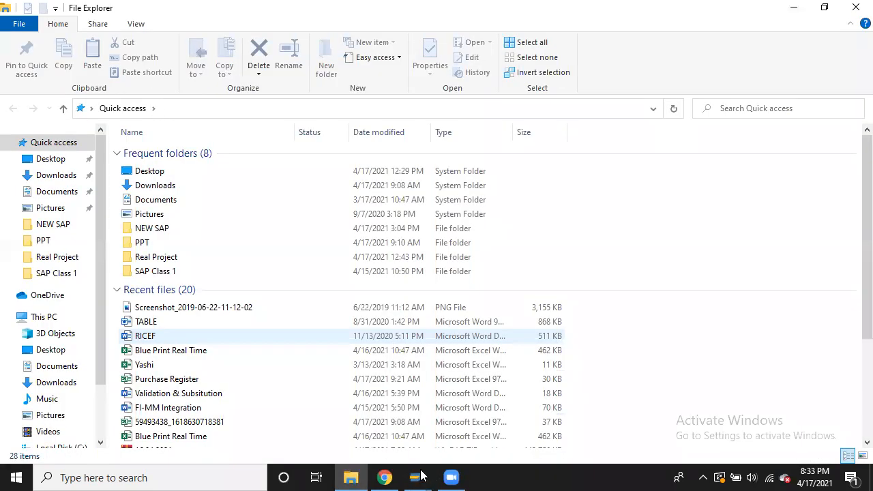
Close the failed SAP logon window and bring up SAP Logon 750
mouse_move(420, 476)
mouse_move(453, 393)
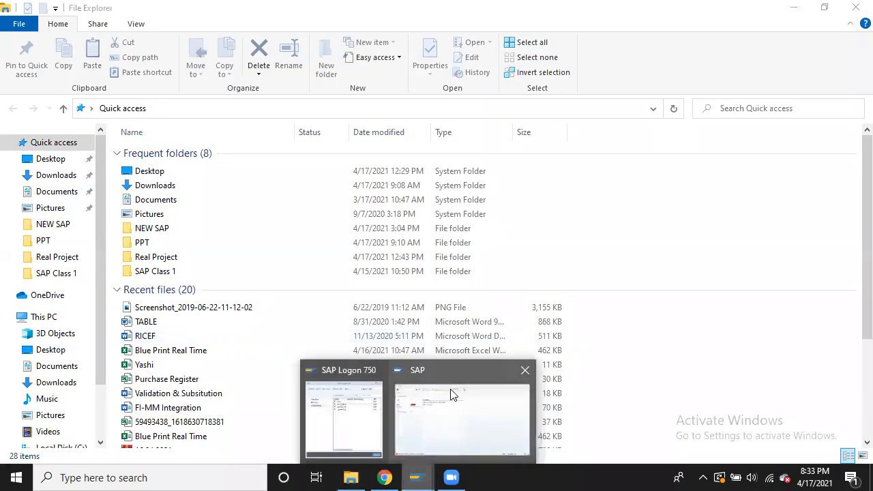
left_click(525, 371)
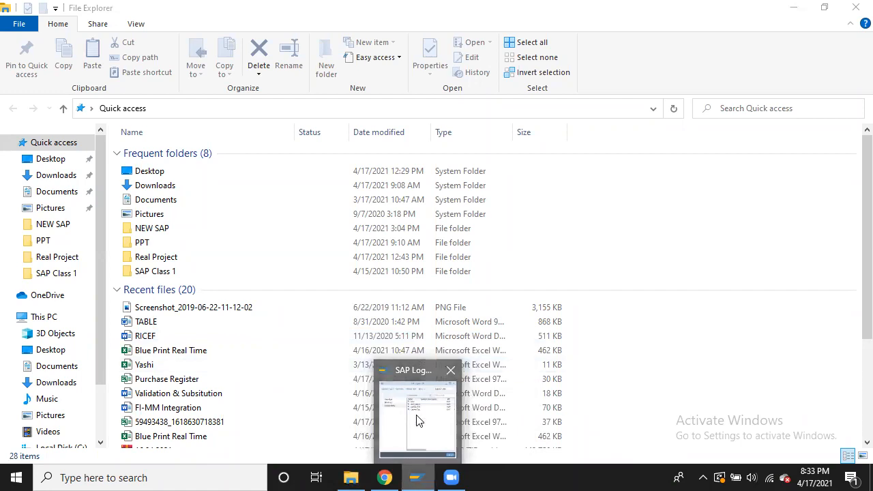
left_click(418, 477)
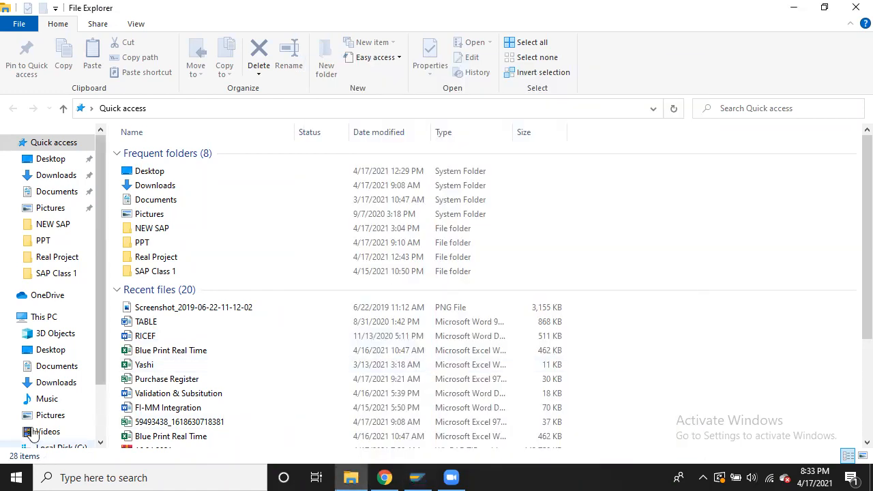
Open the SAP_FICO-converted workbook from Local Disk (F:) > SAP Class 2 and return to SAP Logon 750
scroll(95, 399, "down", 2)
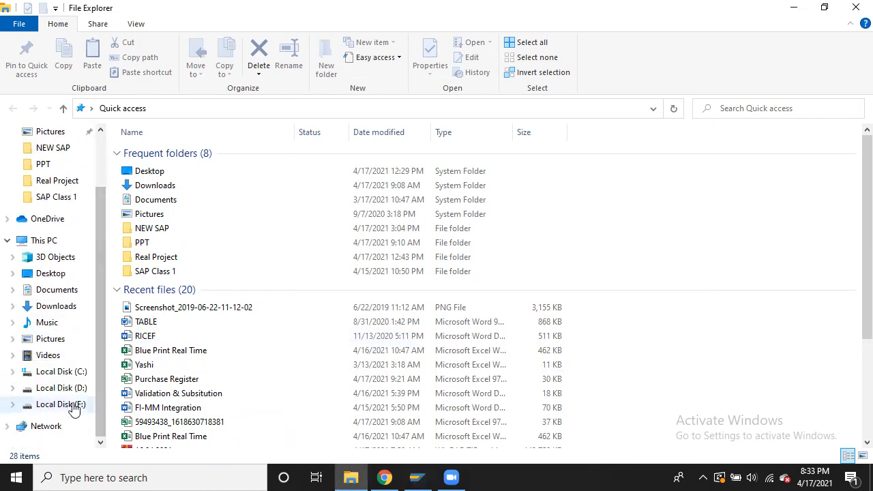
left_click(74, 404)
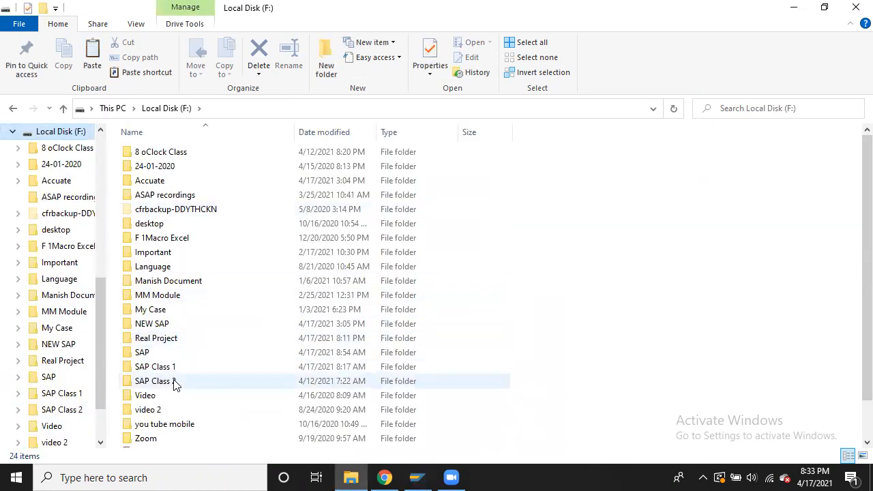
double_click(173, 383)
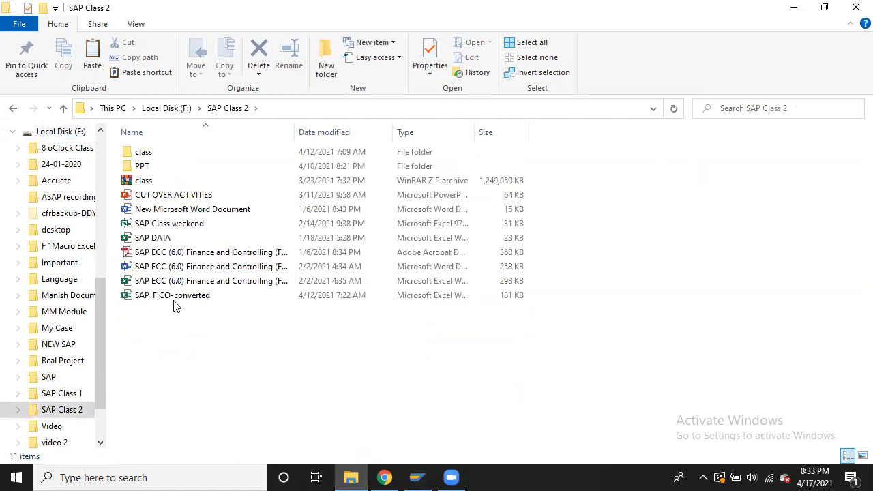
double_click(174, 299)
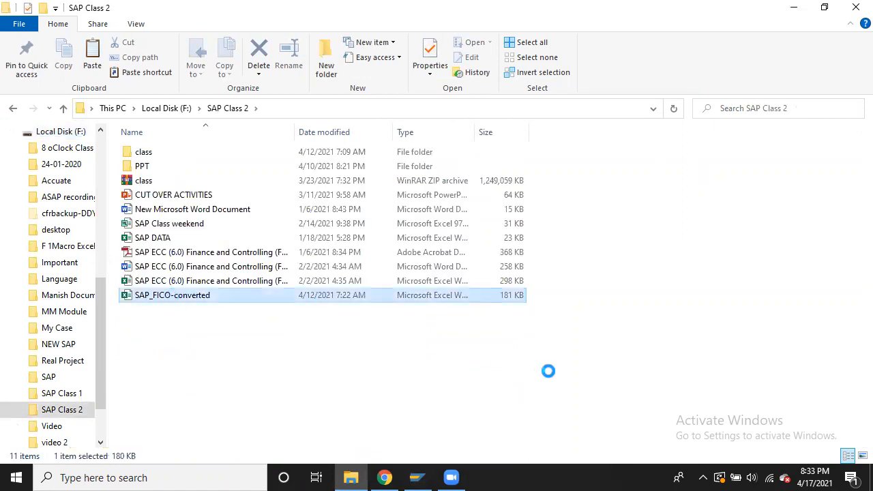
left_click(417, 477)
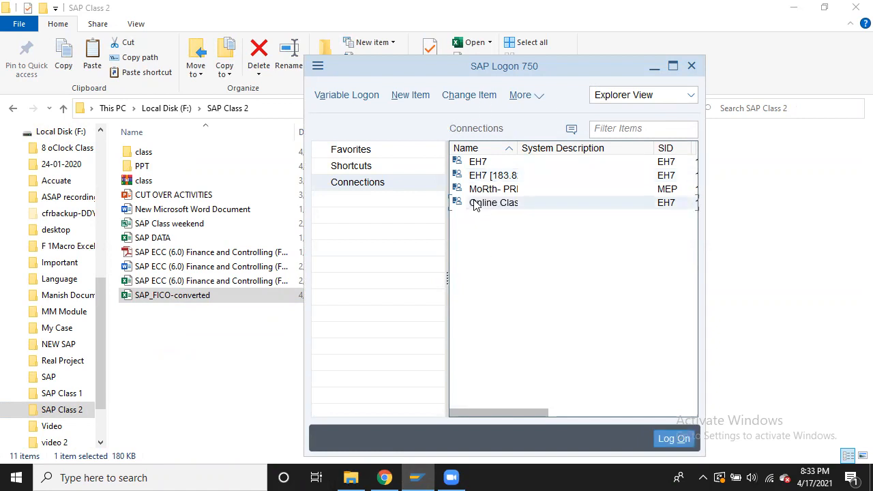
Log on to client 800 through the Online Class connection with the user name and password
double_click(474, 204)
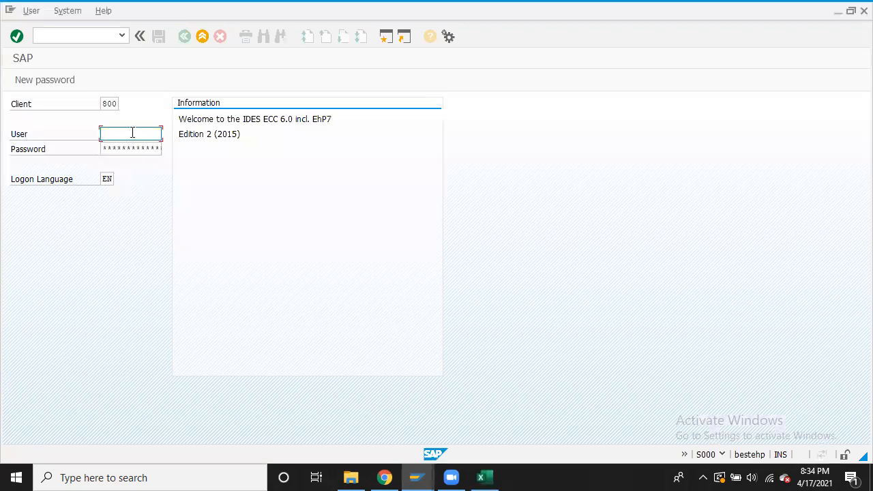
type("socdev")
left_click(133, 147)
type("******")
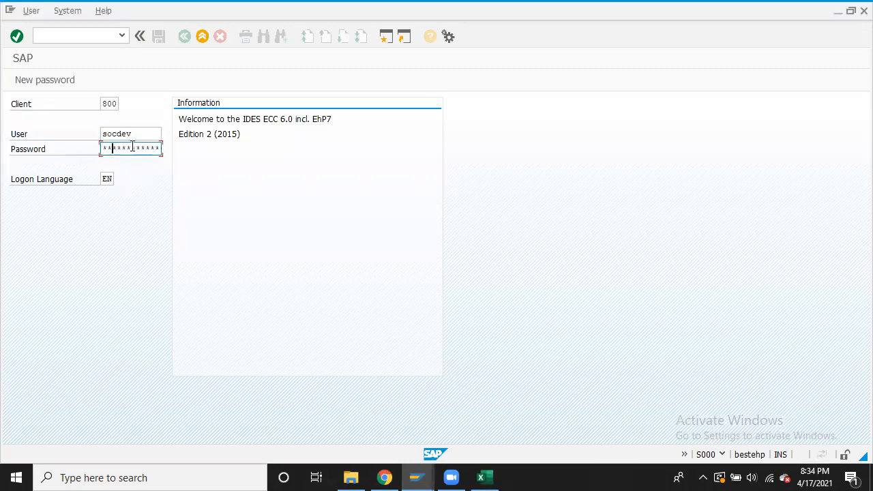
type("****")
key("Return")
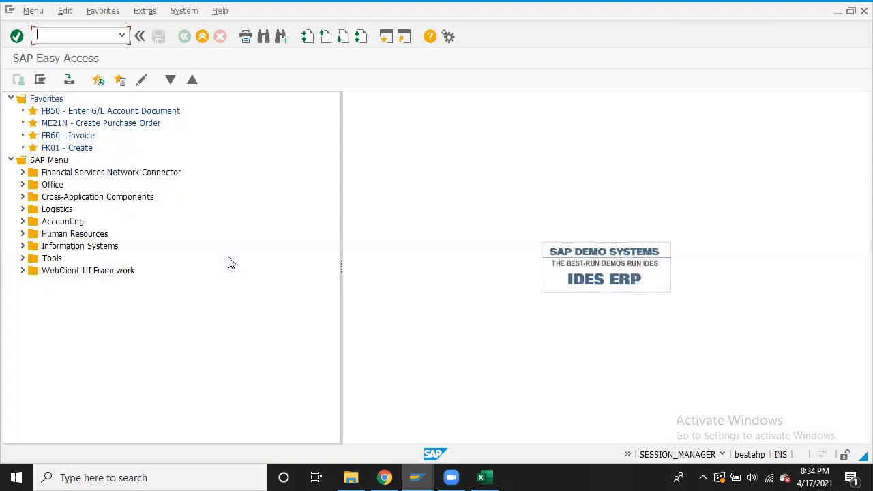
left_click(477, 476)
Dismiss the activation wizard and open the Class Update sheet in Excel
left_click(561, 373)
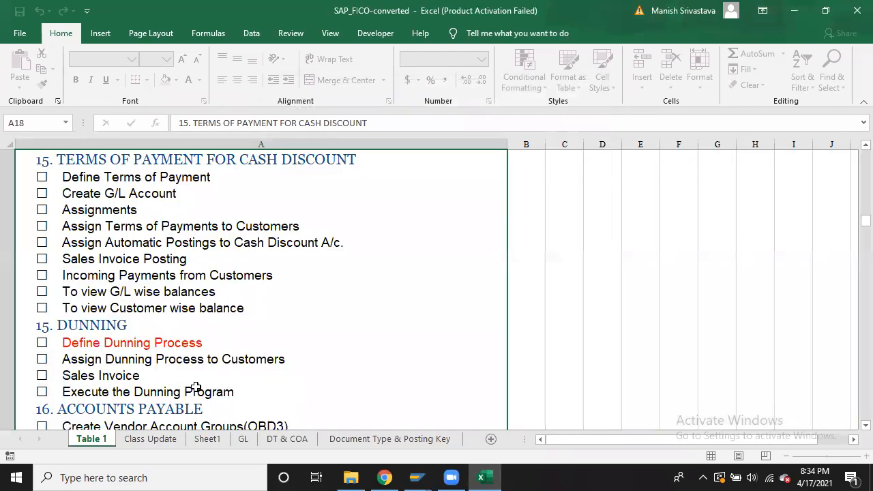
left_click(155, 440)
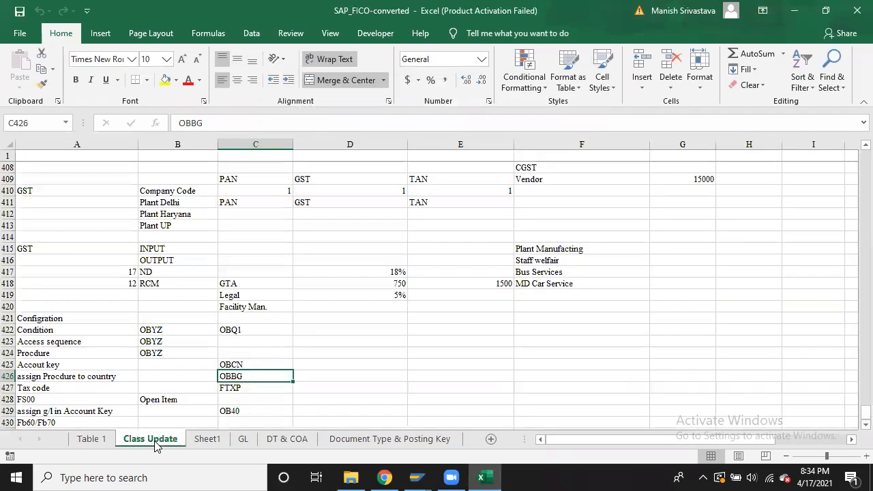
left_click(320, 407)
Enter OBQ2 as the code beside Access sequence in the configuration list
key("Down")
key("Down")
key("Down")
key("Down")
key("Down")
key("Down")
key("Down")
key("Down")
key("Down")
key("Down")
key("Down")
key("Down")
key("Down")
key("Down")
key("Down")
key("Down")
key("Down")
key("Down")
key("Down")
key("Down")
key("Left")
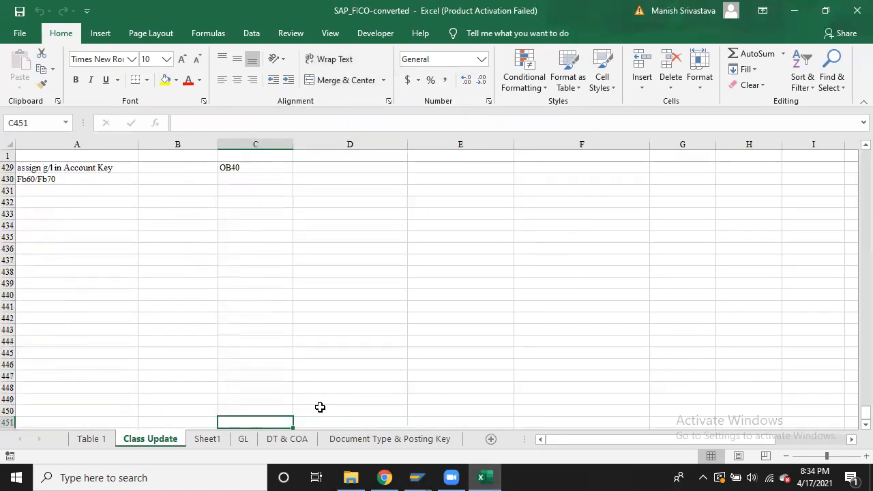
key("Left")
key("Left")
key("Up")
key("Up")
key("Up")
key("Up")
key("Up")
key("Up")
key("Up")
key("Up")
key("Up")
key("Up")
key("Up")
key("Up")
key("Up")
key("Up")
key("Up")
key("Up")
key("Up")
key("Up")
key("Up")
key("Up")
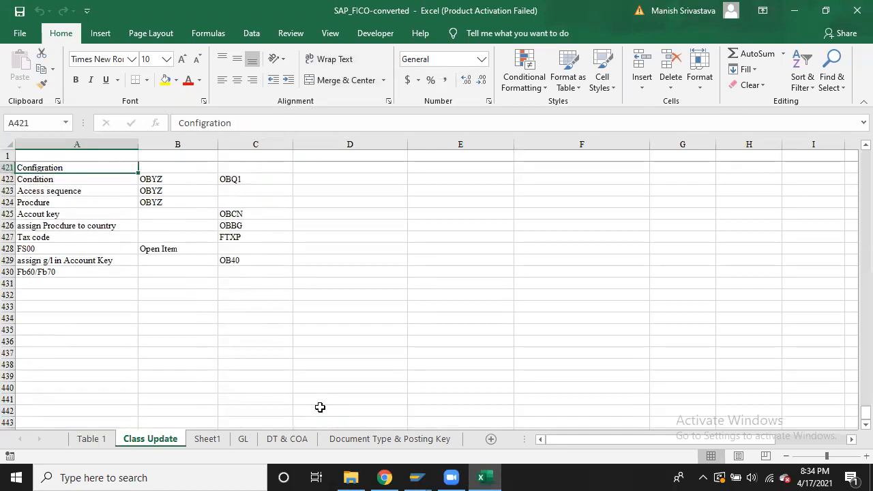
key("Up")
key("Up")
key("Up")
key("Up")
key("Up")
key("Up")
key("Up")
key("Up")
key("Up")
key("Up")
key("Up")
key("Up")
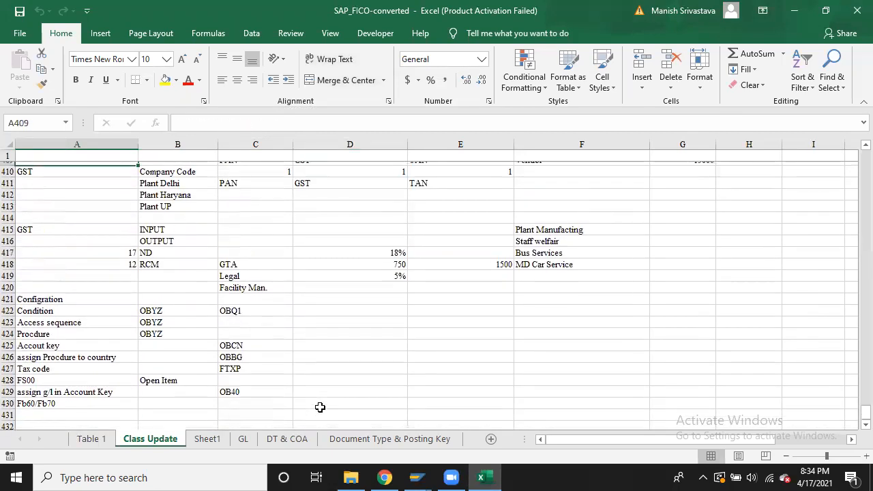
key("Up")
key("Up")
key("Right")
key("Down")
key("Down")
key("Down")
key("Down")
key("Down")
key("Down")
key("Down")
key("Down")
key("Down")
key("Down")
key("Down")
key("Down")
key("Down")
key("Down")
key("Down")
key("Down")
key("Right")
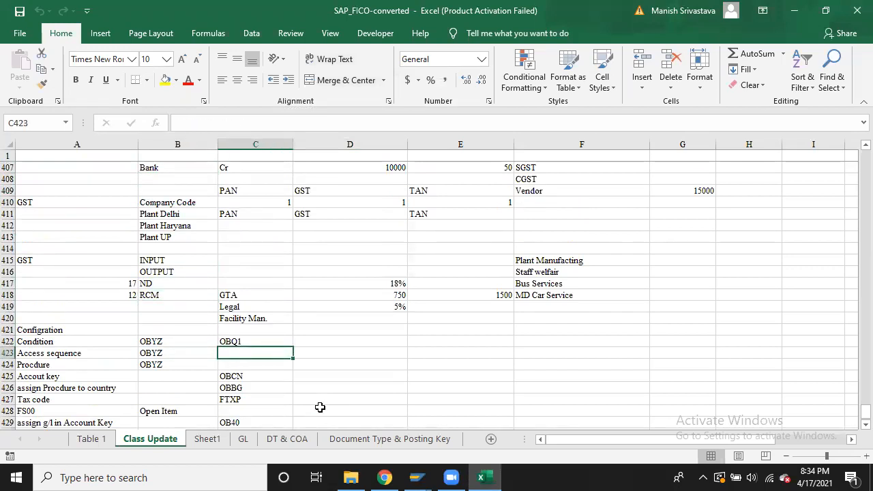
type("O")
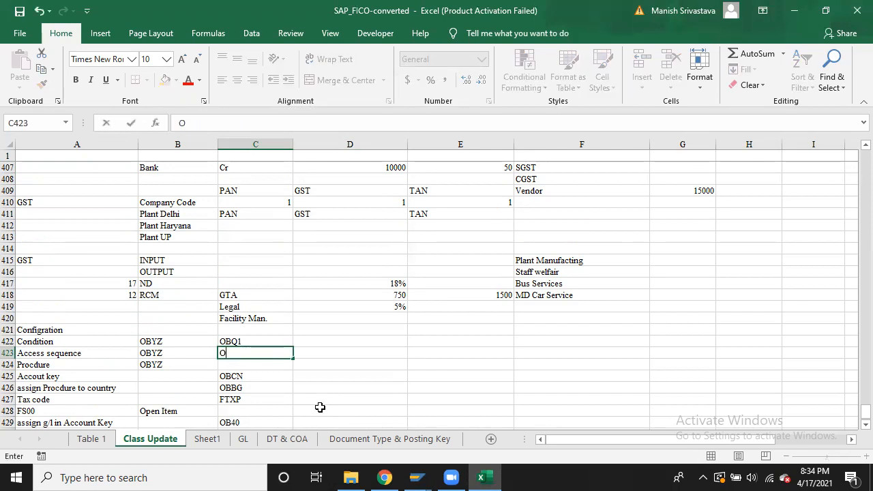
type("BQ2")
key("Return")
key("Down")
key("Down")
key("Down")
key("Down")
key("Down")
key("Down")
key("Down")
key("Down")
key("Down")
key("Down")
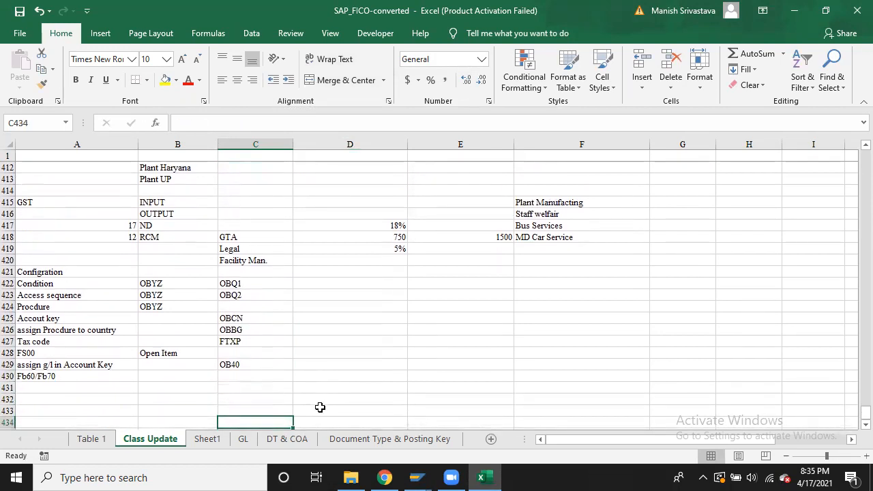
Close the two extra SAP windows
mouse_move(421, 475)
mouse_move(456, 405)
left_click(524, 372)
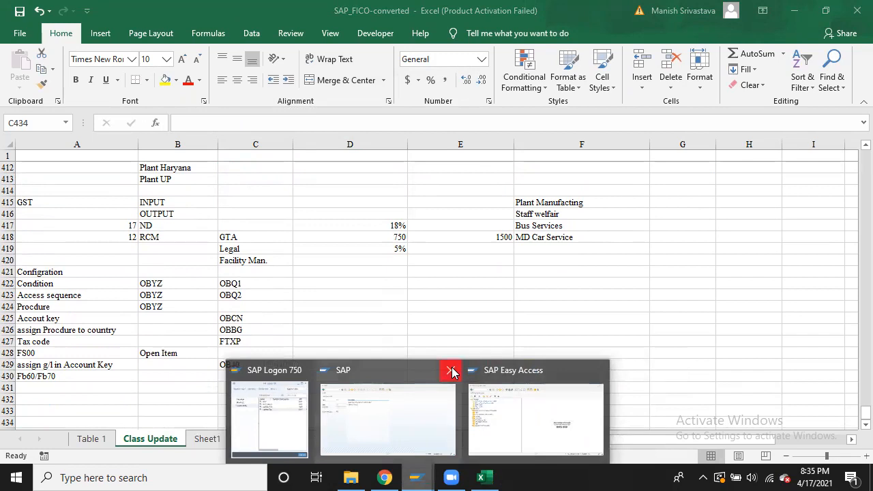
left_click(451, 371)
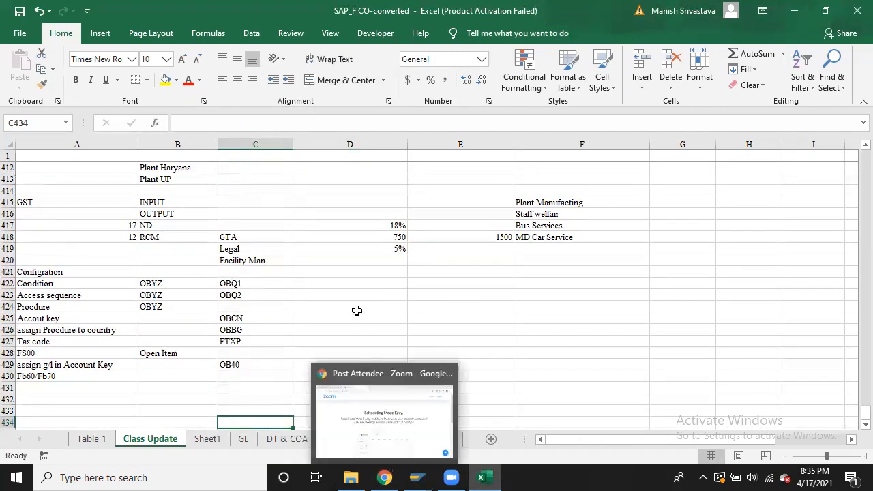
left_click(357, 312)
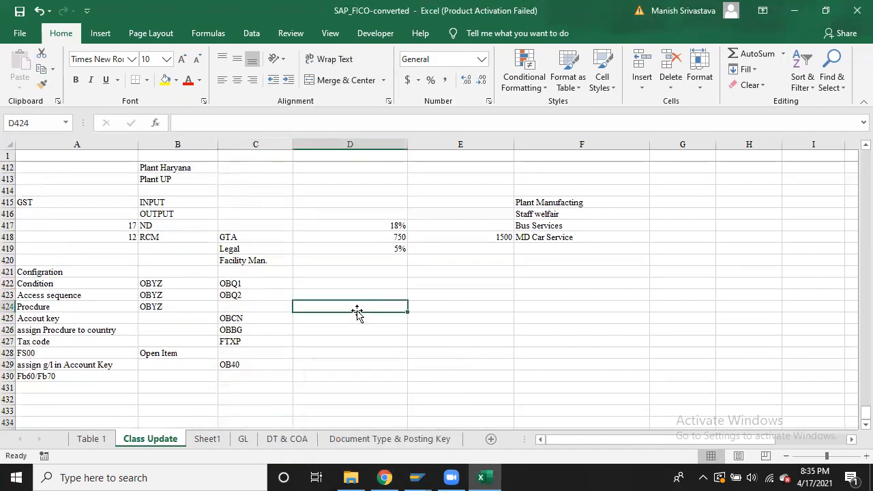
Select the entire 'assign g/l in Account Key' row, row 429
left_click(41, 272)
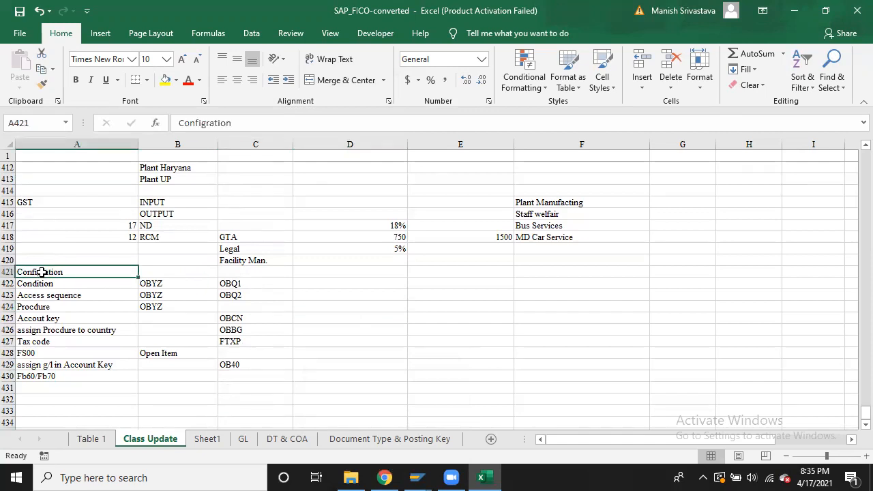
key("Down")
key("Down")
key("Down")
key("Down")
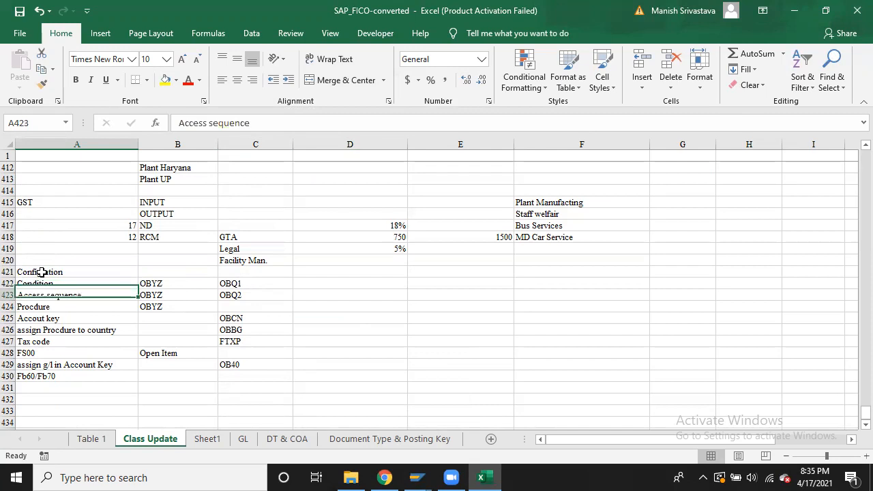
key("Up")
key("Up")
key("Up")
key("Up")
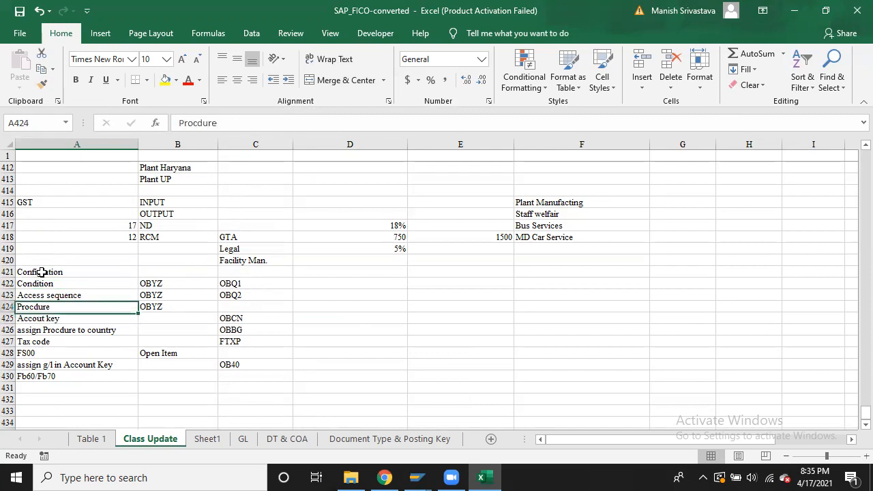
key("Down")
key("Down")
key("Down")
key("Down")
key("Down")
key("Down")
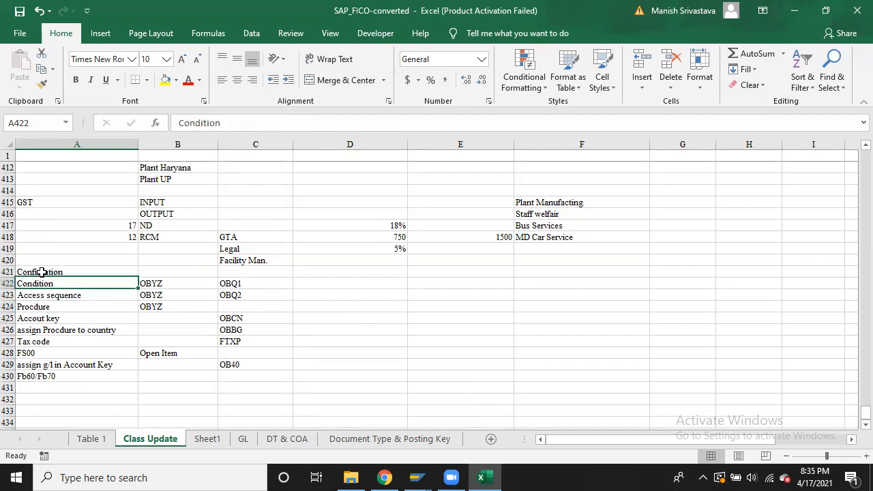
key("Down")
key("Down")
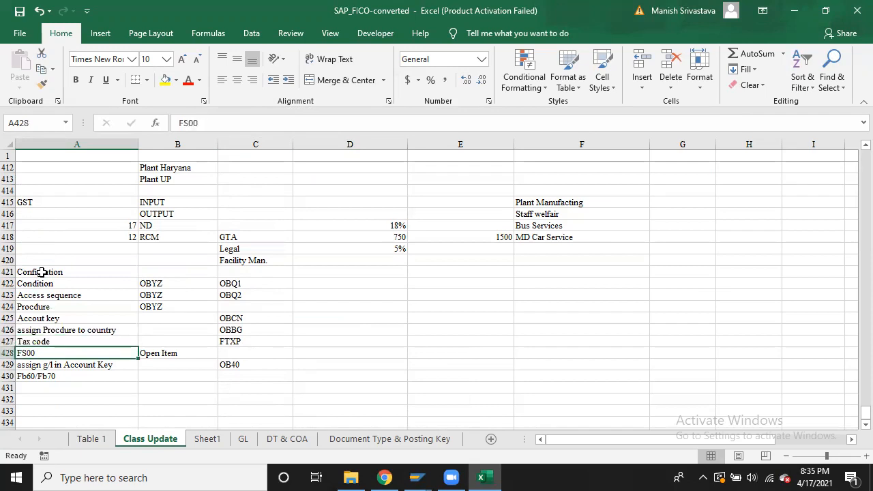
key("Up")
key("Down")
key("Up")
key("Down")
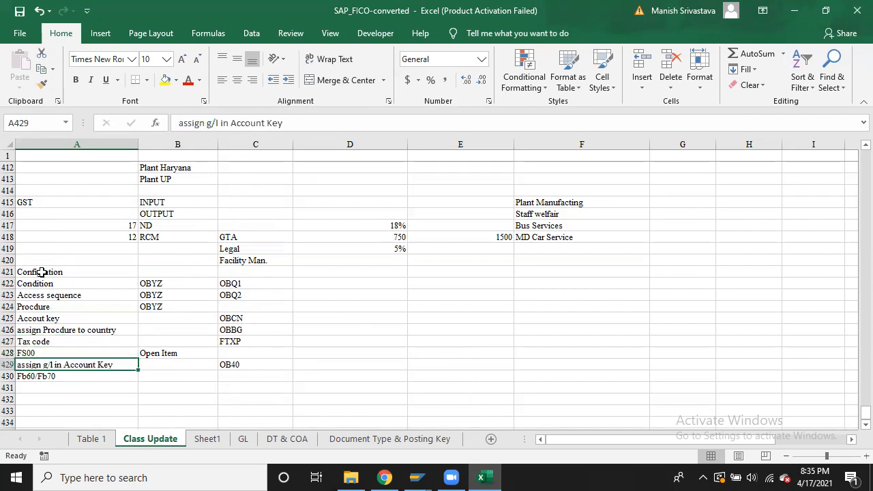
key("shift+space")
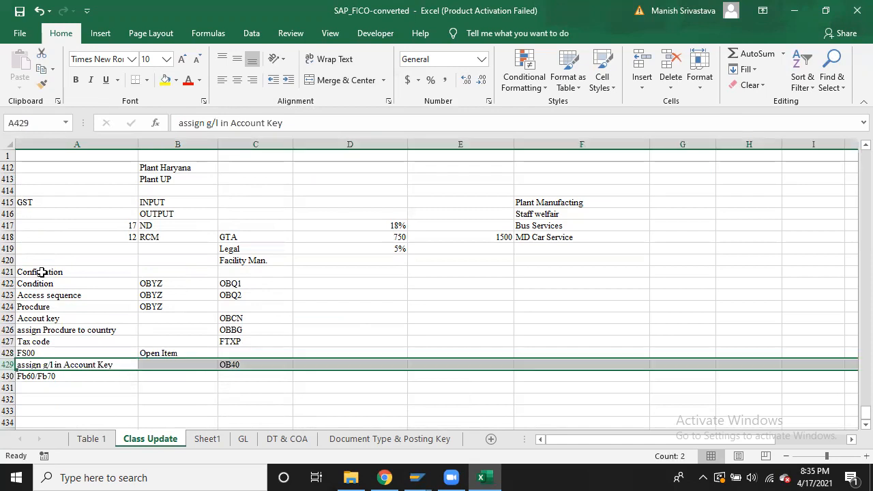
Insert blank rows above 'assign g/l in Account Key' and select cell A429
key("ctrl+plus")
key("ctrl+plus")
key("ctrl+plus")
key("ctrl+plus")
key("ctrl+plus")
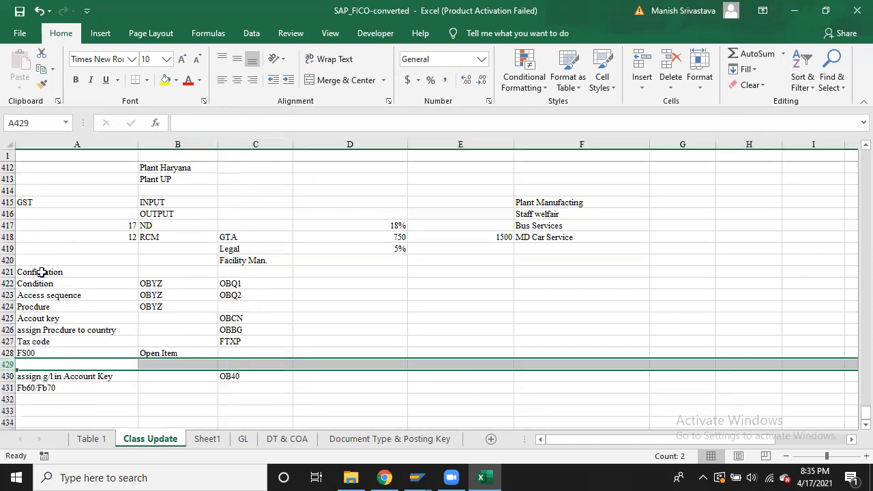
key("Down")
key("Up")
key("Down")
key("Up")
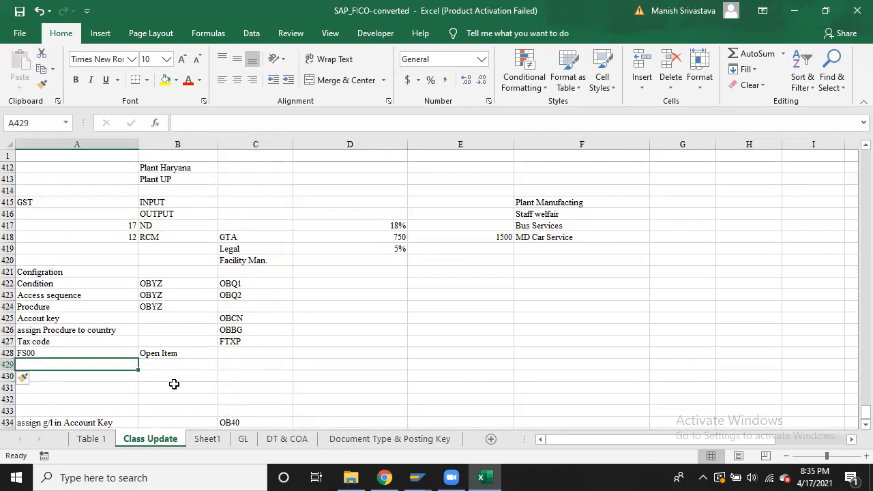
key("shift+Right")
key("shift+Right")
key("shift+Right")
key("shift+Left")
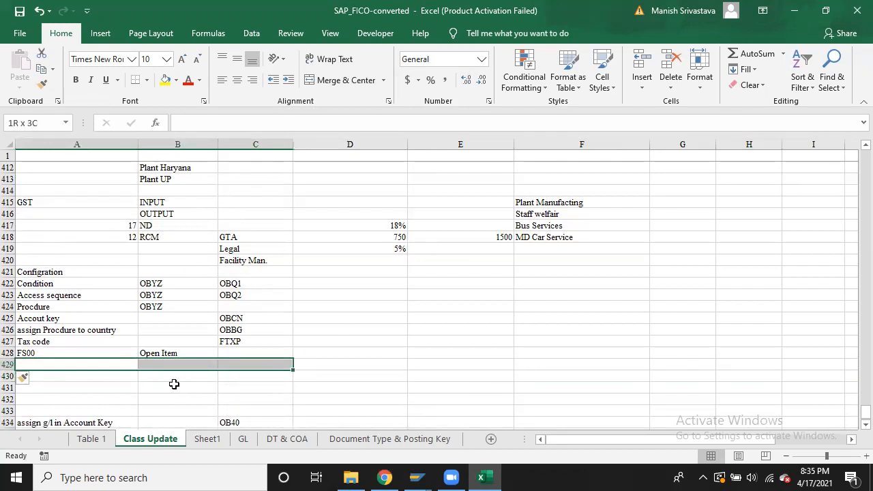
key("shift+Left")
key("shift+Left")
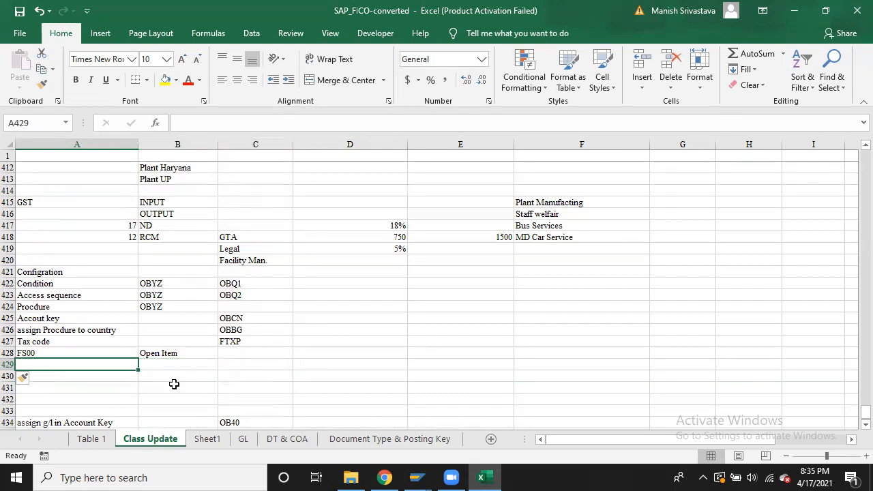
Enter CGST INPUT, SGST INPUT and IGST INPUT in A429:A431
type("CGST ")
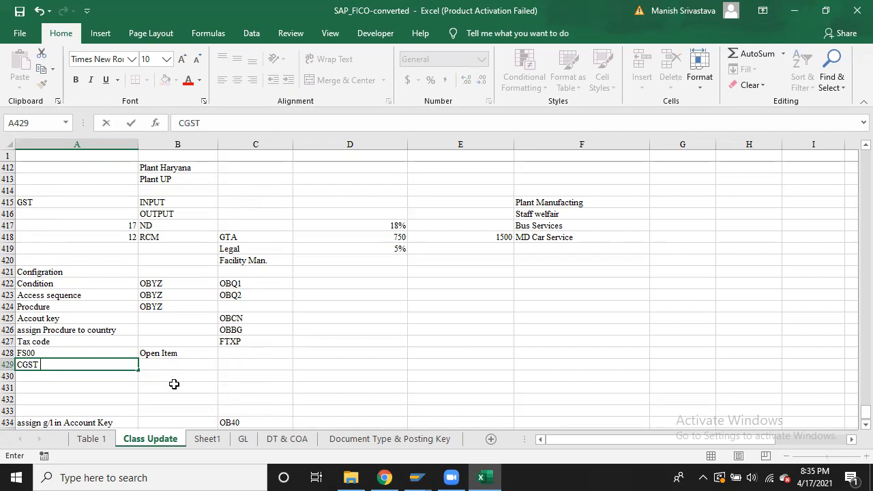
type("INPUT")
key("Return")
type("SG")
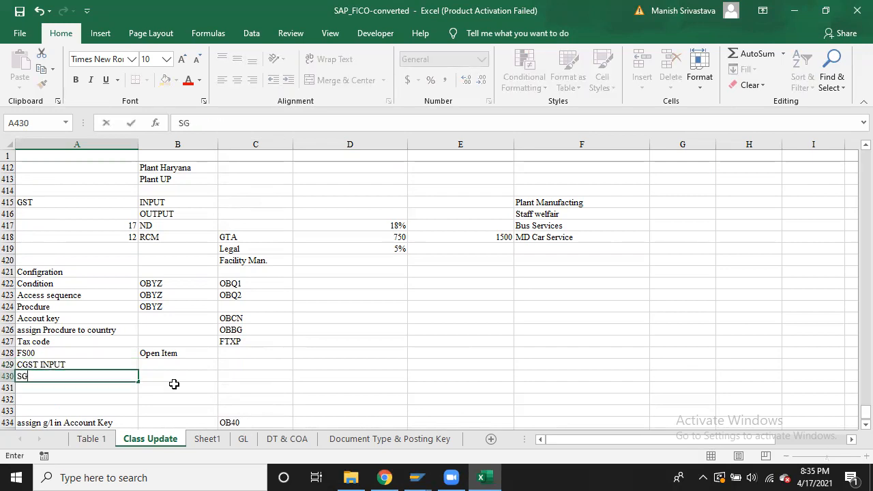
type("ST INPUT")
key("ctrl+Return")
key("Return")
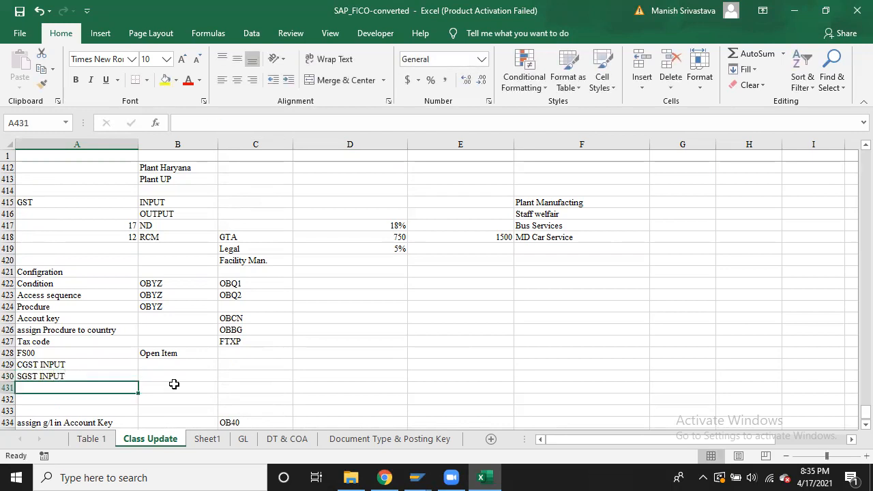
type("IGST INPUT")
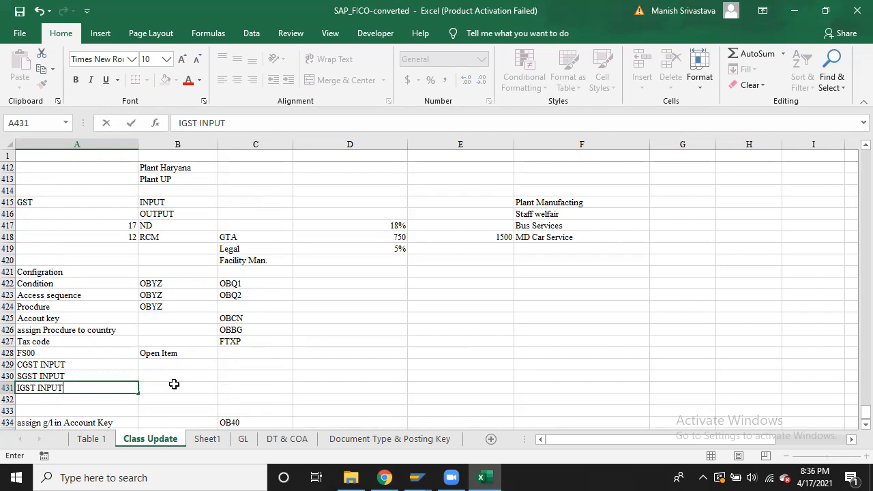
key("Return")
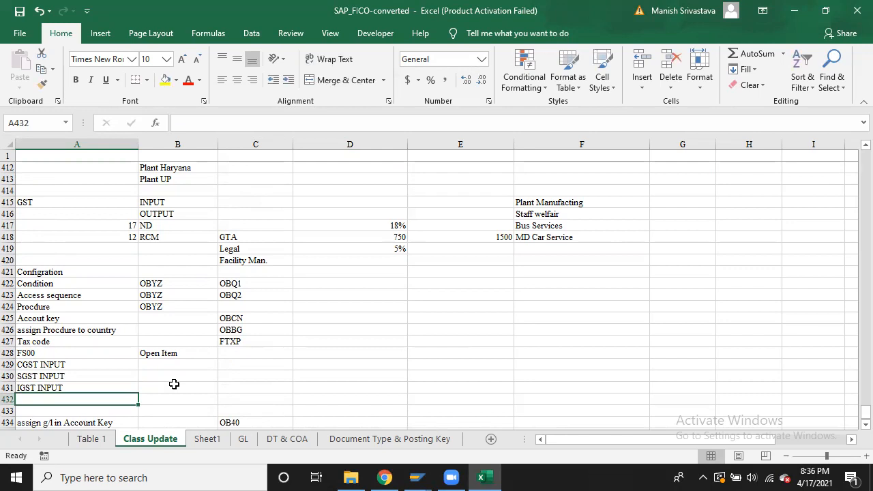
type("C")
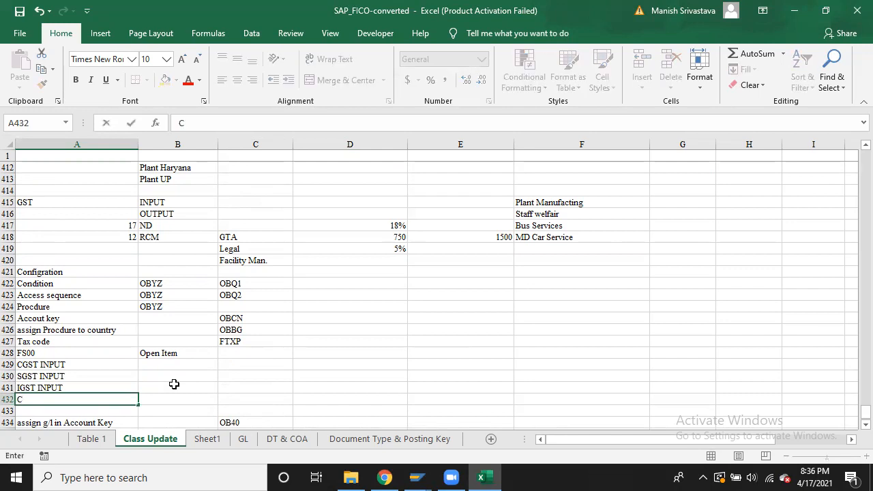
key("Escape")
Insert additional blank rows at row 433
key("Down")
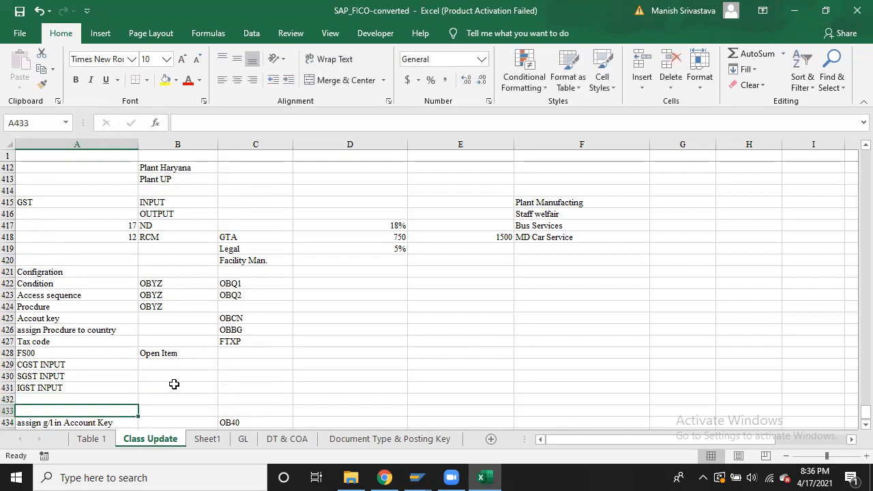
key("shift+space")
key("shift+F10")
key("i")
key("shift+F10")
key("i")
key("Up")
key("Up")
key("Up")
key("Up")
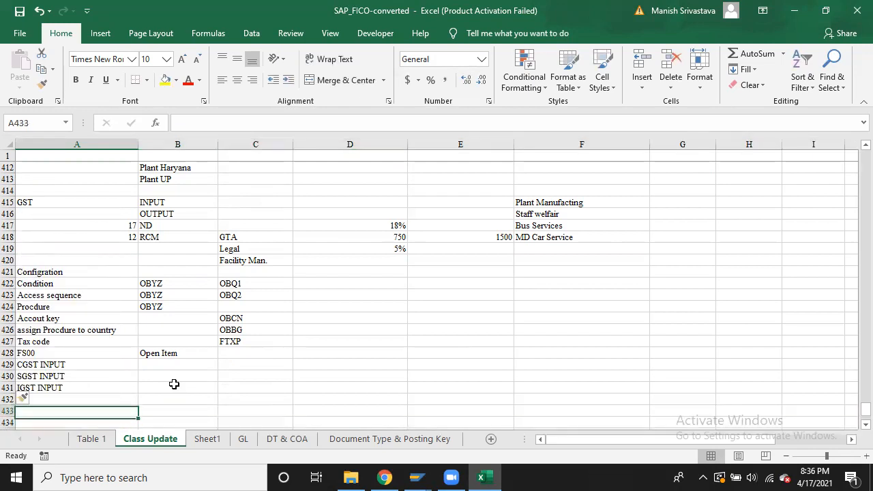
Copy the three GST INPUT labels into A432:A434
key("shift+Down")
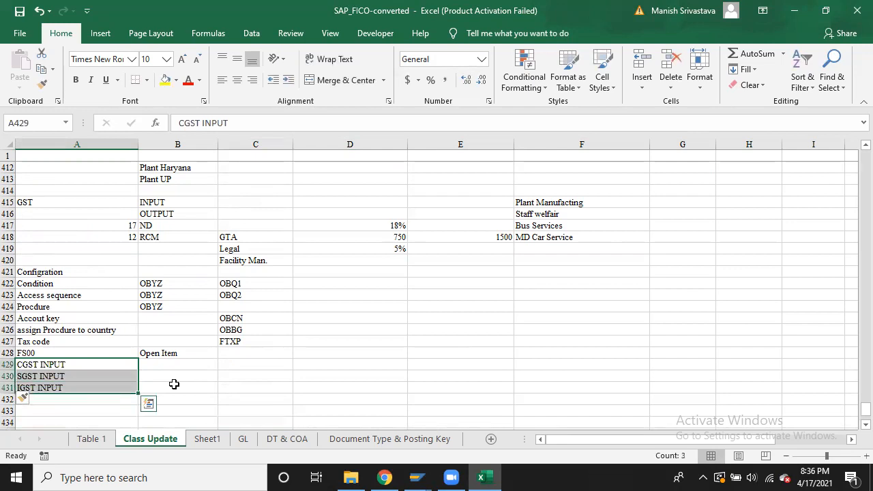
key("ctrl+c")
key("Down")
key("Down")
key("Down")
key("ctrl+v")
key("Up")
key("Up")
key("shift+Down")
key("shift+Down")
key("Escape")
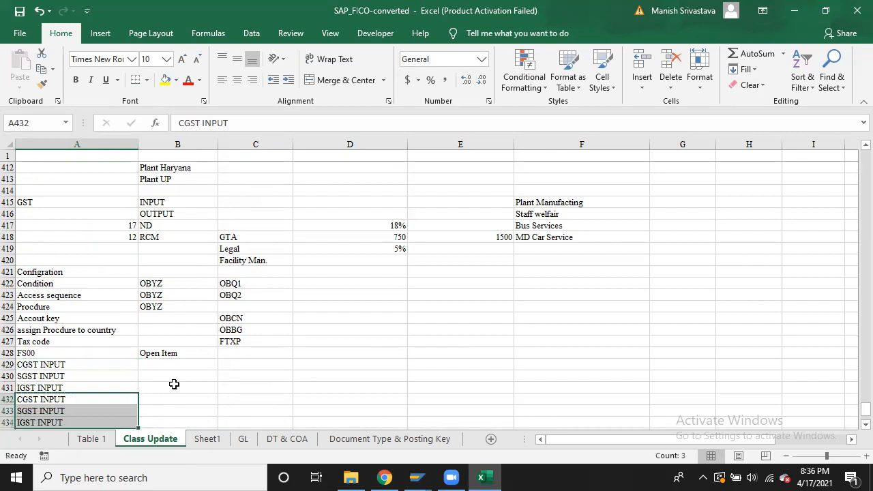
Replace INput with OUTPUT in A432:A434 to get CGST, SGST and IGST OUTPUT
key("ctrl+f")
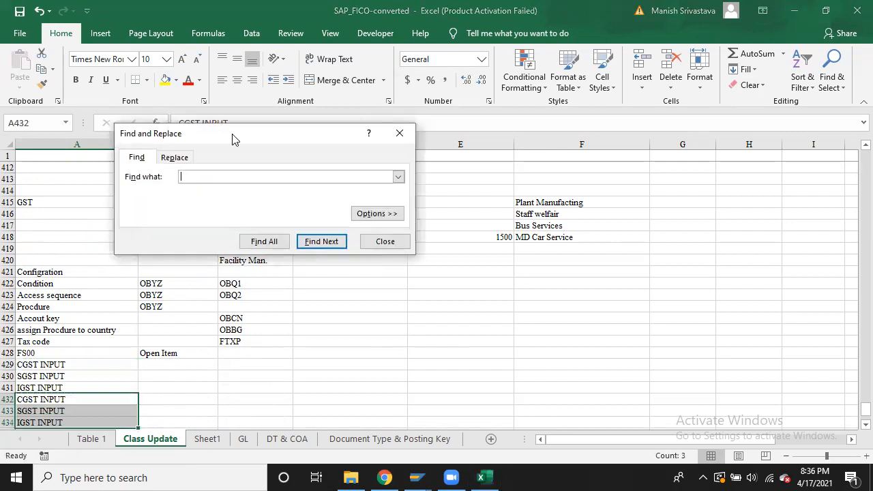
type("INput")
left_click(182, 156)
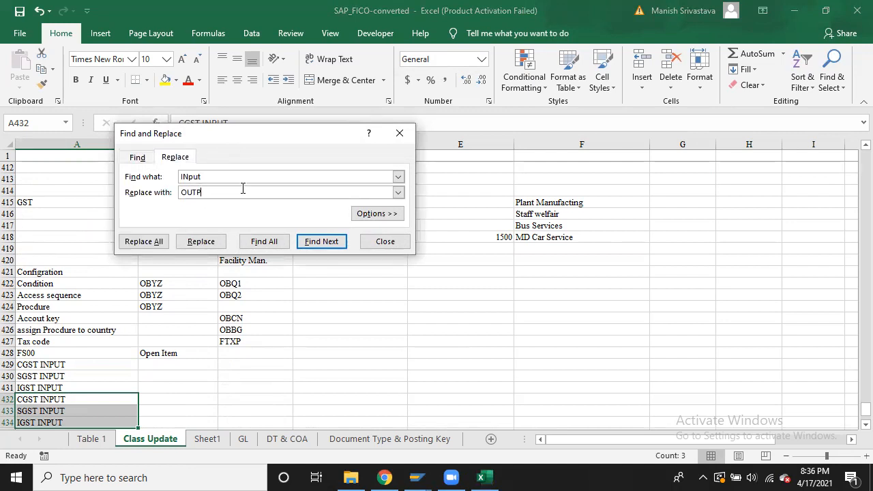
left_click(159, 241)
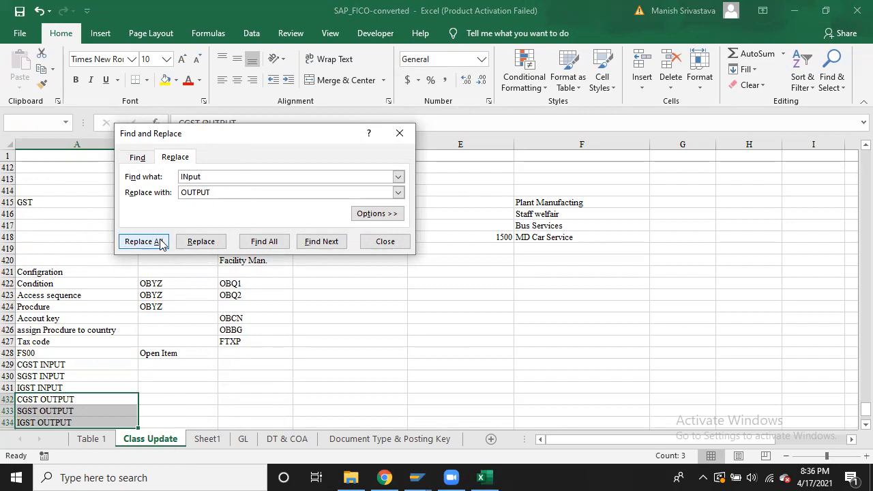
left_click(459, 277)
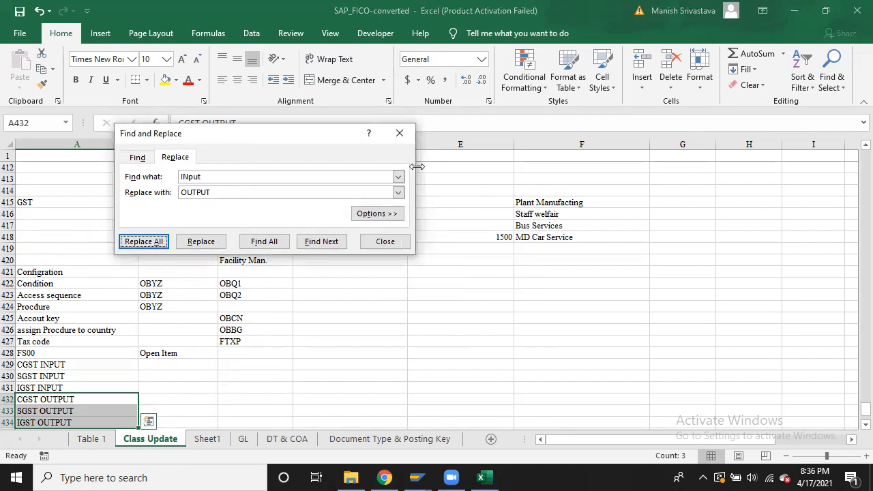
left_click(400, 133)
left_click(307, 409)
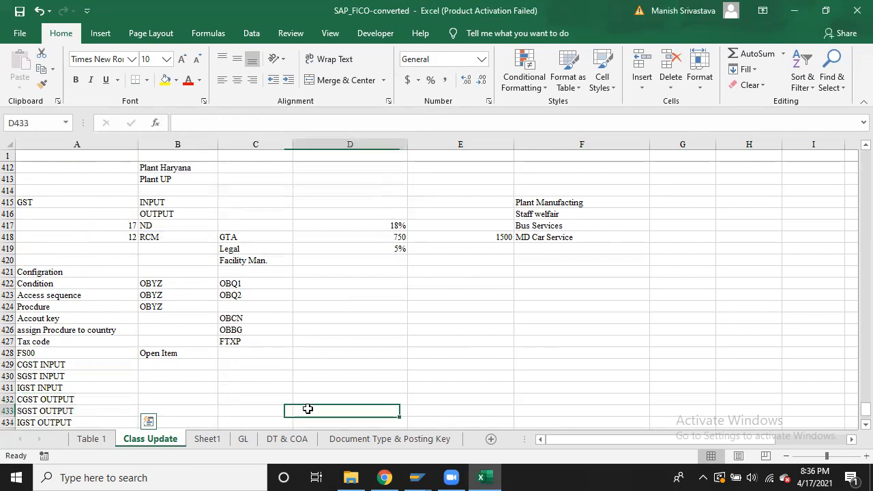
left_click(202, 409)
Copy the three OUTPUT labels from A432:A434 into A435:A437
key("Down")
key("Down")
key("Down")
key("Down")
key("Down")
key("Down")
key("Down")
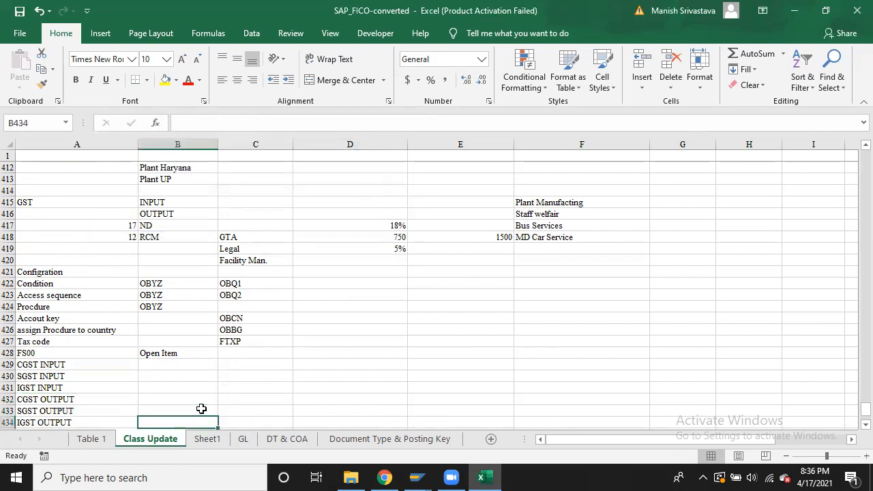
key("Up")
key("Up")
key("Up")
key("Up")
key("Left")
key("Up")
key("Up")
key("Up")
key("Up")
key("shift+Down")
key("shift+Down")
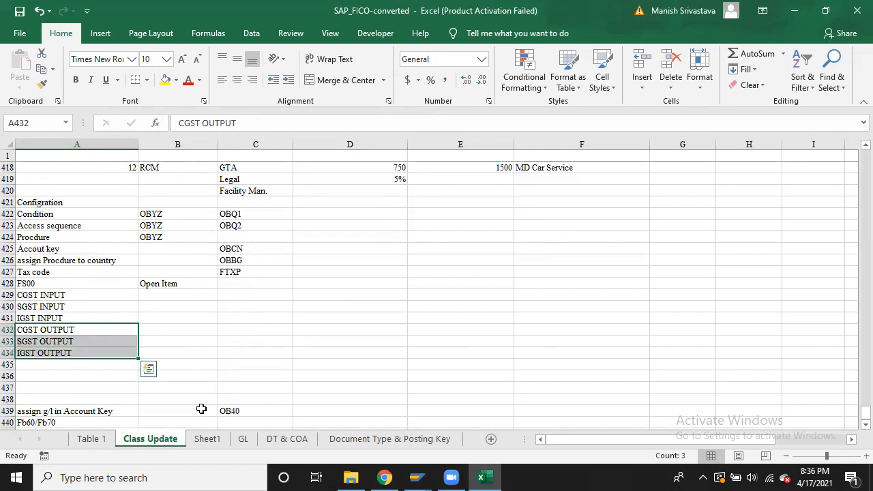
key("ctrl+c")
key("Down")
key("Down")
key("Down")
key("ctrl+v")
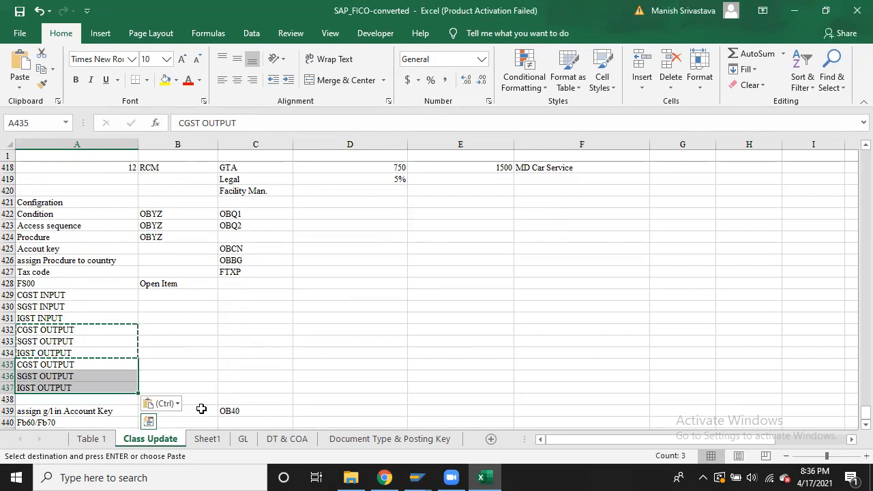
key("Escape")
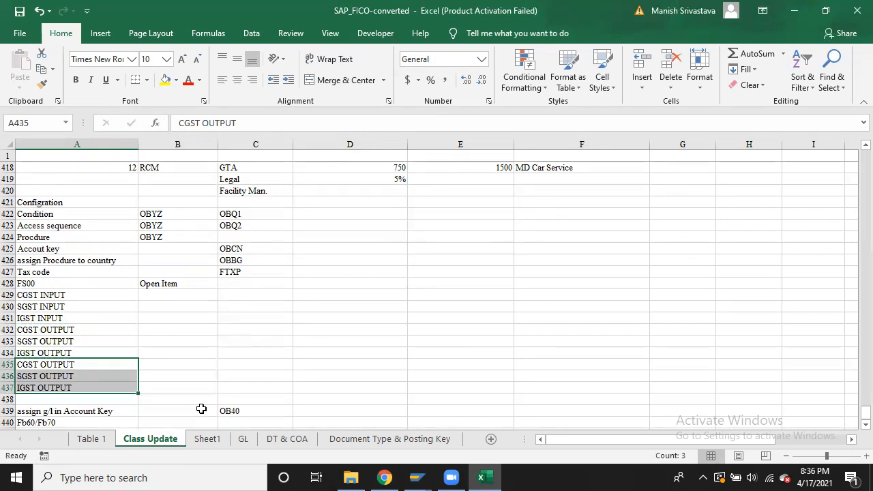
key("ctrl+f")
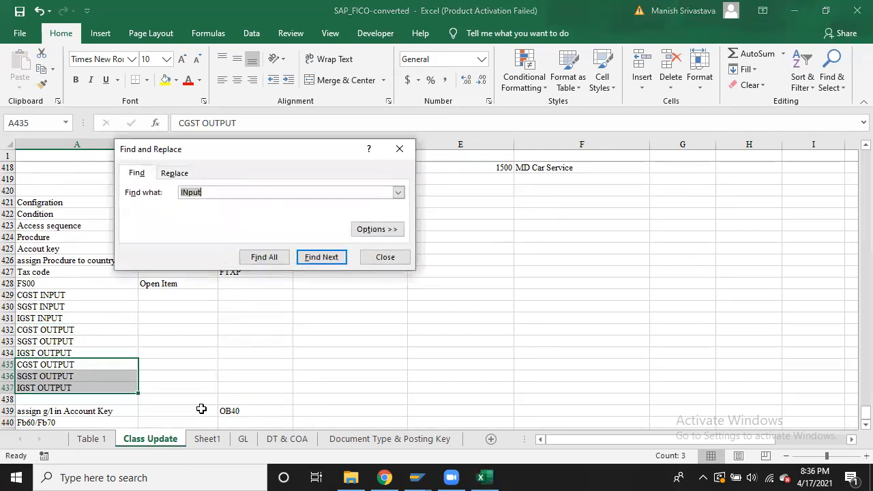
Replace OUTPUT with RCM OUTPUT in A435:A437, giving CGST, SGST and IGST RCM OUTPUT
left_click(175, 175)
key("BackSpace")
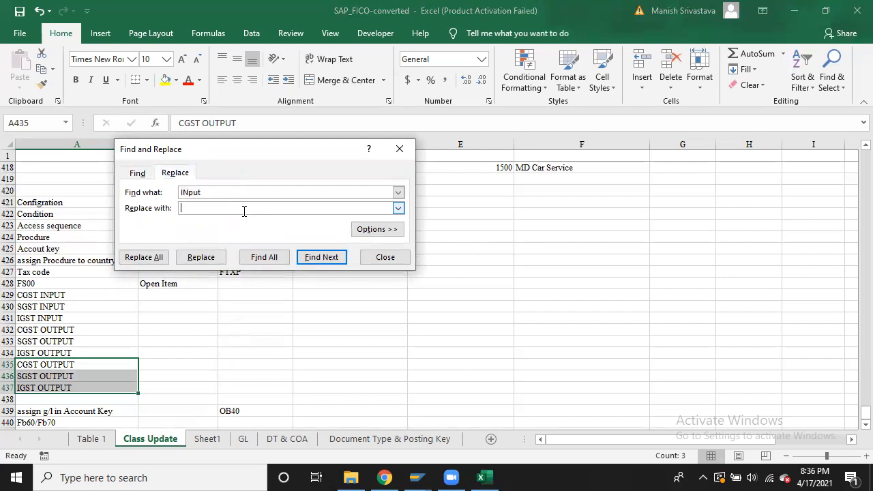
left_click(208, 191)
key("ctrl+v")
left_click(198, 204)
key("ctrl+v")
left_click(181, 208)
type("RCM")
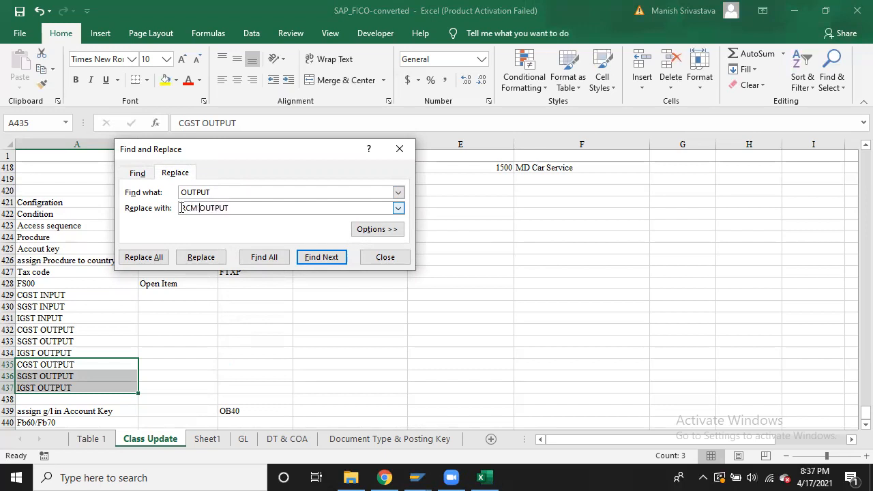
key("Return")
left_click(156, 260)
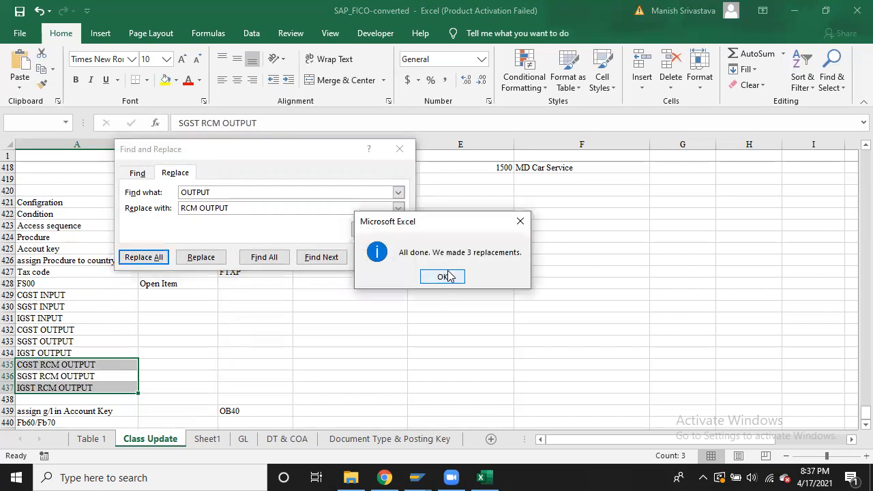
left_click(445, 274)
left_click(400, 149)
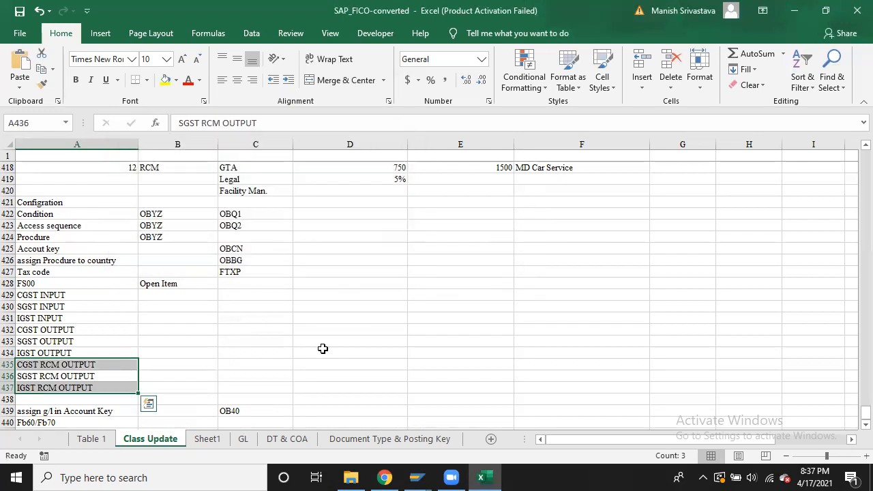
left_click(320, 356)
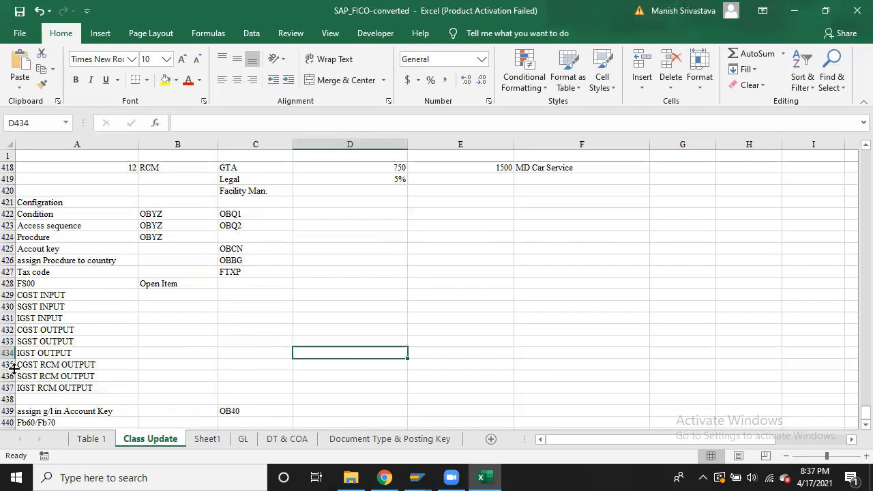
Move the Fb60/Fb70 entry from A440 to B441
left_click(8, 283)
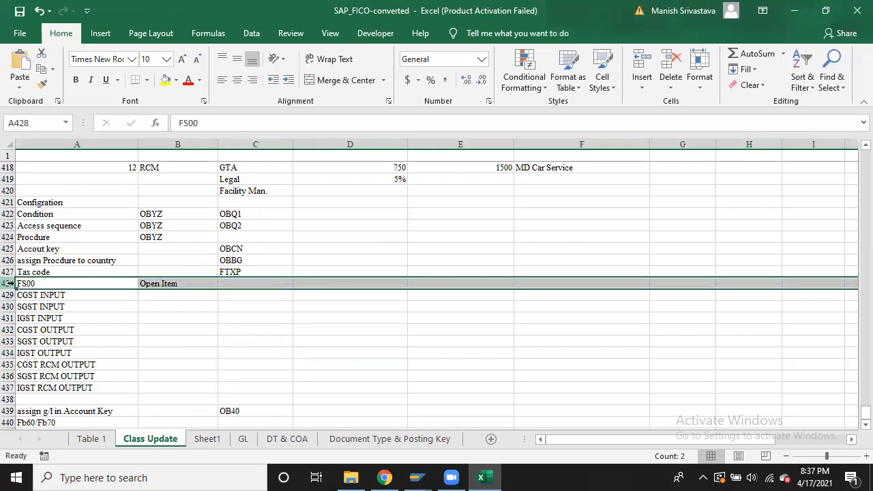
key("Down")
key("Down")
key("Down")
key("Down")
key("Down")
key("Down")
key("Down")
key("Down")
key("Down")
key("Down")
key("Down")
key("Down")
key("Down")
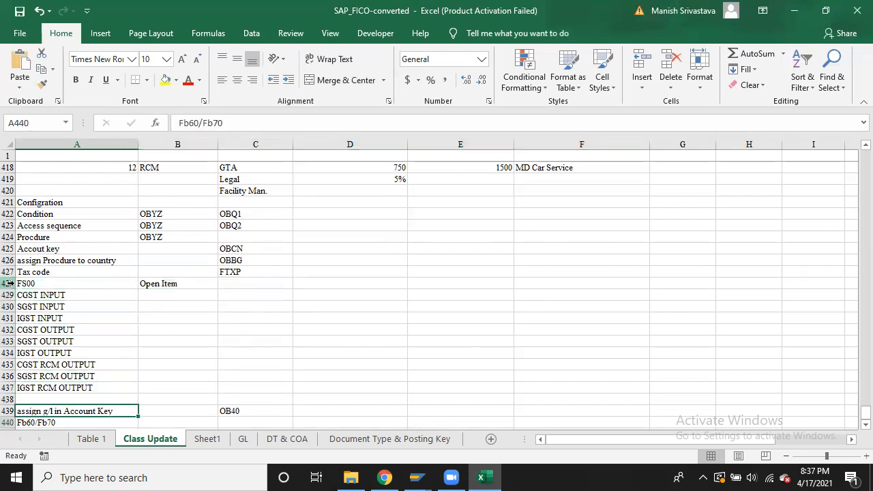
key("Up")
key("Up")
key("Down")
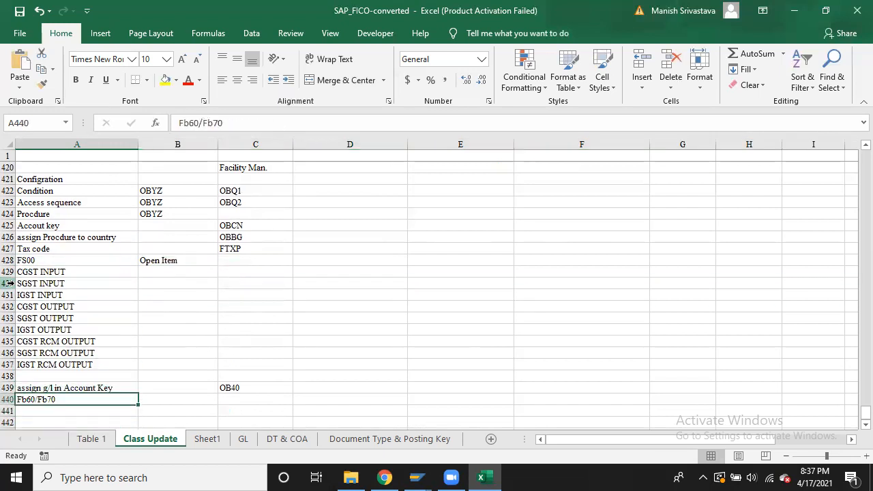
key("ctrl+c")
key("Down")
key("Down")
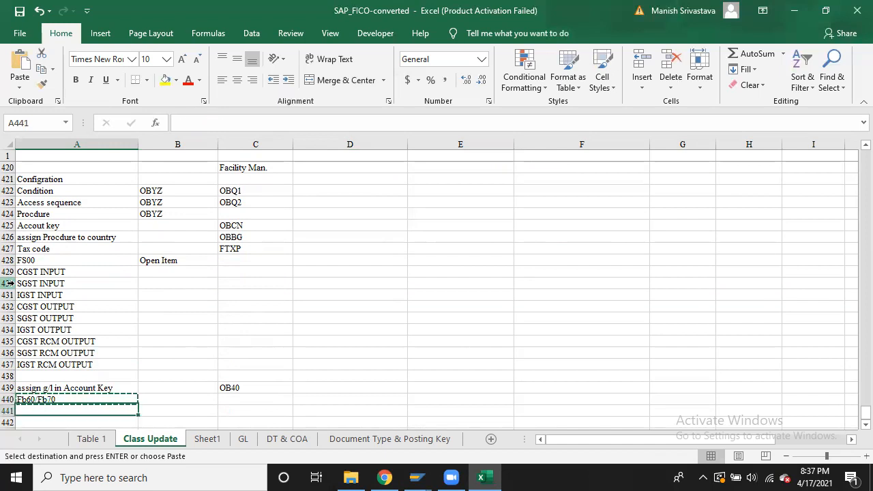
key("Right")
key("Up")
key("Return")
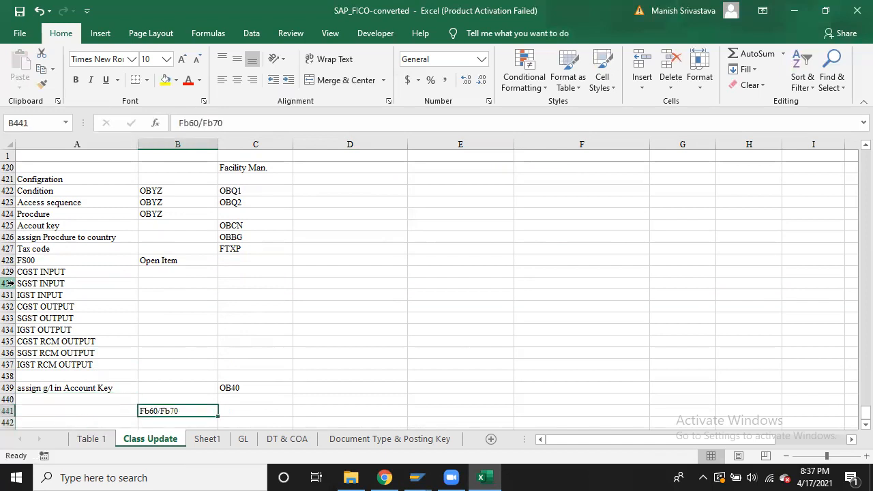
Enter the heading 'Transactions' in cell A440
key("Left")
key("Up")
type("Tra")
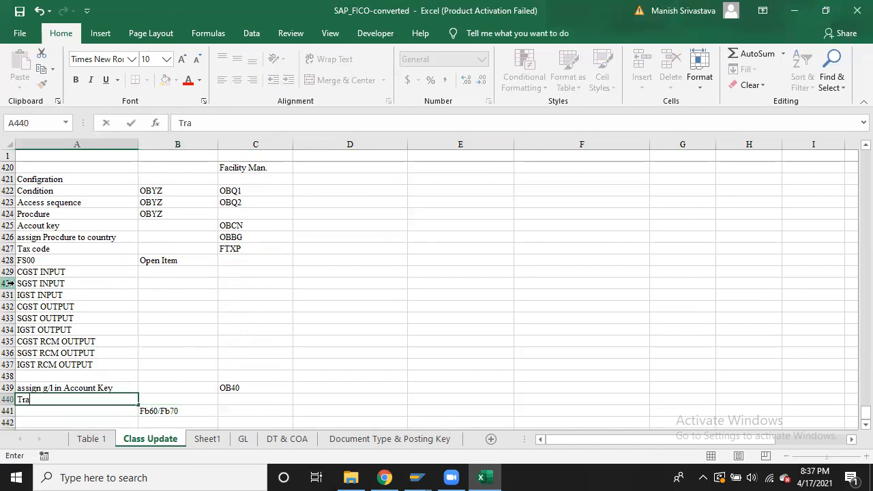
type("nsaction")
key("Return")
key("Up")
key("Up")
key("Up")
key("Up")
key("Up")
key("Up")
key("Up")
key("Up")
key("Up")
key("Up")
key("Up")
key("Up")
key("Up")
key("Up")
key("Up")
key("Up")
key("Up")
key("Up")
key("Up")
key("Up")
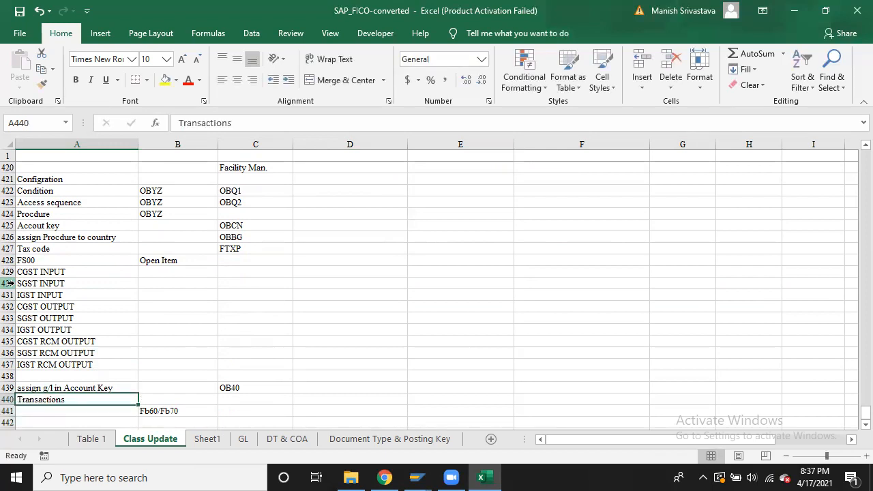
key("Down")
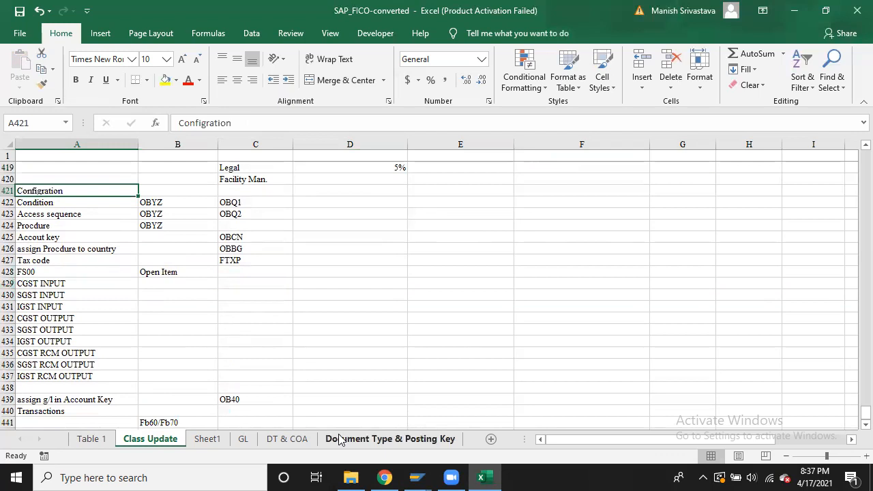
In SAP Easy Access, start the customizing transaction SPRO
mouse_move(423, 476)
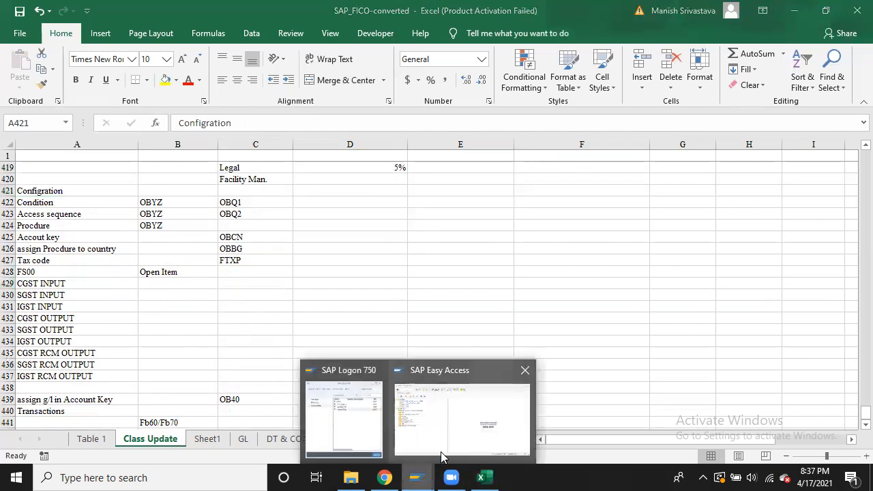
left_click(441, 455)
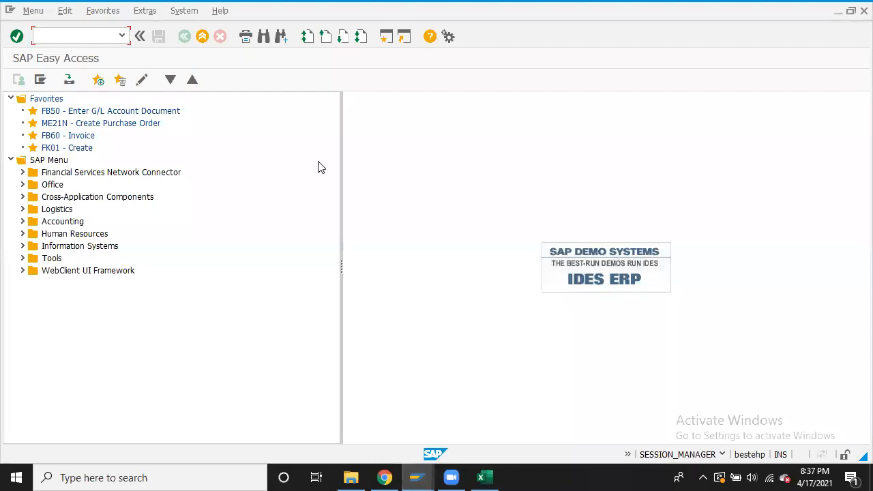
type("spro")
key("Return")
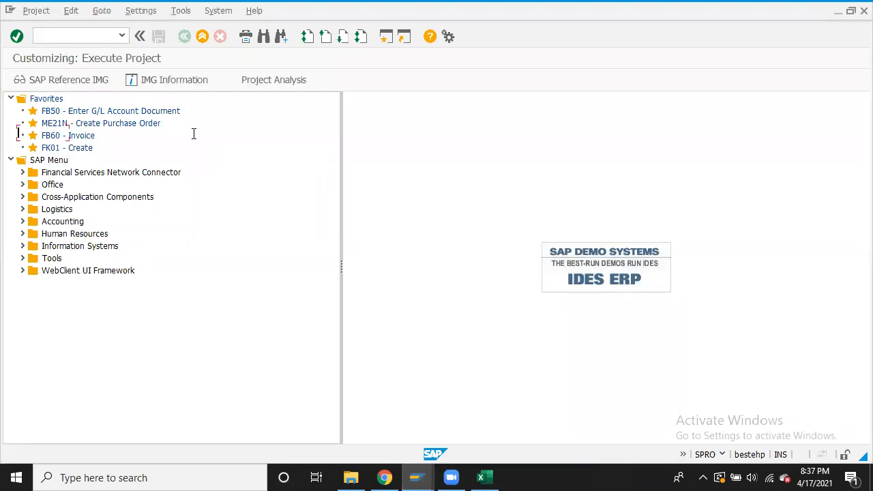
In SAP Reference IMG, expand Financial Accounting (New) > Global Settings (New) > Tax on Sales/Purchases > Basic Settings
left_click(80, 80)
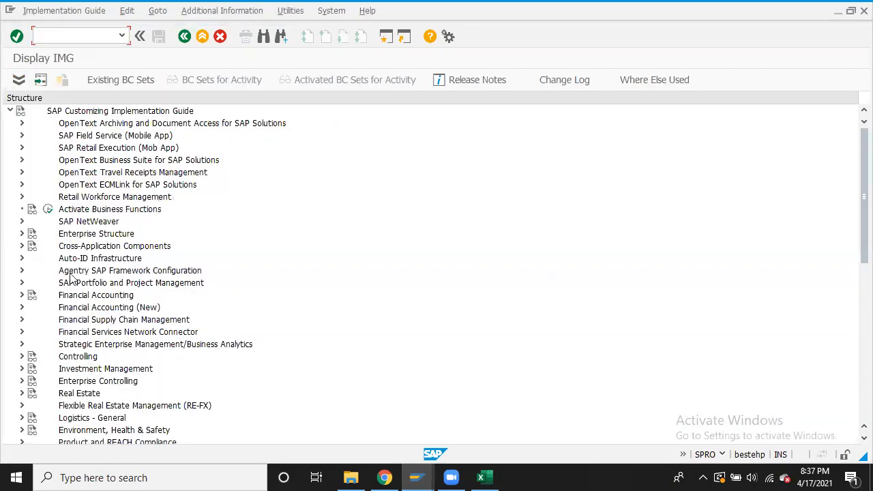
left_click(22, 307)
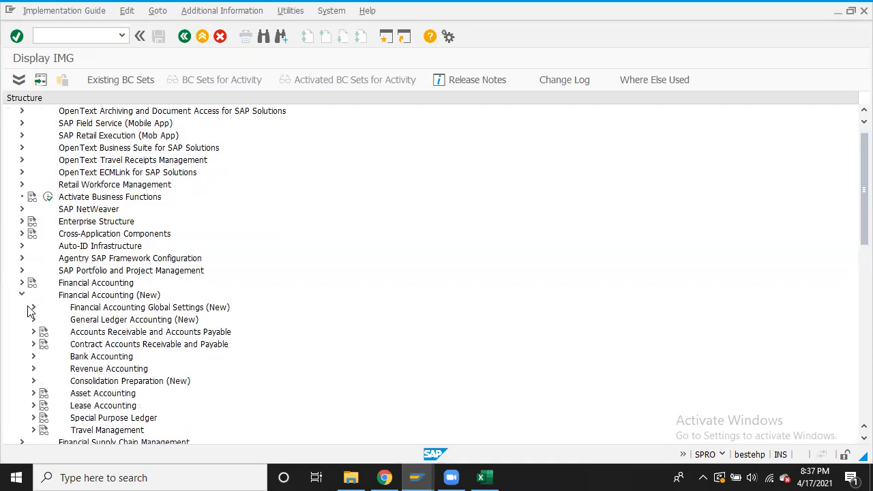
left_click(33, 308)
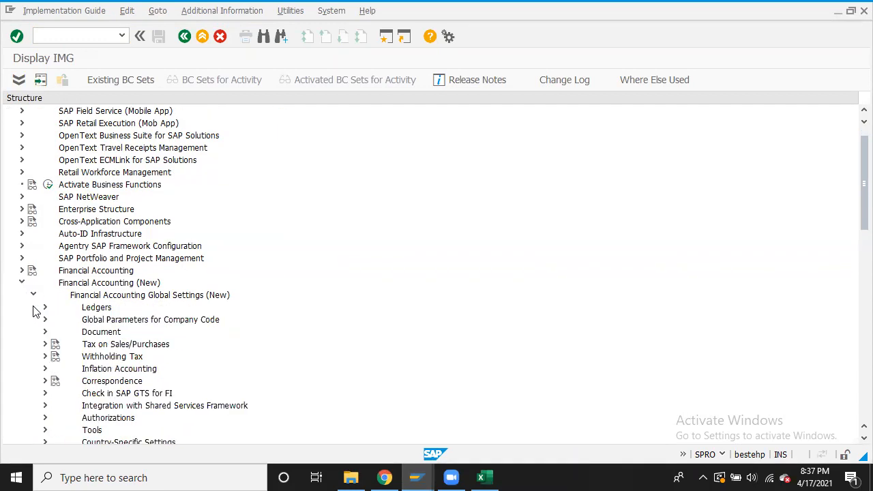
left_click(45, 345)
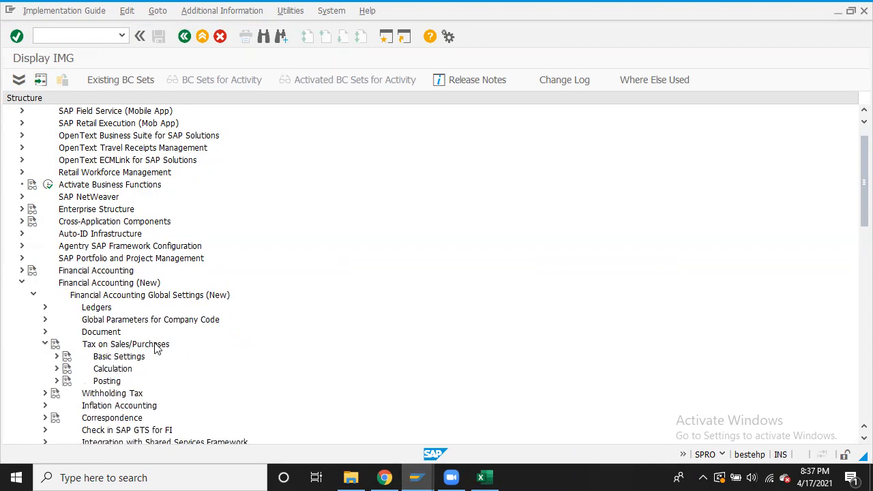
left_click(58, 360)
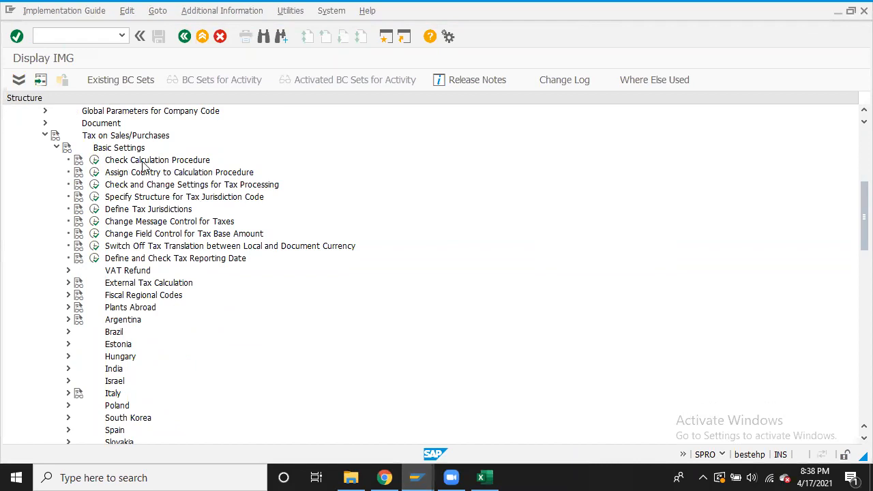
Run Check Calculation Procedure, open Access Sequences, and confirm the cross-client table message
left_click(94, 161)
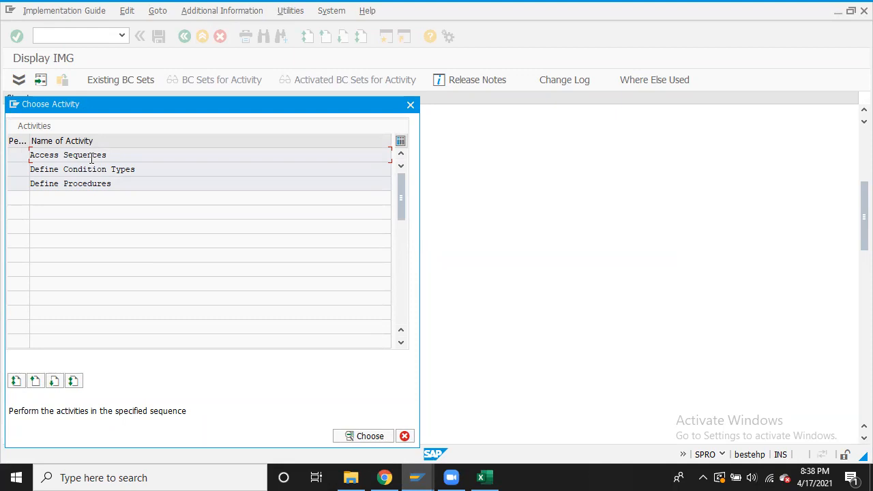
double_click(99, 156)
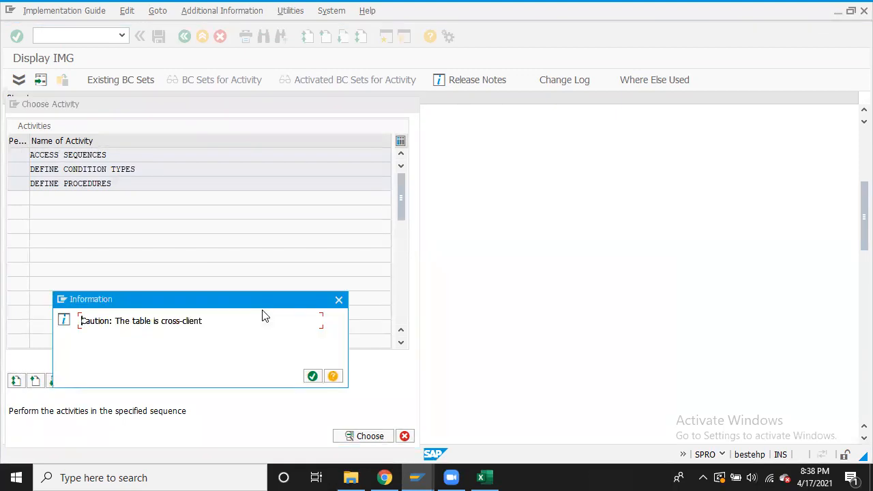
left_click(313, 377)
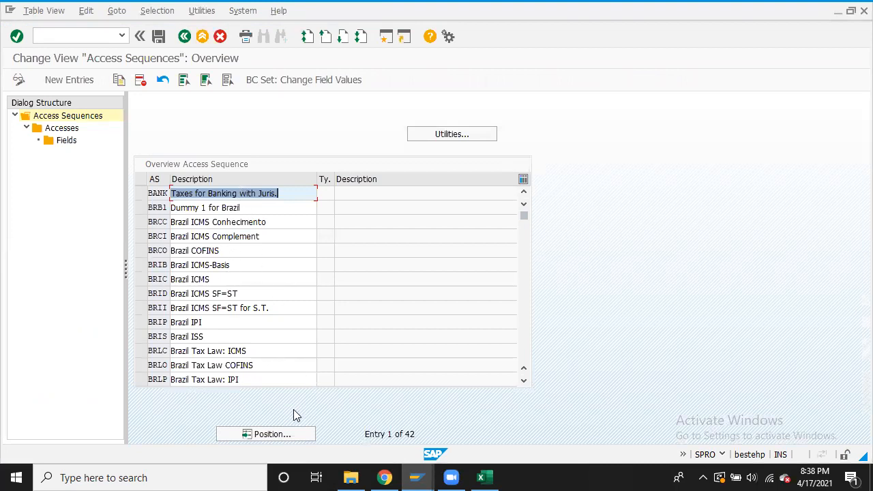
Scroll to the MWST Tax Classification sequence and display its accesses (access 10, table 003)
left_click(523, 383)
left_click(523, 383)
left_click(524, 383)
left_click(519, 381)
left_click(520, 381)
left_click(520, 380)
left_click(520, 381)
left_click(520, 381)
left_click(523, 383)
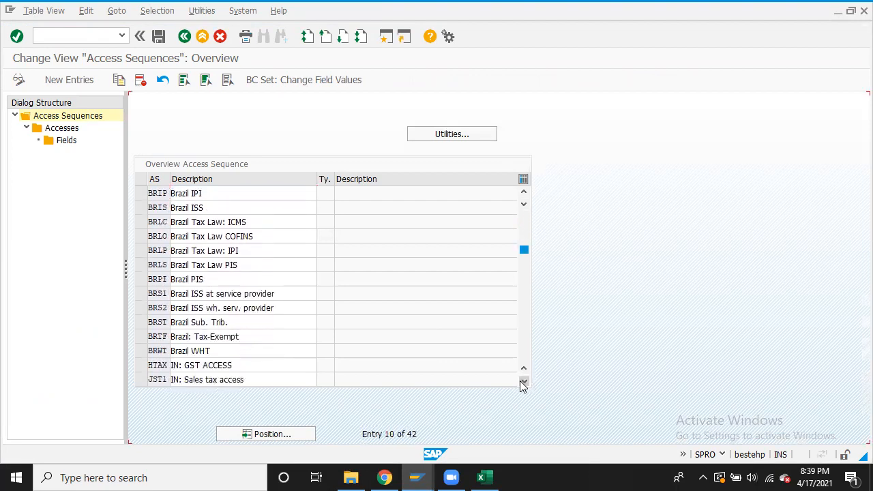
left_click(524, 382)
left_click(523, 383)
left_click(524, 382)
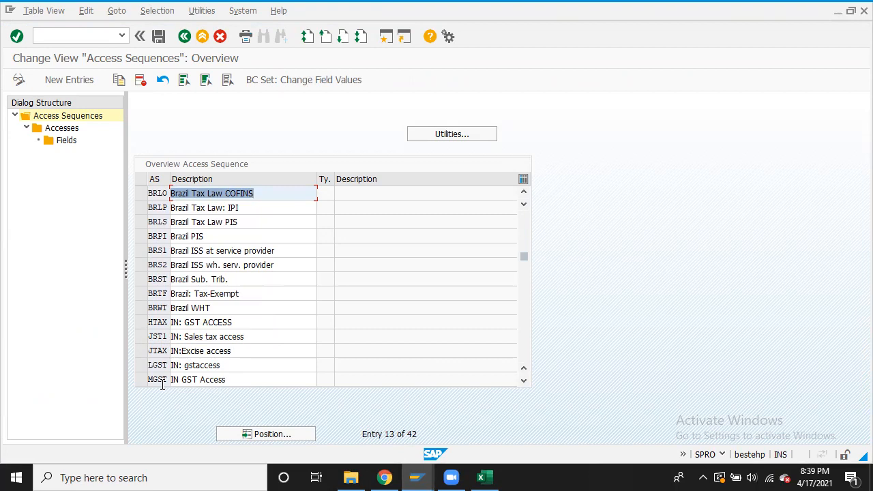
left_click(524, 382)
left_click(524, 382)
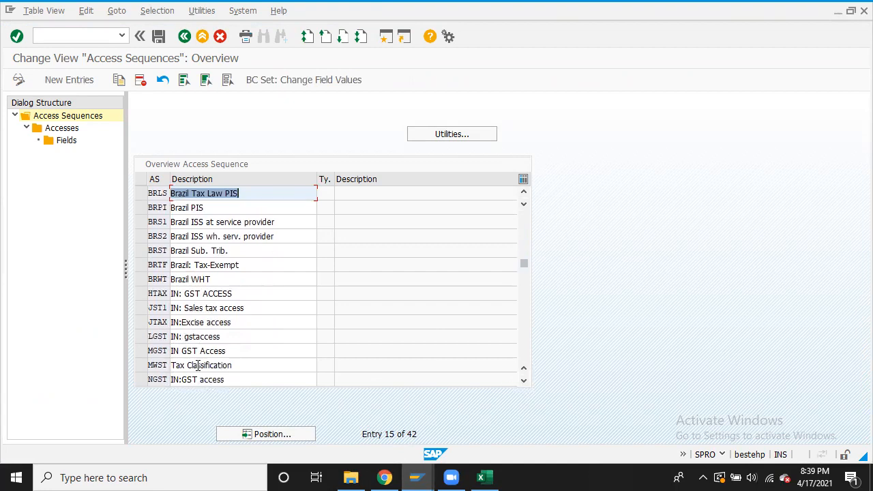
left_click(142, 367)
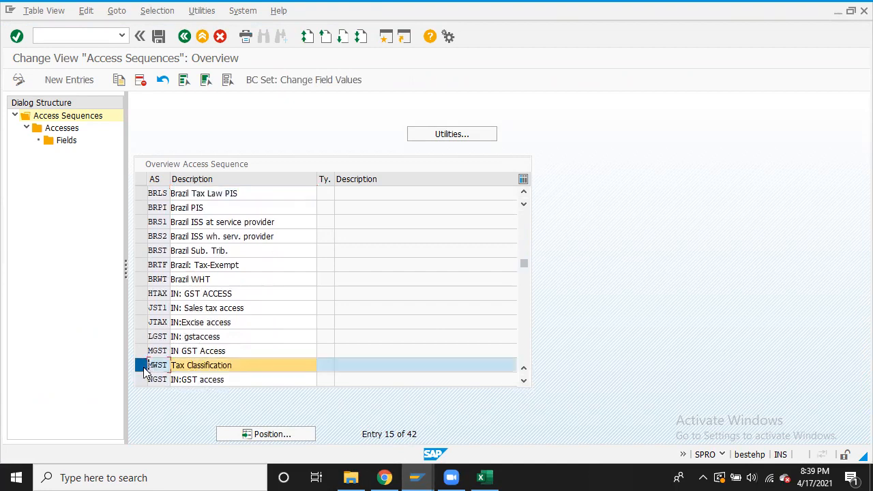
left_click(62, 129)
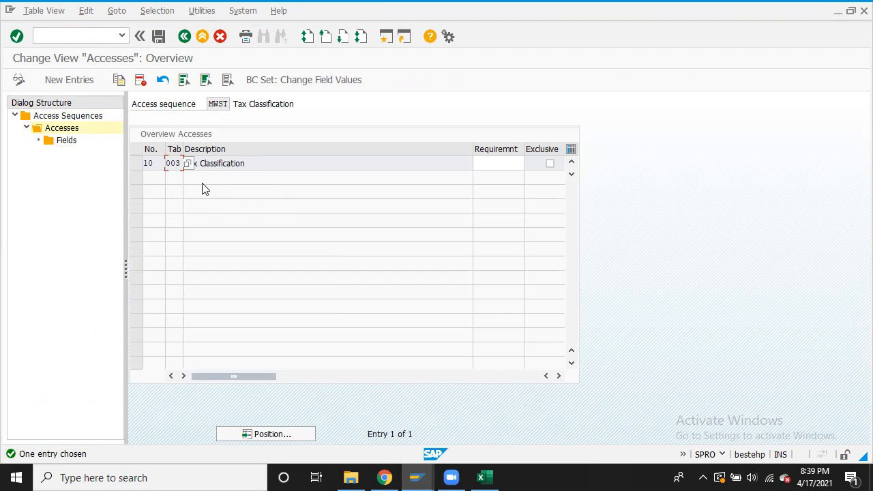
In Excel, enter 'Access sequence' in D422 and 'state' in E422 on the Condition row
left_click(493, 476)
left_click(411, 337)
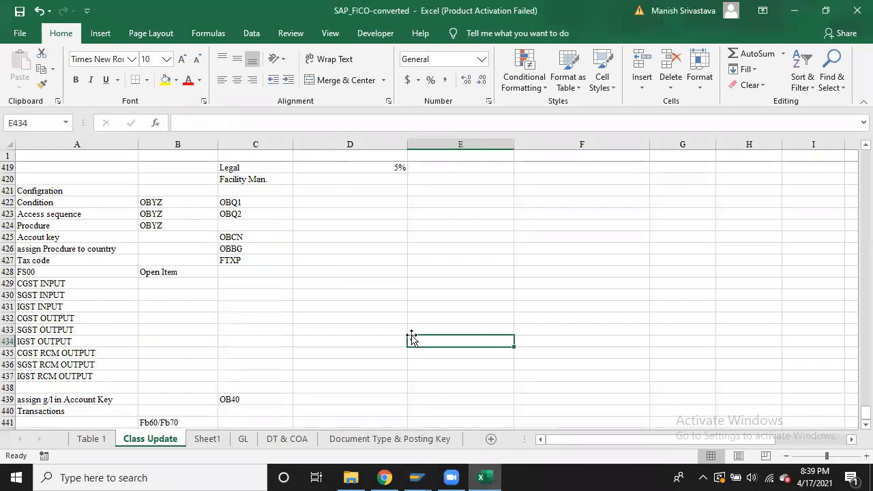
key("Left")
key("Left")
key("Up")
key("Up")
key("Up")
key("Up")
key("Up")
key("Up")
key("Up")
key("Up")
key("Up")
key("Up")
key("Up")
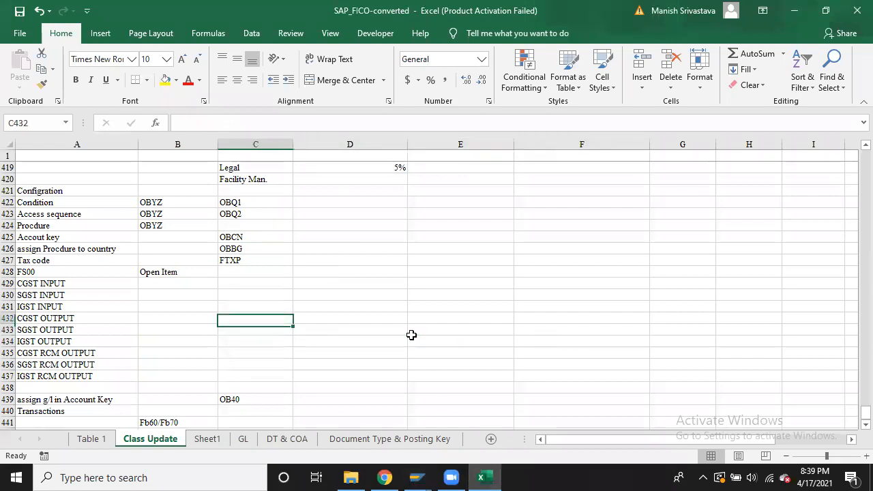
key("Right")
key("Up")
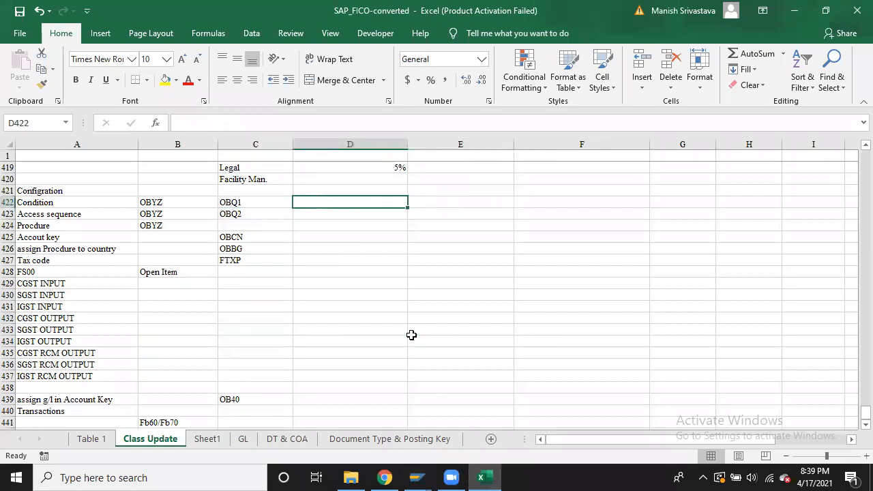
type("Ac")
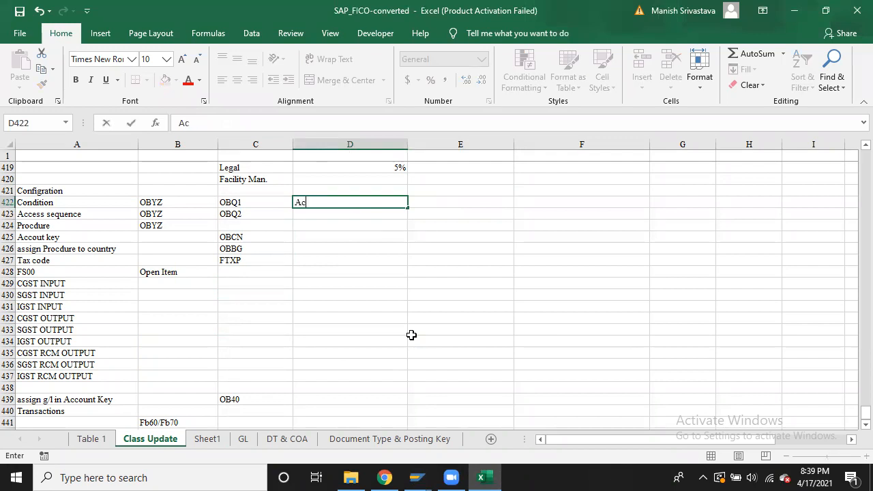
type("cess sequence0")
key("BackSpace")
key("Tab")
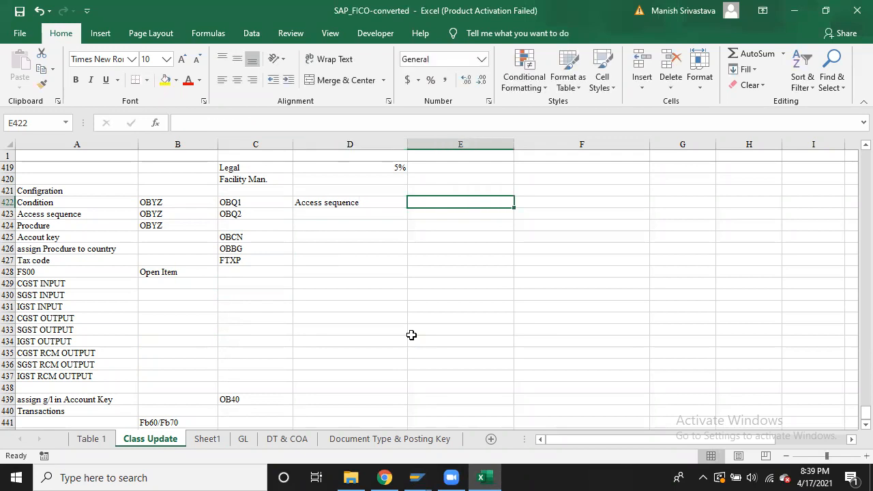
type("state")
key("Tab")
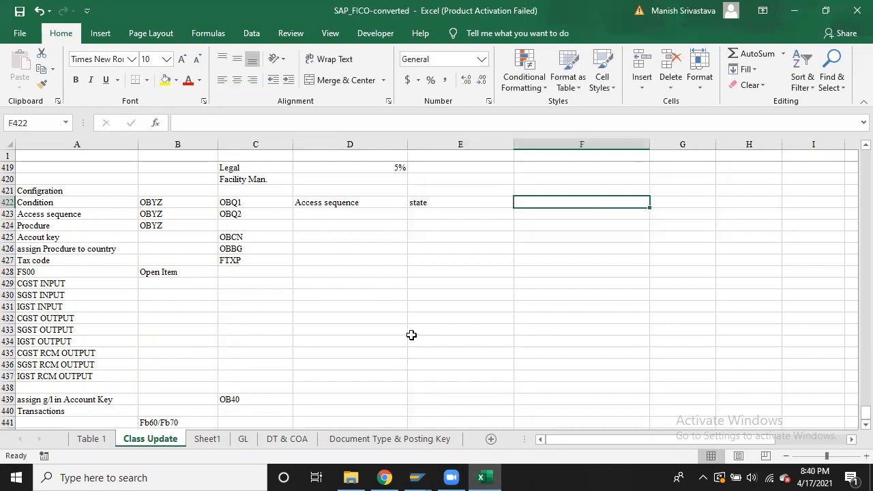
Set F422 to 'Customer/State/Material/Percentage', replacing the initial 12% entry
type("12%")
key("Return")
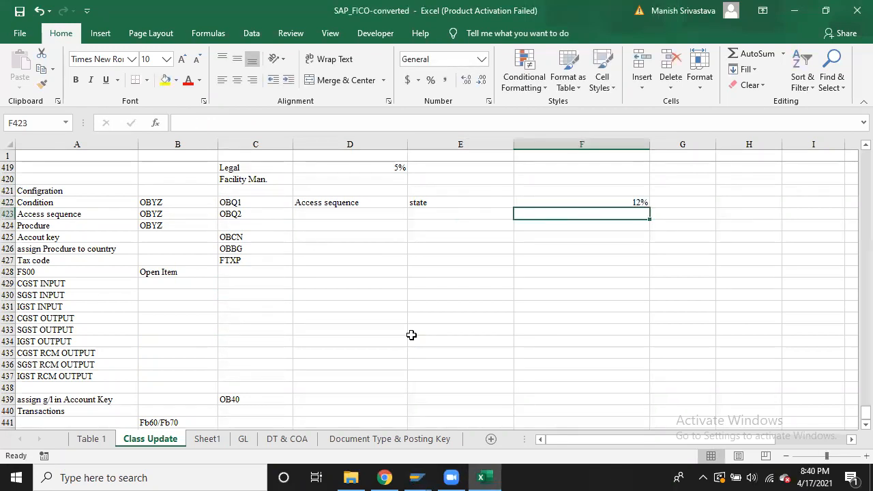
key("Up")
key("Down")
key("Up")
key("Left")
key("Right")
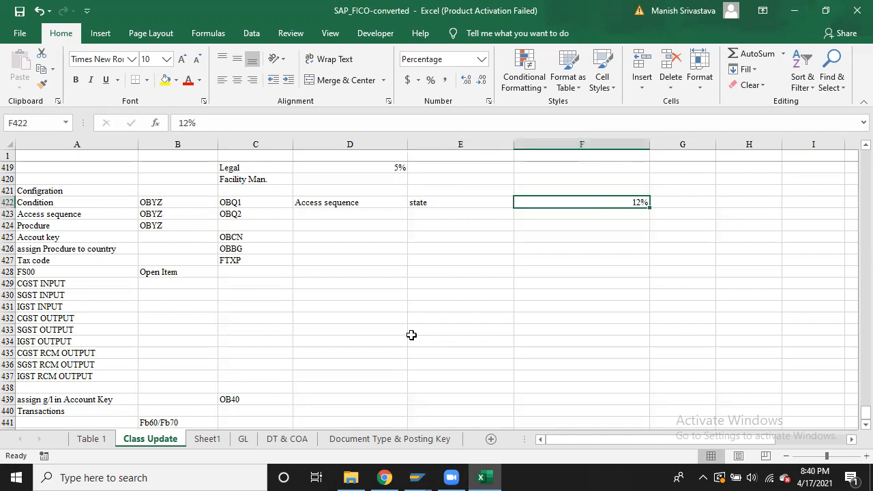
type("Cu")
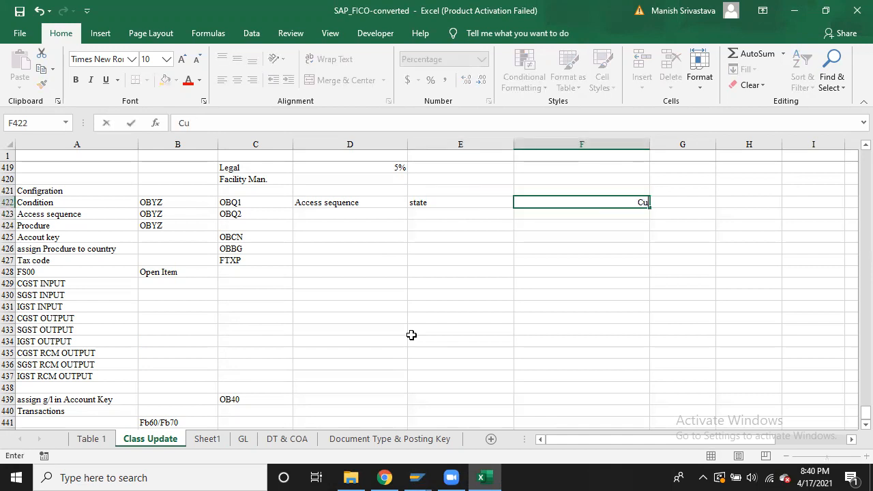
type("stomer/State")
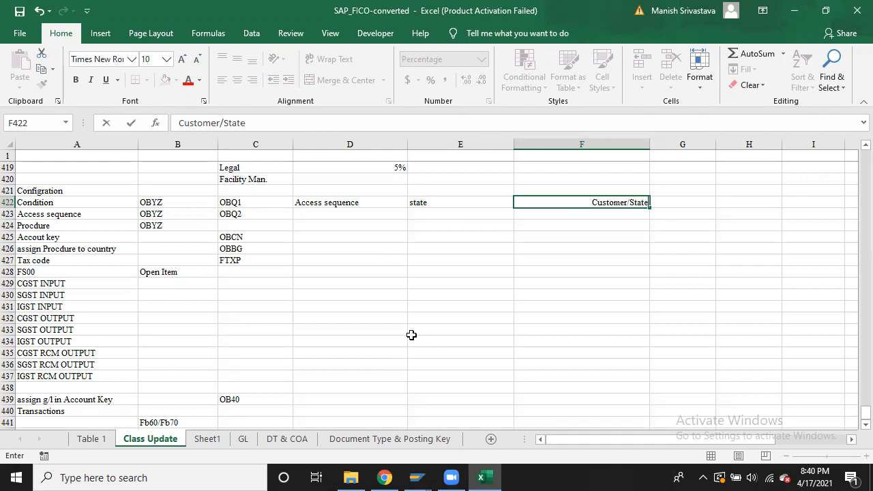
type("/Percentage")
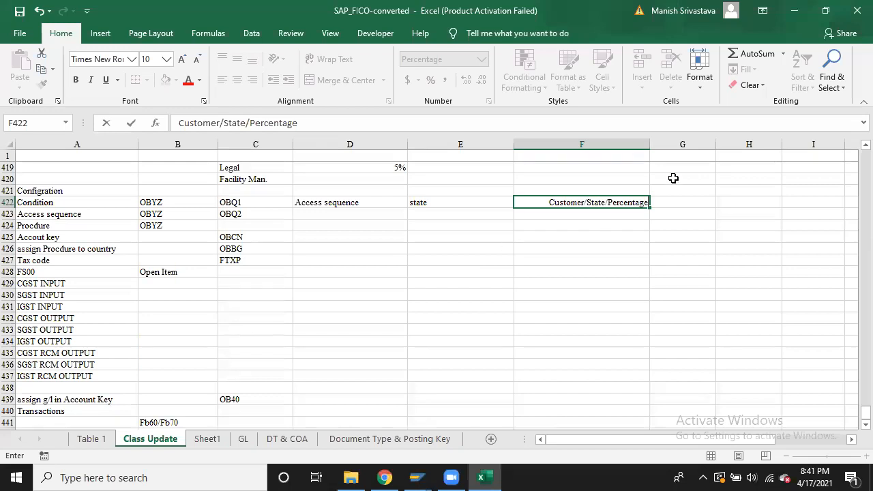
left_click(608, 202)
type("Materia")
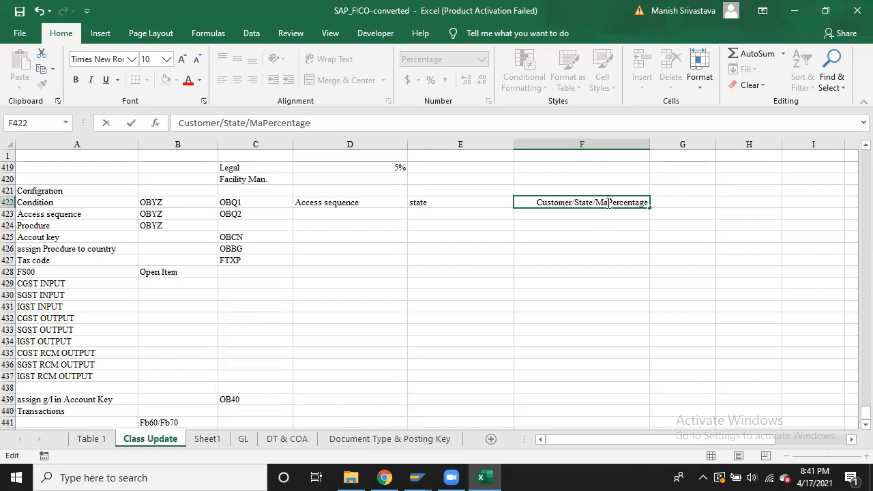
type("l/")
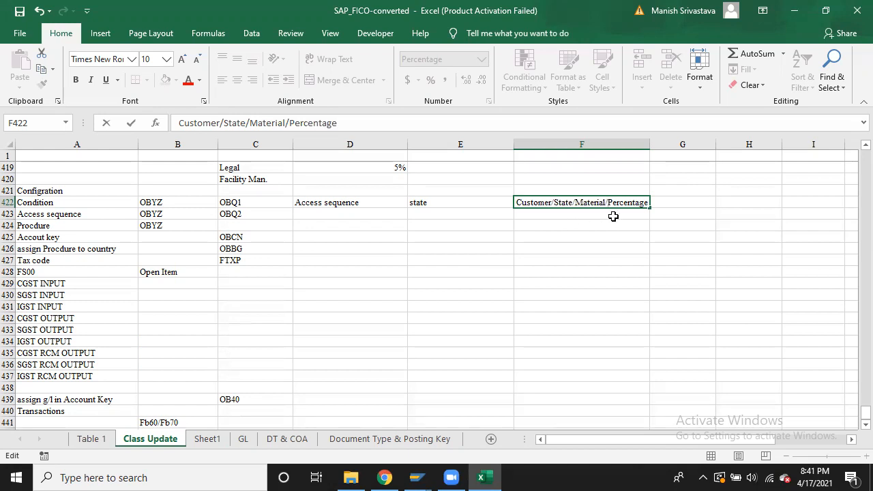
left_click(616, 233)
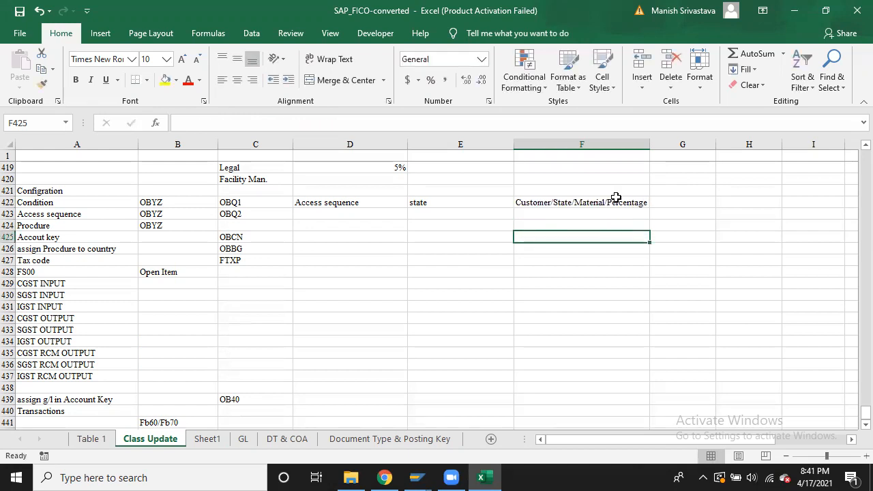
left_click(615, 203)
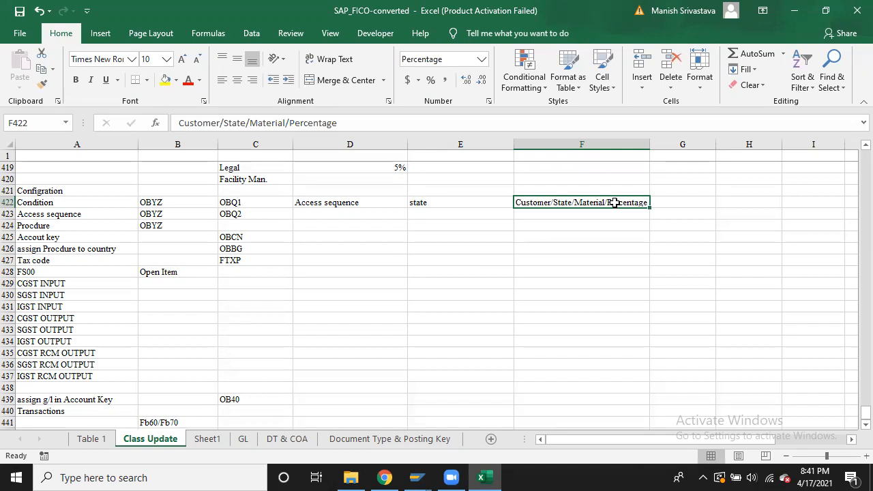
Switch to the SAP Logon window and minimize it
key("alt+Tab")
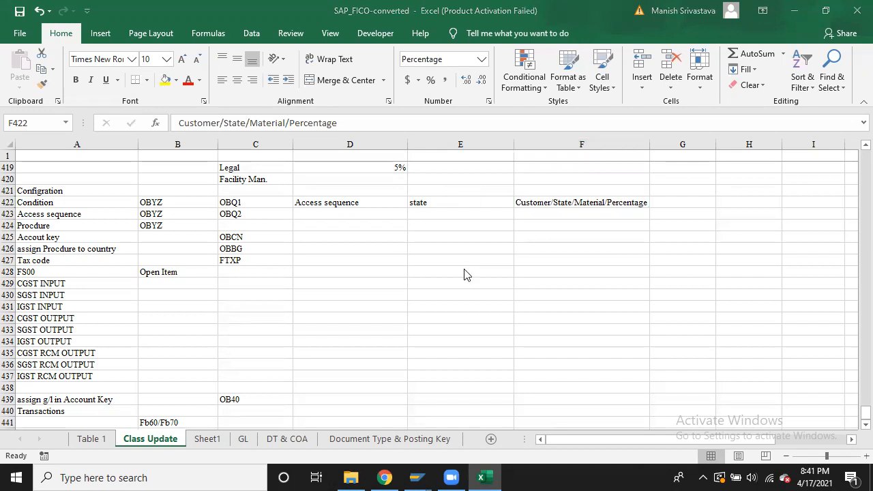
key("alt+Tab")
key("alt+Tab")
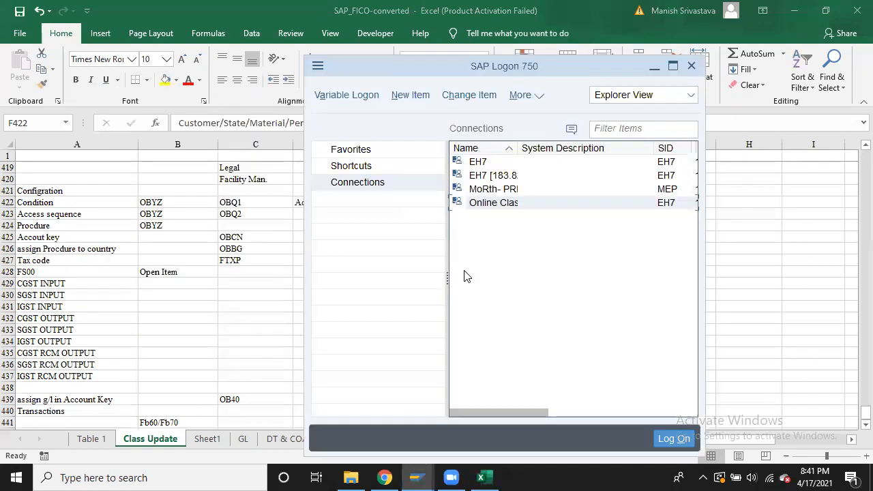
left_click(653, 66)
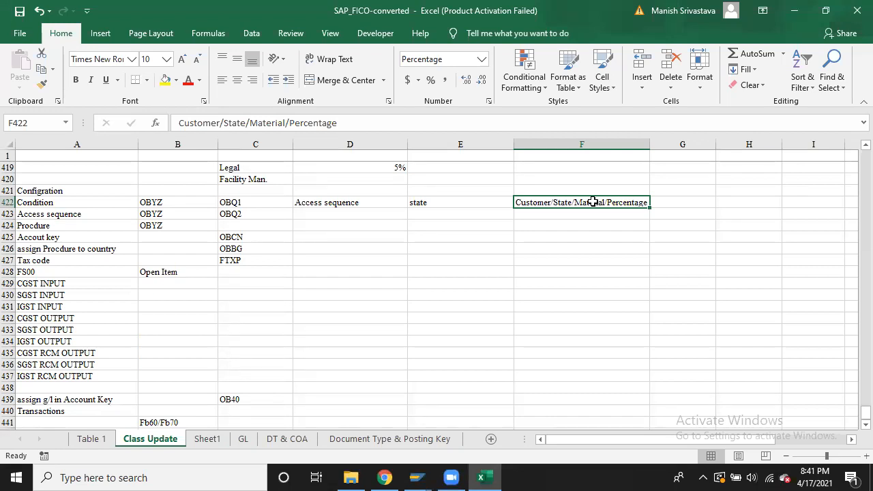
Enter 'Mateial /Customer' in cell F423 on the Access sequence row
left_click(549, 215)
type("Mat")
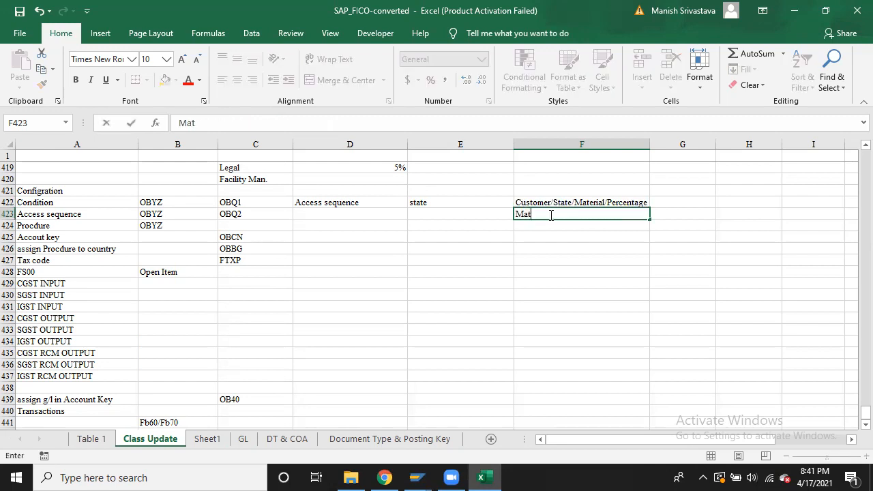
type("eial /Customer")
key("Return")
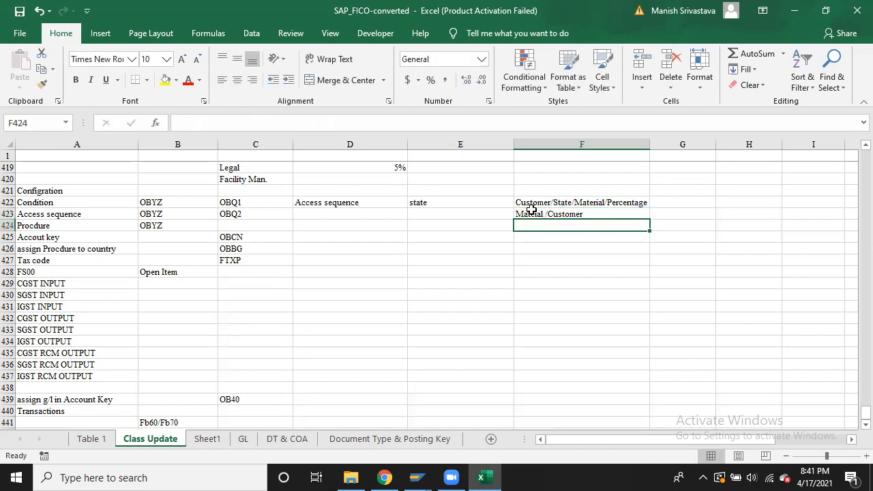
left_click(533, 212)
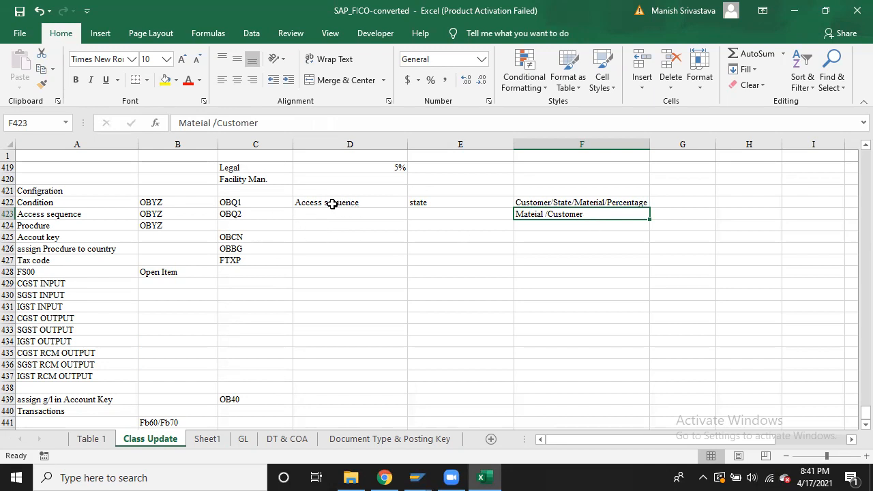
Select the OBYZ cell B422, then switch to SAP and minimize SAP Logon
left_click(163, 203)
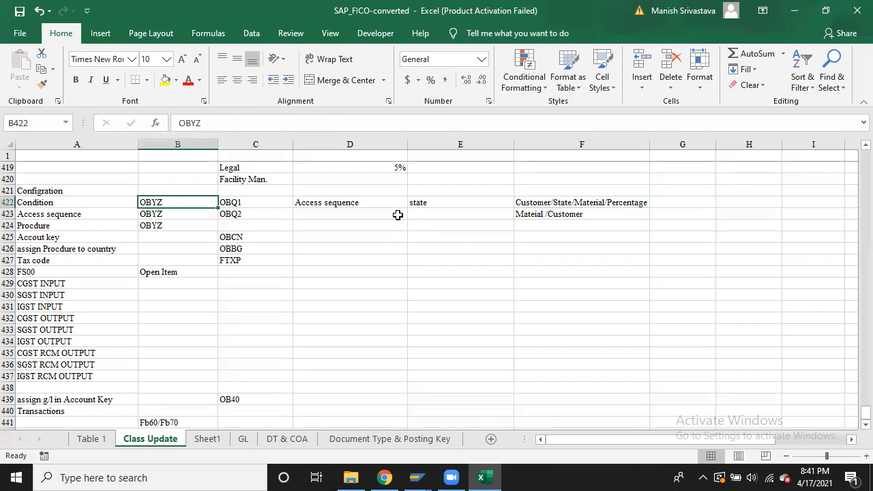
key("alt+Tab")
left_click(417, 476)
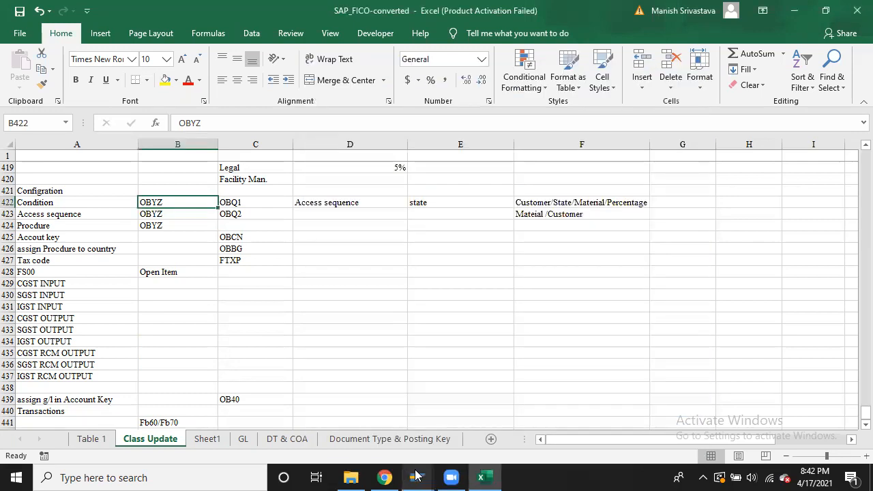
Bring the SAP Accesses screen forward and go back twice to the Choose Activity list
mouse_move(416, 476)
left_click(459, 439)
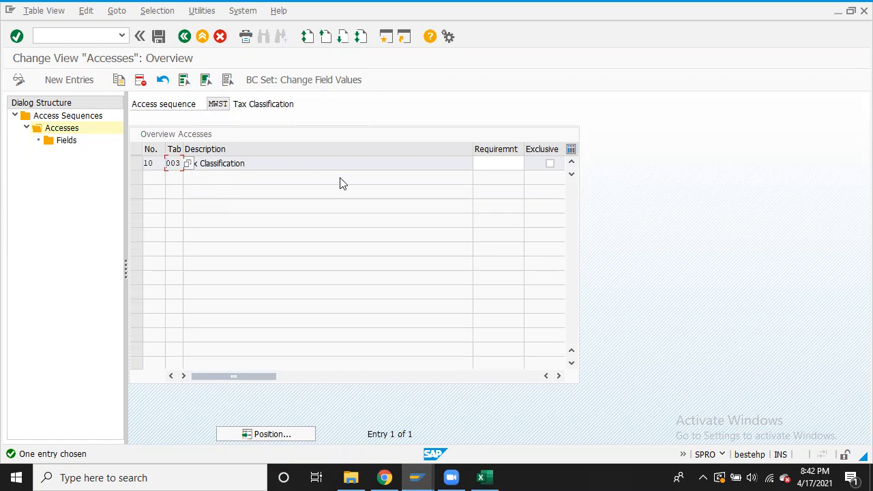
left_click(184, 37)
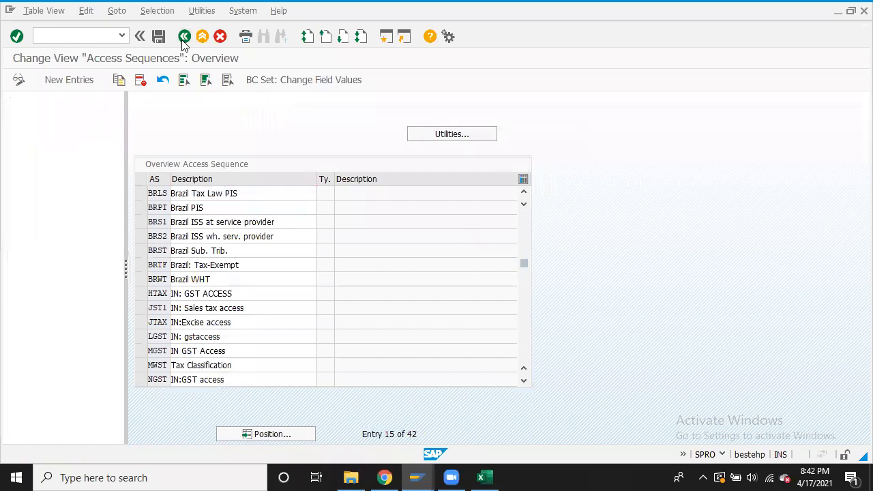
left_click(183, 37)
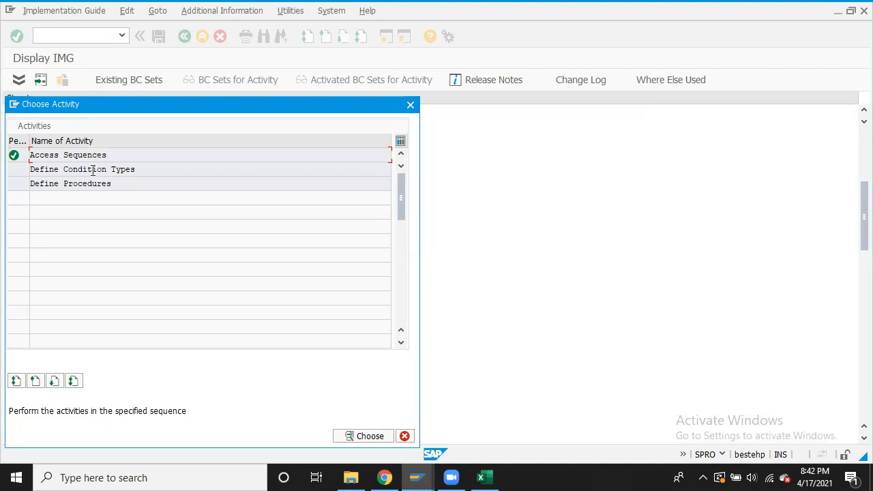
Open Define Condition Types to review its 761 entries, then return to the Excel notes
double_click(93, 170)
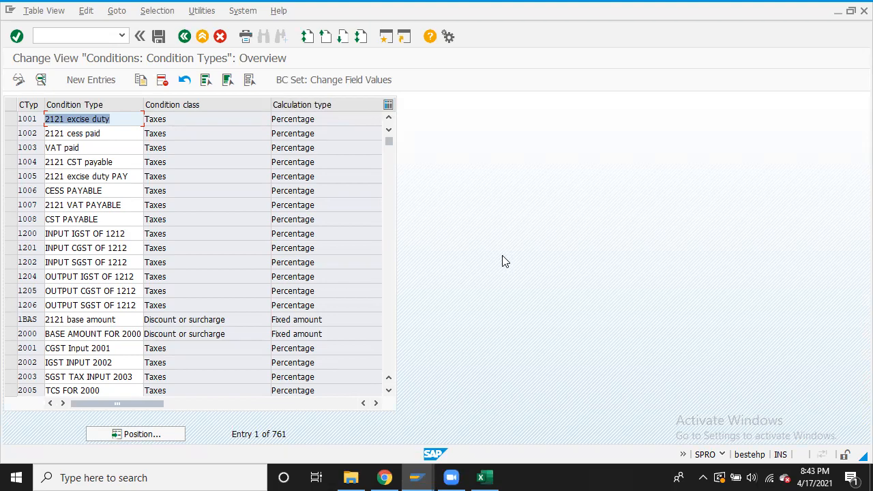
key("alt+Tab")
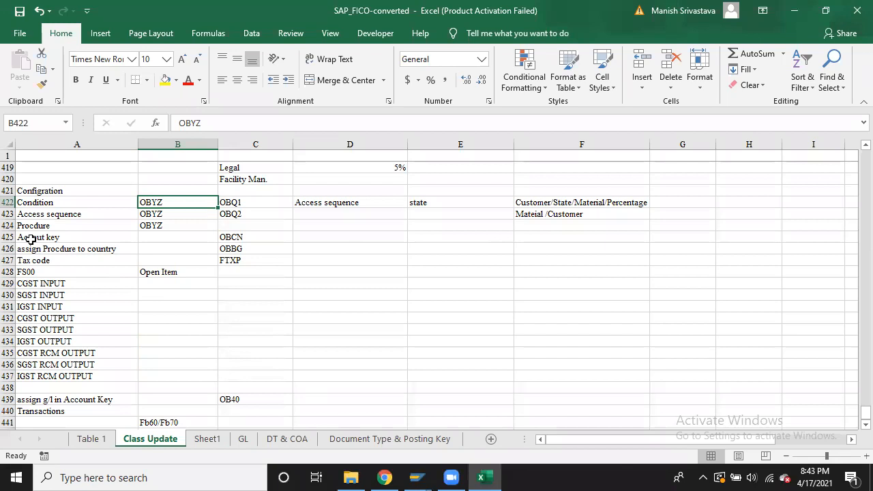
Move the notes block A423:C441 down so it starts at row 434
left_click(10, 214)
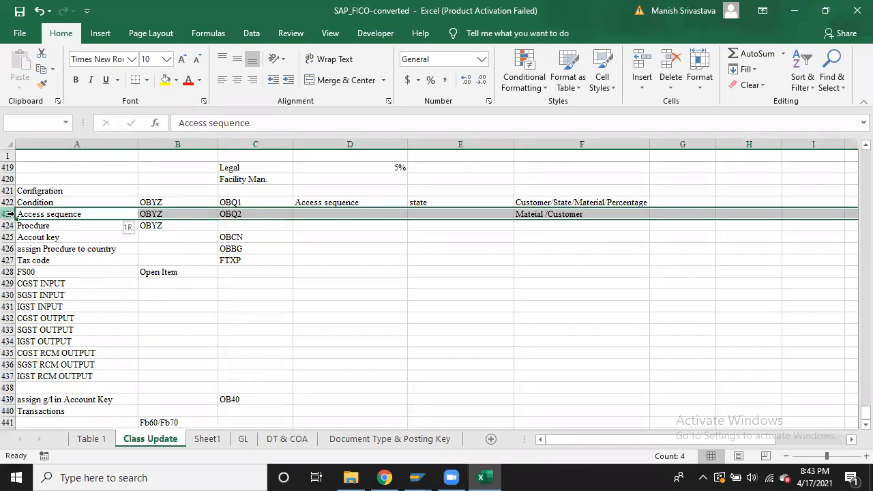
left_click_drag(10, 213, 9, 225)
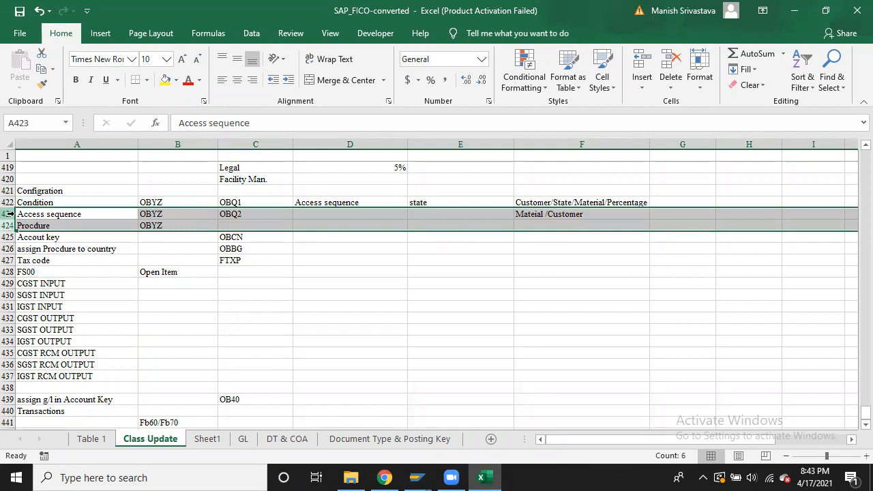
key("Down")
key("Up")
key("shift+Right")
key("shift+Right")
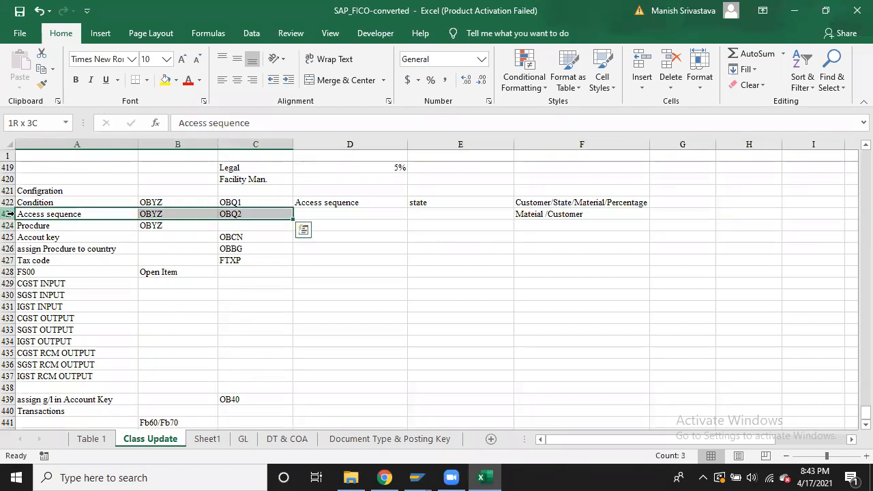
key("shift+Down")
key("shift+Down")
key("shift+Down")
key("shift+Down")
key("shift+Down")
key("shift+Down")
key("shift+Down")
key("shift+Down")
key("shift+Down")
key("shift+Down")
key("shift+Down")
key("shift+Down")
key("shift+Down")
key("shift+Down")
key("shift+Down")
key("shift+Down")
key("shift+Down")
key("shift+Down")
key("shift+Down")
key("shift+Down")
key("shift+Down")
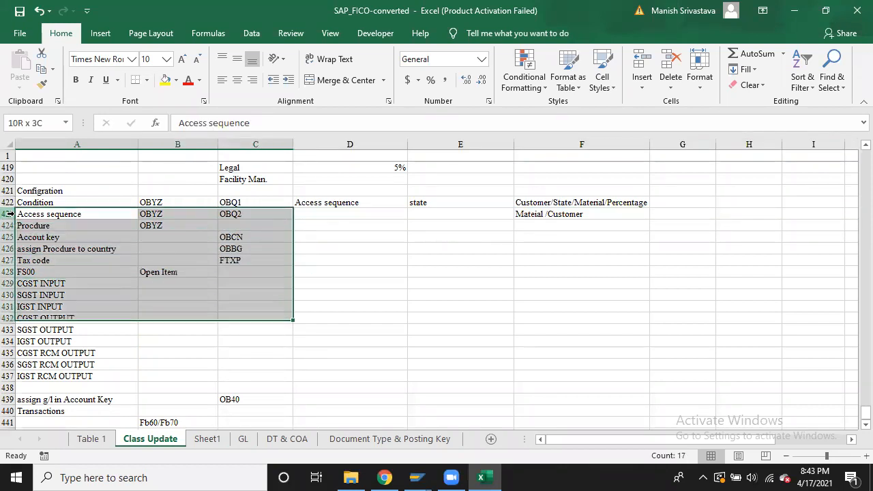
key("shift+Up")
key("shift+Up")
key("shift+Up")
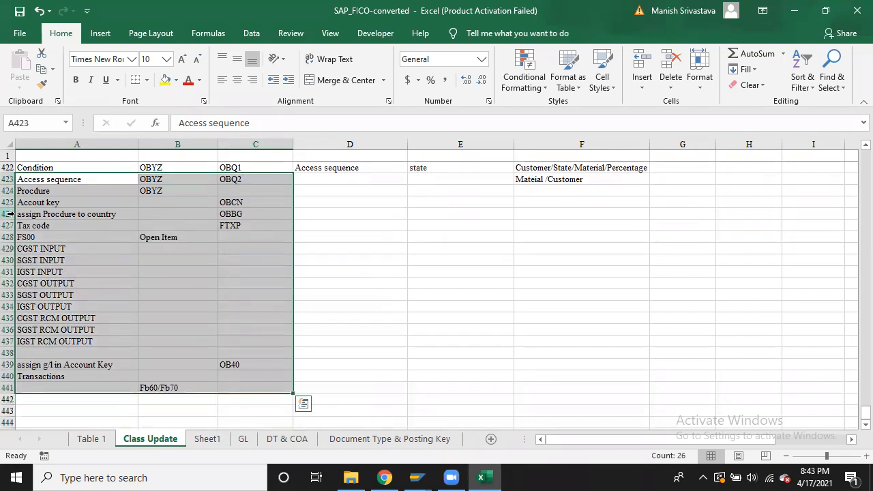
key("ctrl+c")
key("Down")
key("Down")
key("Down")
key("Down")
key("Down")
key("Down")
key("Down")
key("Down")
key("Down")
key("Down")
key("Down")
key("Down")
key("Up")
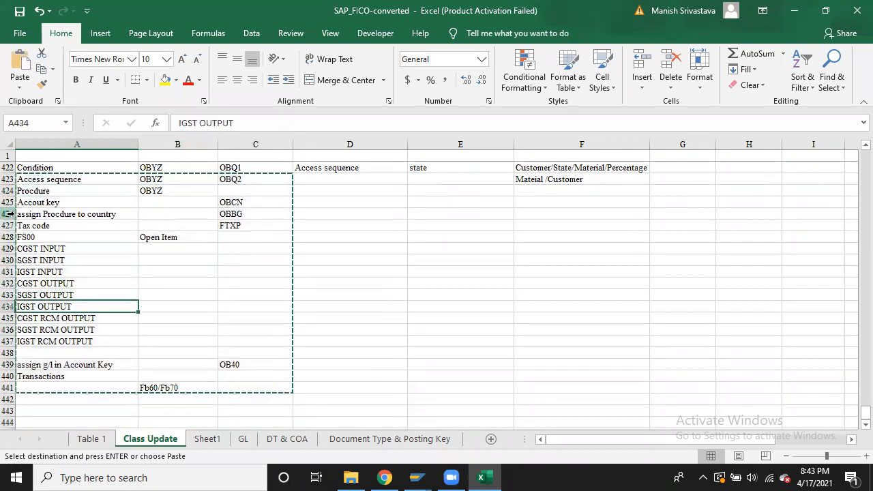
key("ctrl+v")
Apply All Borders to the empty cells A423:C425
key("Up")
key("Up")
key("Up")
key("Up")
key("Up")
key("Up")
key("Up")
key("Up")
key("Up")
key("Up")
key("Up")
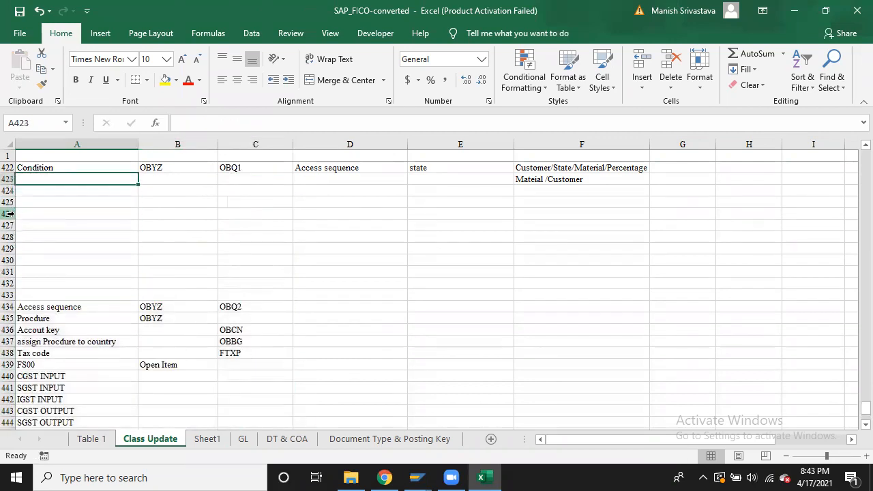
key("shift+Right")
key("shift+Right")
key("shift+Down")
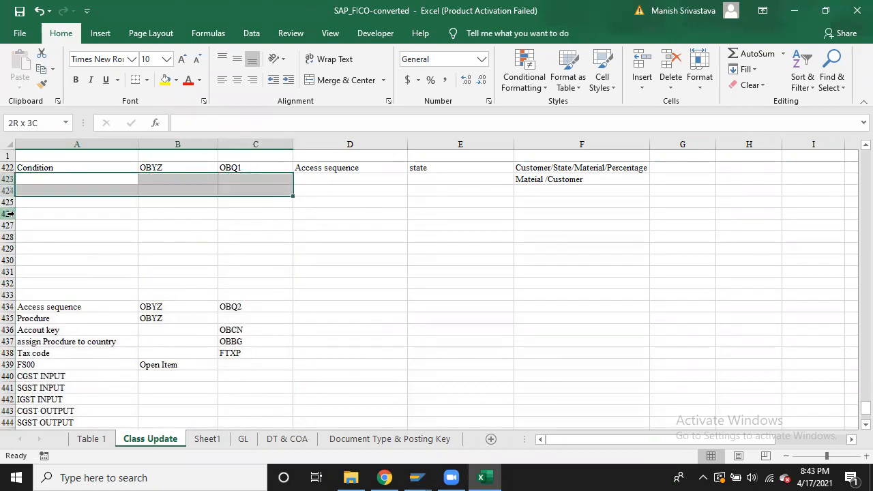
key("shift+Down")
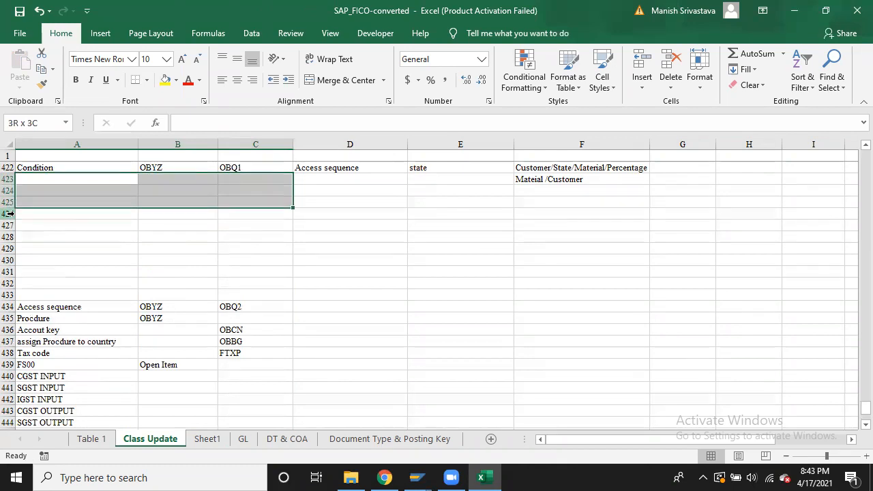
key("shift+Up")
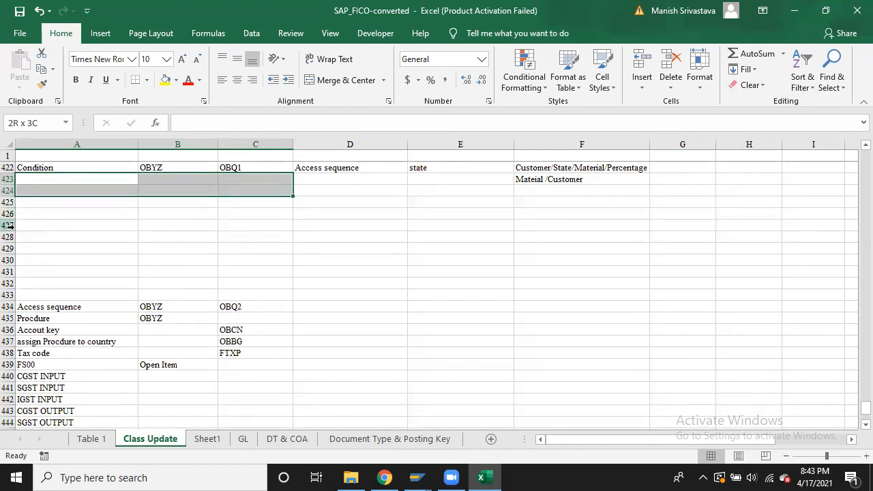
left_click(147, 80)
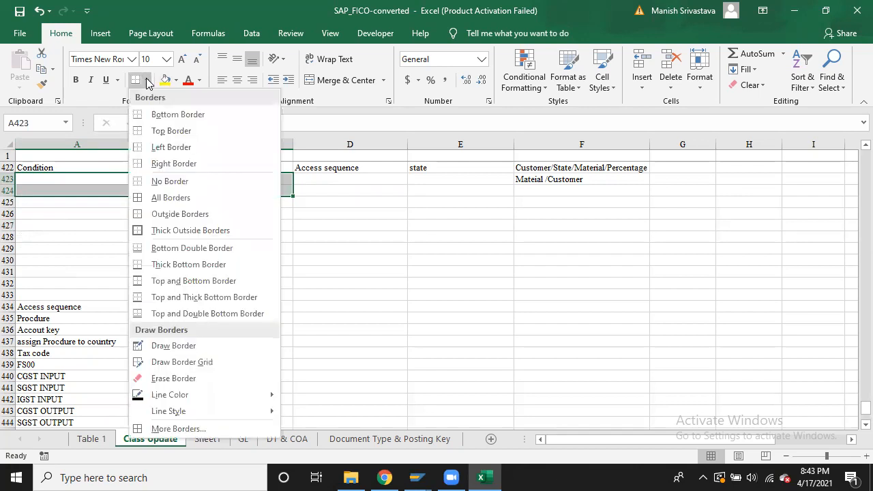
left_click(483, 240)
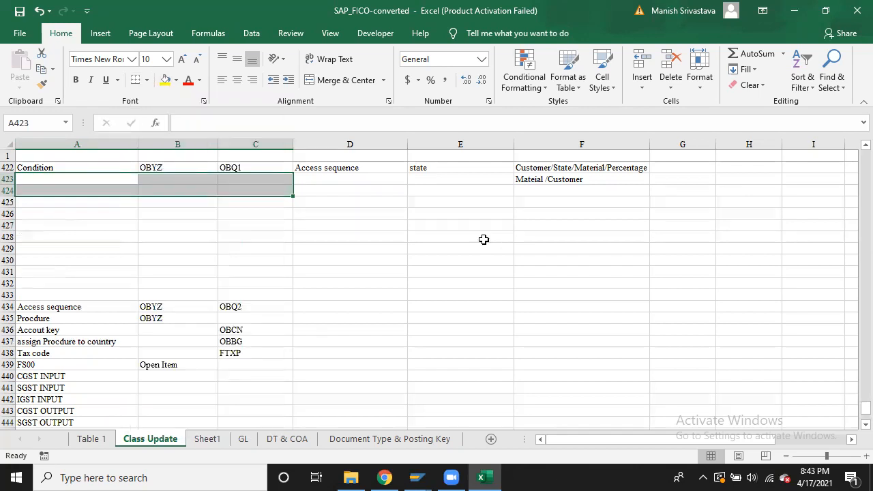
left_click(99, 181)
key("shift+Down")
key("shift+Down")
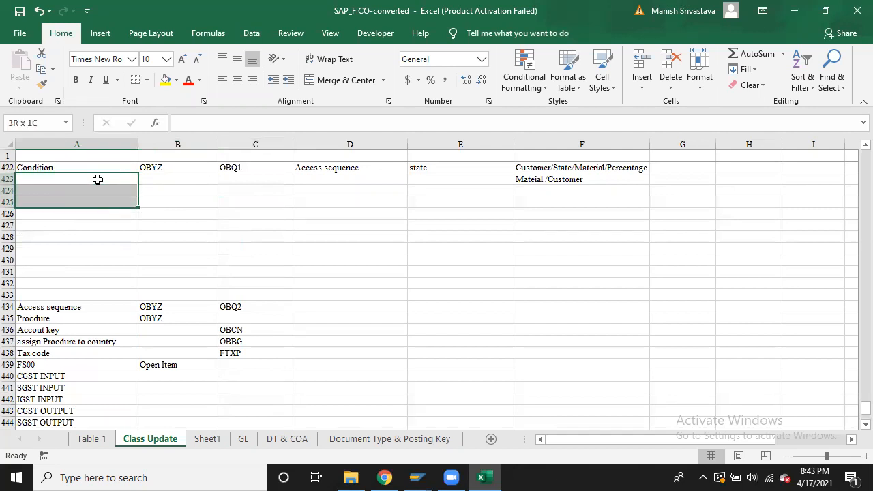
key("shift+Right")
key("shift+Right")
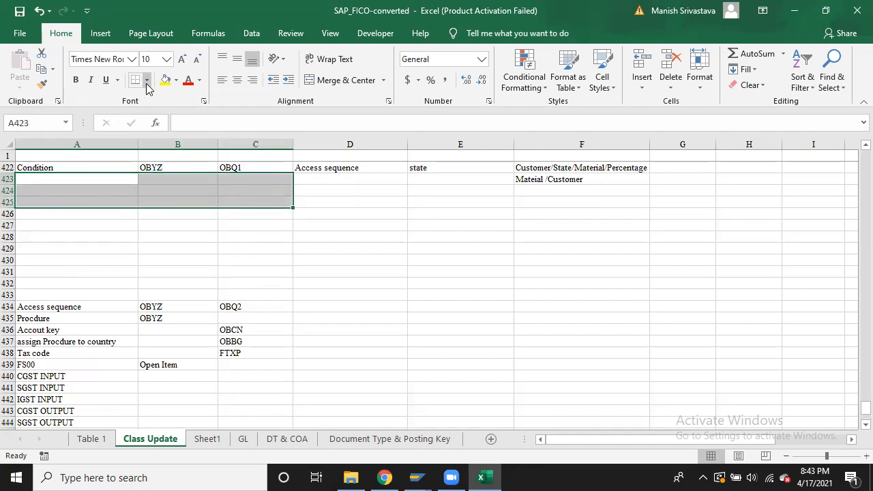
left_click(147, 80)
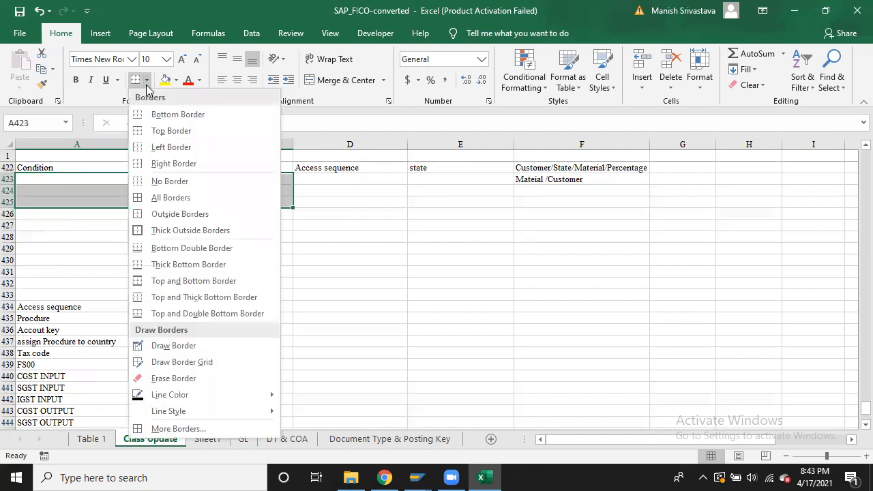
left_click(140, 198)
left_click(106, 178)
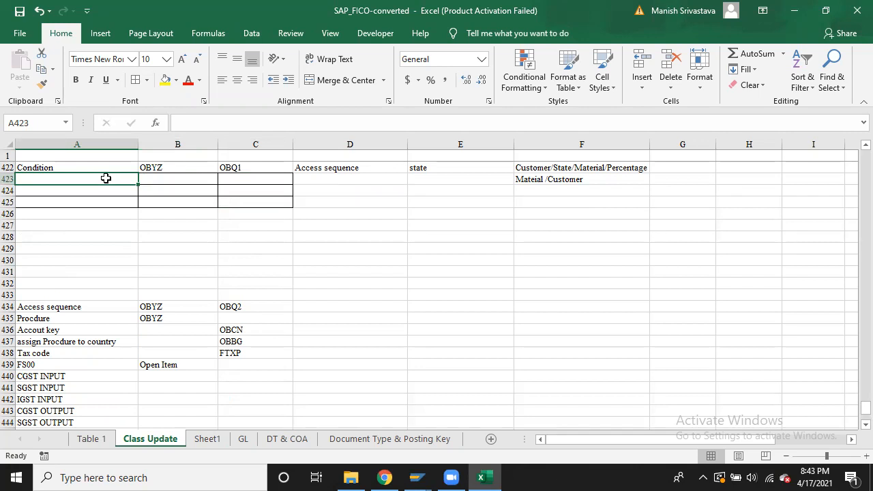
Fill A423:C423 with the input condition codes BAIC, BAIS and BAII
type("B")
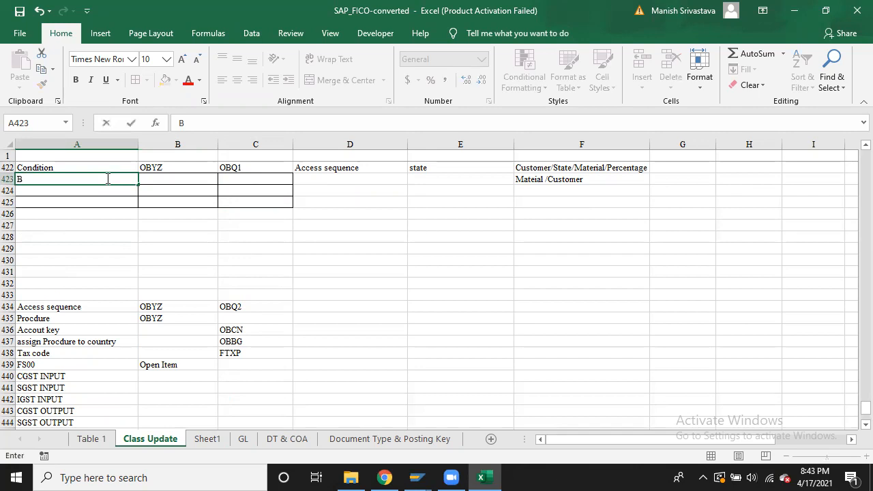
type("A")
type("IC")
key("Return")
left_click(106, 178)
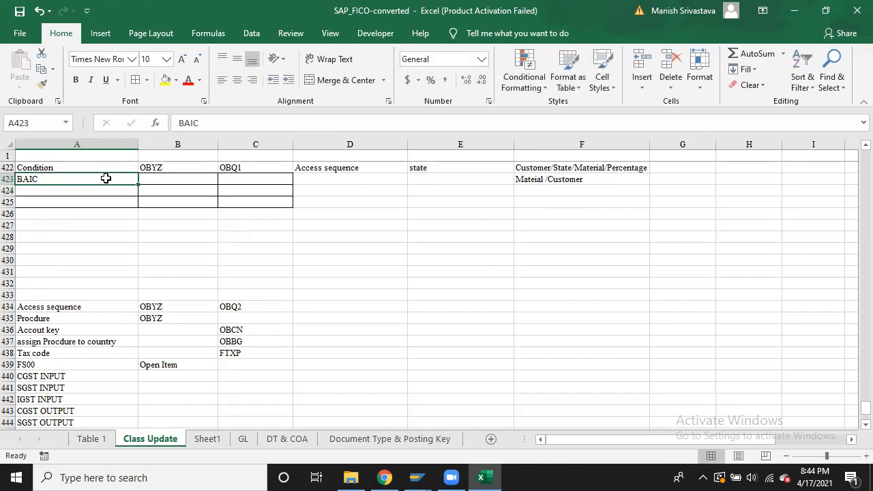
key("ctrl+c")
key("Right")
key("ctrl+v")
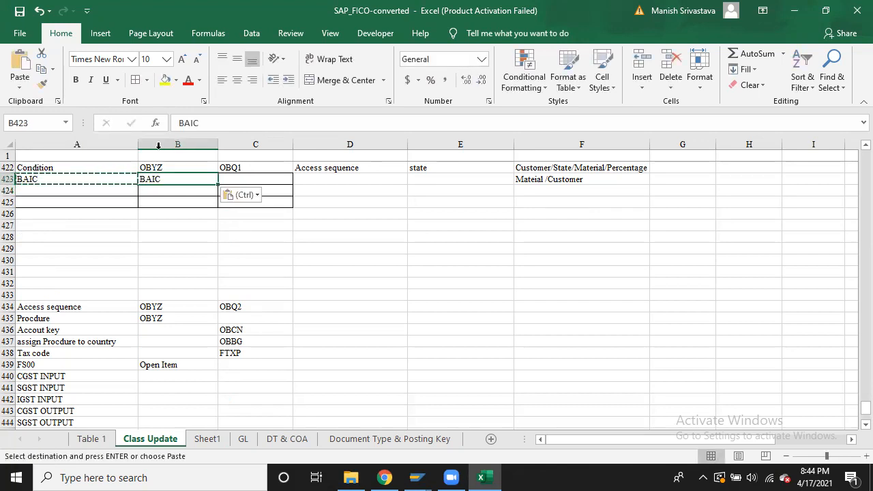
left_click(218, 123)
key("BackSpace")
type("S")
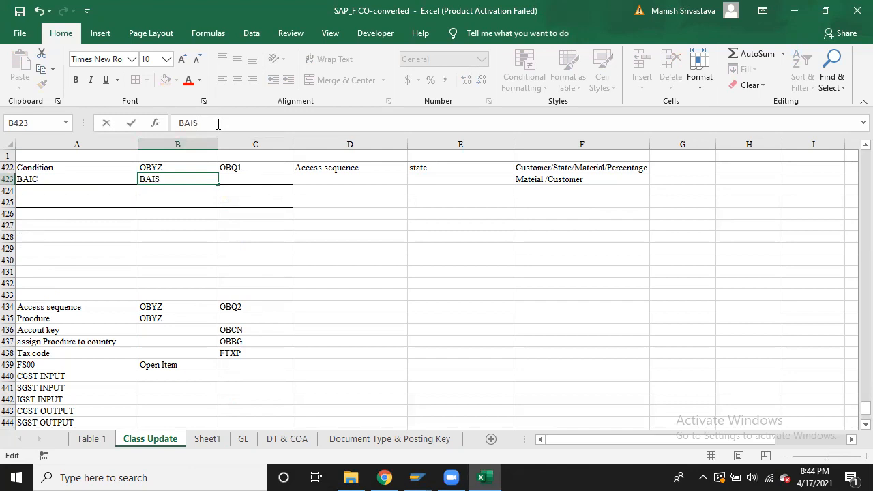
key("Return")
key("Up")
key("ctrl+c")
key("Right")
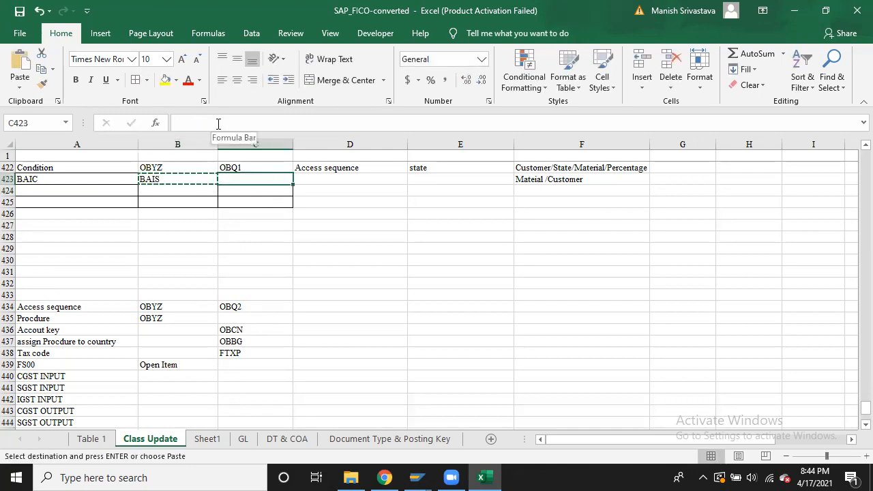
key("ctrl+v")
key("Escape")
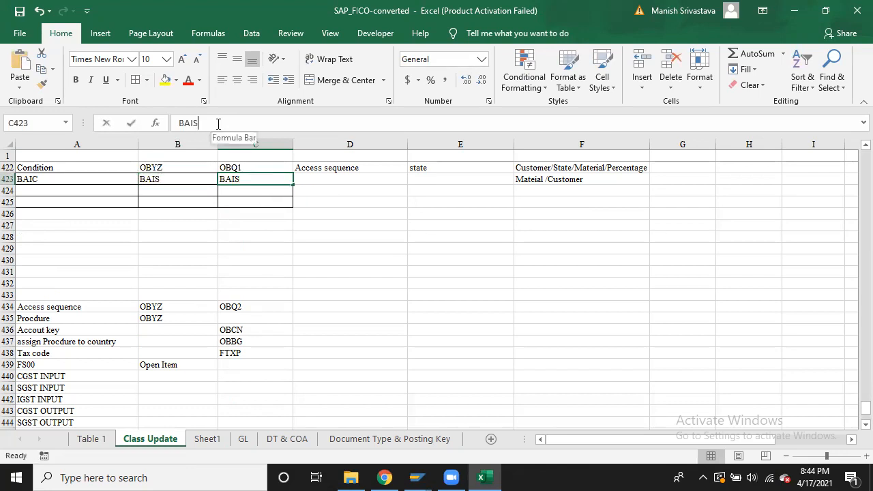
left_click(218, 123)
key("BackSpace")
type("I")
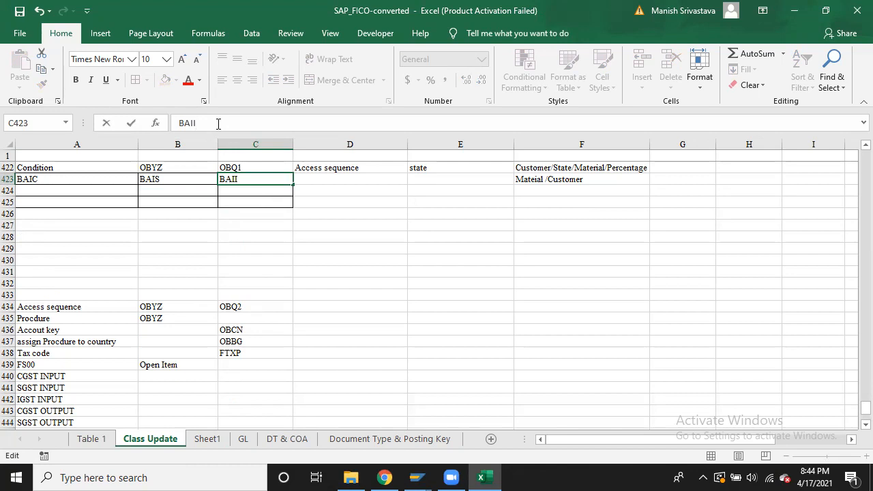
key("Return")
Enter 'Input' as the access sequence in D423
key("Up")
key("Right")
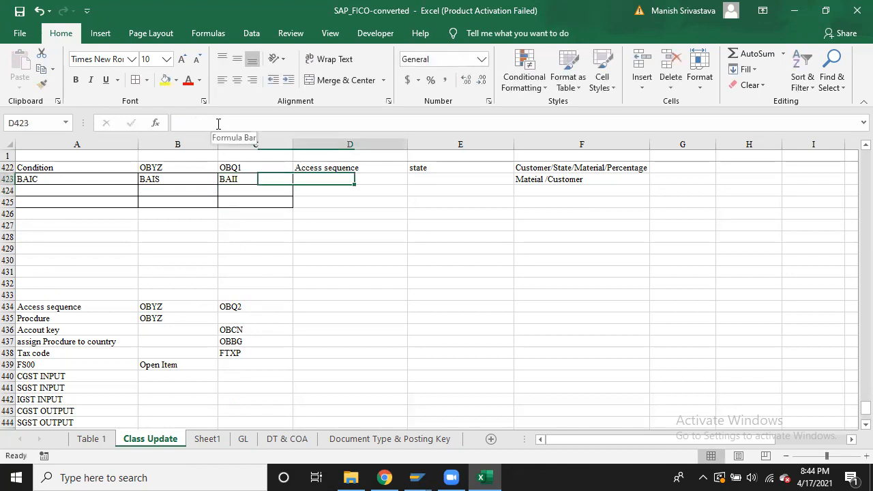
type("Input")
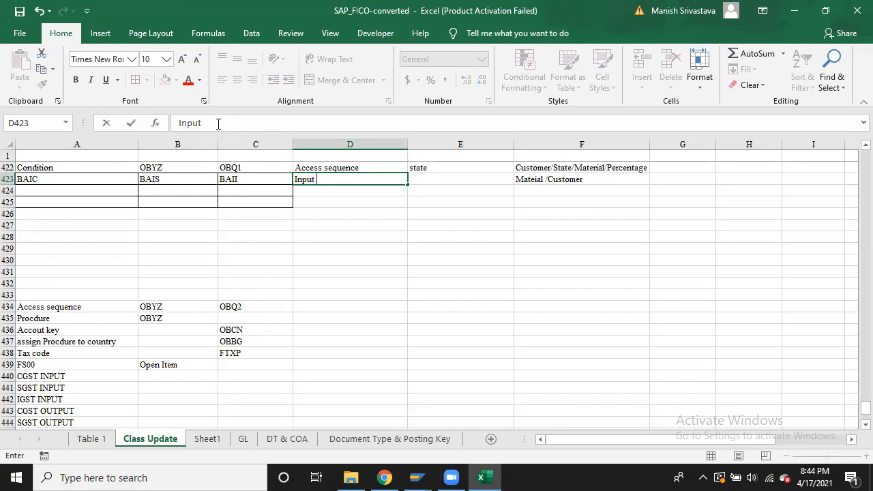
key("Return")
Fill row 424 with the output codes BAOC, BAOS and BAOI
key("Left")
key("Left")
key("Left")
key("Up")
key("ctrl+c")
key("Down")
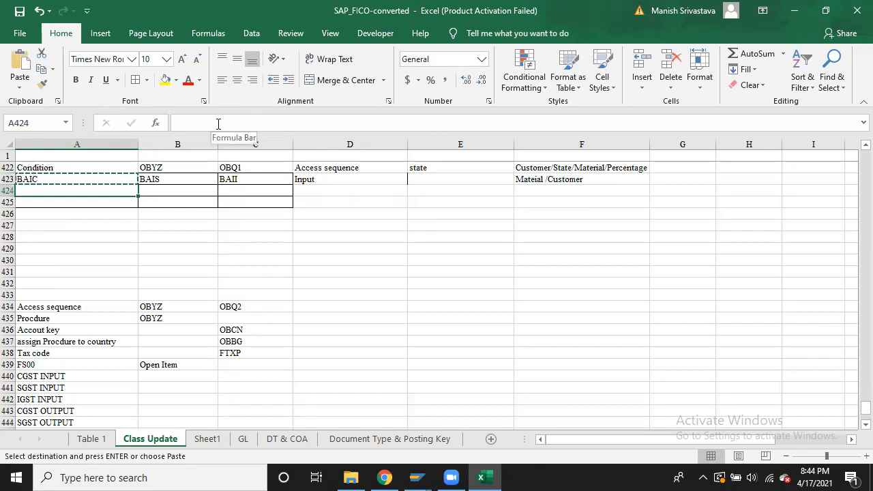
key("ctrl+v")
key("Escape")
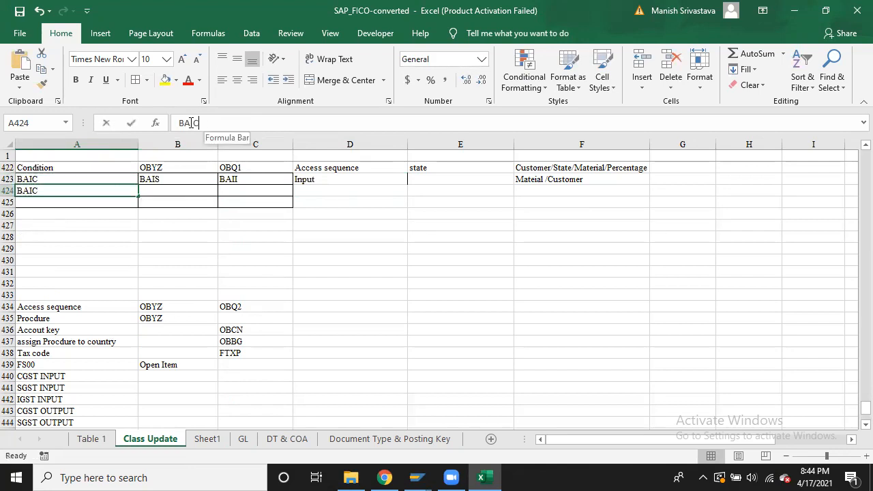
left_click(191, 122)
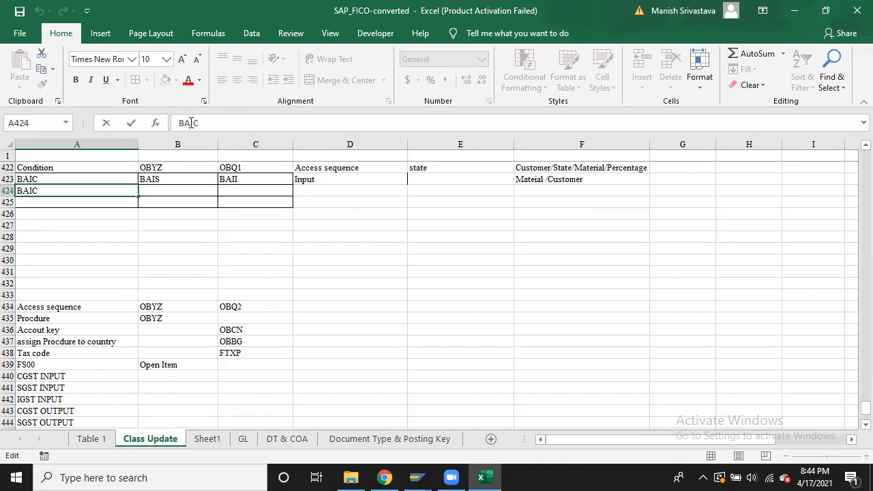
key("BackSpace")
type("O")
key("Return")
key("Up")
key("ctrl+c")
key("Right")
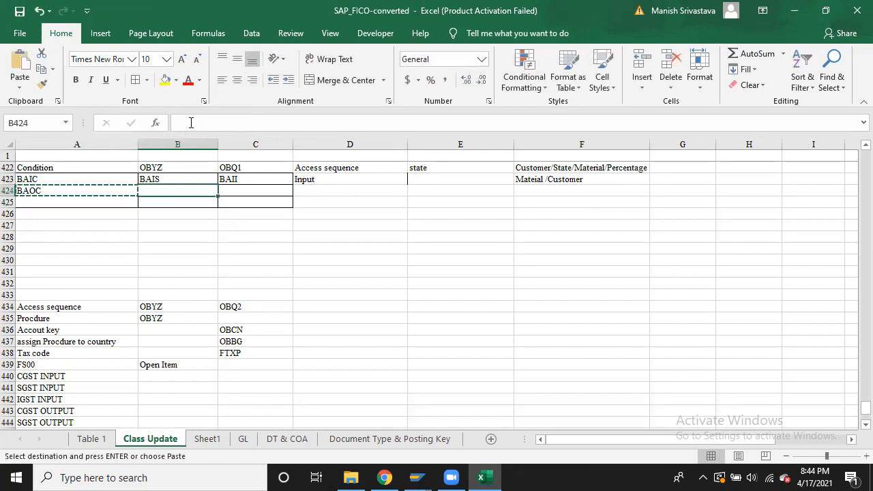
key("ctrl+v")
left_click(192, 123)
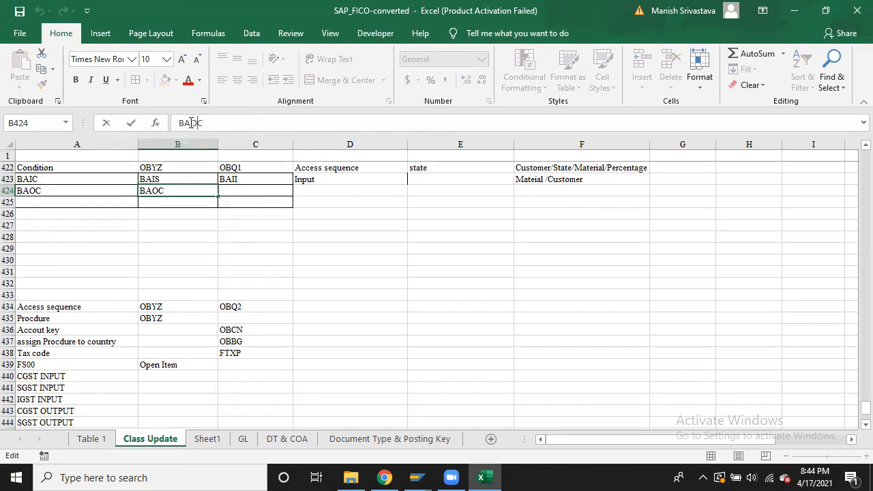
key("BackSpace")
type("S")
key("Return")
key("Up")
key("ctrl+c")
key("Right")
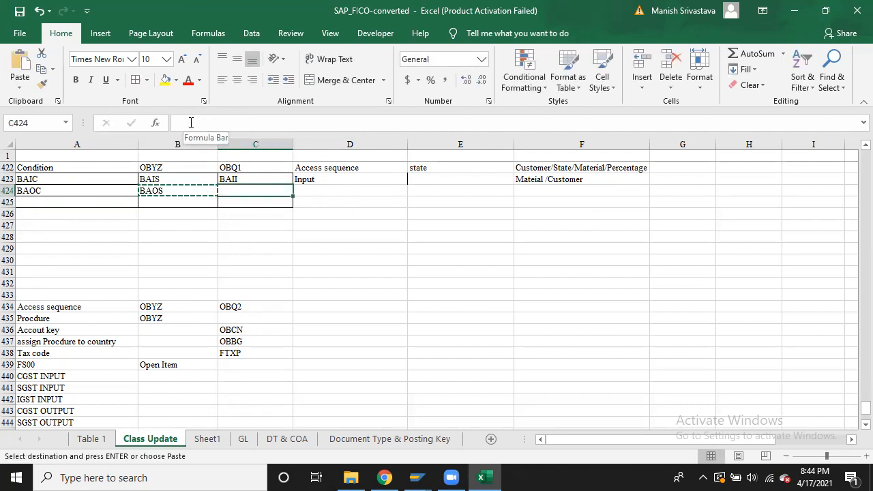
key("ctrl+v")
key("Escape")
left_click(204, 123)
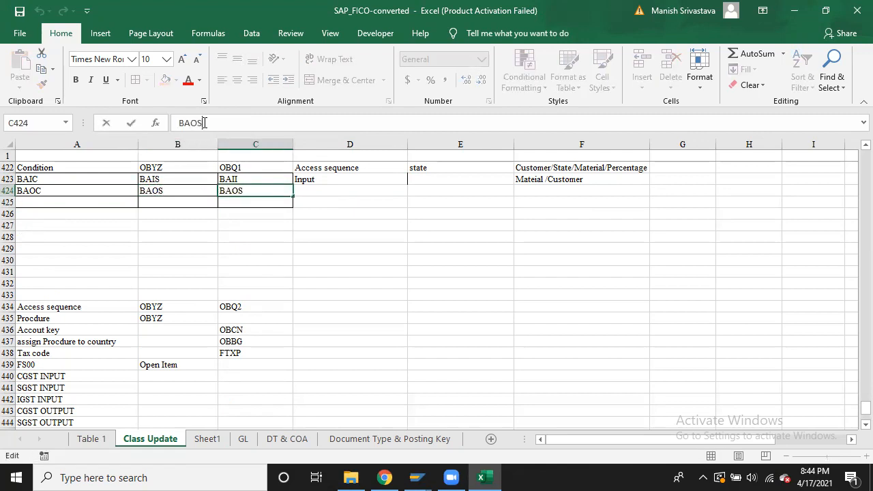
key("BackSpace")
type("I")
key("Return")
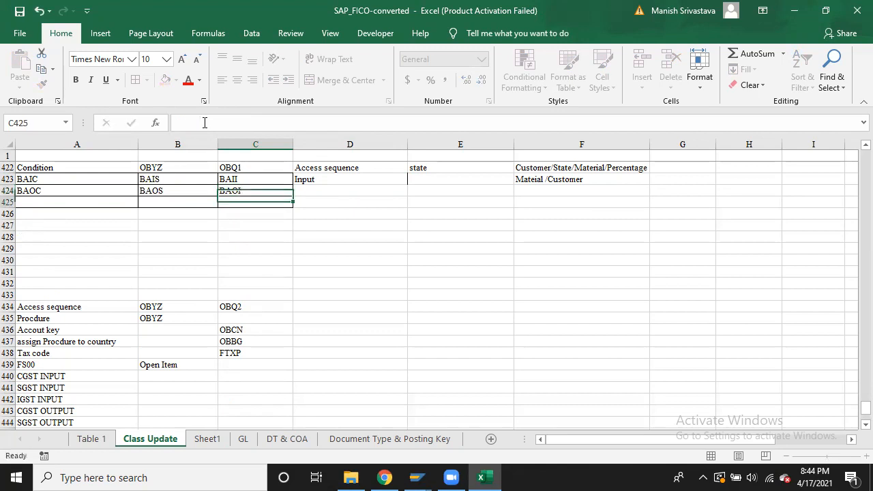
key("Left")
key("Left")
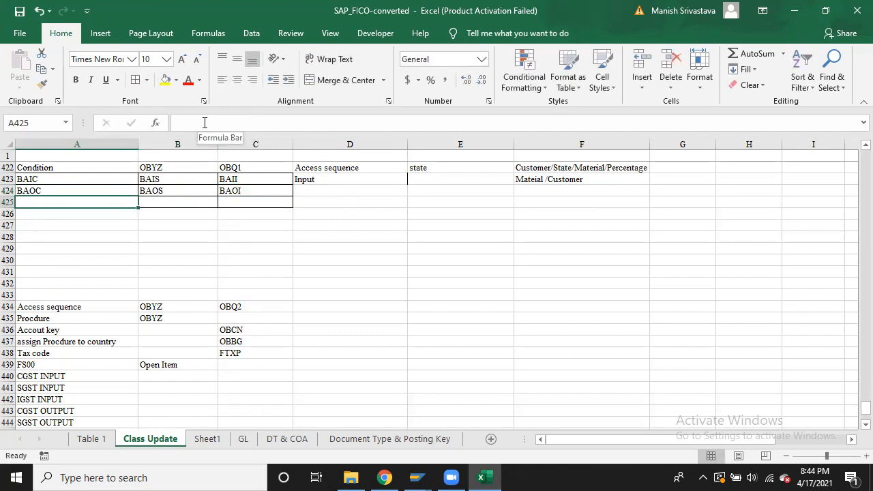
Duplicate row 424 into row 425 and change the codes to BARC, BARS and BARI
key("Up")
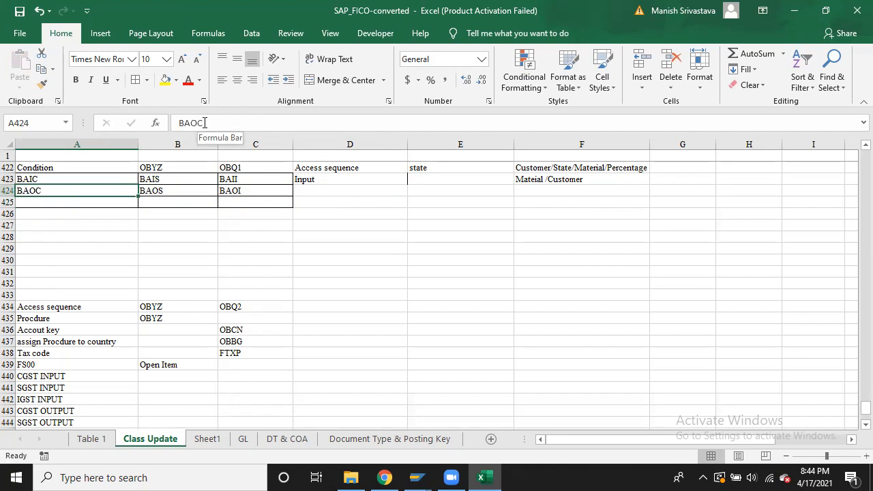
key("shift+Right")
key("shift+Right")
key("ctrl+c")
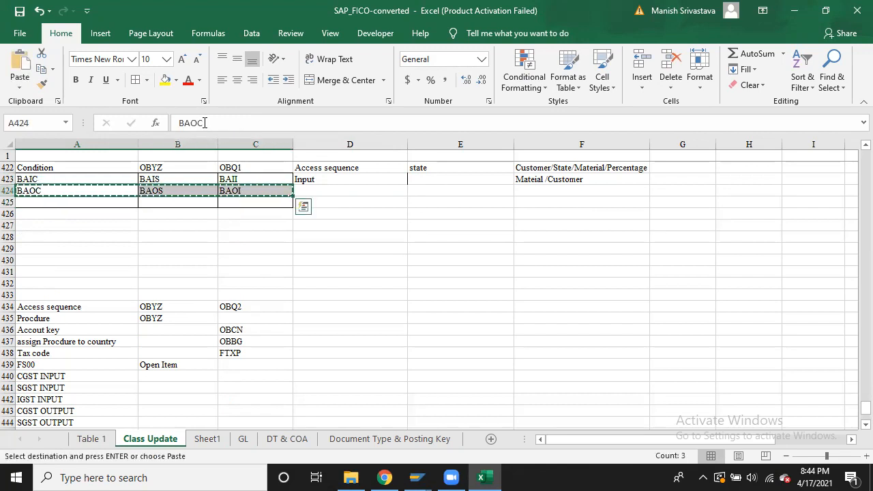
key("Down")
key("ctrl+v")
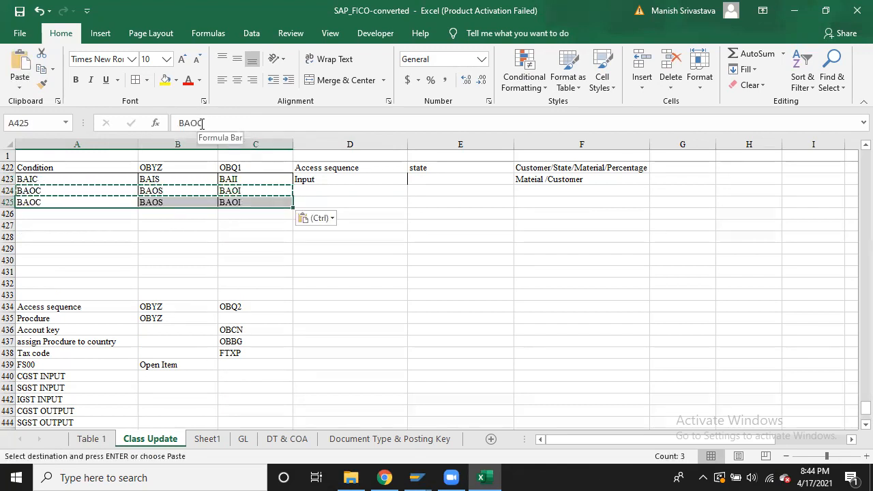
left_click(190, 123)
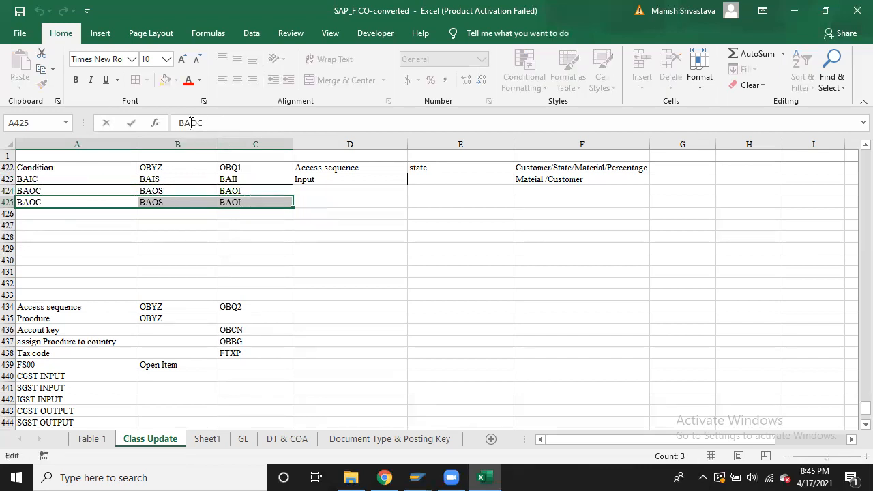
key("Delete")
type("R")
key("Return")
key("Right")
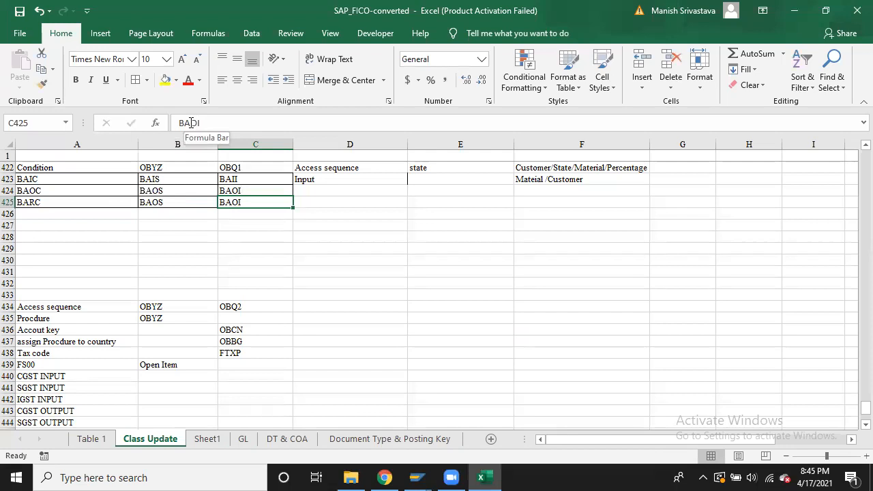
left_click(191, 123)
key("Delete")
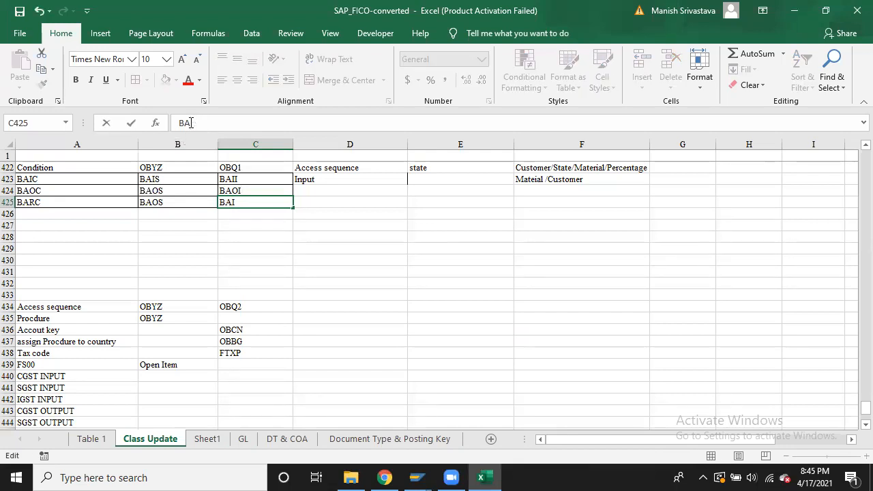
type("R")
key("Return")
key("Left")
key("Up")
left_click(190, 123)
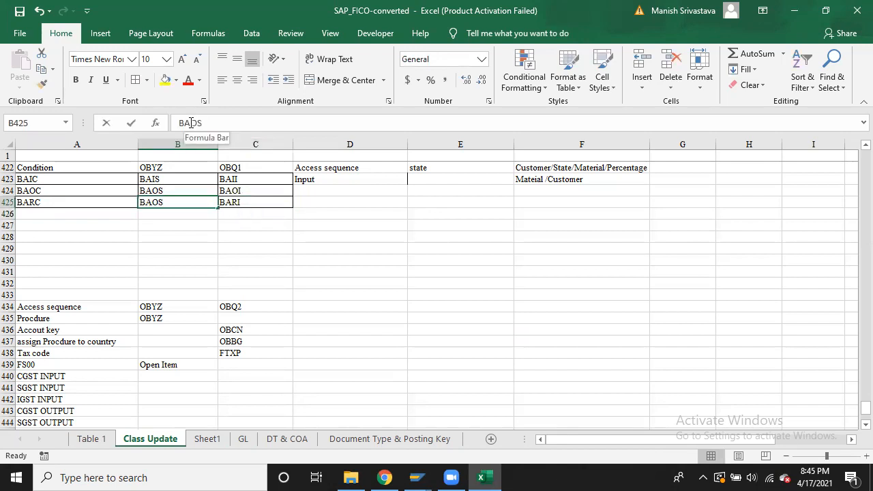
key("Delete")
type("R")
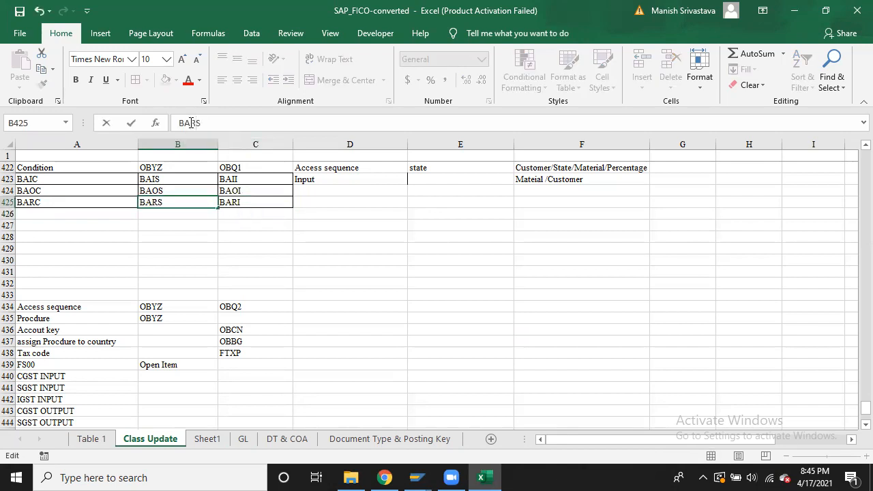
key("Return")
key("Up")
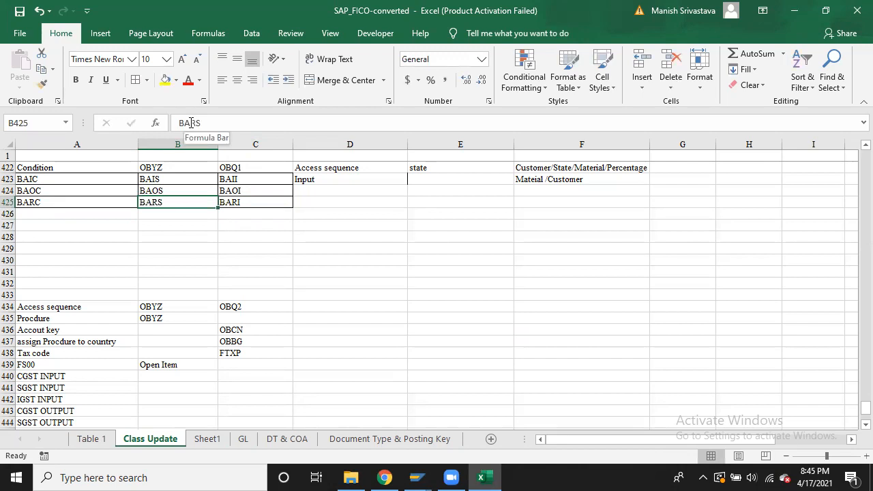
key("Down")
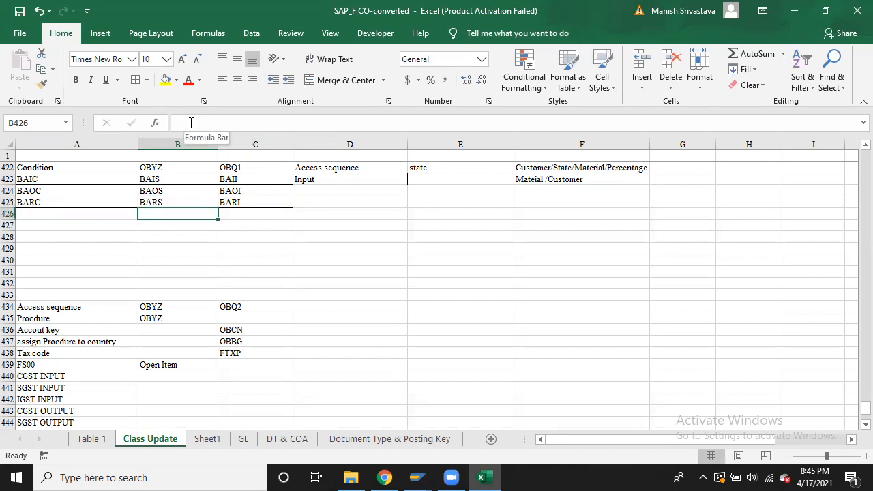
key("Up")
key("Up")
key("Right")
key("Right")
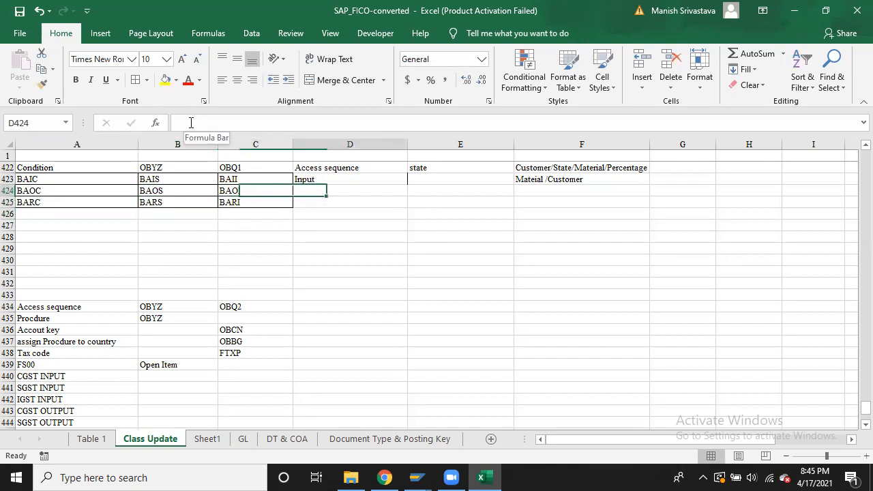
Enter 'OUTPUT' in D424 and 'RCM Output' in D425
type("OUT")
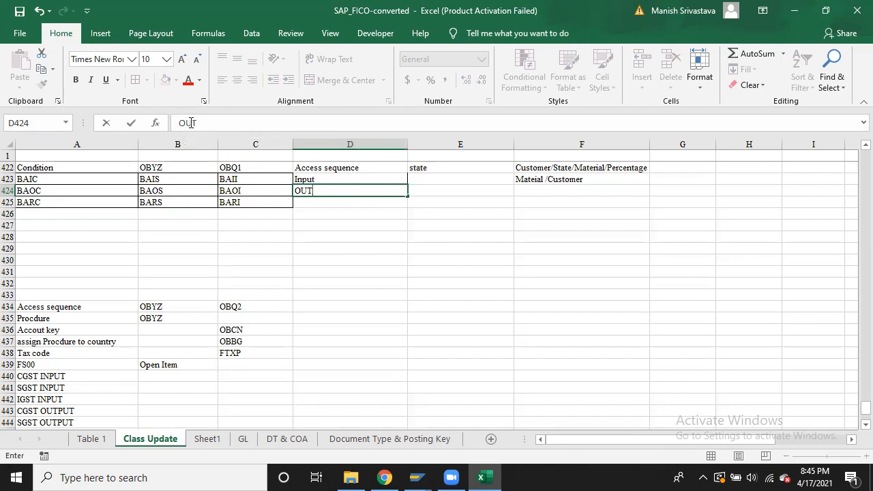
type("PUT")
key("Return")
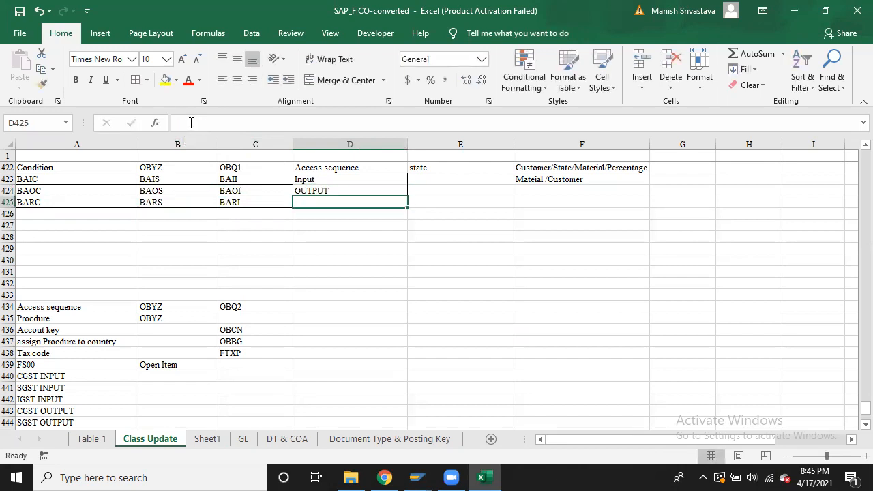
type("R")
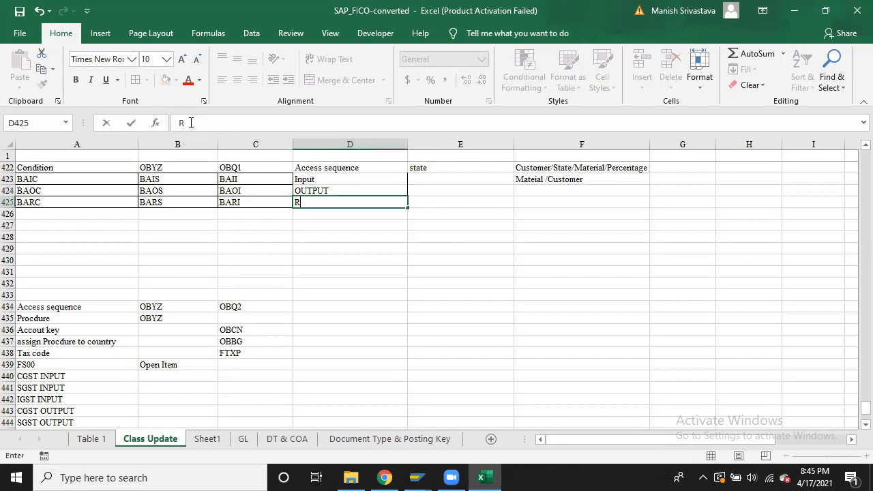
type("CM OutPUT")
key("Return")
key("Up")
left_click(242, 123)
key("BackSpace")
key("BackSpace")
key("BackSpace")
type("put")
key("Return")
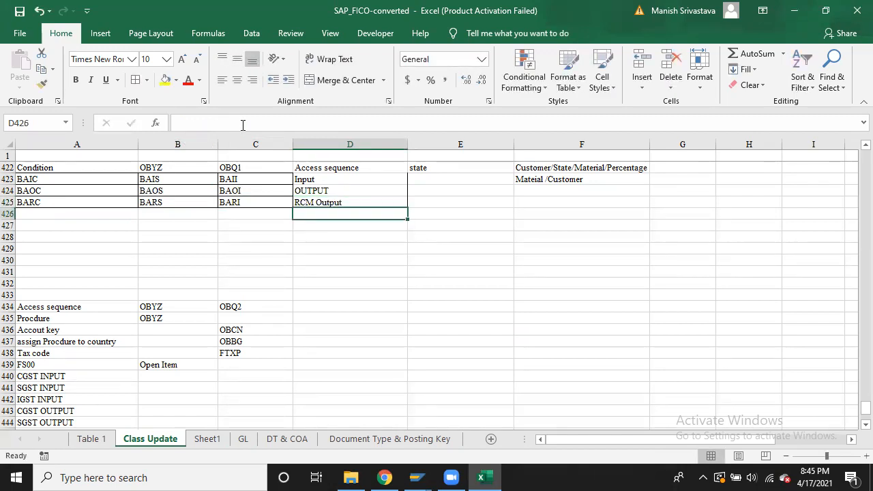
key("alt+Tab")
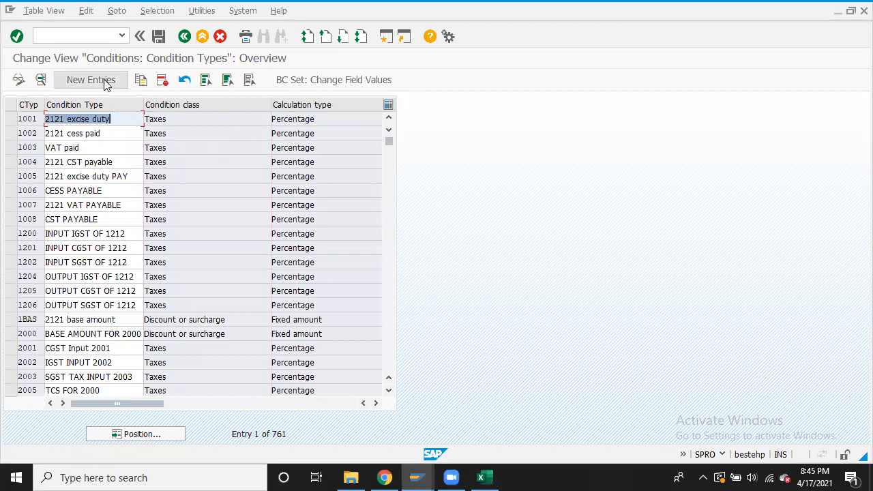
Add new condition type BAIC, copied from Excel, with description 'CGST Input B000'
left_click(104, 82)
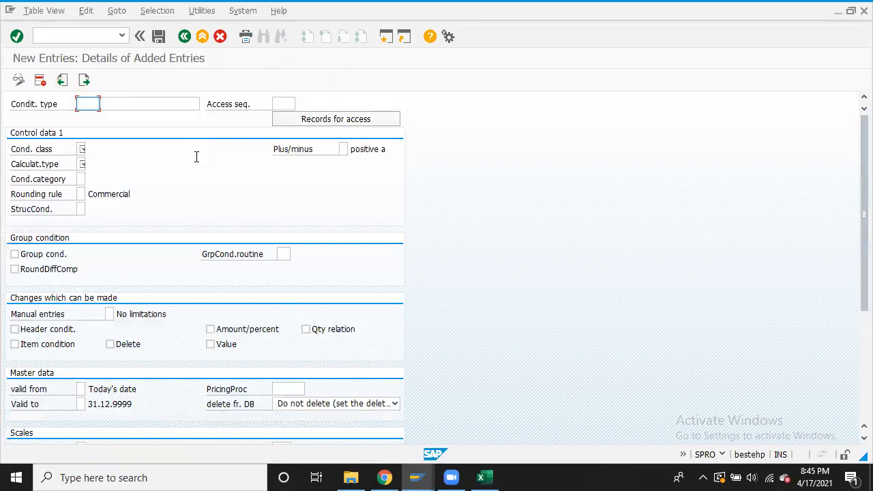
key("alt+Tab")
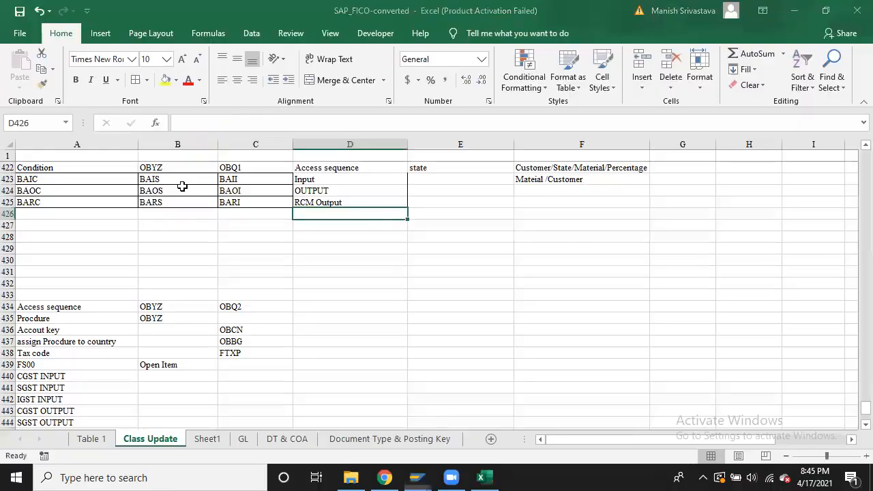
left_click(89, 179)
key("ctrl+c")
key("alt+Tab")
key("ctrl+v")
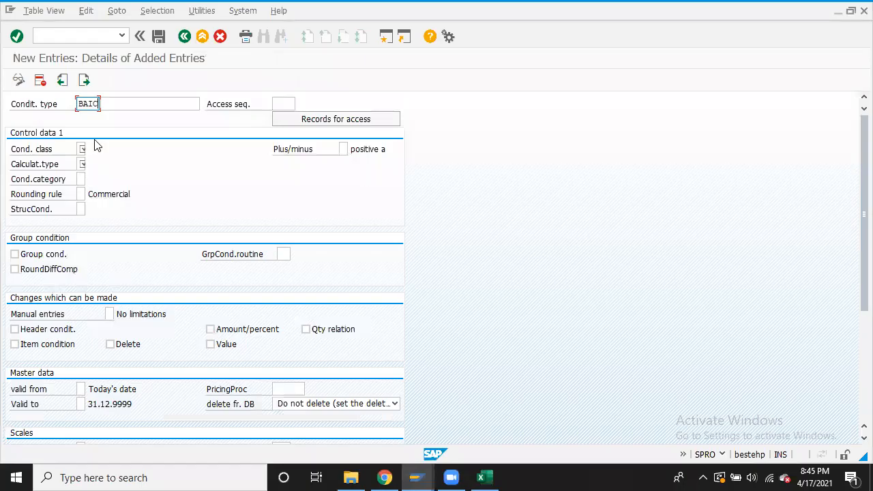
left_click(147, 103)
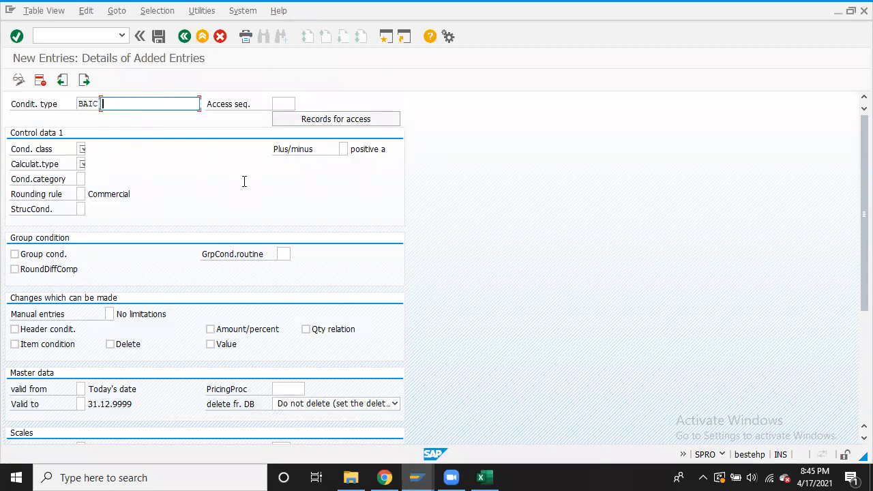
type("CGST")
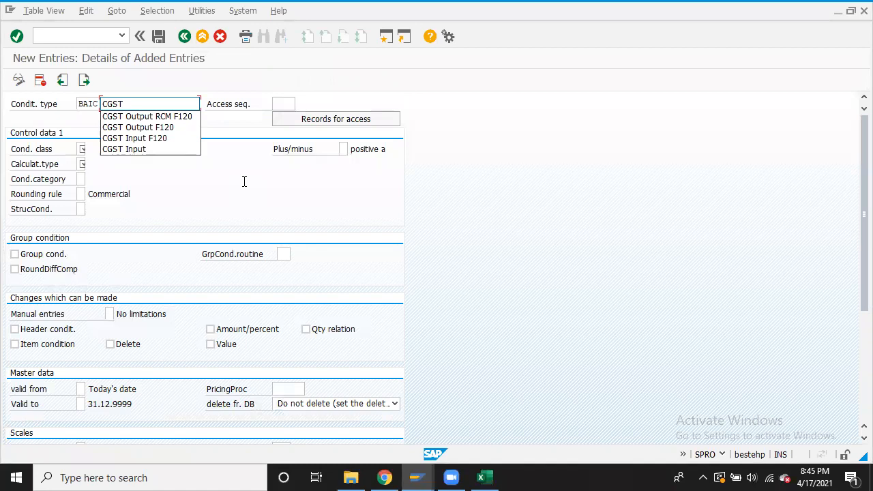
left_click(159, 139)
key("BackSpace")
key("BackSpace")
key("BackSpace")
key("BackSpace")
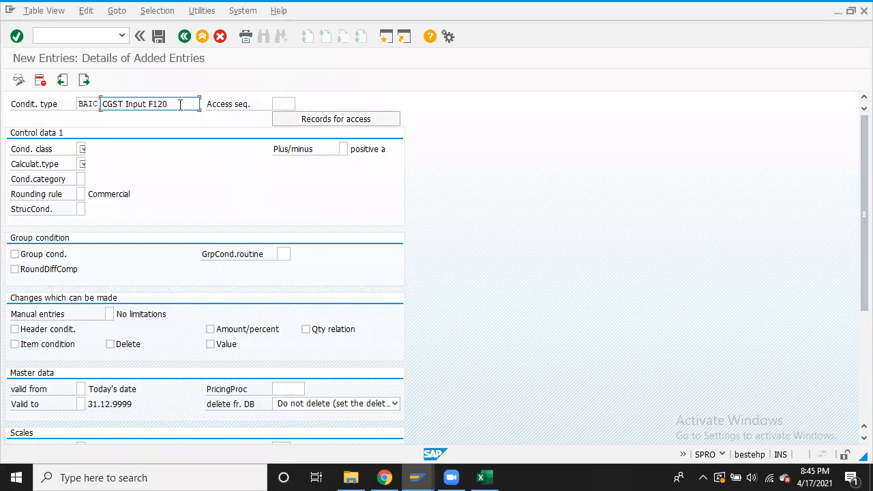
type("B000")
Set access sequence MWST, condition class Taxes and calculation type Percentage
left_click(285, 103)
type("MWST")
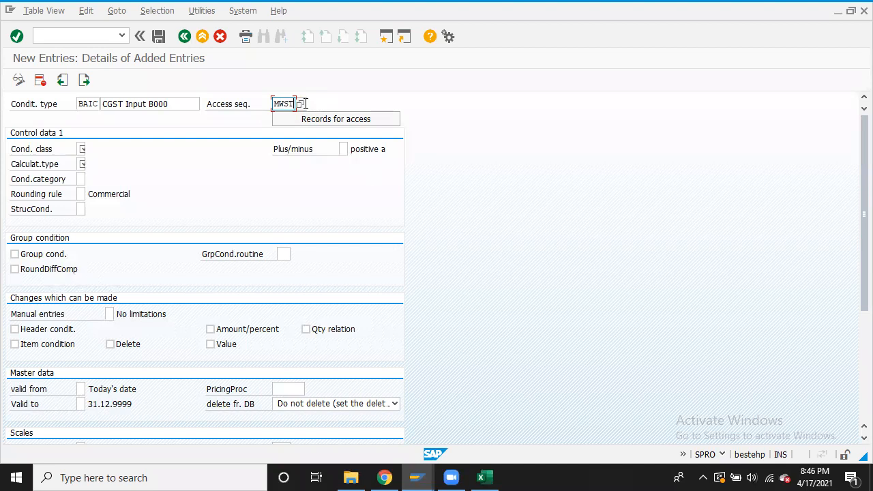
left_click(300, 104)
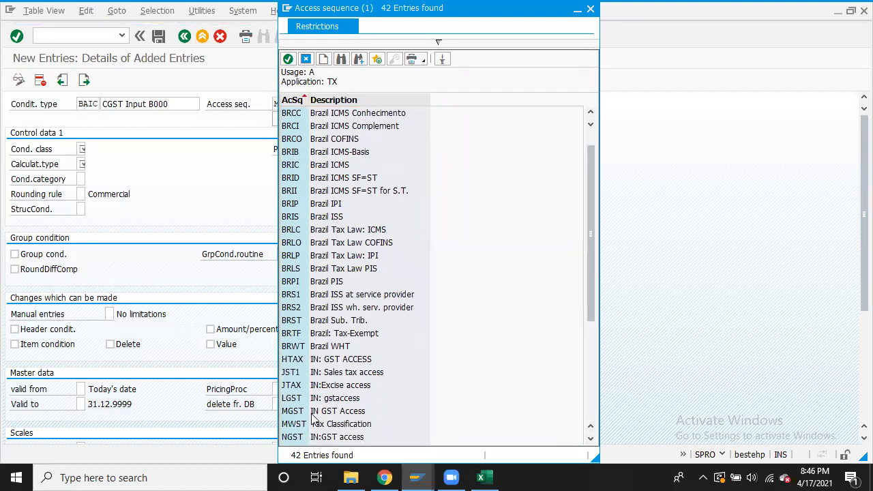
double_click(306, 425)
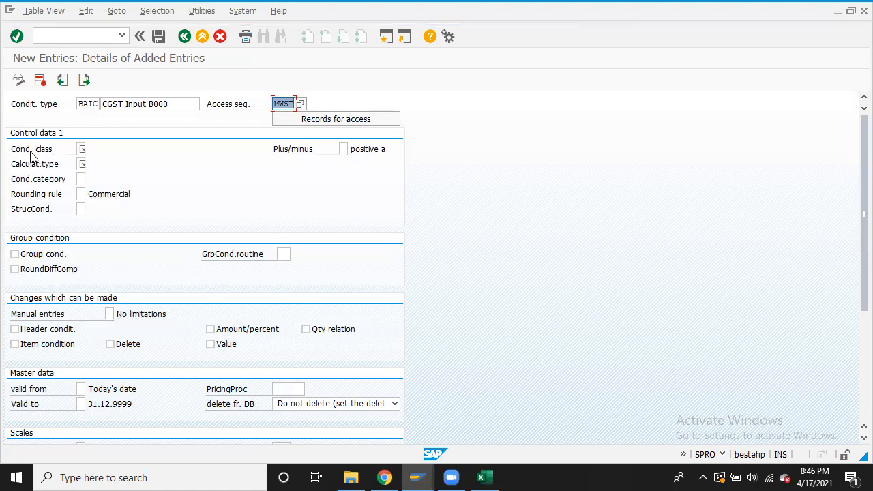
left_click(81, 149)
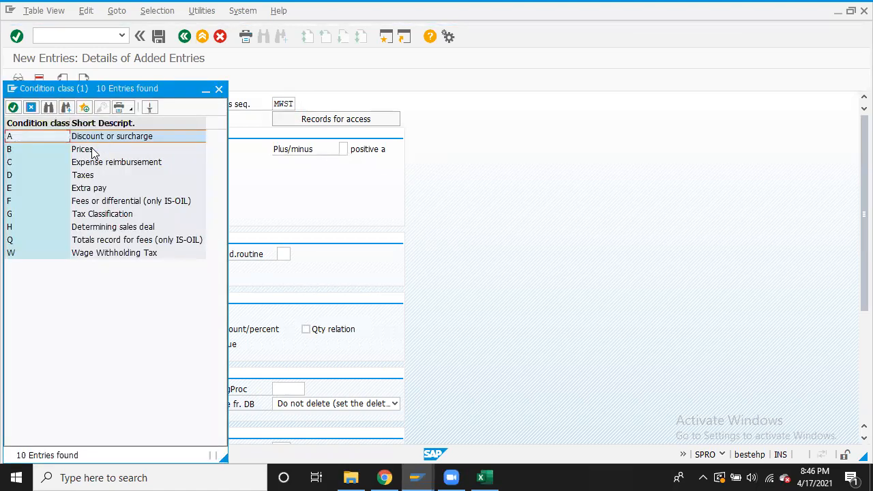
double_click(83, 174)
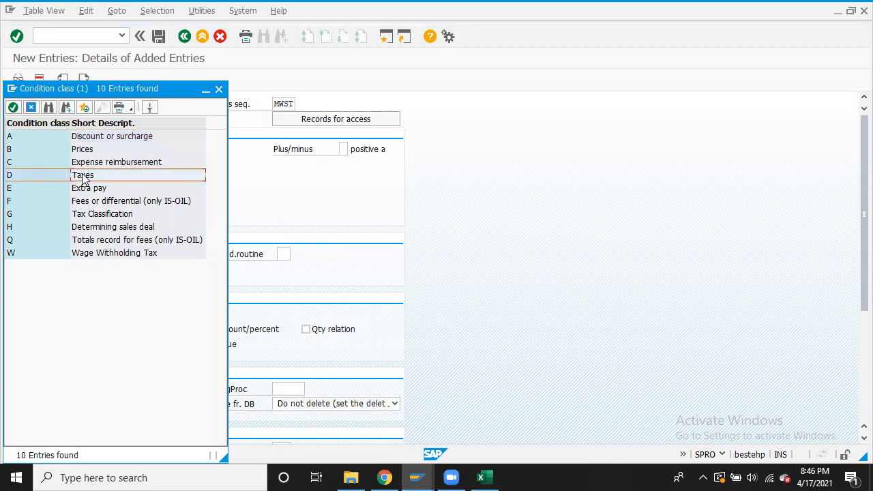
left_click(82, 165)
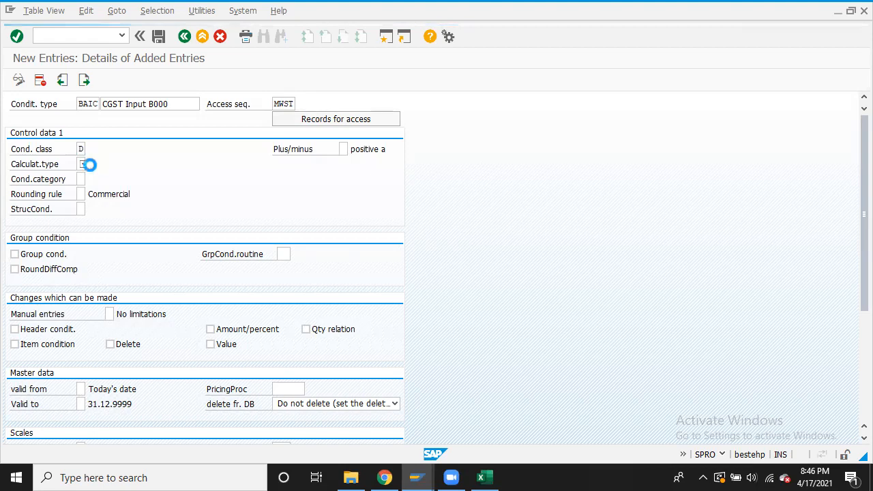
double_click(109, 137)
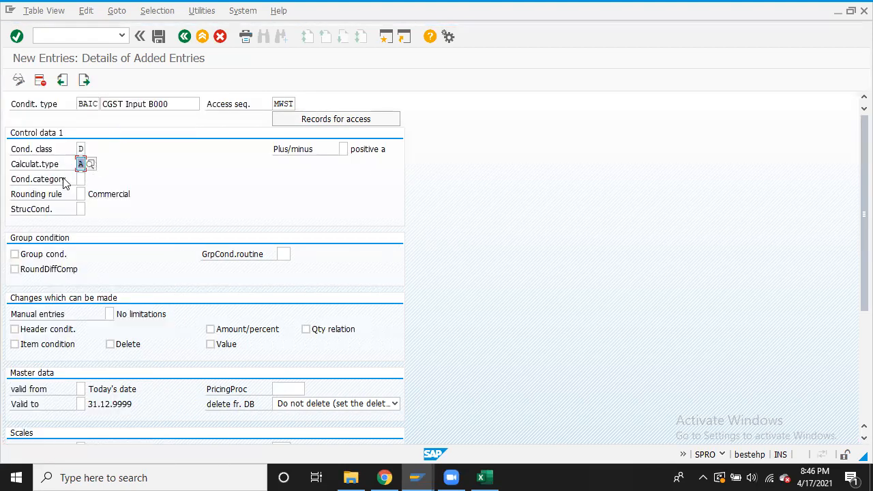
Set condition category D Tax and allow item condition and amount/percent changes
left_click(82, 179)
left_click(91, 179)
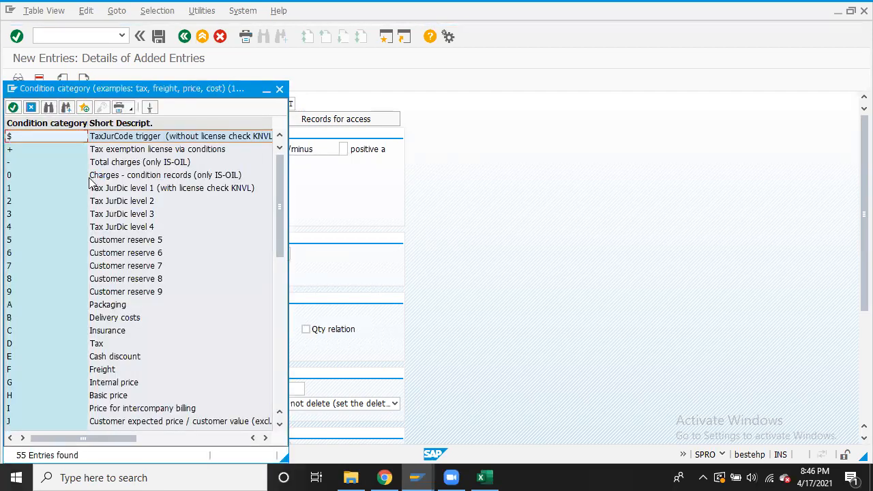
left_click(94, 347)
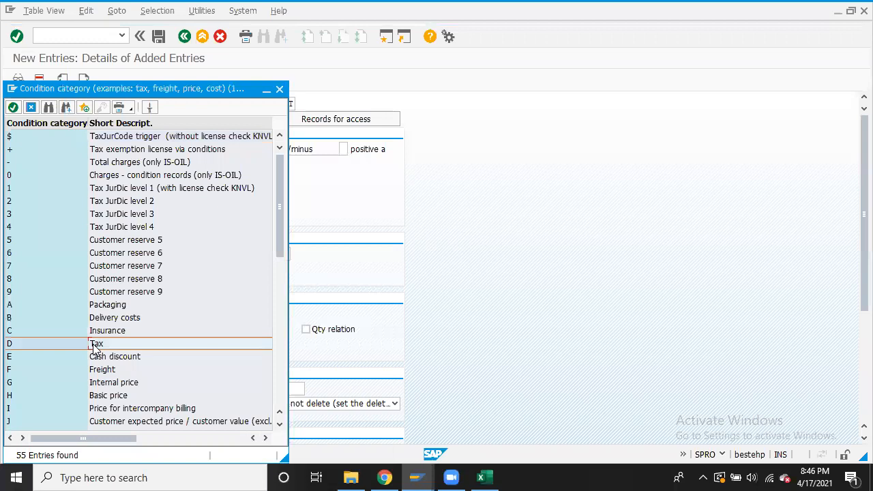
double_click(95, 347)
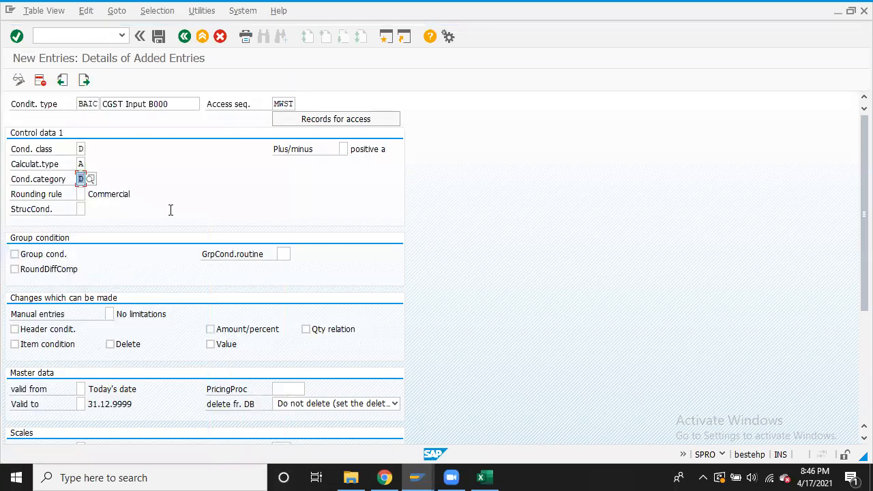
left_click(15, 343)
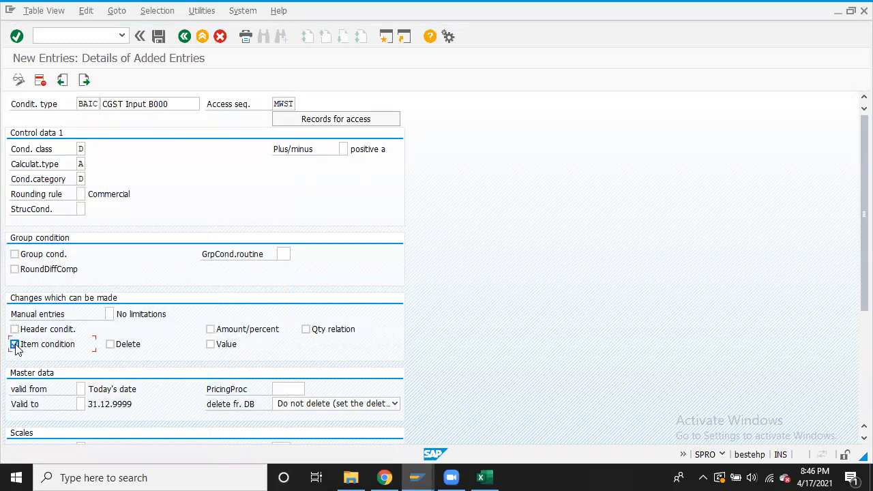
left_click(211, 329)
Save BAIC under the customizing request and return to the overview list
left_click(159, 36)
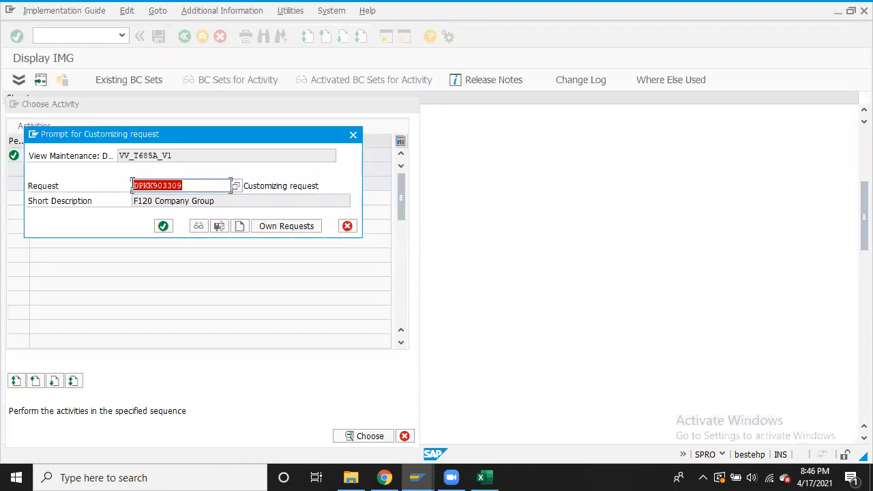
left_click(163, 225)
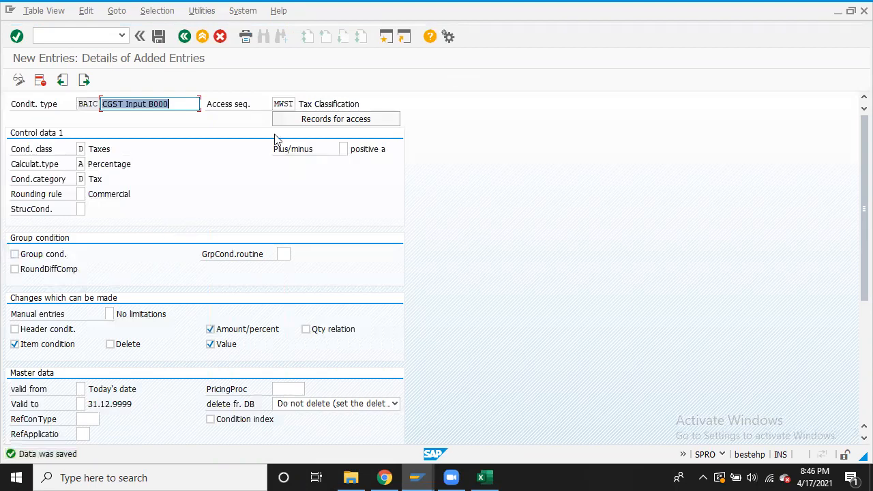
left_click(184, 36)
Copy BAIC as new condition type BAIS with description 'SGST Input B000'
left_click(10, 119)
left_click(139, 80)
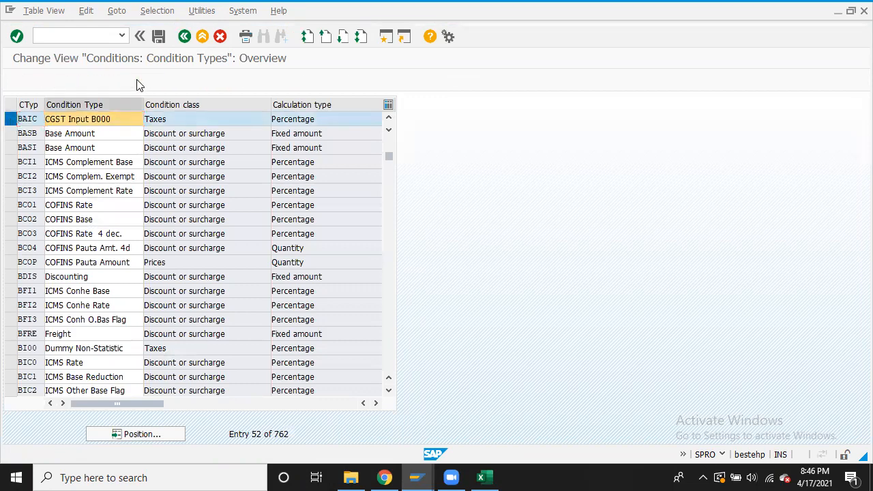
left_click(98, 103)
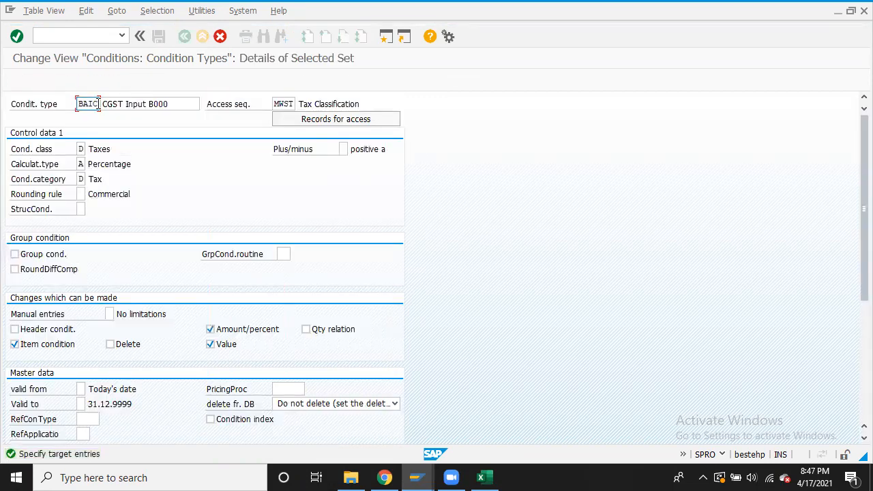
key("BackSpace")
type("S")
left_click(102, 103)
type("S")
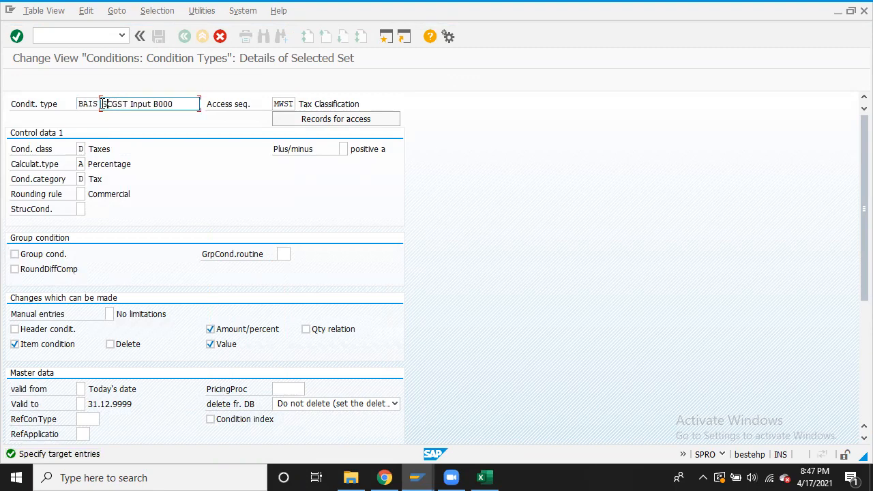
key("Delete")
left_click(16, 36)
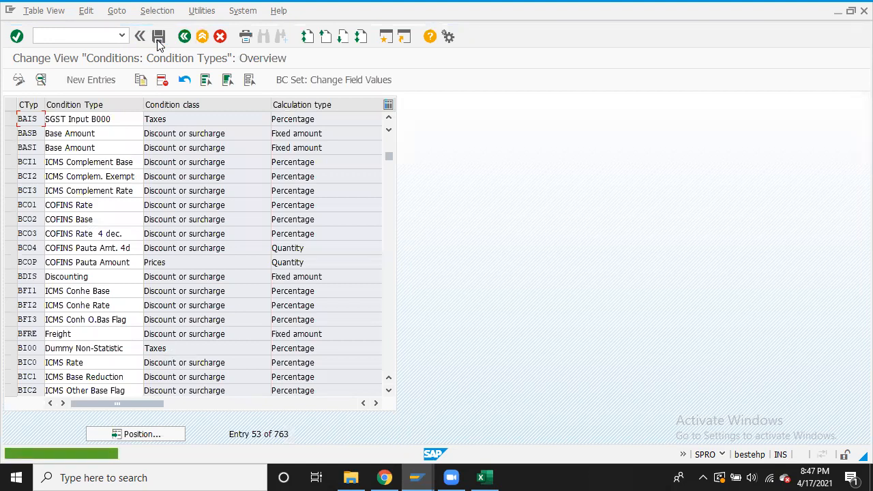
Copy BAIS as condition type BAII with description 'IGST Input B000'
left_click(11, 123)
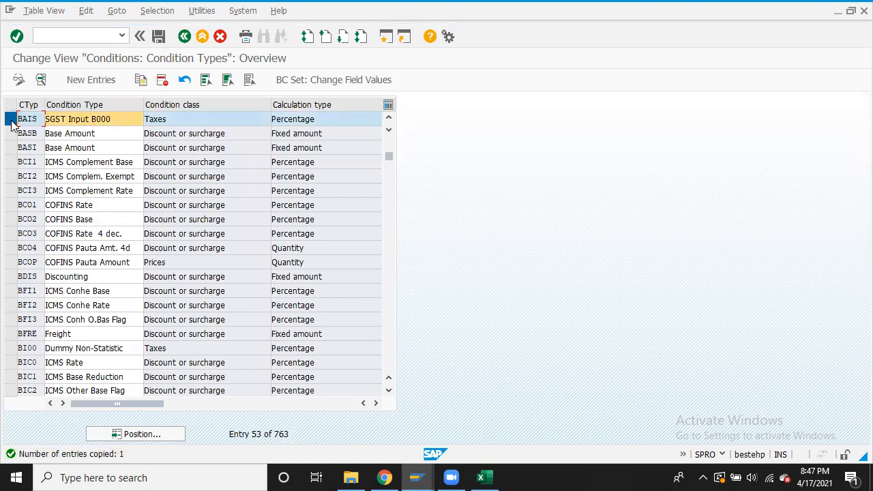
left_click(141, 79)
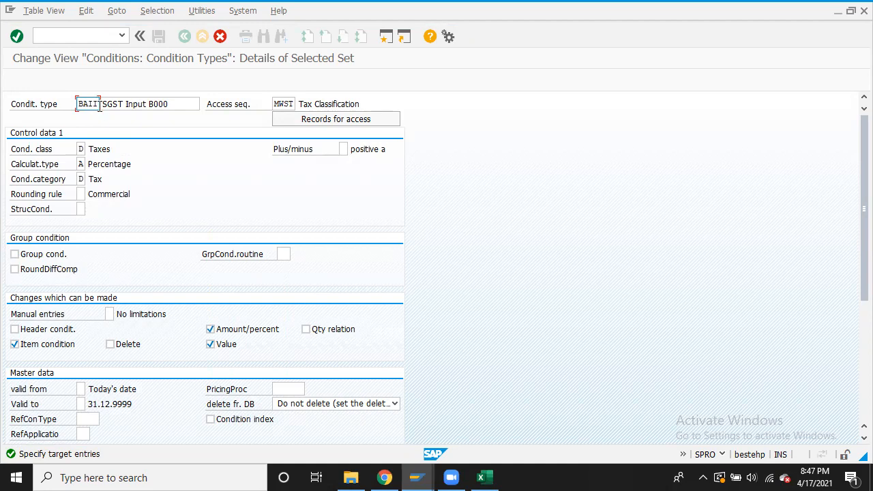
left_click(101, 103)
type("I")
key("Delete")
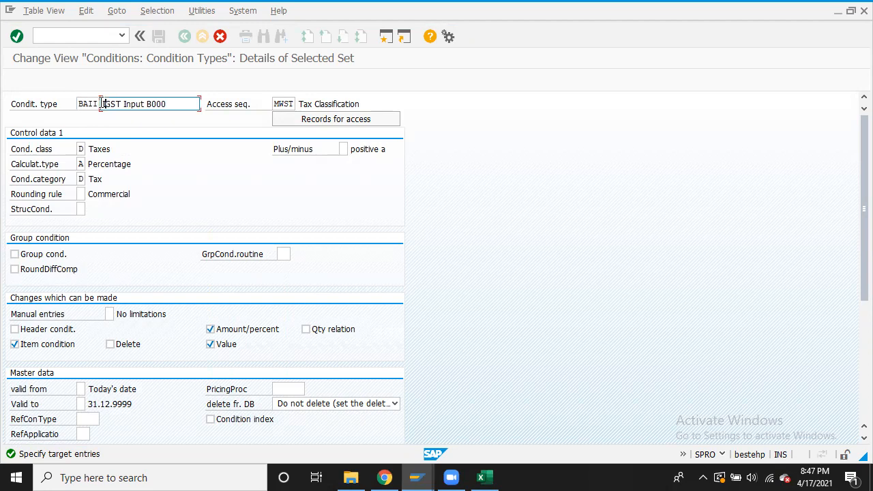
left_click(15, 37)
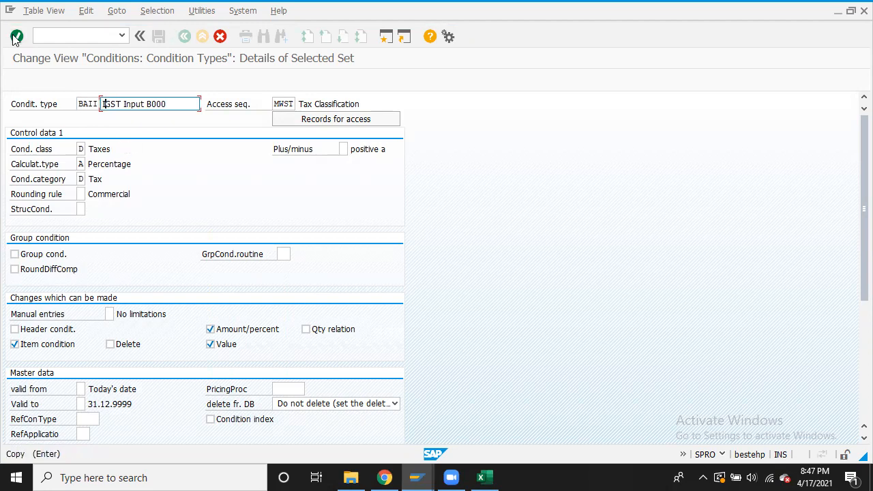
Save the new input condition types and select the BAIS SGST Input B000 row
left_click(159, 37)
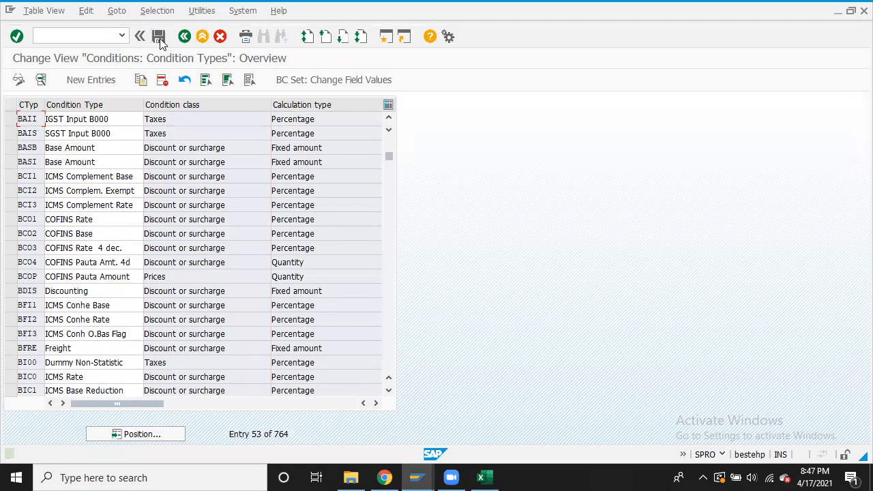
left_click(10, 119)
left_click(12, 133)
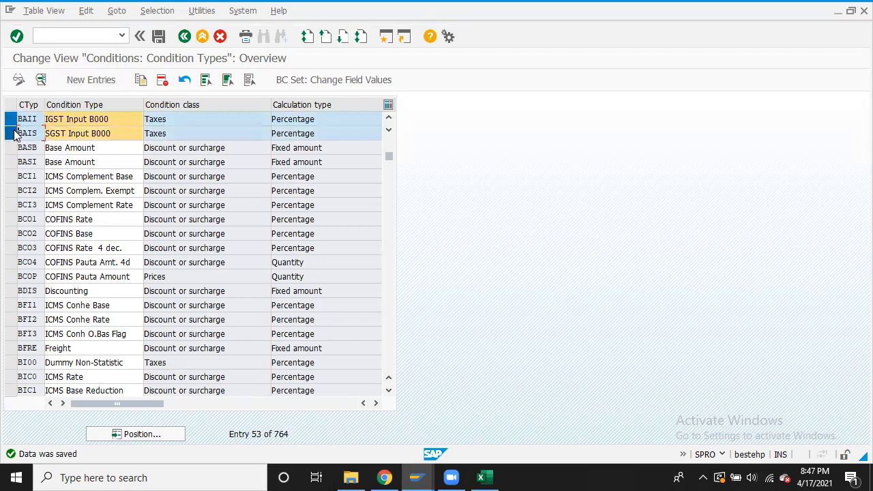
left_click(14, 133)
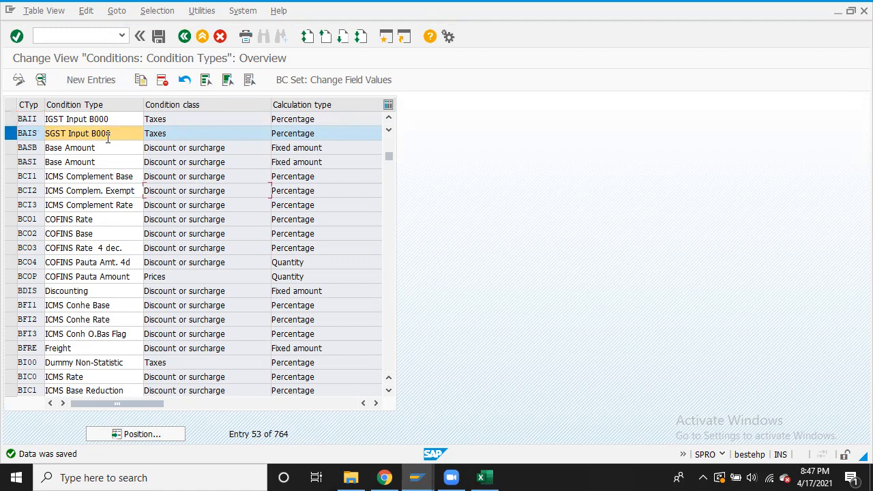
Copy BAIS into a new condition type BAOS described as 'SGST Output B000'
left_click(140, 81)
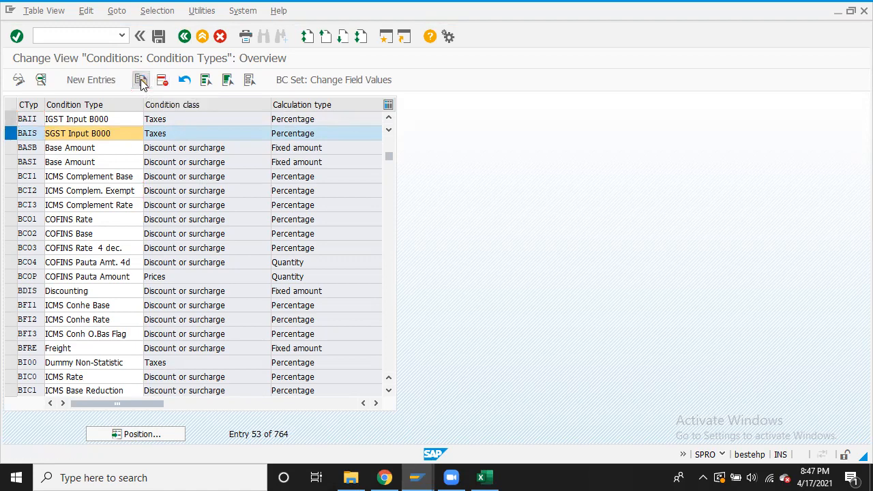
left_click(89, 103)
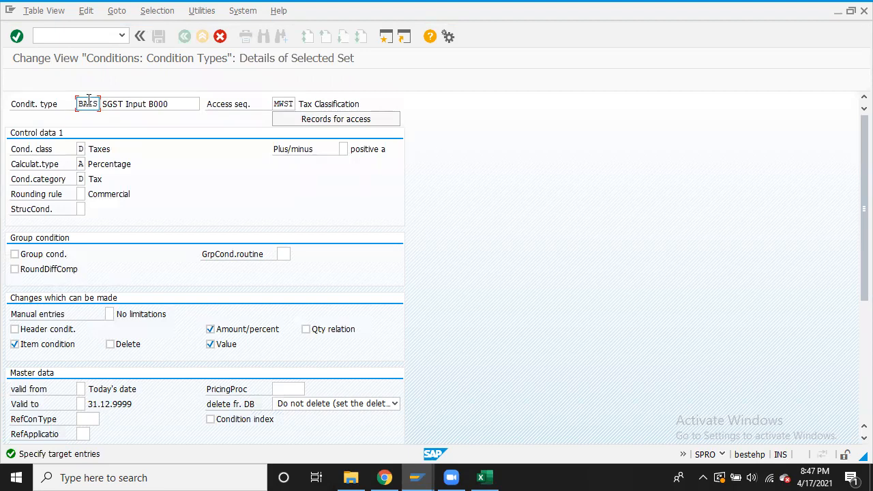
left_click(126, 104)
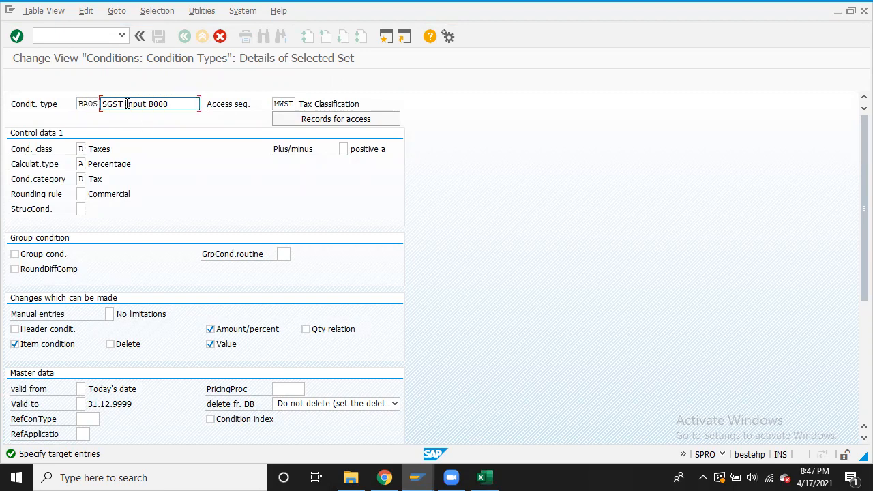
type("Outpu")
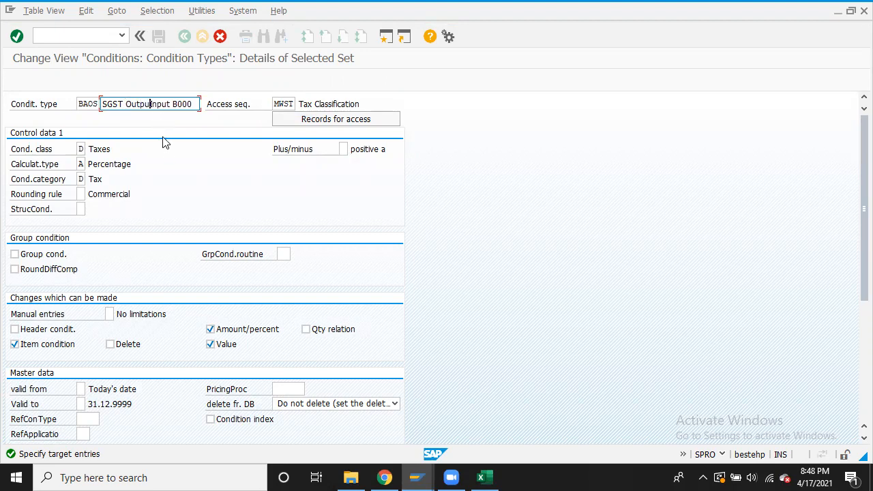
key("Delete")
key("Delete")
key("Delete")
key("Delete")
left_click(16, 36)
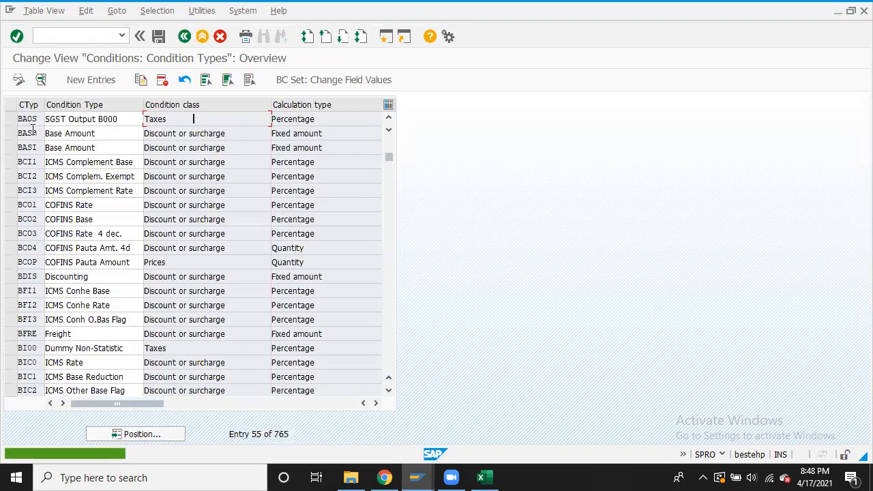
Copy BAOS into BAOC 'CGST Output B000' and save the new output condition types
left_click(10, 122)
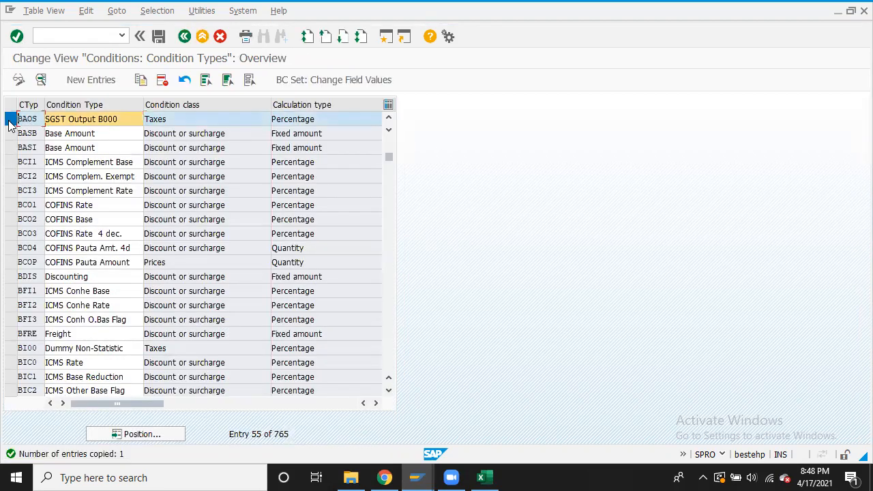
left_click(140, 80)
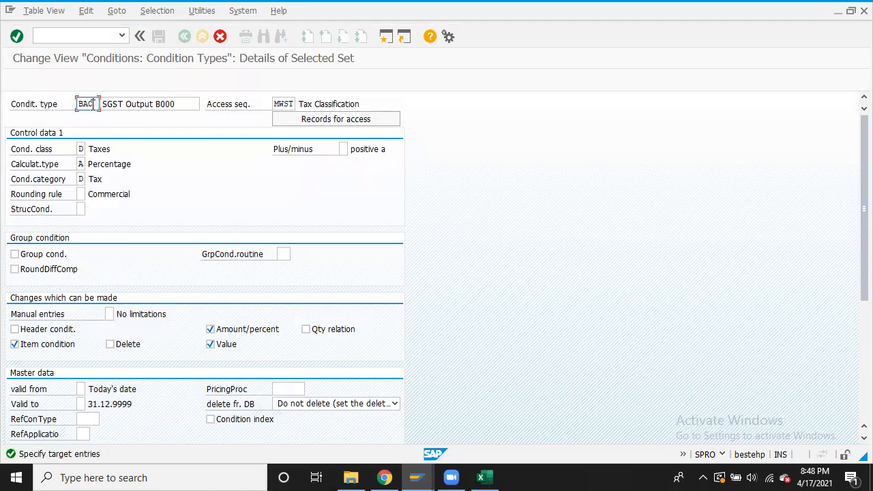
left_click(102, 104)
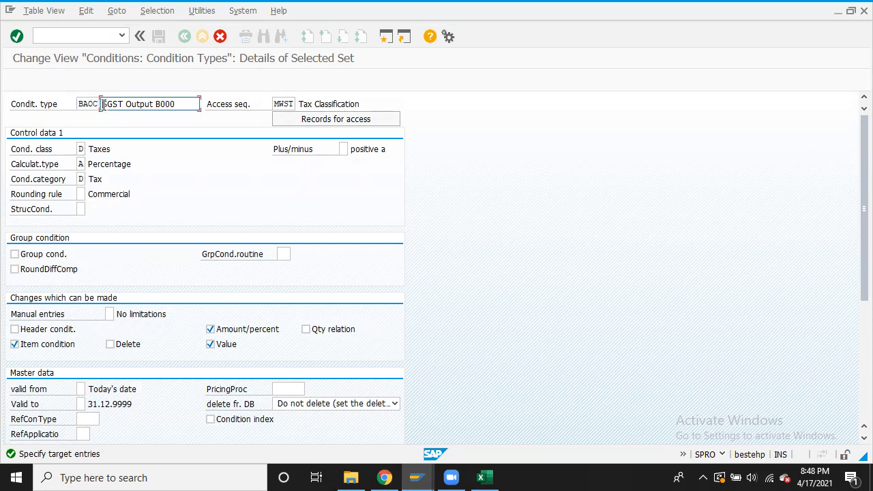
type("S")
key("BackSpace")
key("BackSpace")
type("C")
left_click(16, 37)
left_click(161, 37)
Copy BAOC into condition type BAOI described as 'IGST Output B000' and save it
left_click(11, 119)
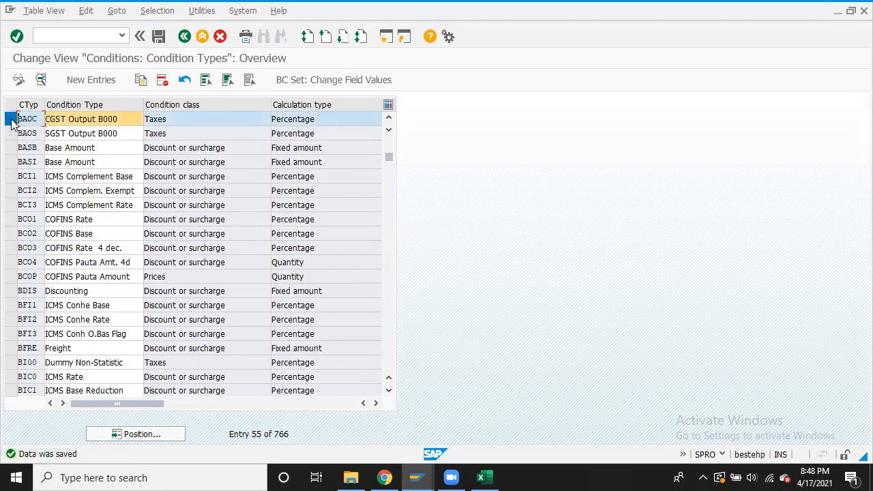
left_click(140, 81)
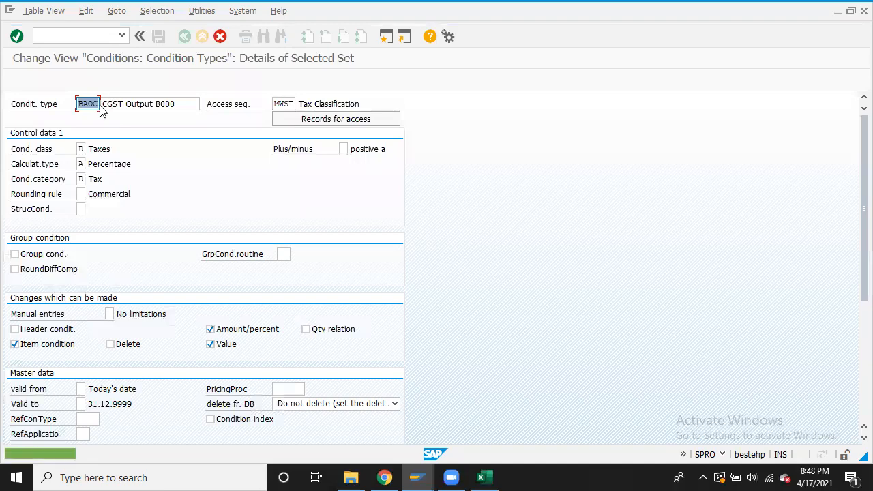
type("BAOI")
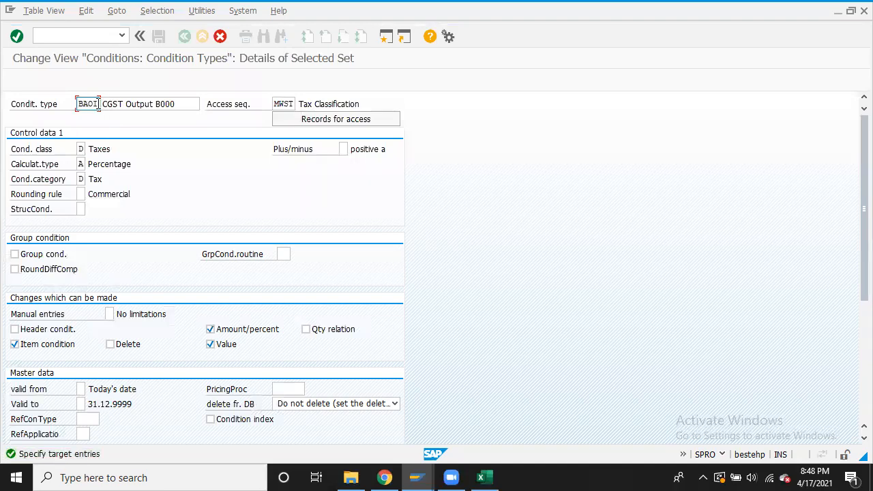
left_click(106, 102)
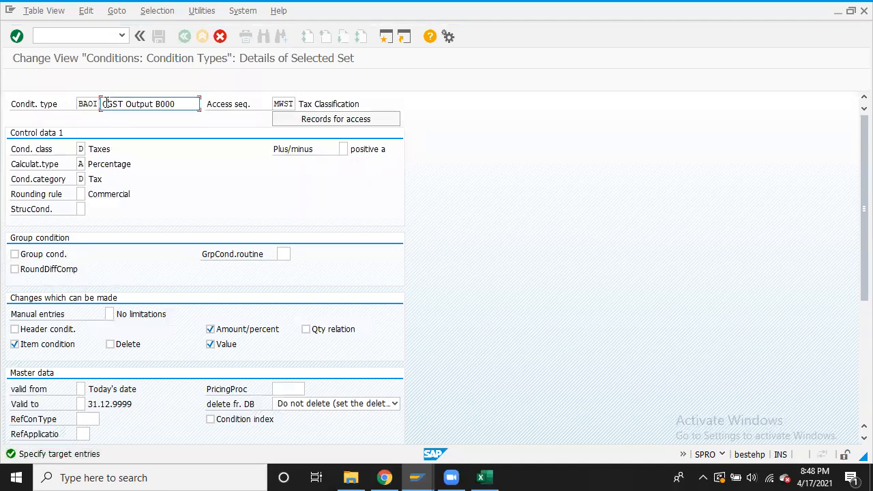
type("I")
key("Delete")
left_click(18, 36)
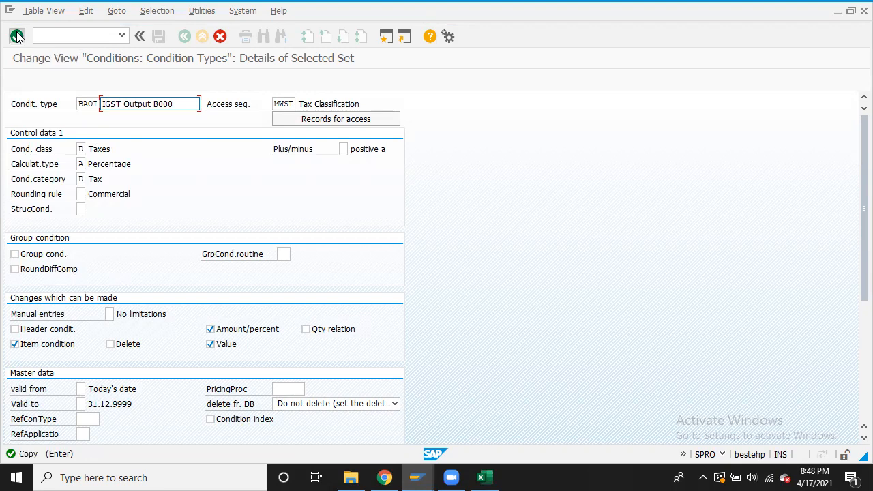
left_click(159, 36)
Copy BAOI into a new condition type BARI described as 'IGST RCM Output B000'
left_click(9, 119)
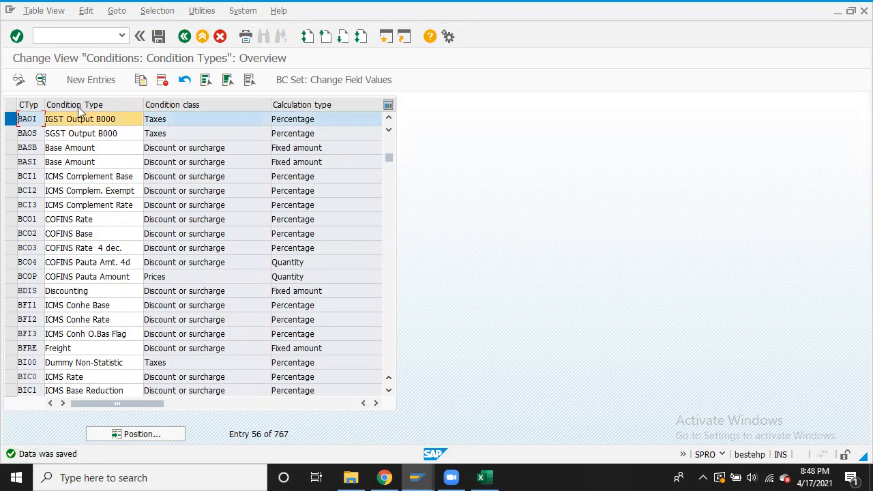
left_click(141, 81)
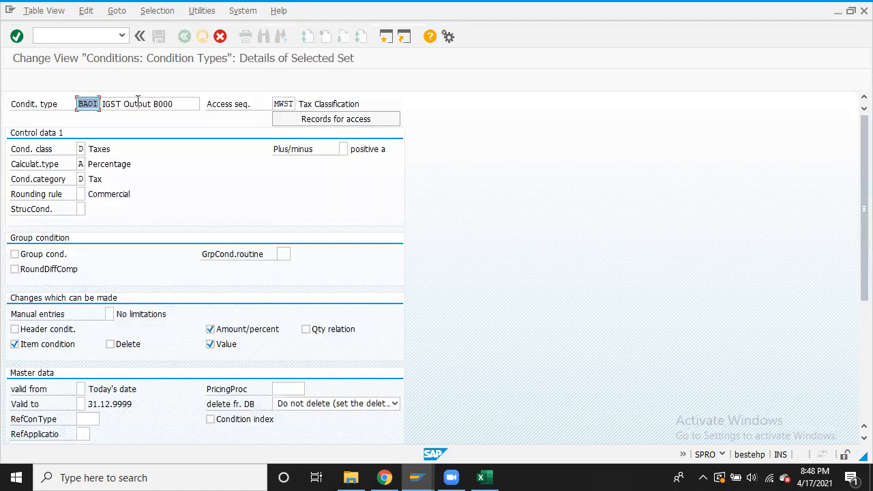
left_click(88, 102)
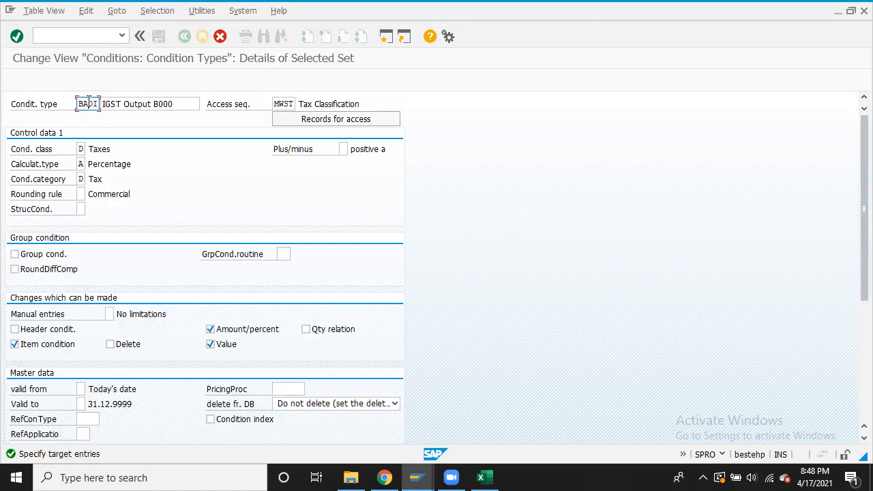
key("BackSpace")
type("R")
left_click(123, 104)
type("RCM")
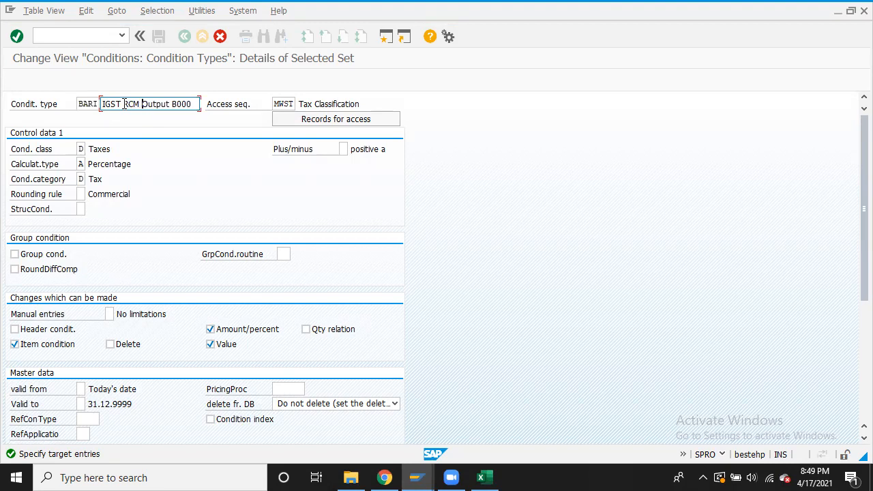
left_click(17, 36)
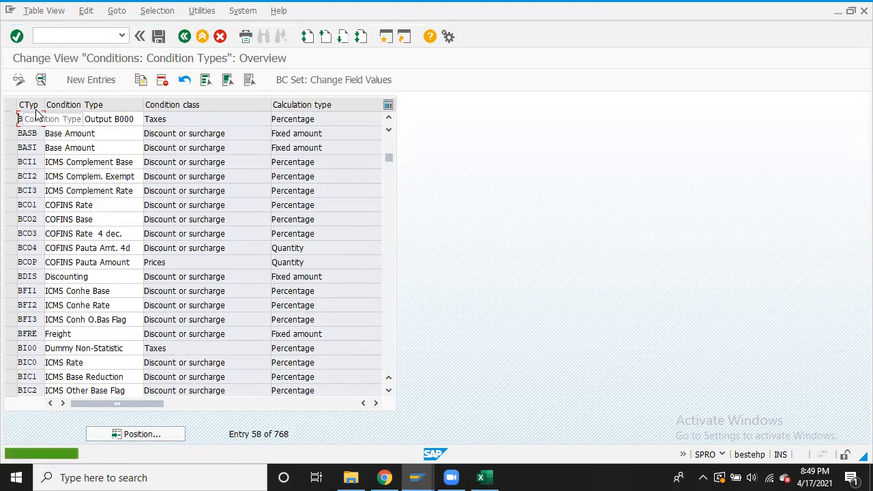
Copy BARI into condition type BARS described as 'SGST RCM Output B000'
left_click(11, 120)
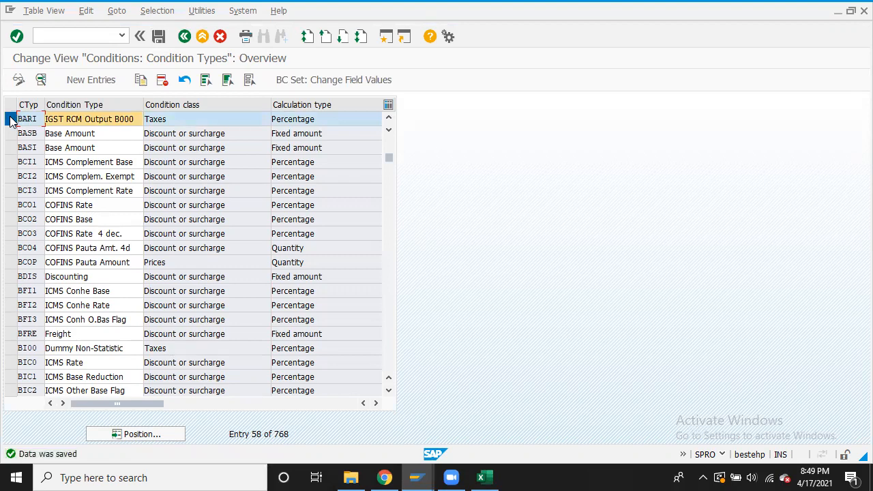
left_click(141, 80)
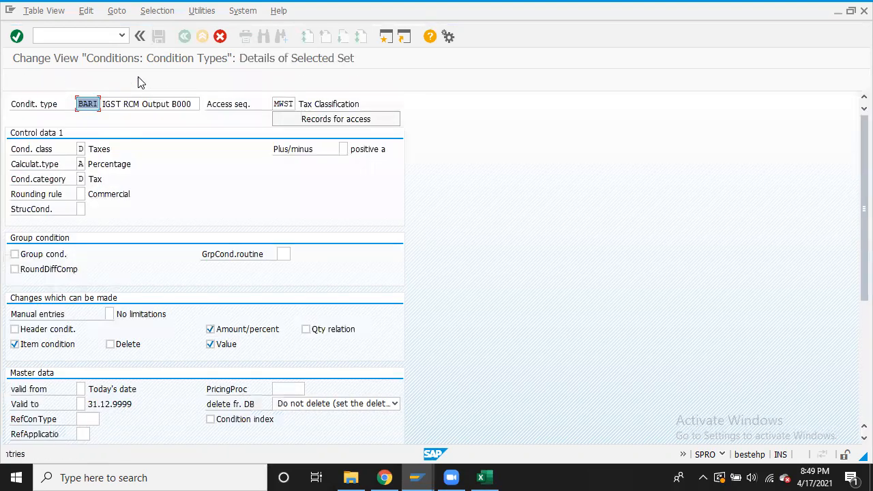
left_click(97, 104)
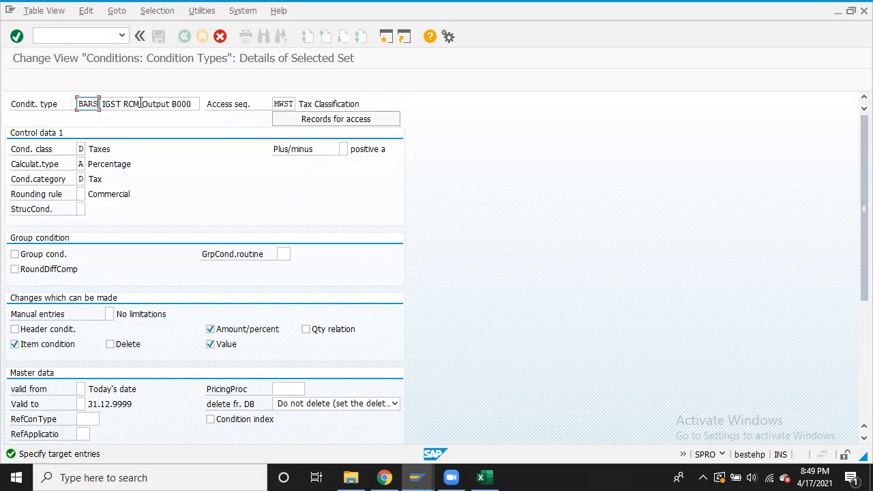
left_click(103, 104)
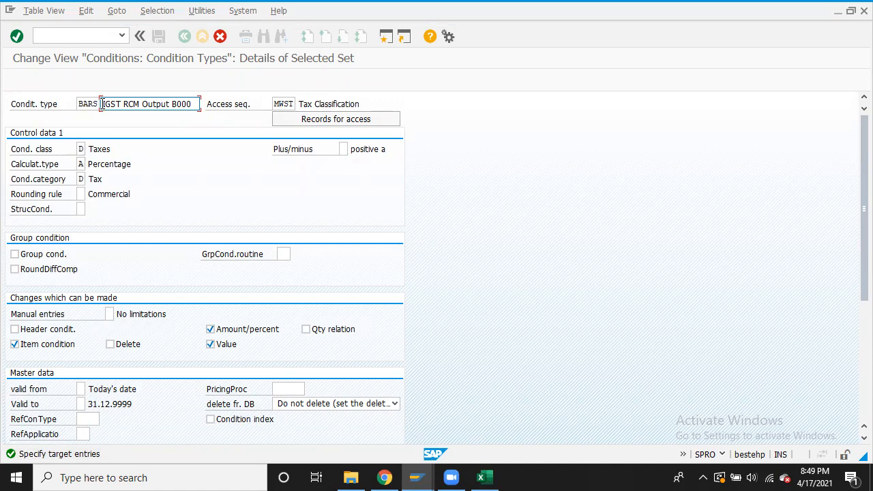
type("S")
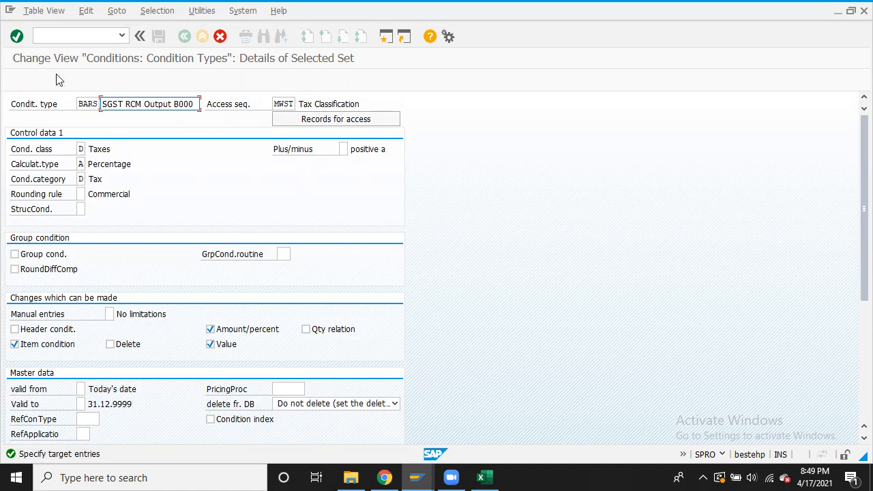
left_click(16, 36)
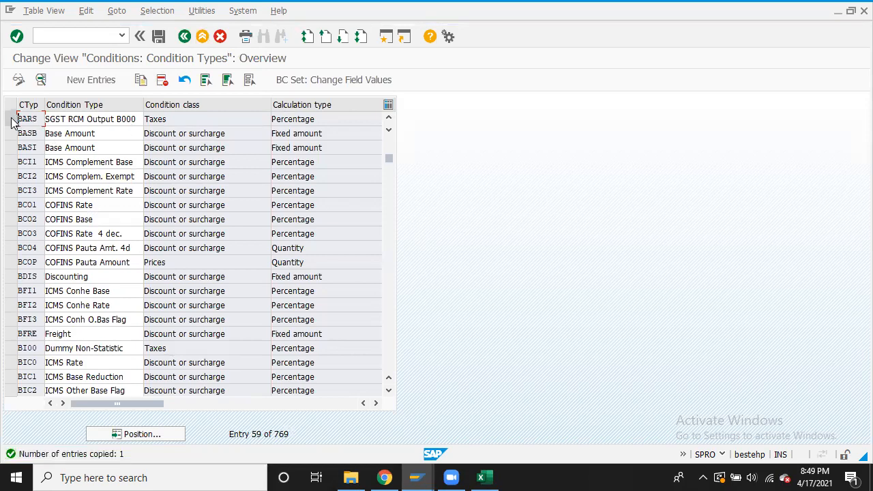
Copy BARS into condition type BARC described as 'CGST RCM Output B000'
left_click(11, 120)
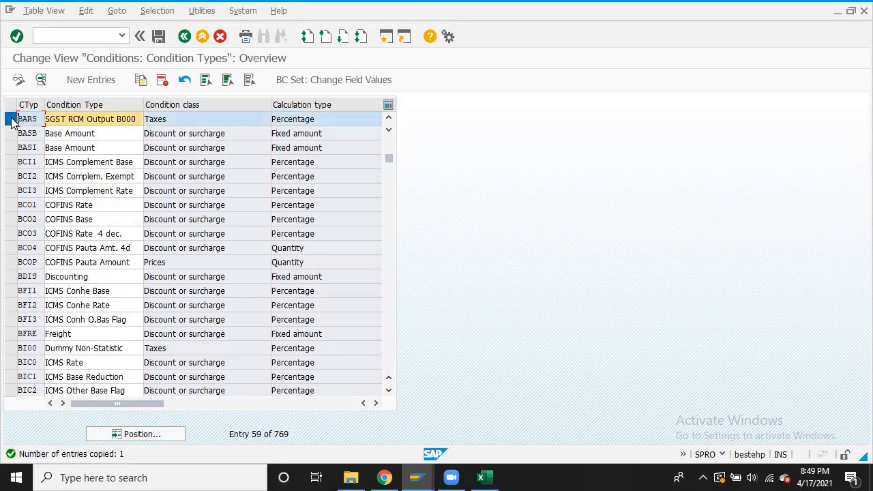
left_click(140, 81)
left_click(97, 104)
type("C")
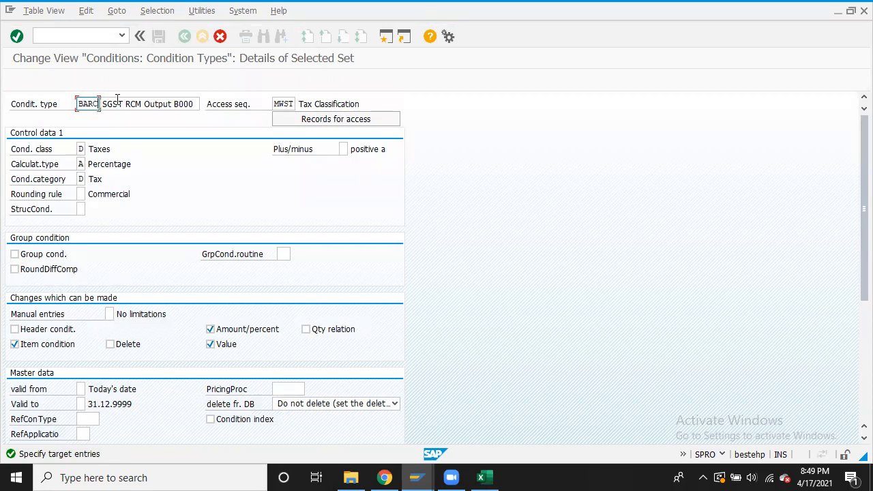
left_click(103, 104)
key("Delete")
type("C")
left_click(16, 36)
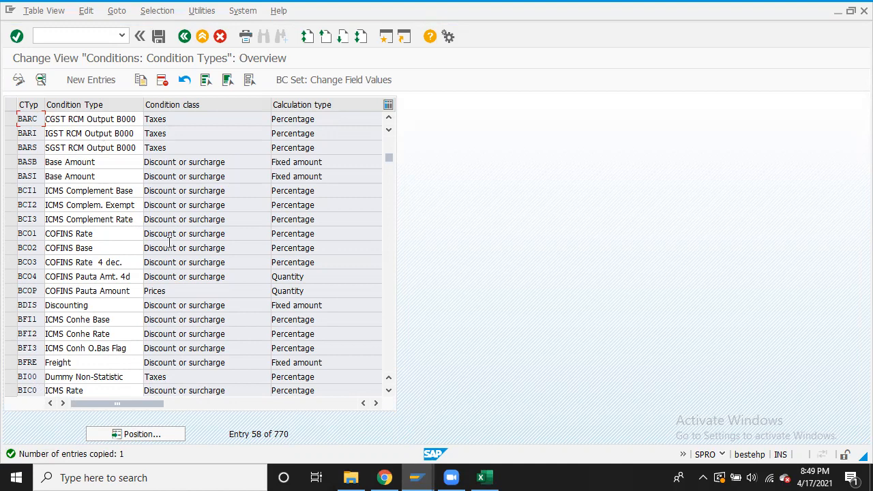
left_click(485, 476)
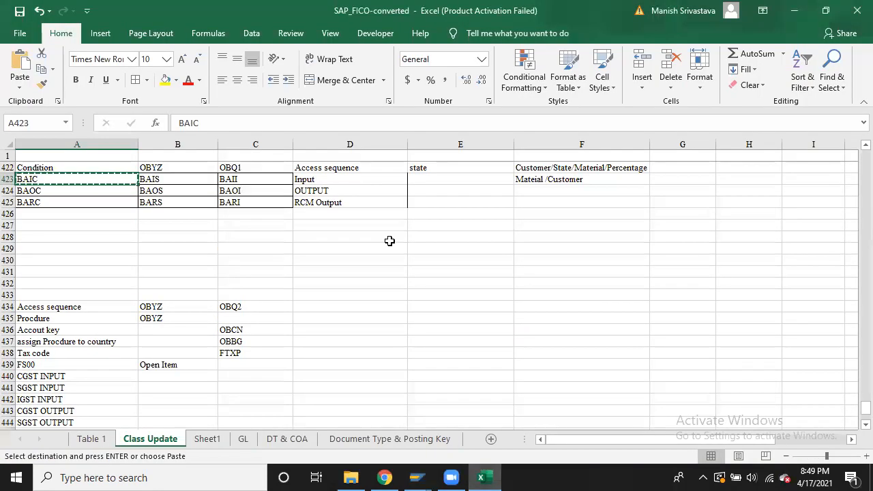
Cancel the pending A423 copy and enter 1000*18/100 in E426, reworking it into a formula starting with =
left_click(390, 238)
key("Escape")
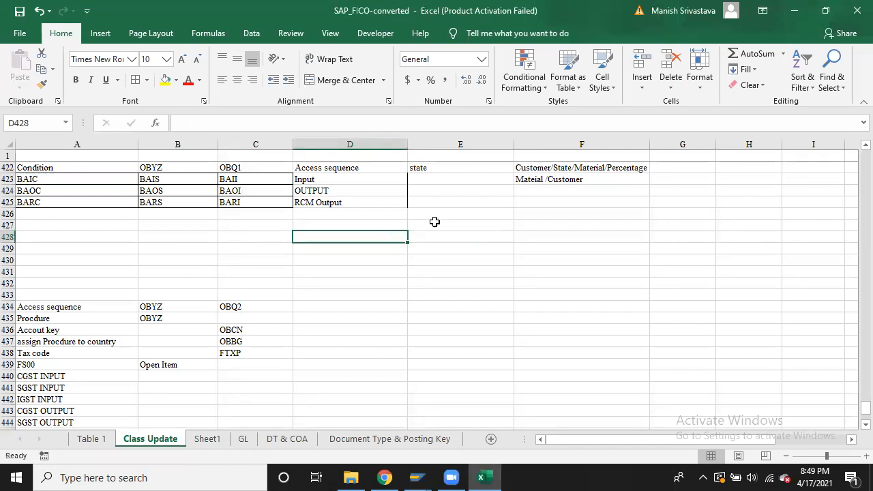
left_click(401, 218)
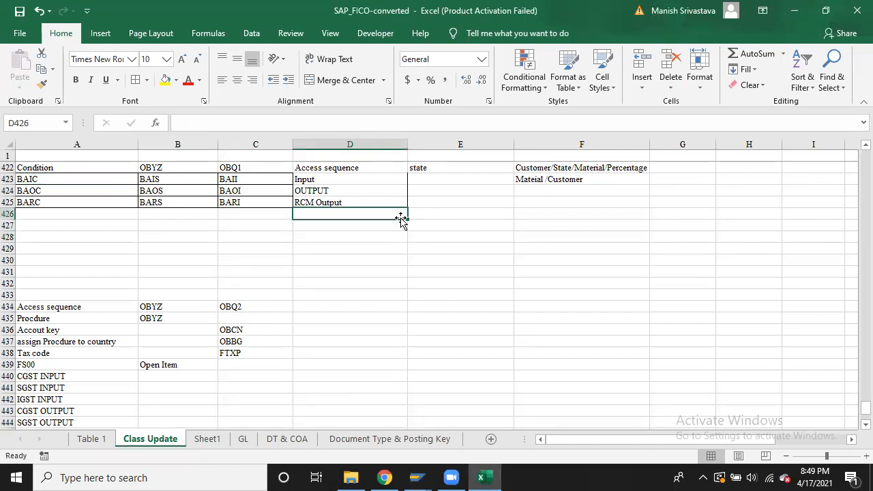
left_click(431, 214)
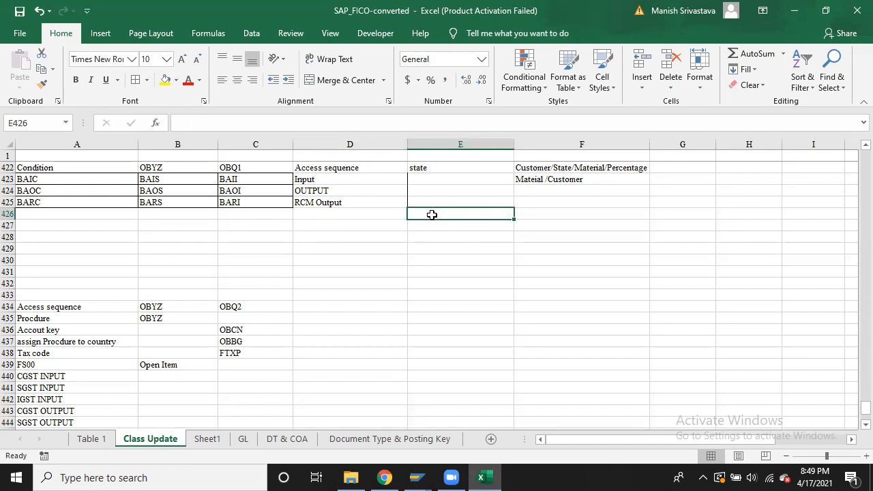
type("1000")
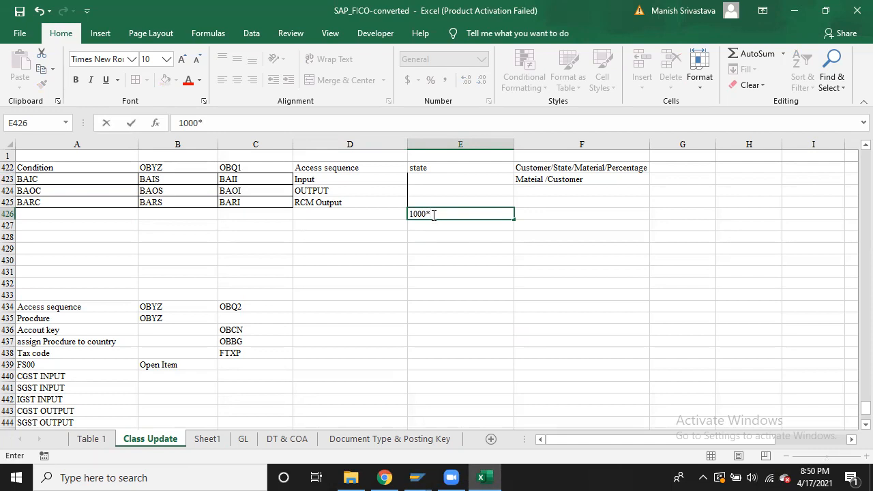
type("*18/100")
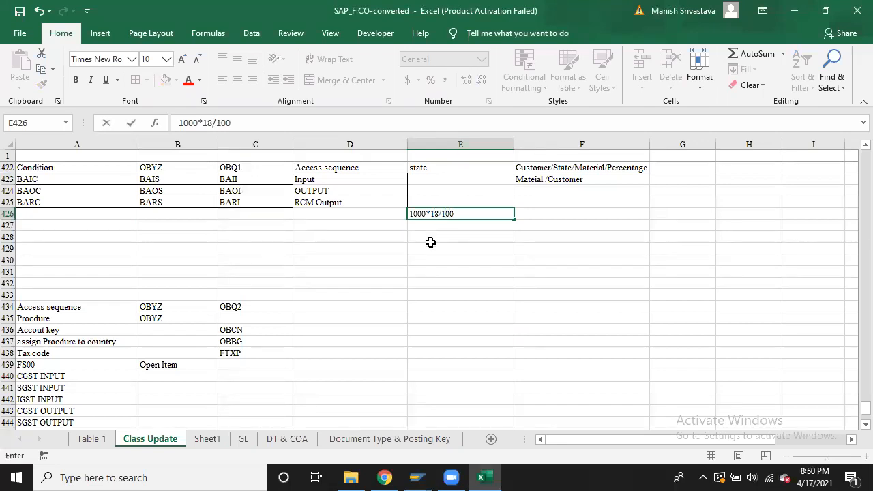
key("Return")
double_click(411, 213)
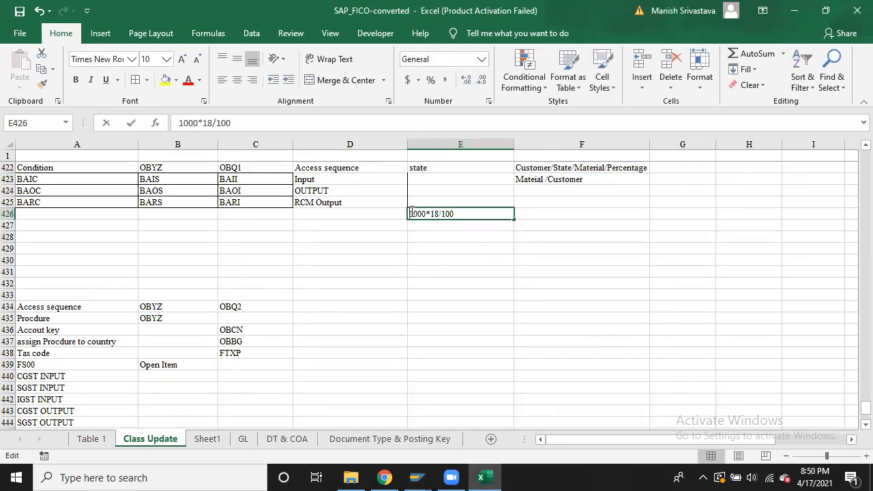
type("=")
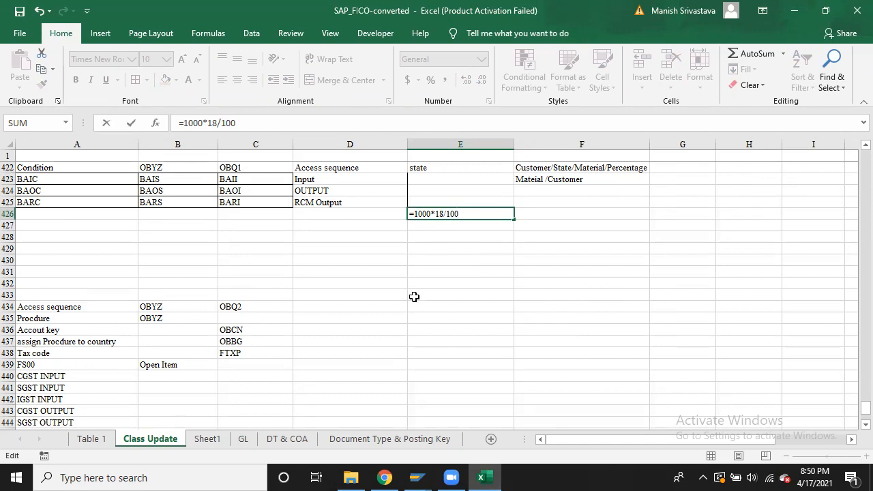
key("alt+Tab")
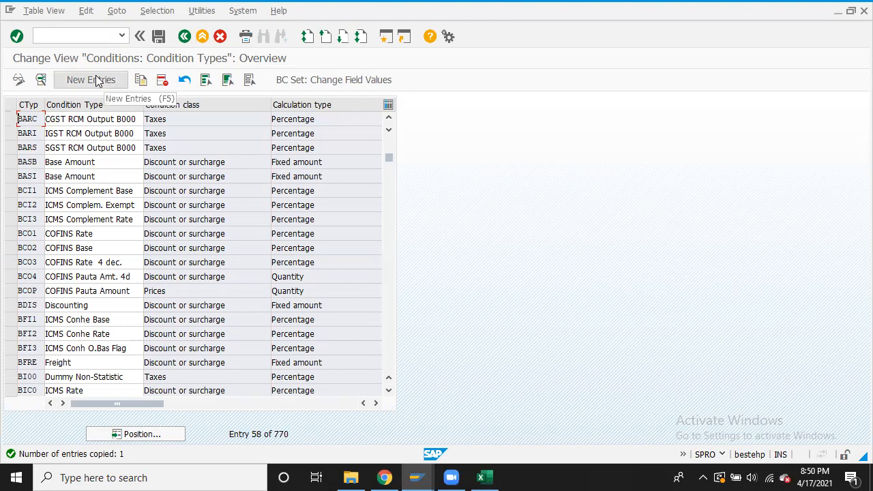
Select BASB, jump to position BASI, and start Copy As from the FS00 Basis row
left_click(11, 161)
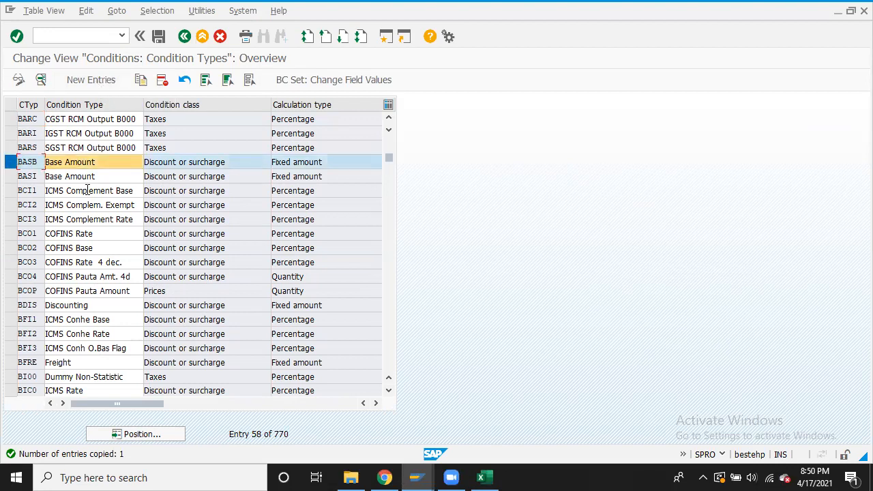
left_click(148, 436)
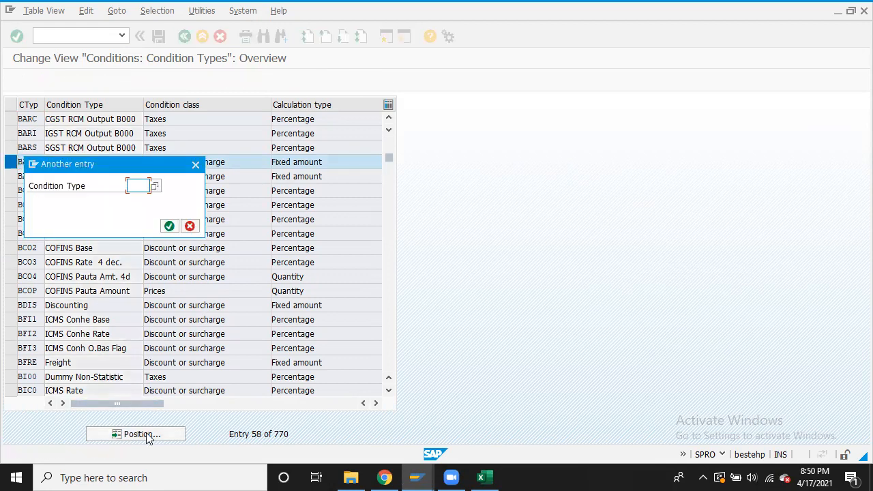
type("BASI")
key("Return")
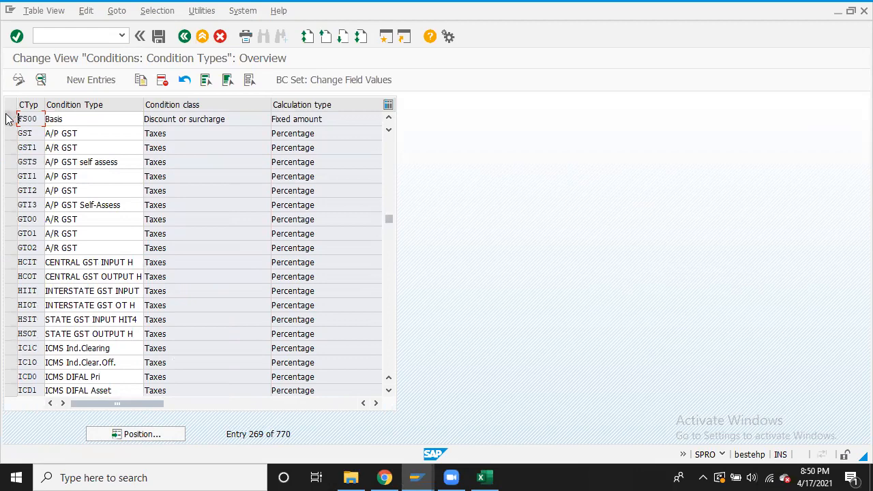
left_click(9, 120)
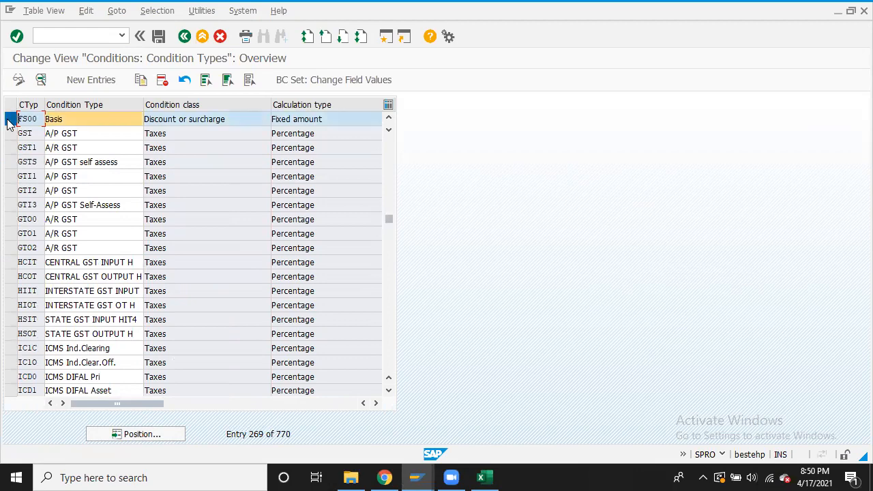
left_click(141, 81)
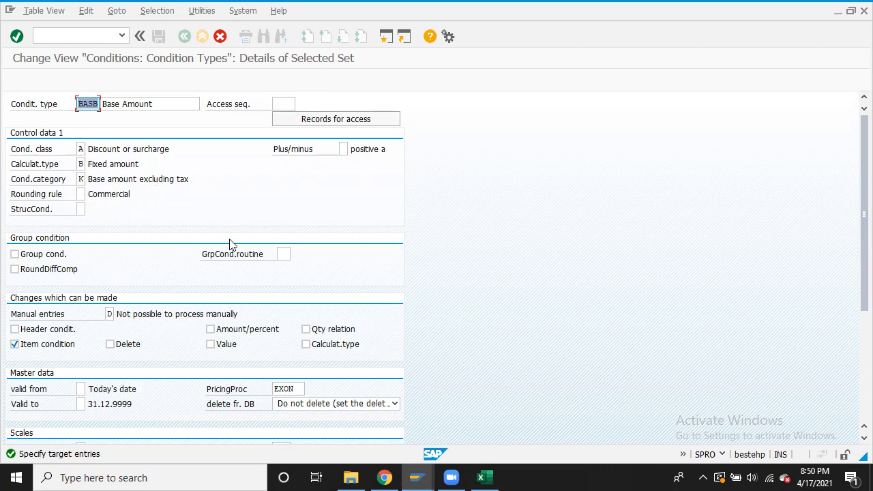
Copy BASB as condition type B000 with Amount/percent and Value made changeable
left_click(210, 331)
left_click(210, 344)
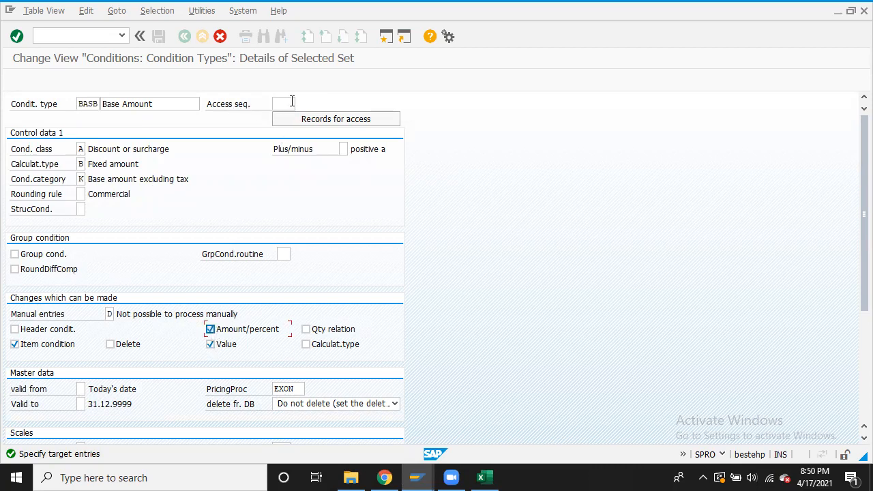
left_click(16, 36)
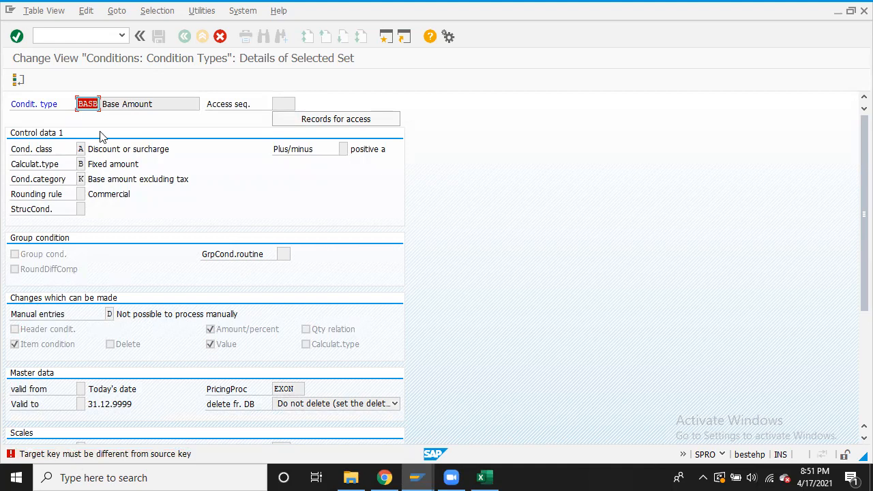
left_click(99, 103)
key("BackSpace")
key("BackSpace")
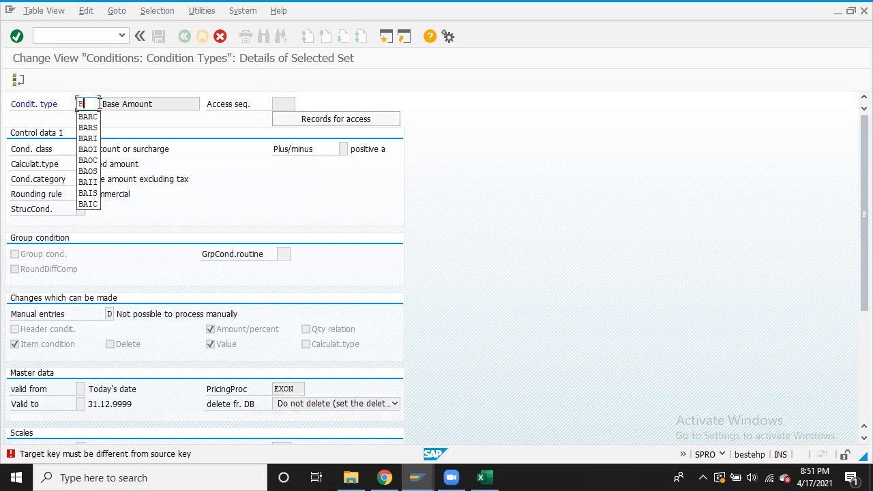
type("00")
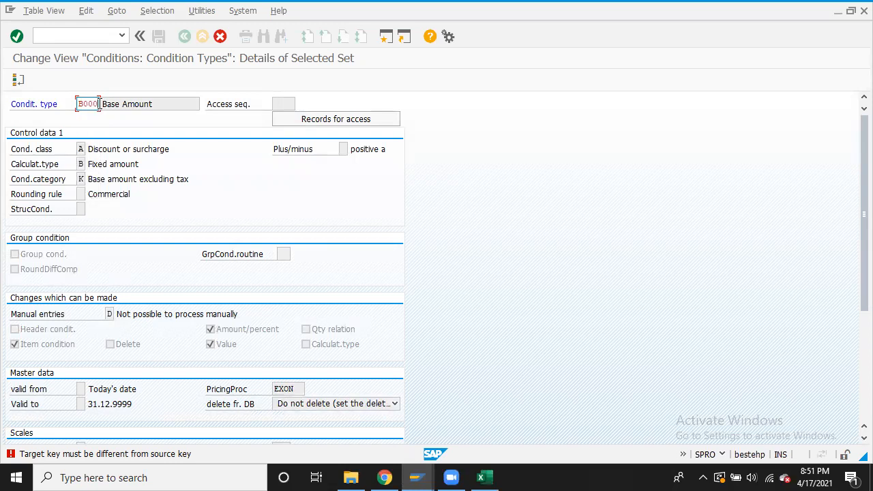
type("0")
left_click(16, 36)
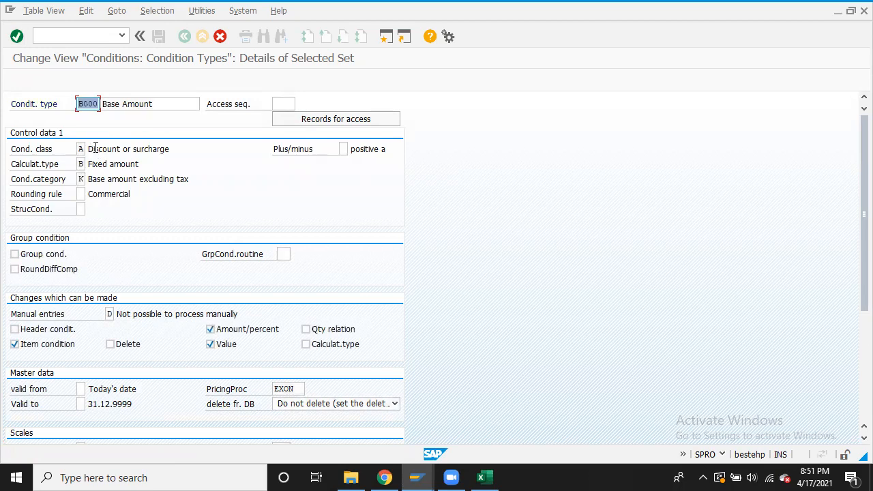
left_click(16, 37)
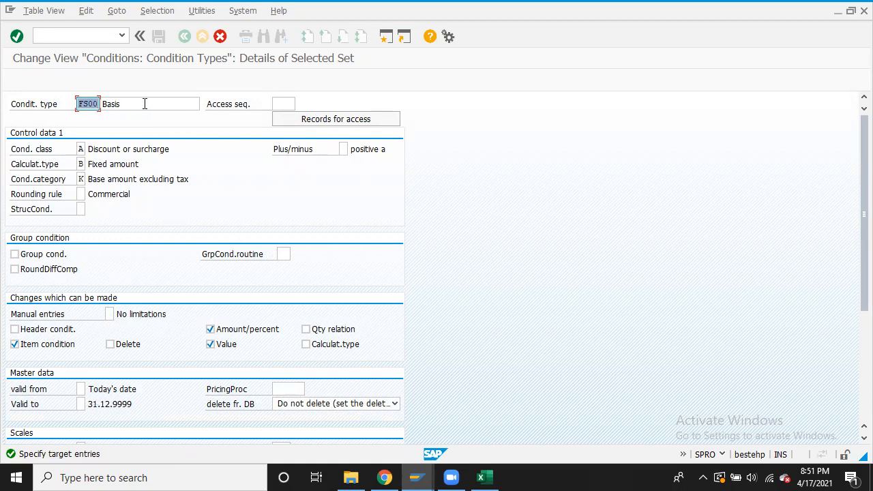
Try copying FS00 as B100 with description B000, then cancel and discard that copy
key("BackSpace")
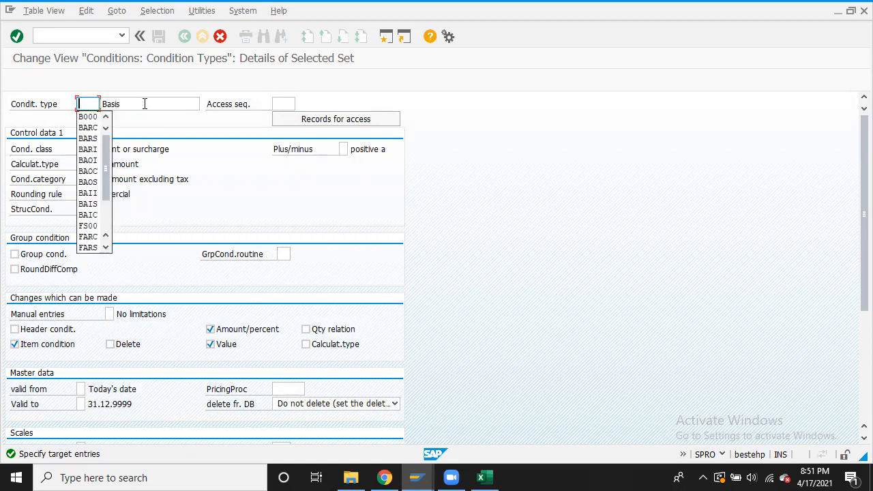
left_click(88, 117)
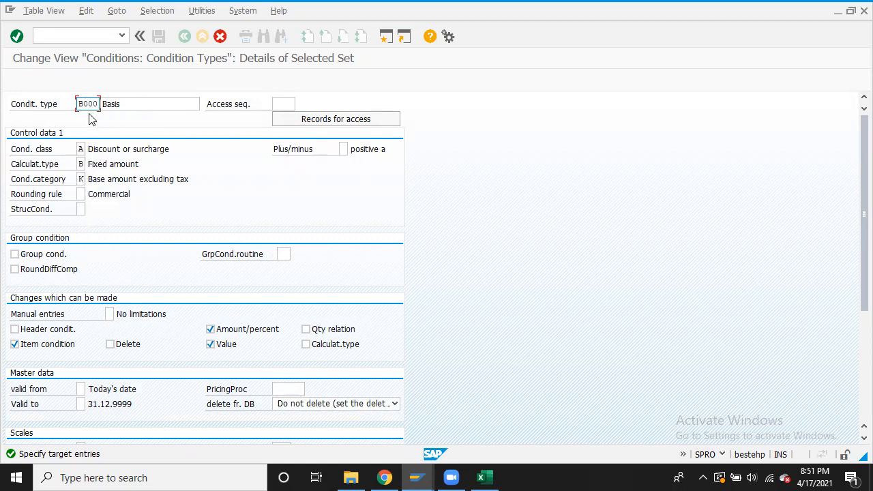
left_click(124, 103)
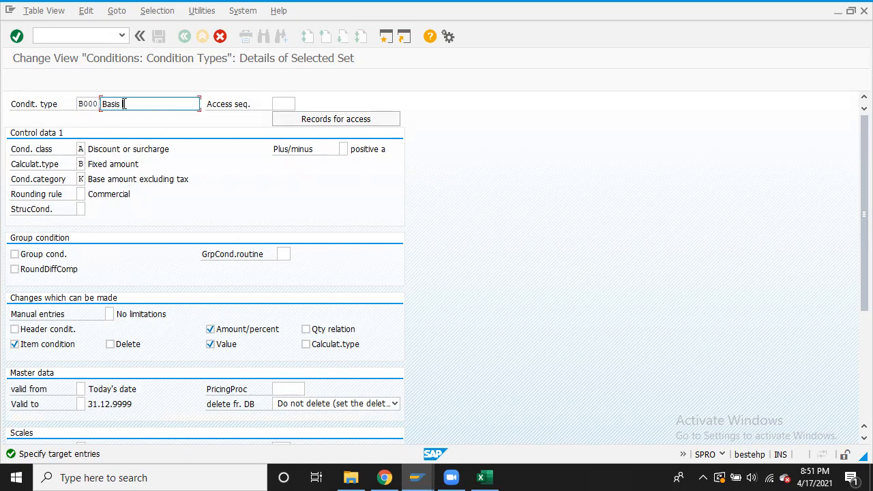
type("B000")
left_click(17, 37)
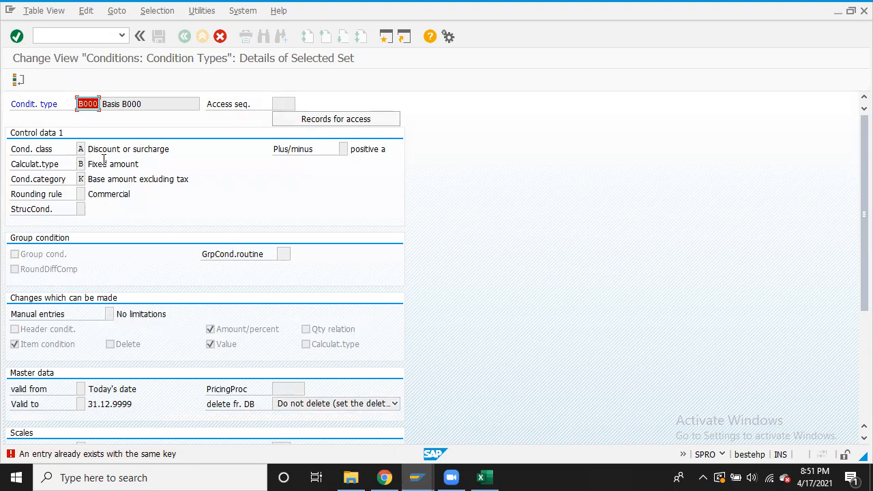
left_click(86, 103)
key("BackSpace")
type("1")
left_click(16, 38)
left_click(222, 37)
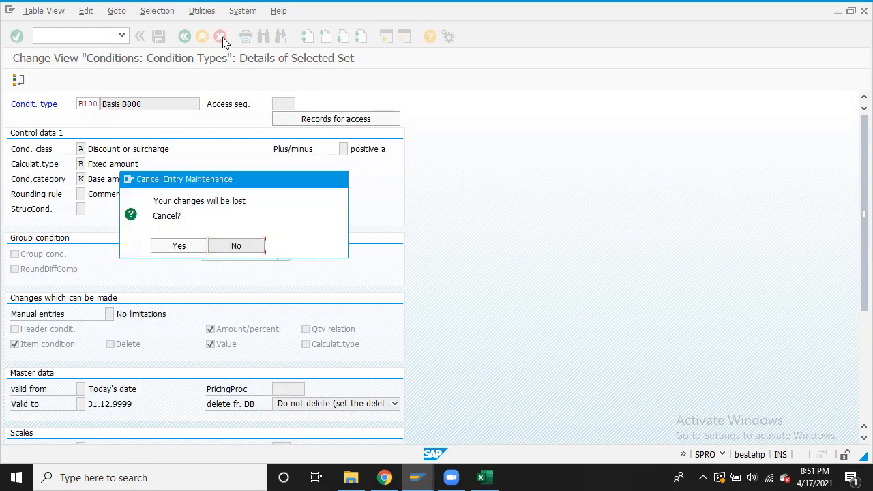
left_click(178, 245)
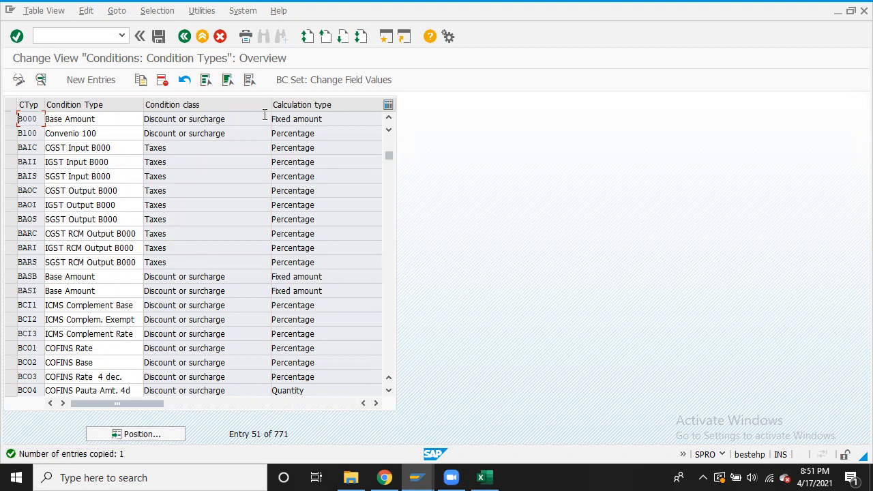
Select B100 Convenio 100 and position the list on FS00
left_click(389, 121)
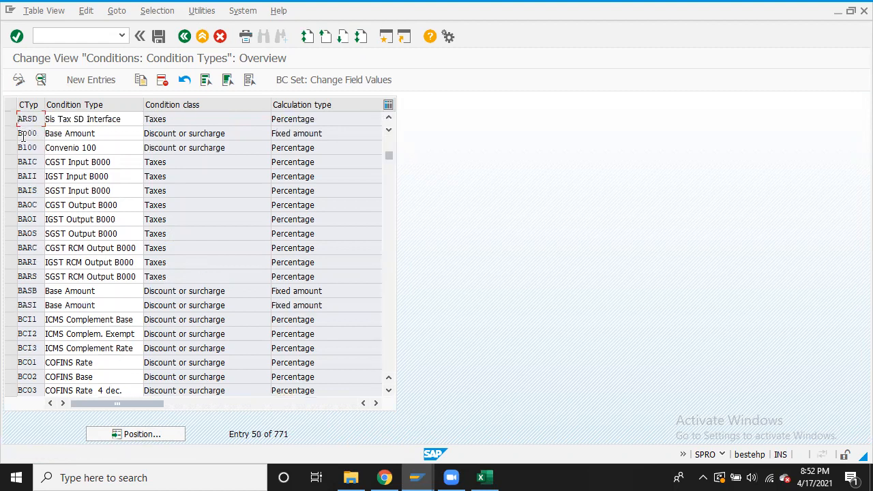
left_click(11, 149)
left_click(140, 435)
type("fs00")
key("Return")
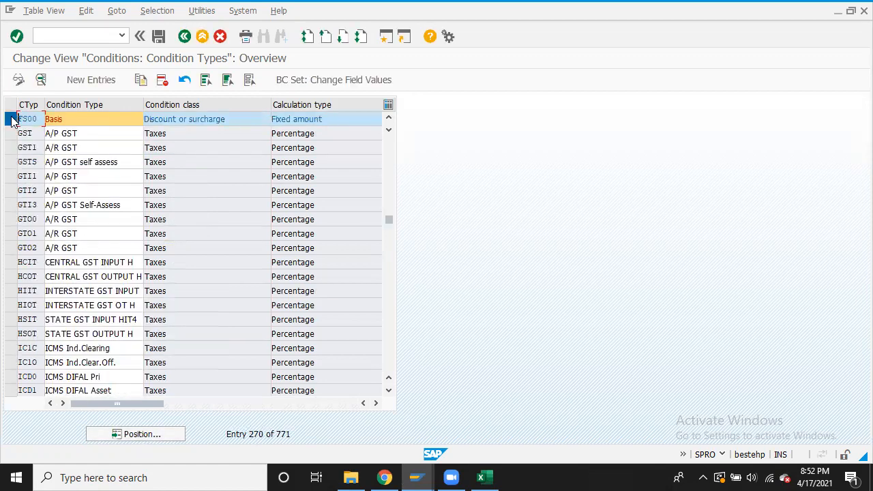
Copy B100 as B200 with Amount/percent and Value changeable, abandoning the FS00 copy
left_click(141, 80)
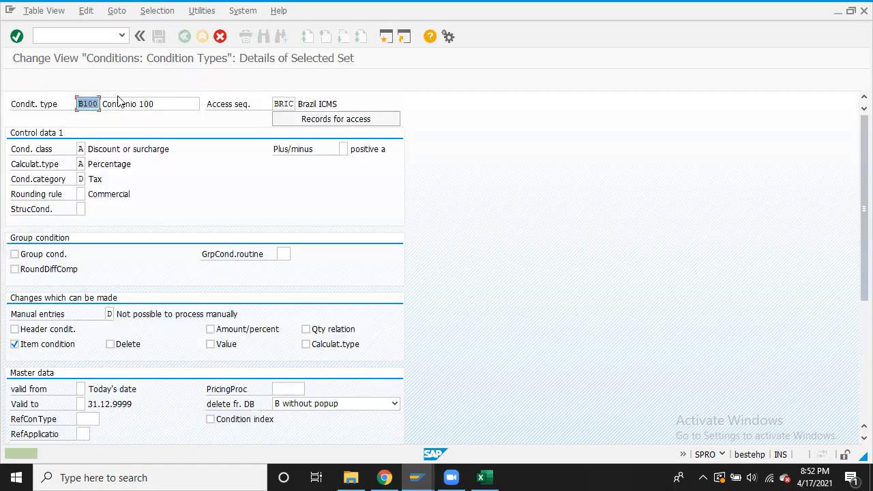
left_click(79, 103)
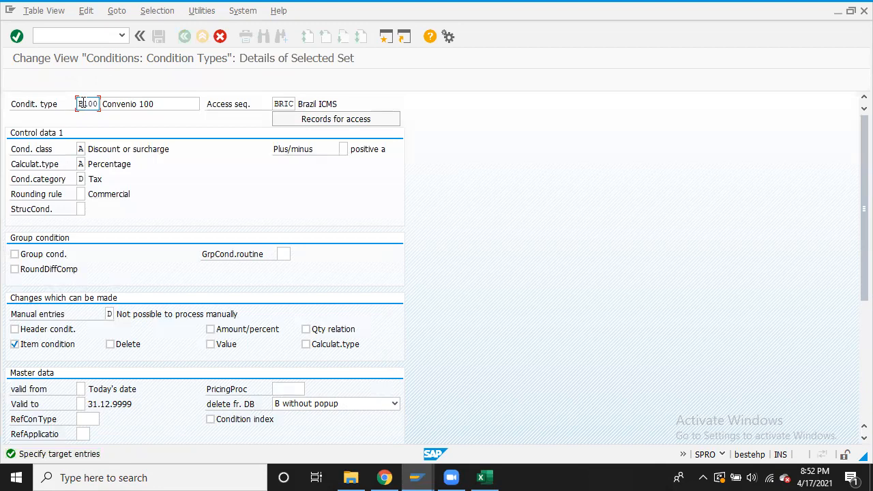
type("2")
left_click(210, 329)
left_click(210, 344)
left_click(16, 36)
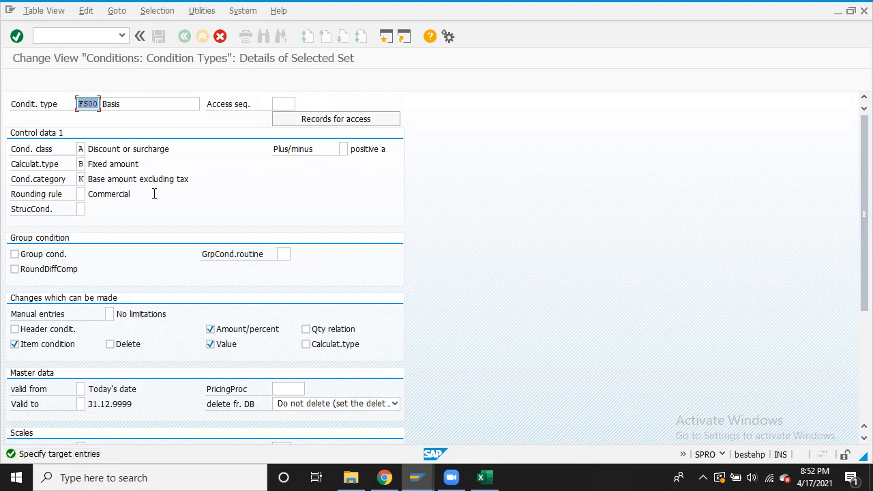
key("Return")
left_click(222, 39)
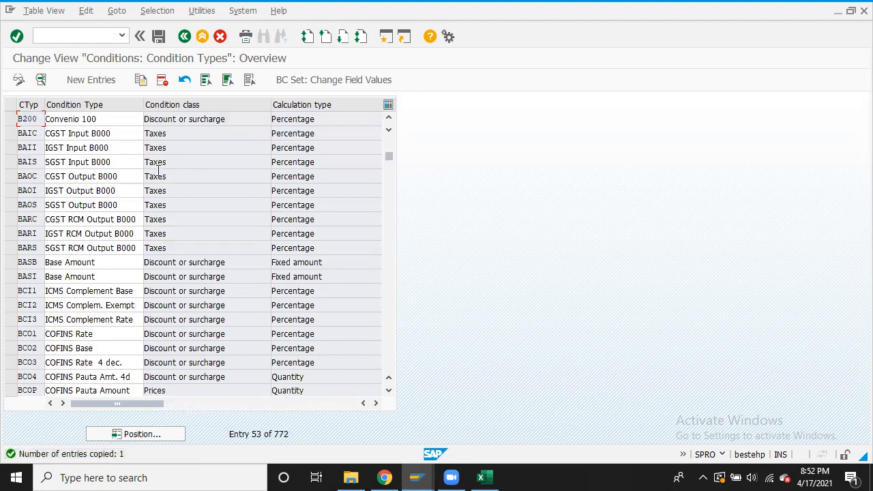
Inspect the new B200 Convenio 100 details and begin a new condition type
double_click(123, 119)
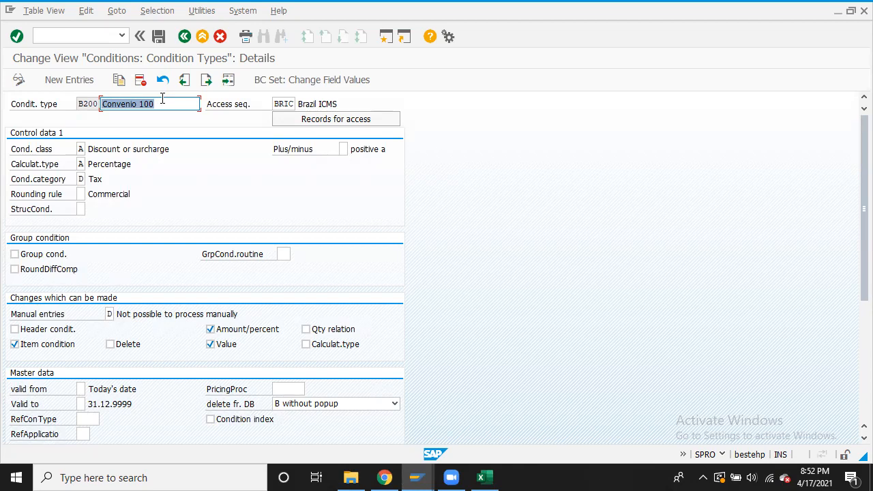
left_click(219, 36)
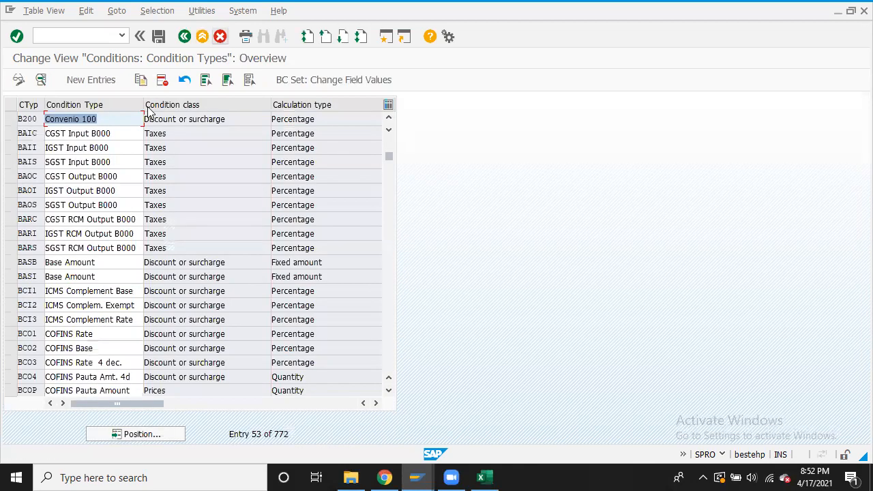
left_click(89, 82)
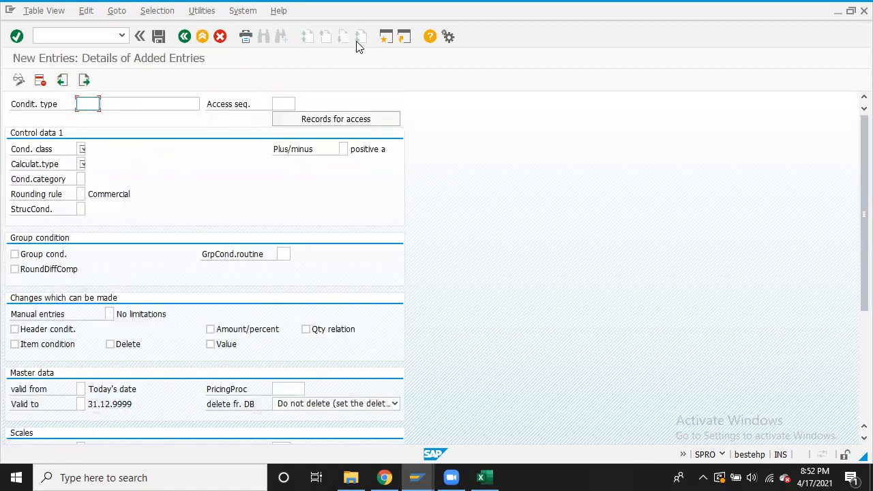
Enter new condition type BA10 with description 'Basis B000'
type("B")
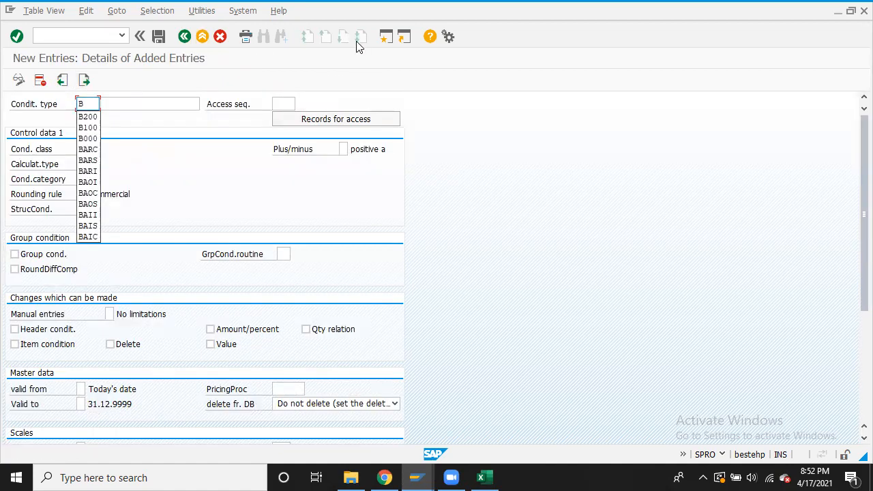
type("A")
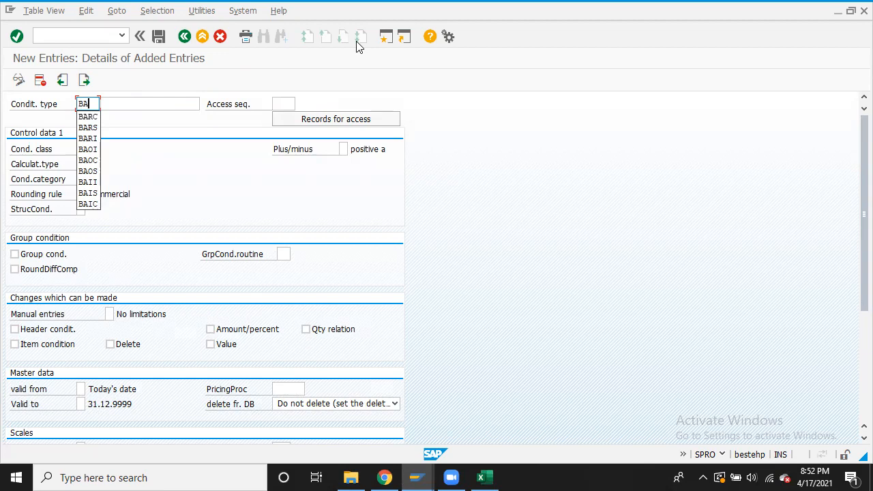
type("10")
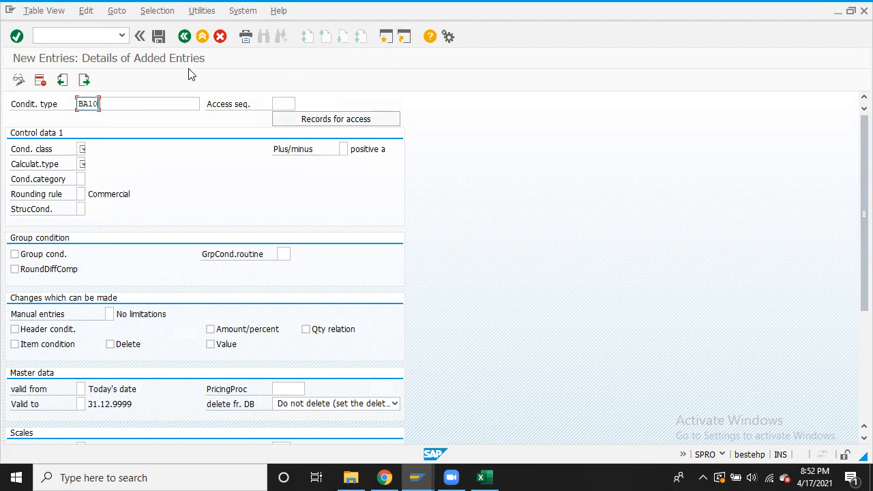
left_click(183, 102)
type("B")
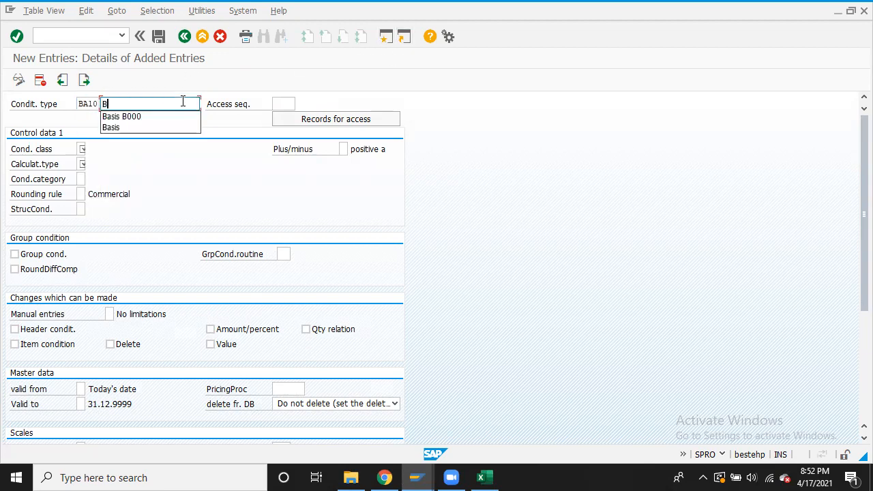
type("s")
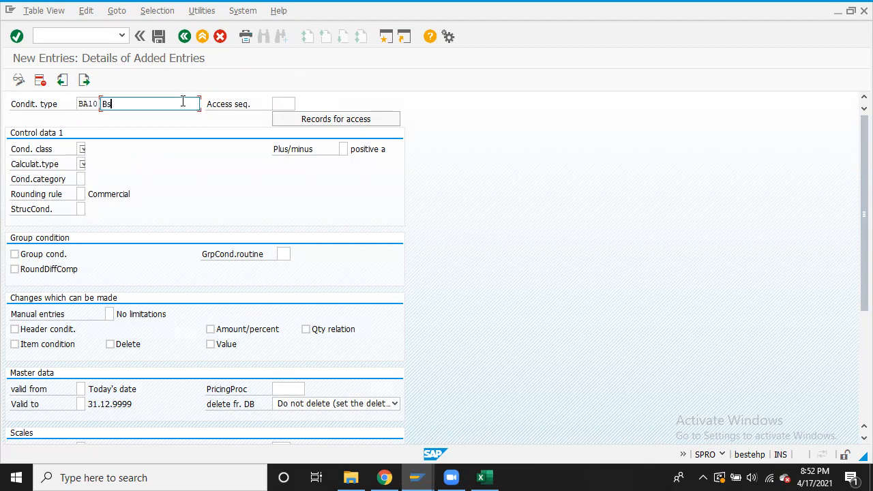
key("BackSpace")
type("asis")
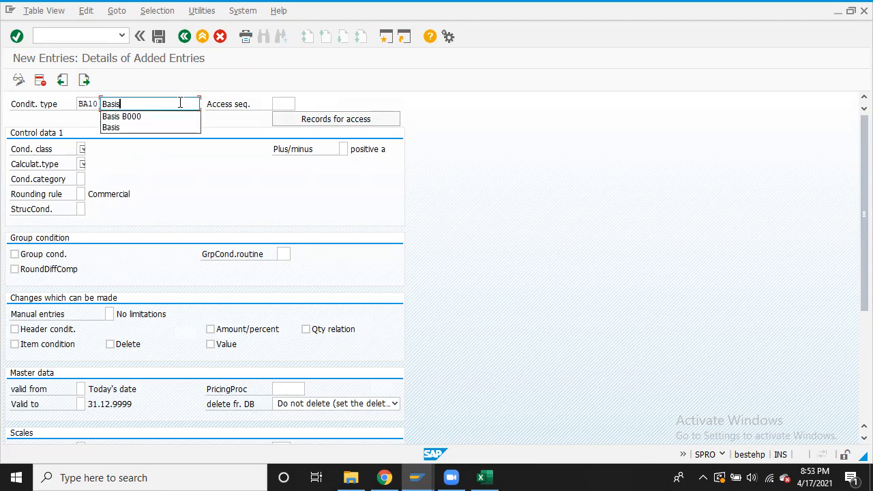
key("Down")
key("Return")
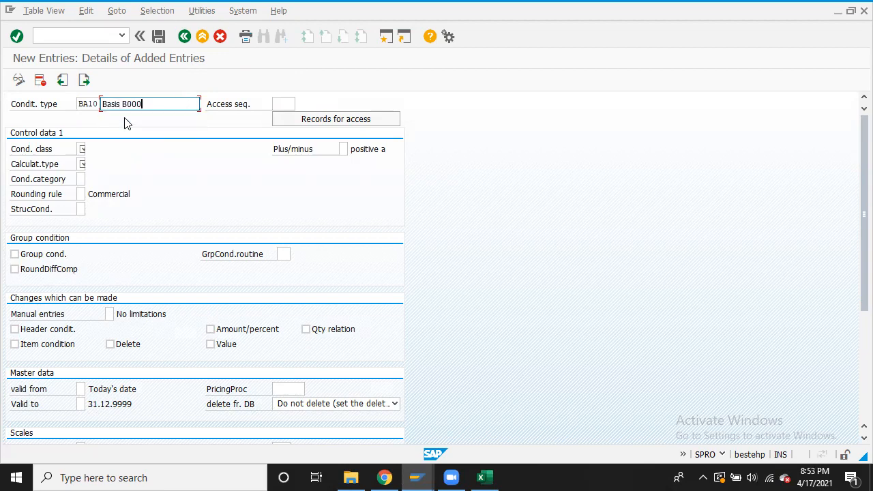
Set BA10 to class A Discount/surcharge, calculation type B Fixed amount, category K
left_click(81, 150)
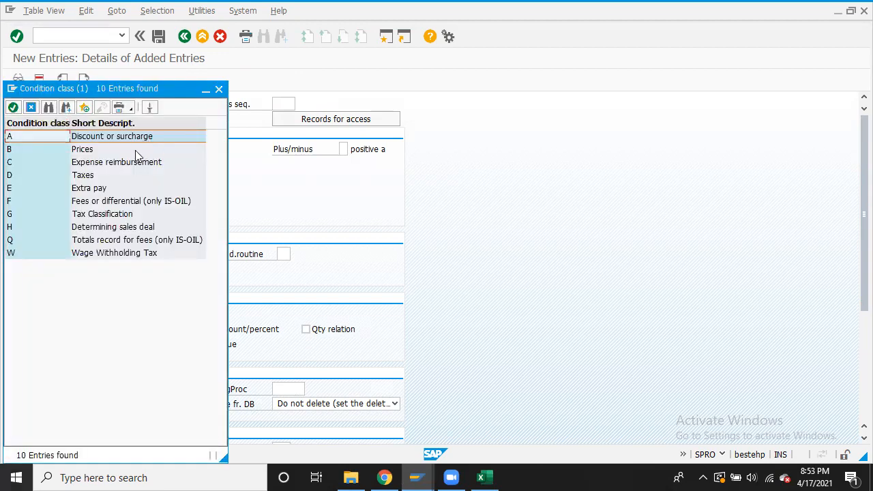
double_click(129, 136)
left_click(81, 163)
left_click(90, 164)
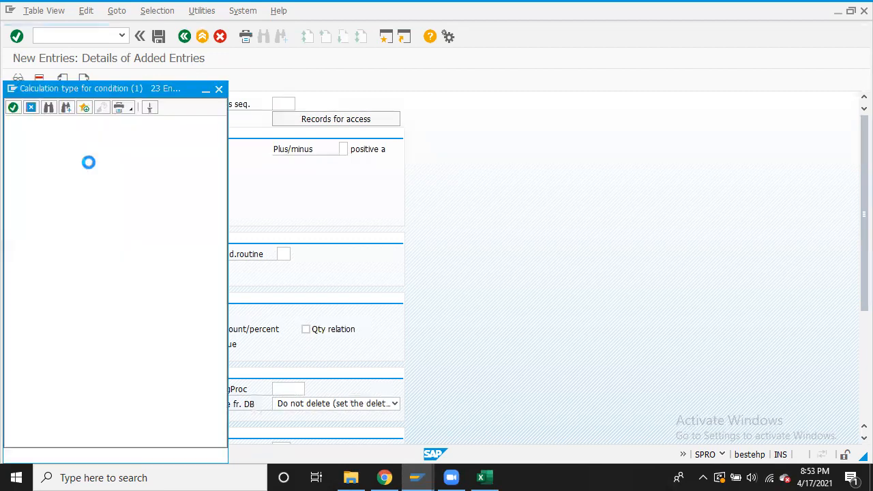
double_click(92, 150)
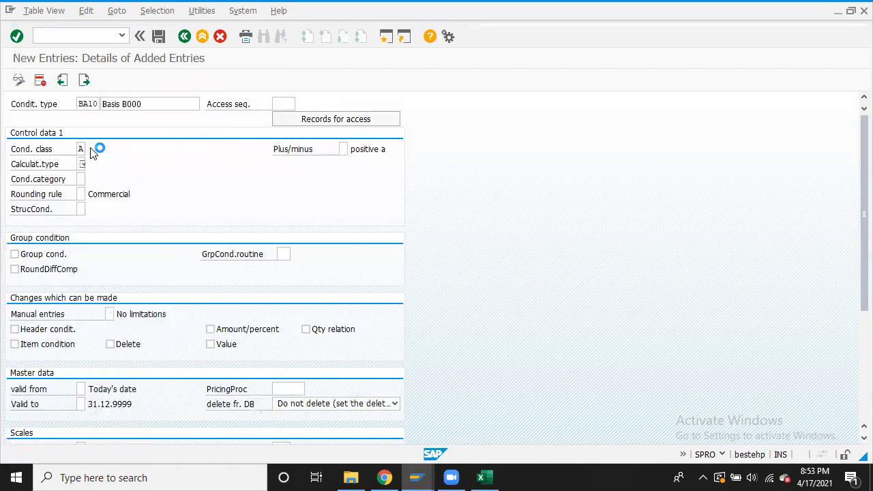
left_click(80, 179)
left_click(90, 180)
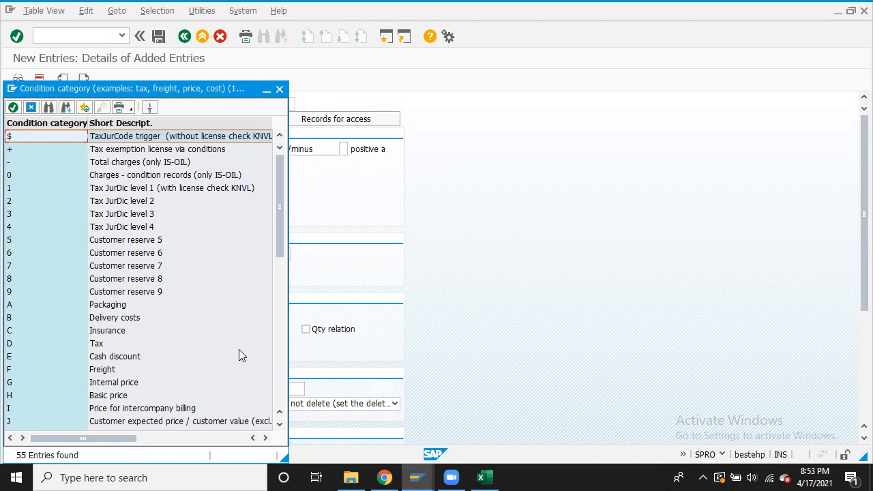
left_click(280, 424)
double_click(170, 421)
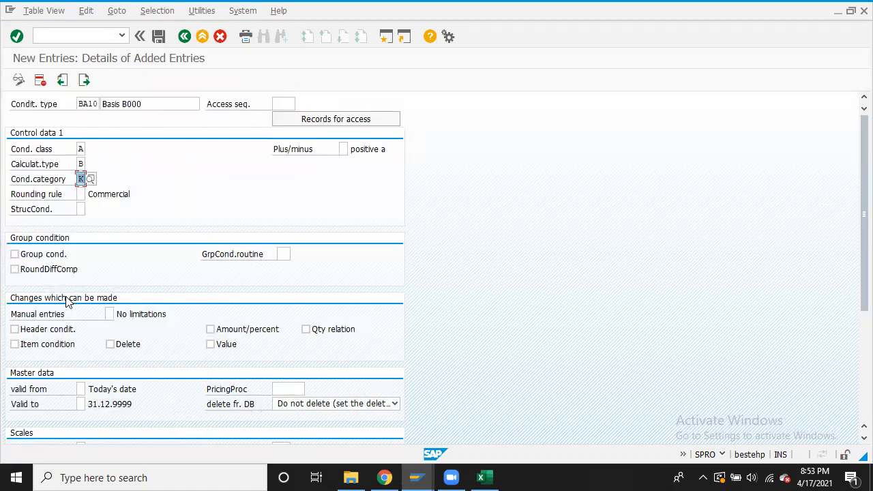
Make BA10 an item condition with Amount/percent changeable, save it, and leave to the IMG
left_click(14, 344)
left_click(217, 331)
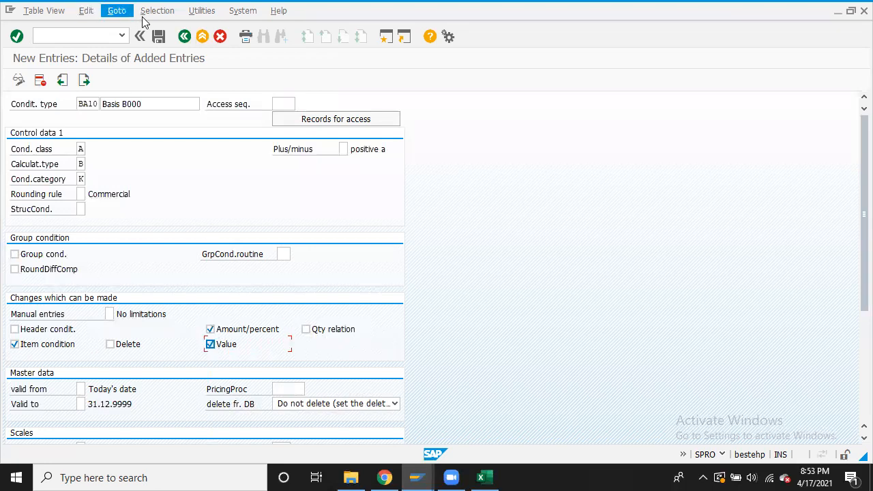
left_click(158, 36)
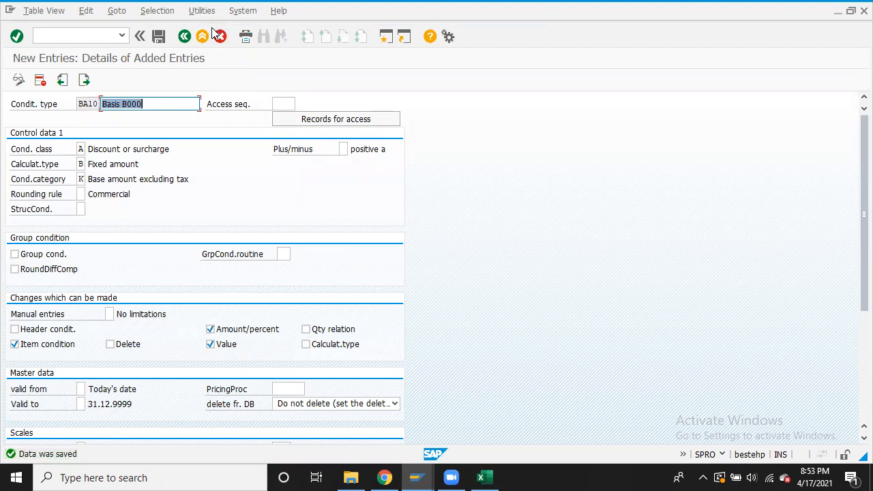
left_click(184, 36)
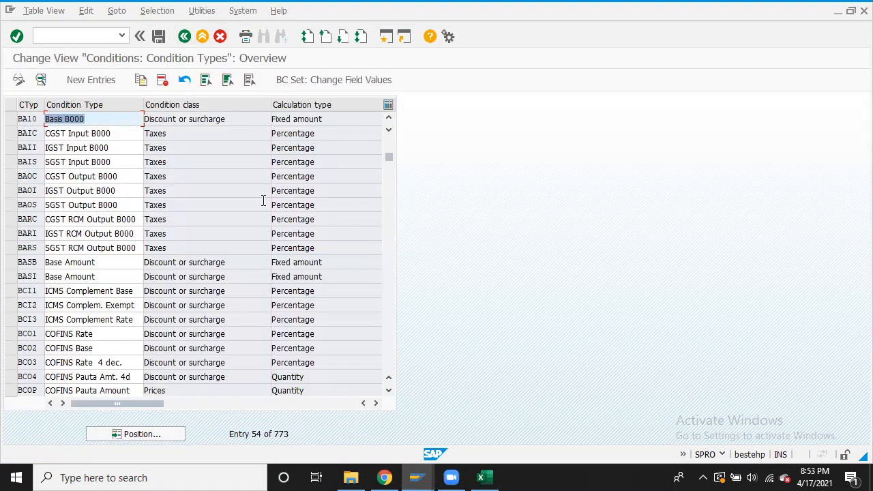
left_click(184, 36)
key("alt+Tab")
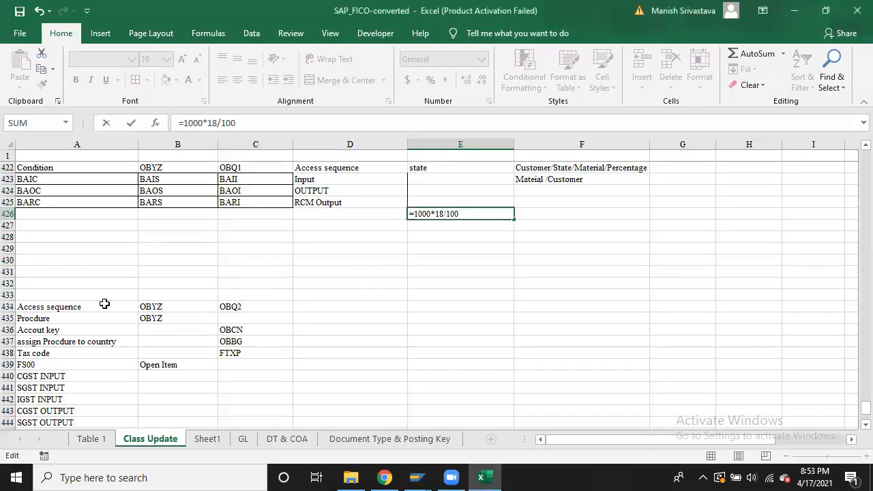
Move the Access sequence block D422:D425 to column E and label D422 'BA10 Basis'
left_click(66, 204)
key("Escape")
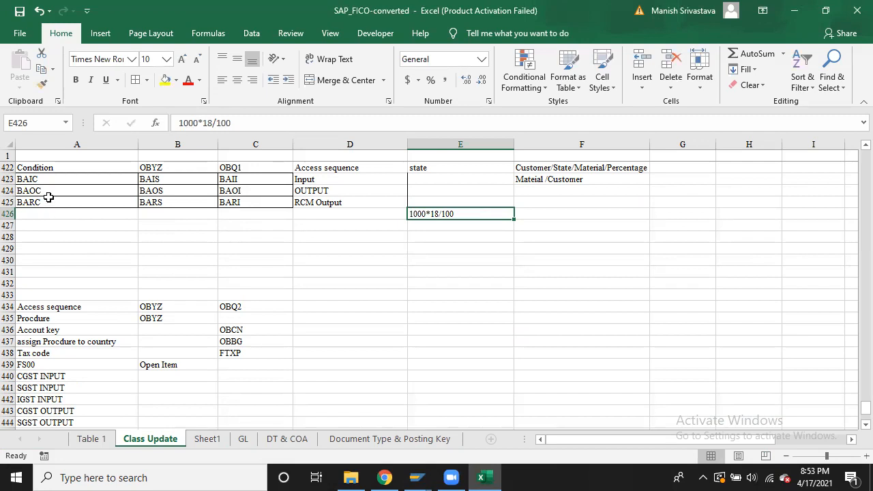
left_click(323, 166)
key("shift+Down")
key("shift+Down")
key("shift+Down")
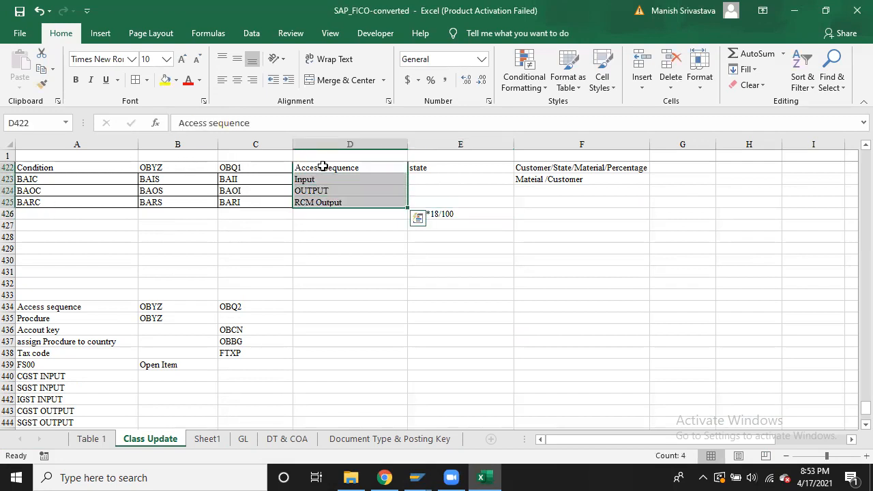
key("ctrl+c")
key("Right")
key("Return")
key("Return")
left_click(322, 167)
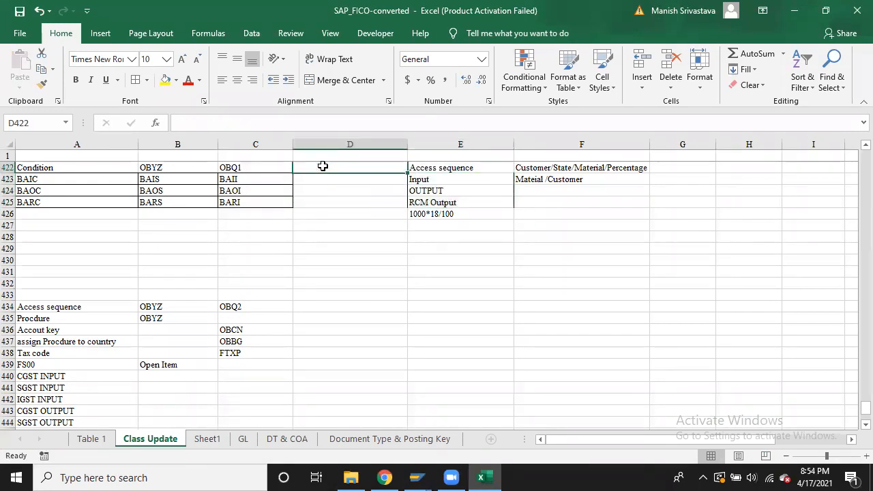
type("BA")
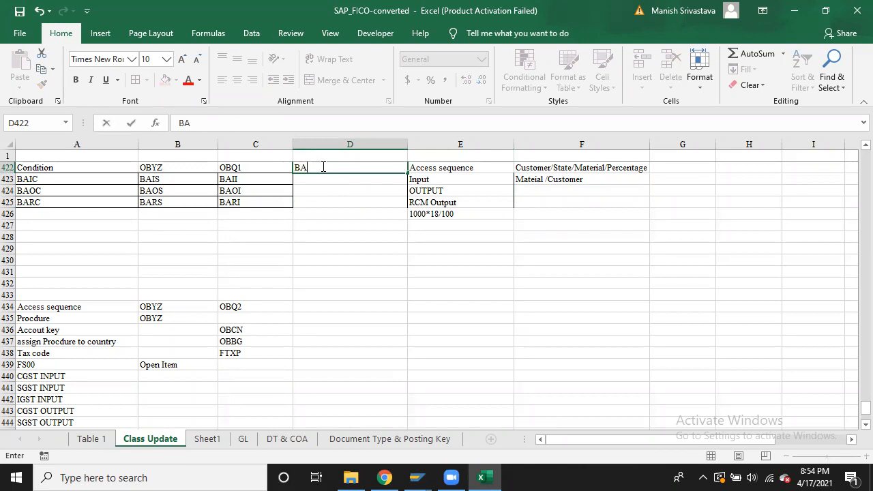
type("10 Basis")
left_click(360, 250)
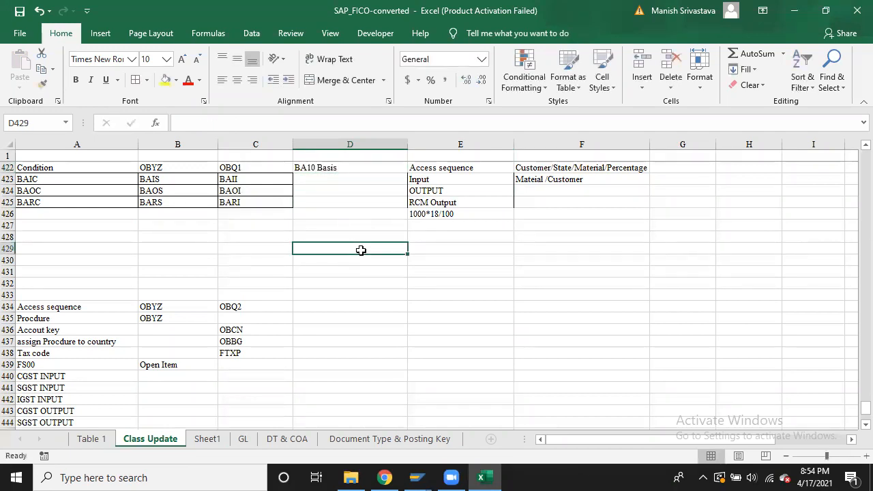
Put the Accout key label in A427 and copy the condition code block into rows 428–430
left_click(69, 225)
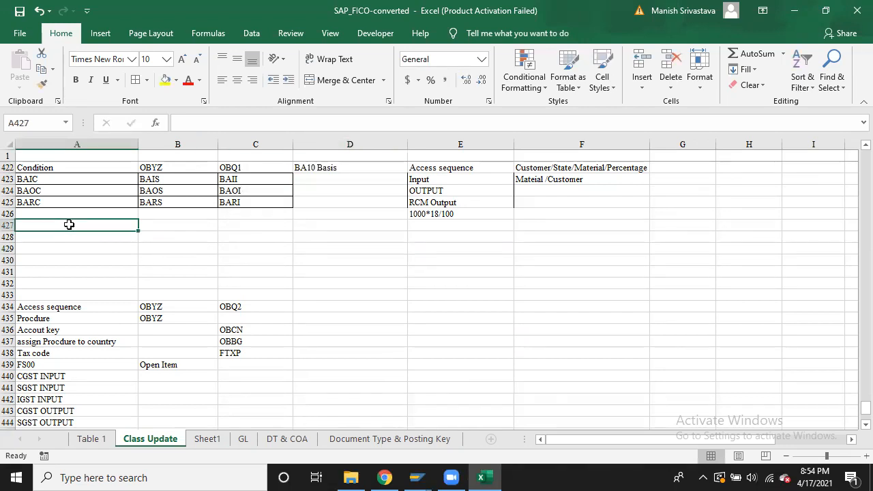
key("Down")
key("Down")
key("Down")
key("Down")
key("Down")
key("Down")
key("Down")
key("Down")
key("Down")
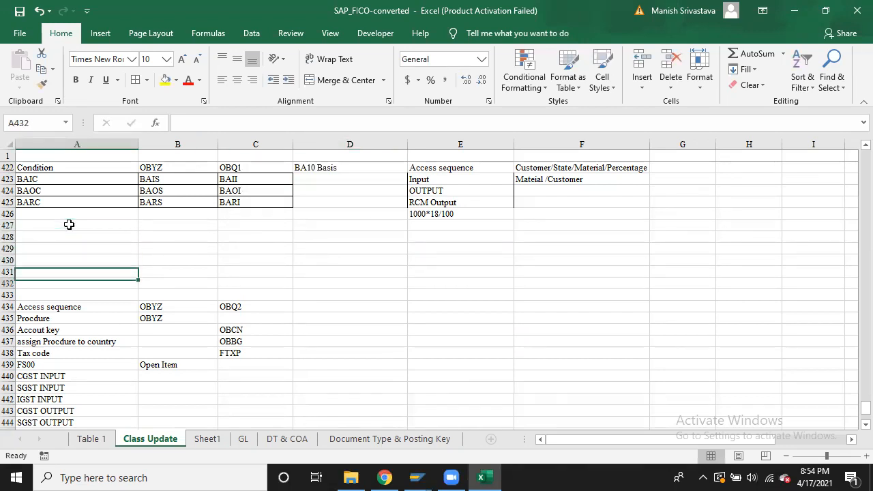
key("ctrl+c")
key("Up")
key("Up")
key("Up")
key("Up")
key("Up")
key("Up")
key("Up")
key("Up")
key("Up")
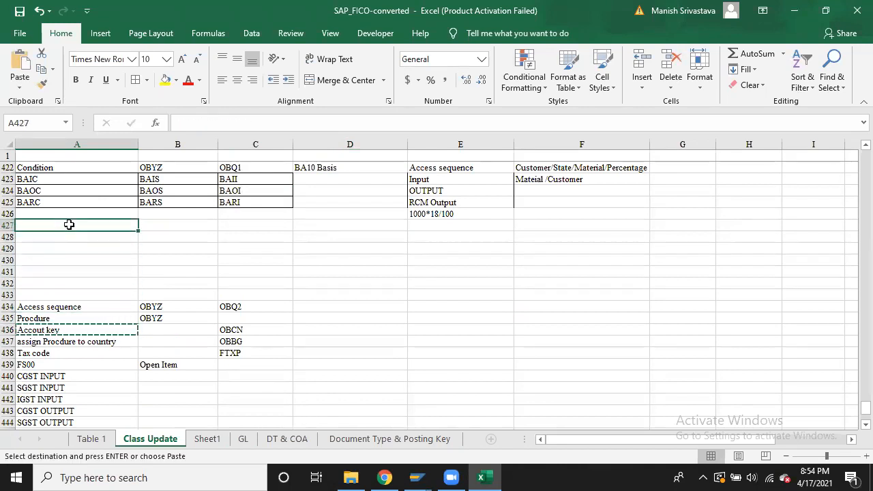
key("ctrl+v")
key("Up")
key("Up")
key("Up")
key("Up")
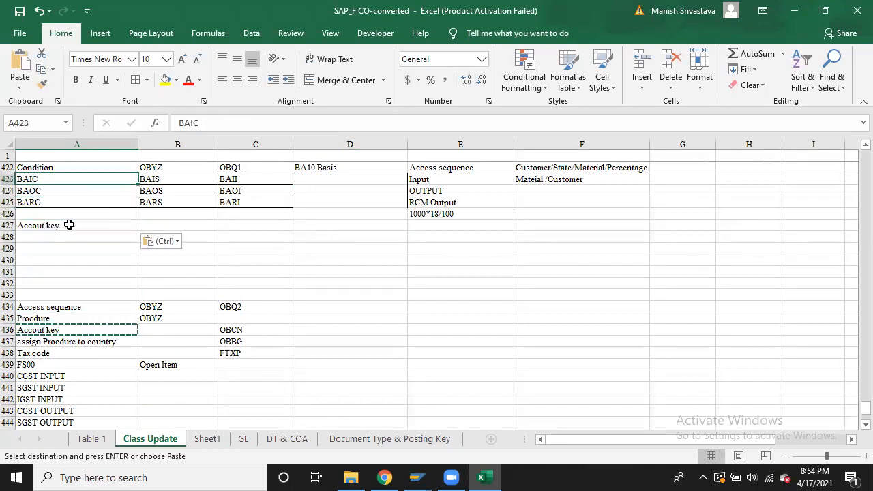
key("shift+Right")
key("shift+Right")
key("shift+Down")
key("shift+Down")
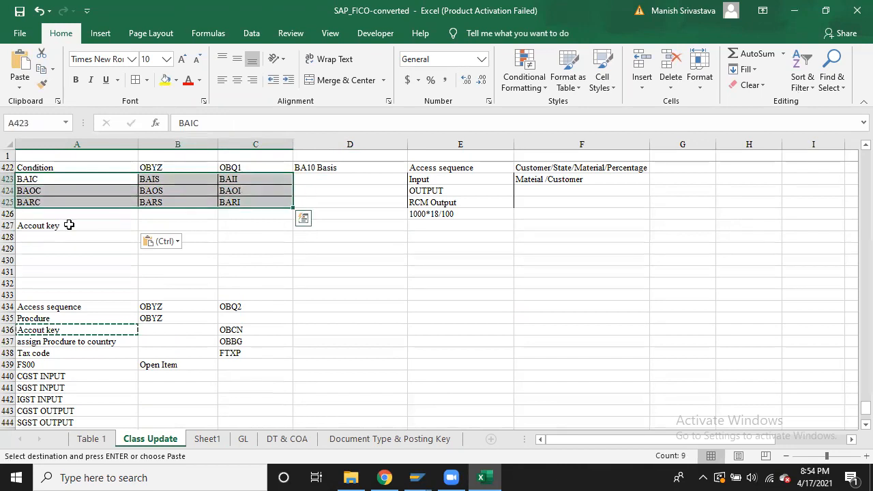
key("ctrl+c")
key("Down")
key("Down")
key("Down")
key("Down")
key("Down")
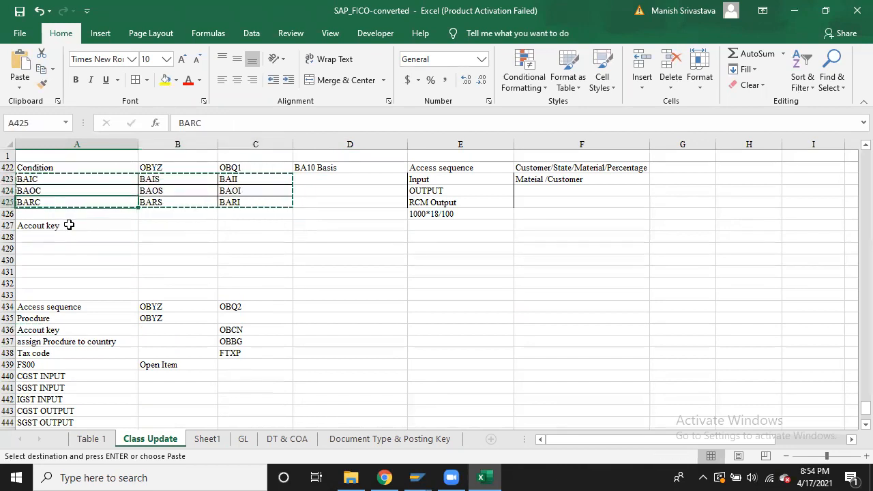
key("ctrl+v")
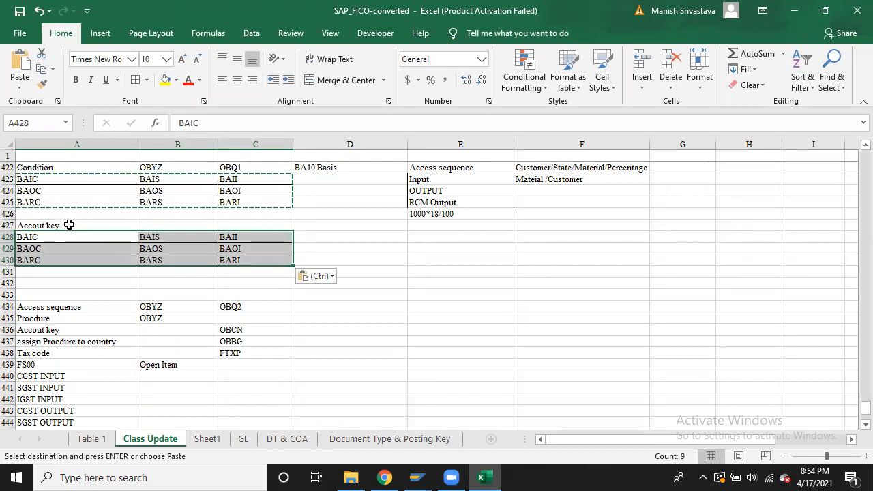
key("Down")
key("alt+Tab")
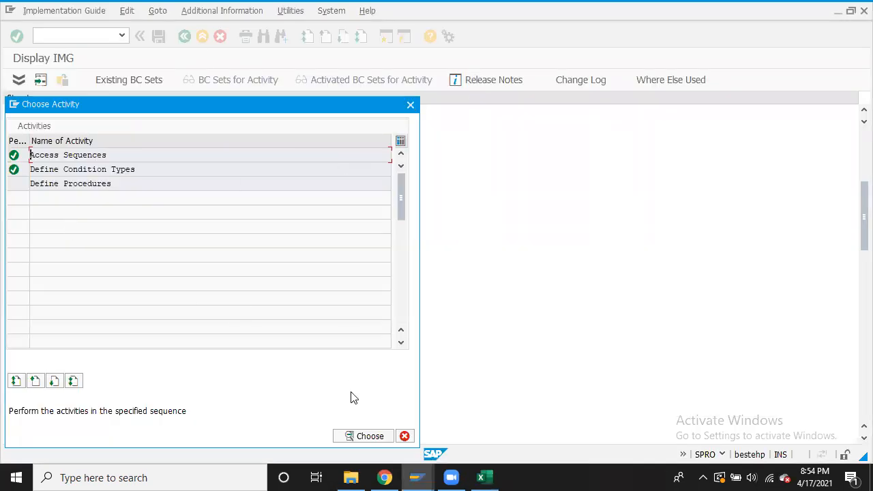
Open the tax processing account keys, position on keys starting with B, and start a new entry
left_click(410, 105)
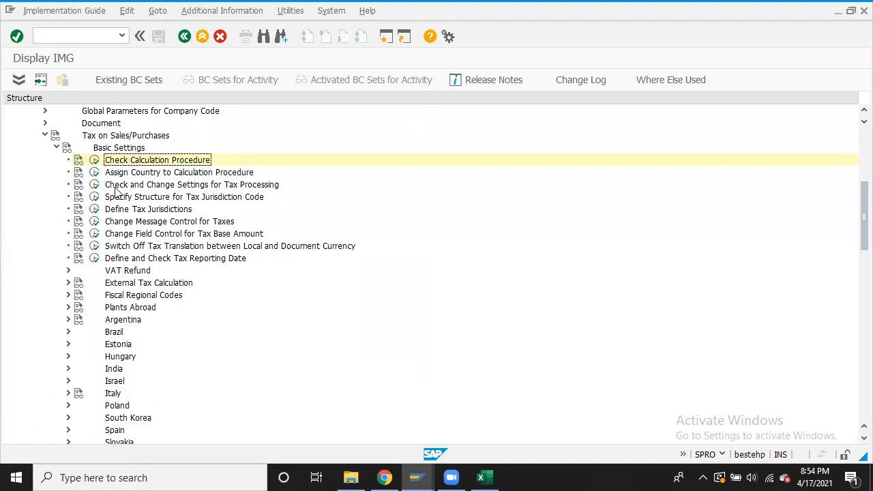
left_click(94, 185)
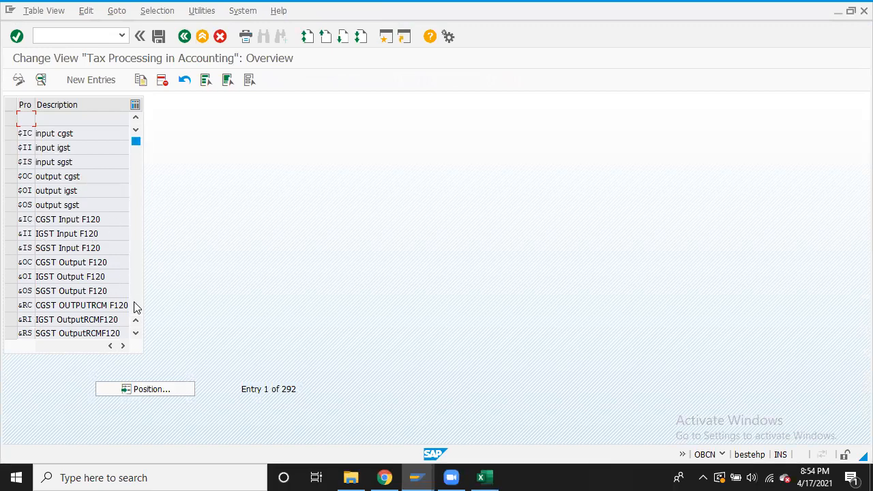
left_click(150, 389)
type("b")
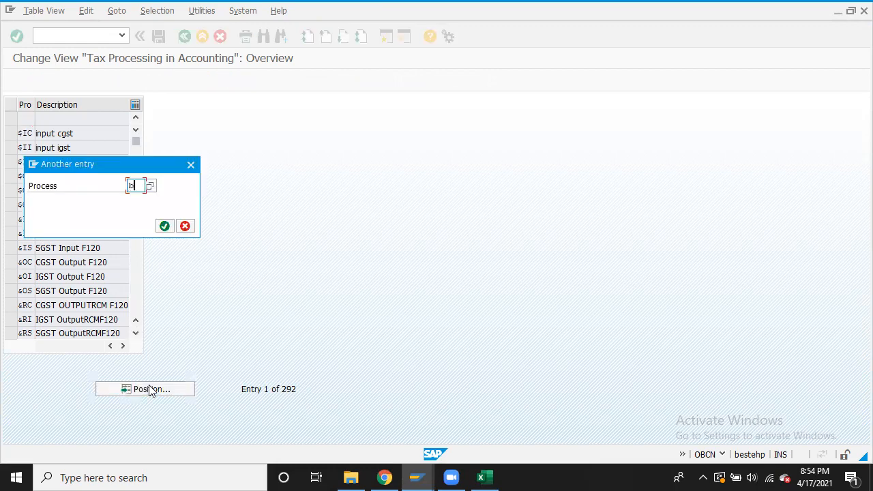
key("Return")
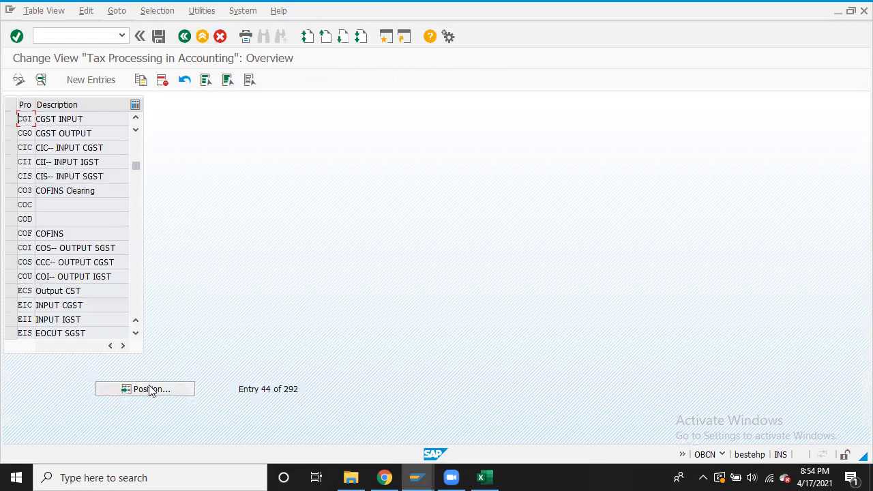
left_click(136, 120)
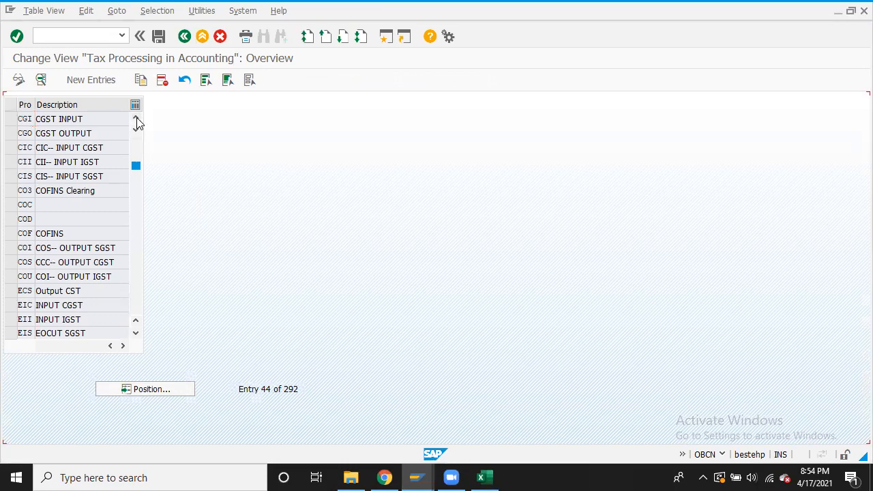
left_click(136, 120)
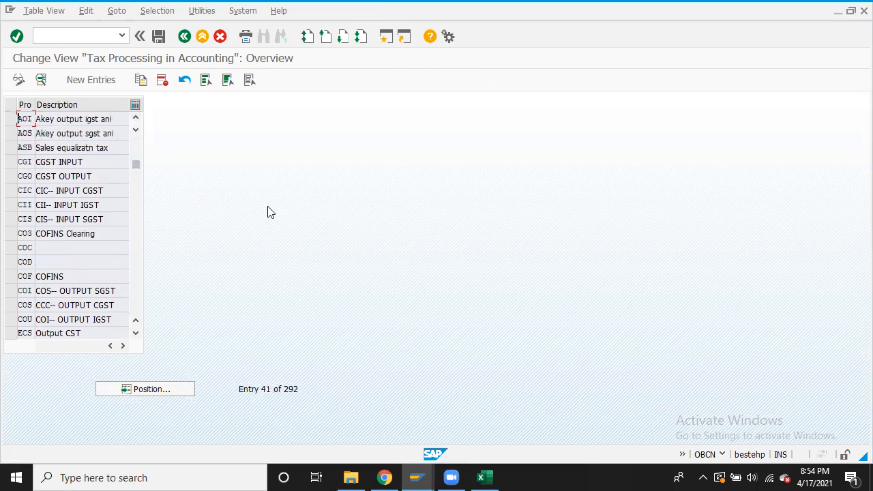
left_click(90, 80)
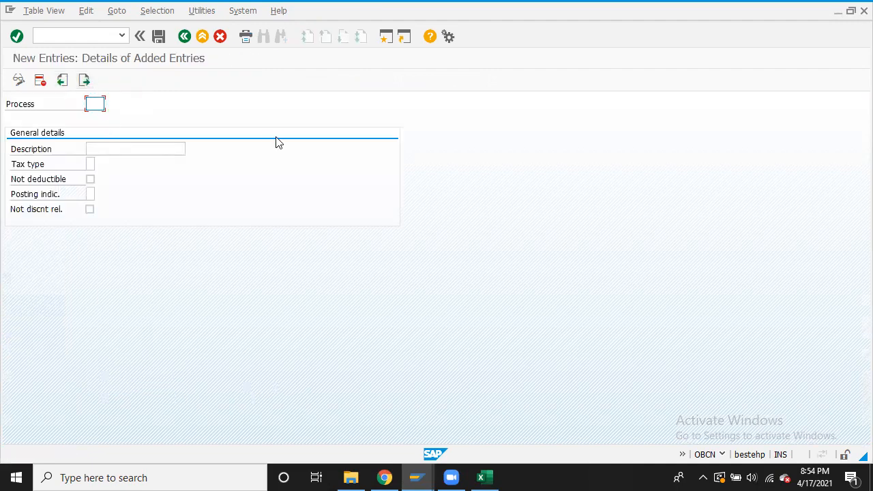
key("alt+Tab")
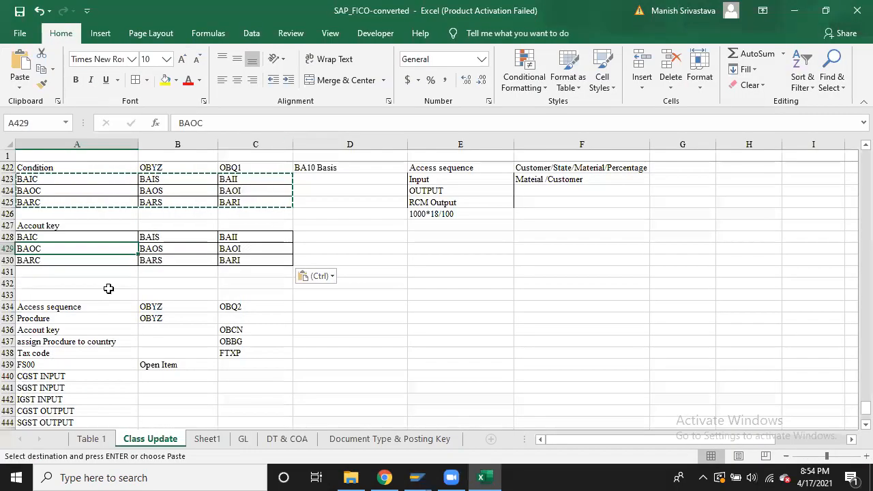
Shorten the codes in A428:B430 to BIC, BOC, BRC, BIS, BOS and BRS
double_click(41, 237)
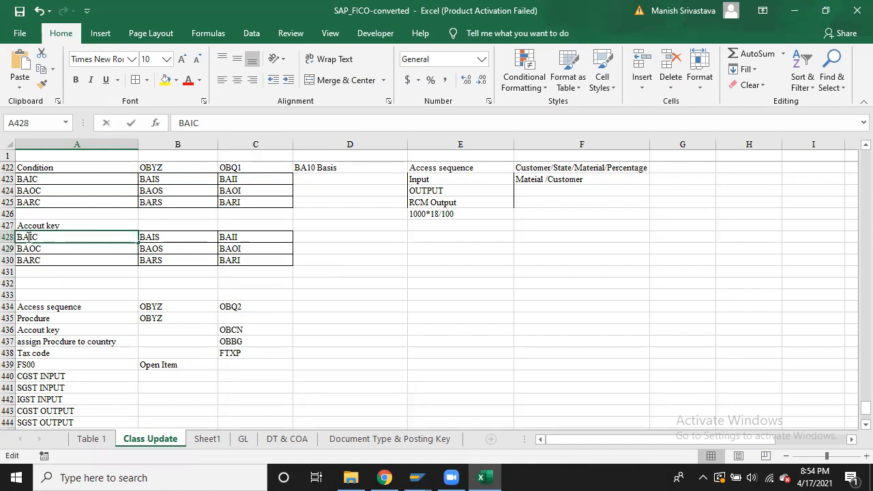
key("BackSpace")
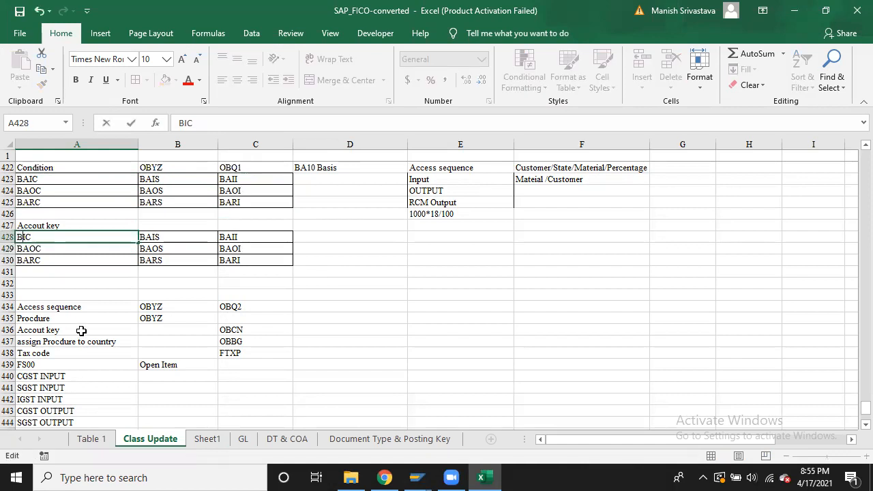
left_click(28, 249)
double_click(27, 249)
key("BackSpace")
left_click(29, 260)
double_click(29, 260)
key("BackSpace")
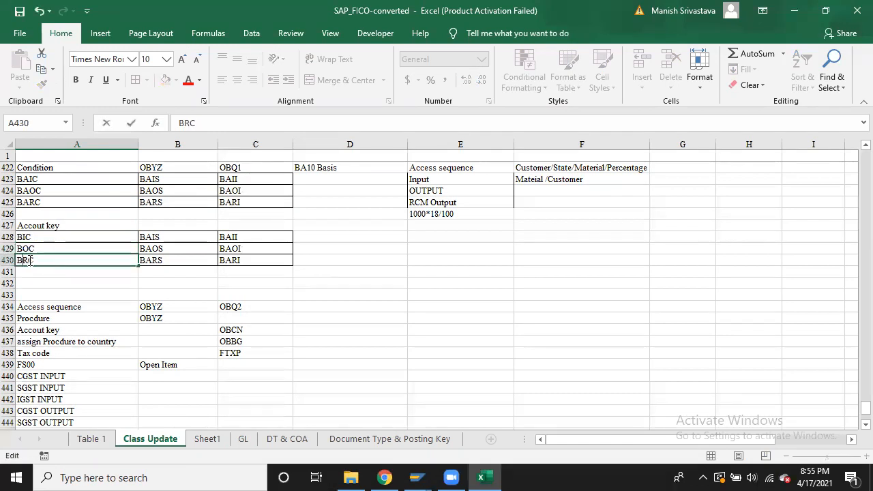
double_click(154, 236)
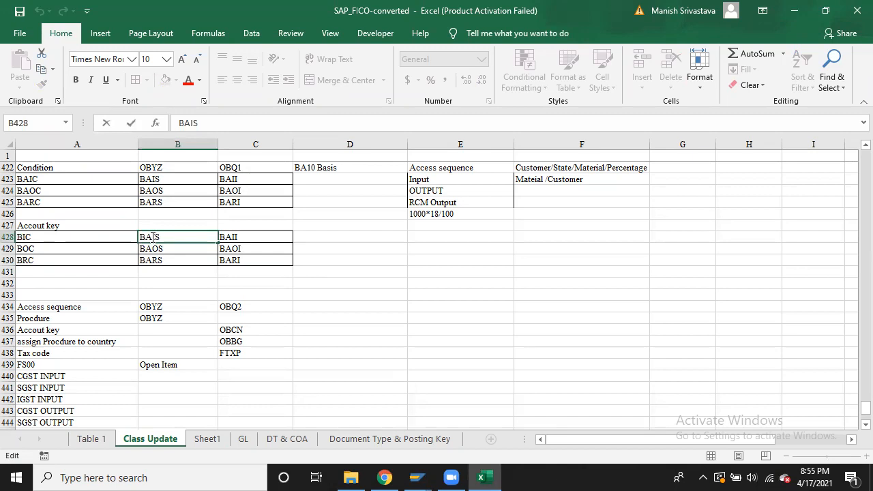
key("BackSpace")
double_click(152, 249)
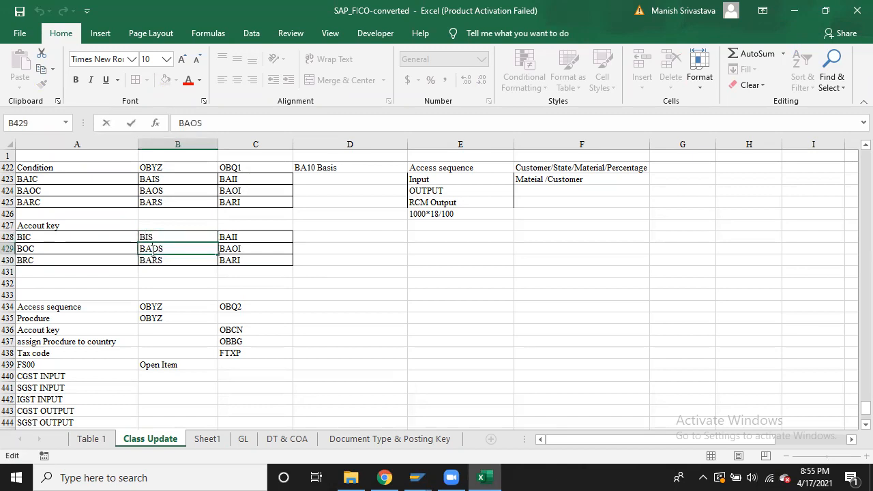
key("BackSpace")
double_click(152, 260)
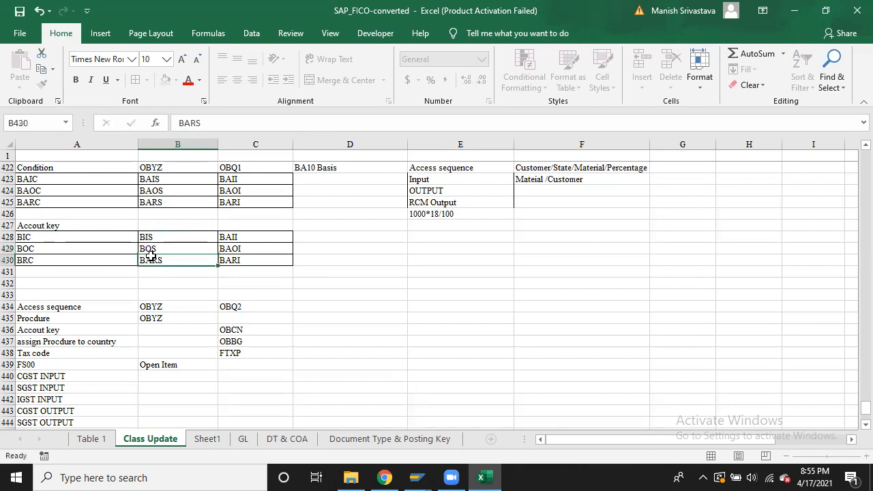
key("BackSpace")
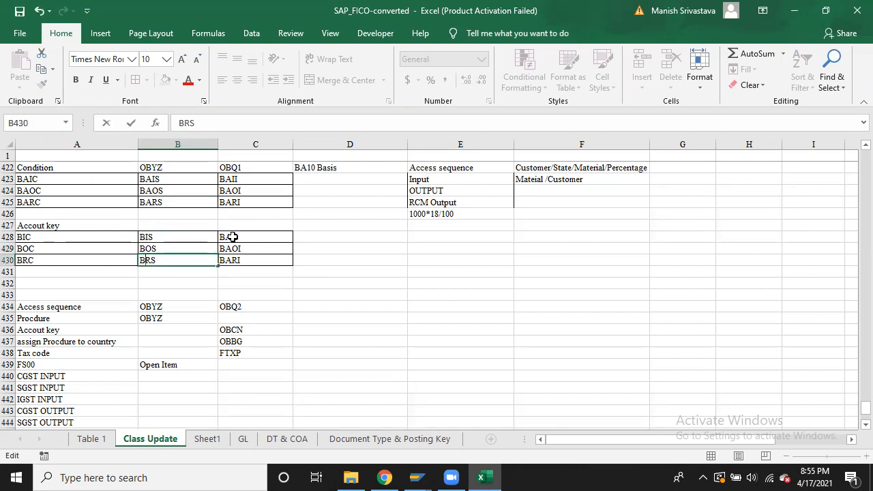
Shorten the codes in C428:C430 to BII, BOI and BRI
left_click(233, 237)
double_click(233, 236)
key("BackSpace")
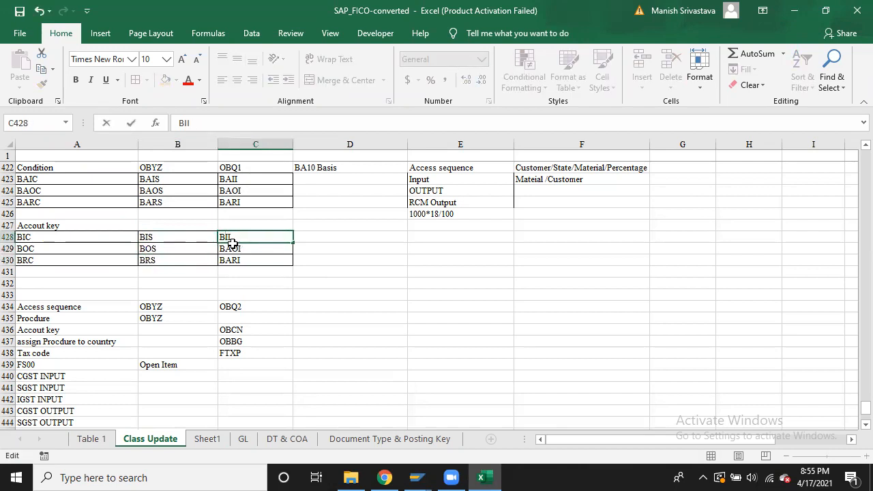
double_click(233, 249)
key("BackSpace")
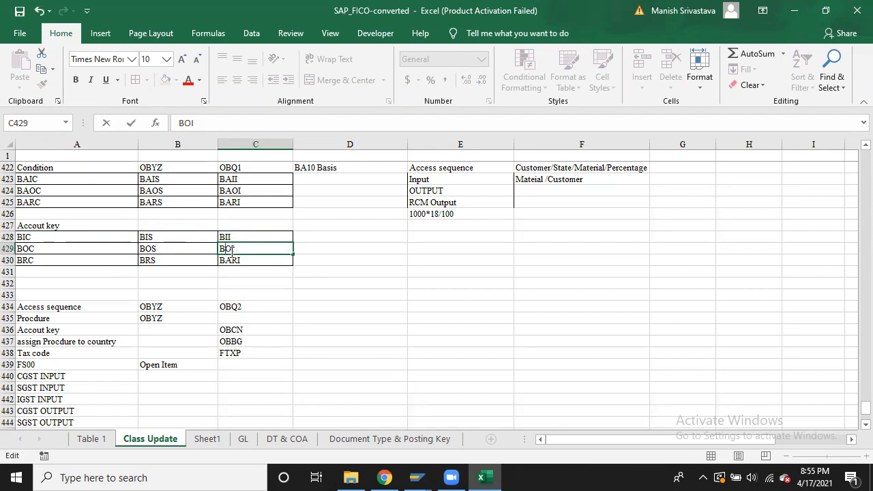
double_click(228, 260)
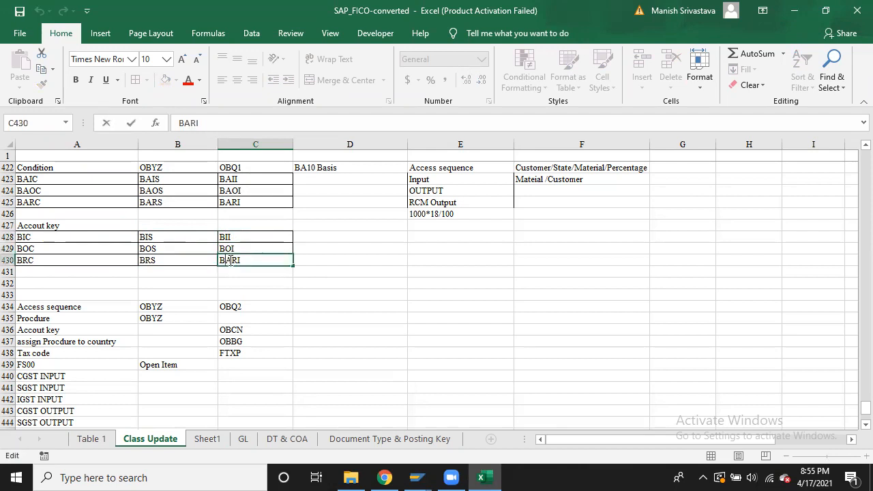
key("BackSpace")
left_click(261, 283)
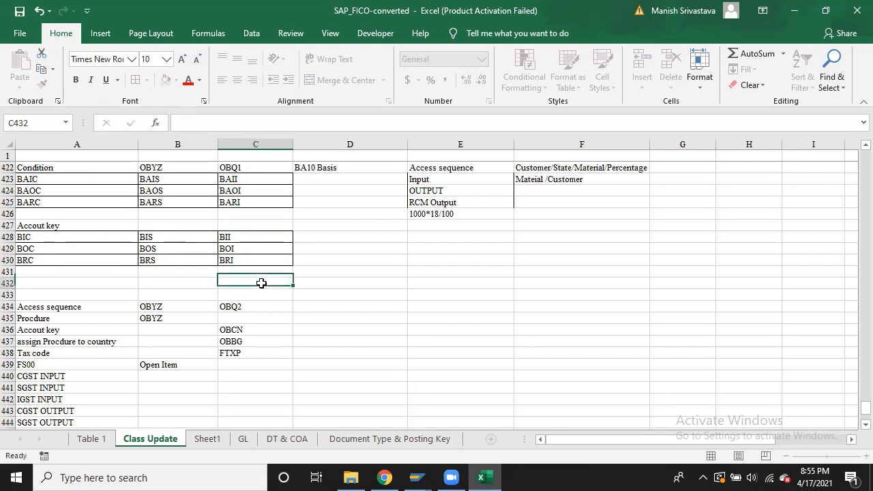
key("alt+Tab")
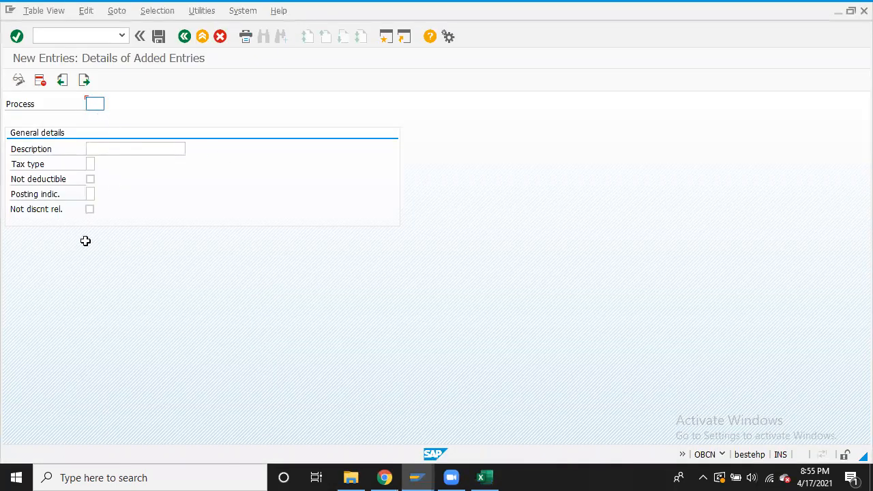
Enter account key BIC with description 'CGST Input B000'
key("alt+Tab")
left_click(33, 237)
key("ctrl+c")
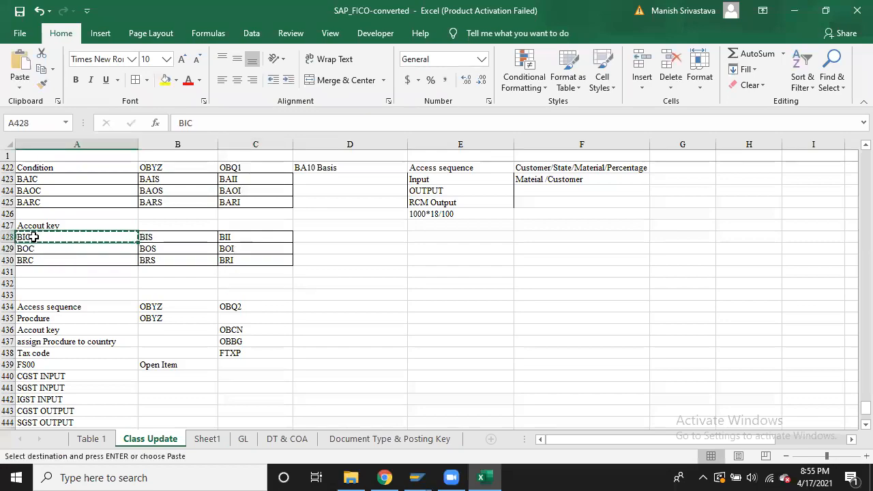
key("alt+Tab")
left_click(111, 148)
type("V")
key("BackSpace")
type("CGST")
key("Down")
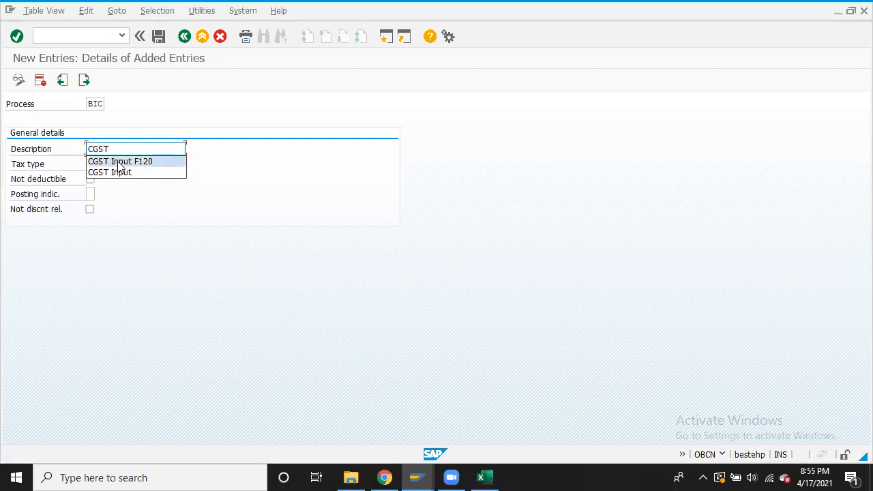
key("Return")
key("BackSpace")
key("BackSpace")
key("BackSpace")
key("BackSpace")
type("B000")
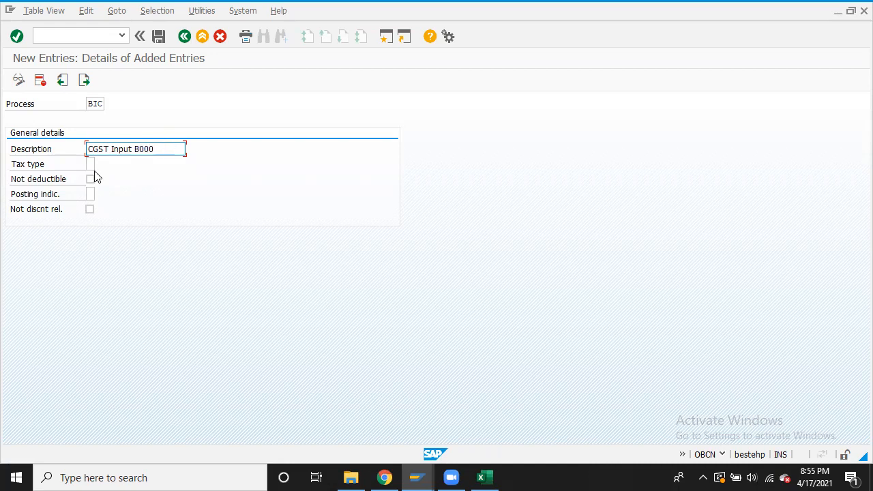
Set BIC's tax type to 2 Input tax and posting indicator to 2 Separate line item
left_click(89, 163)
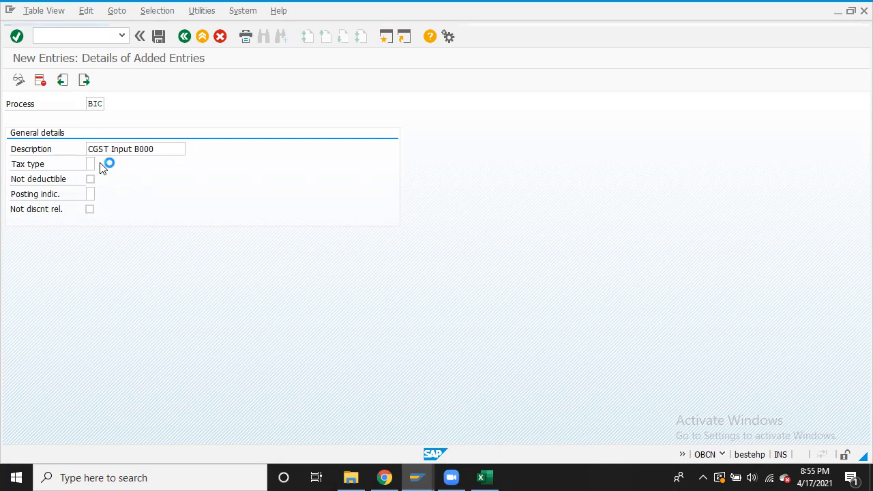
left_click(101, 165)
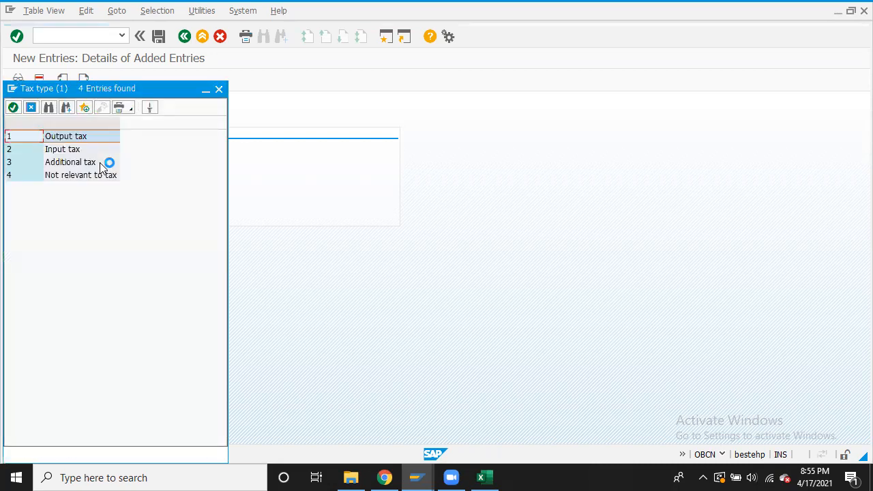
double_click(66, 150)
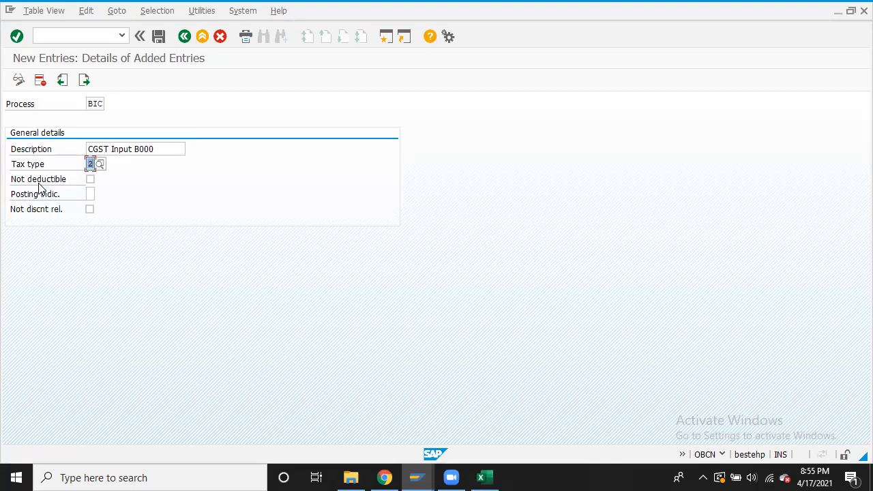
left_click(90, 193)
left_click(101, 195)
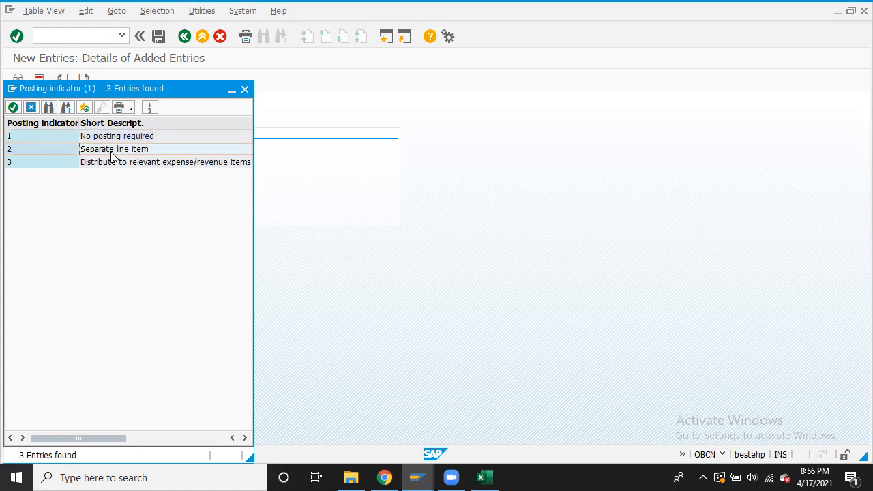
double_click(116, 150)
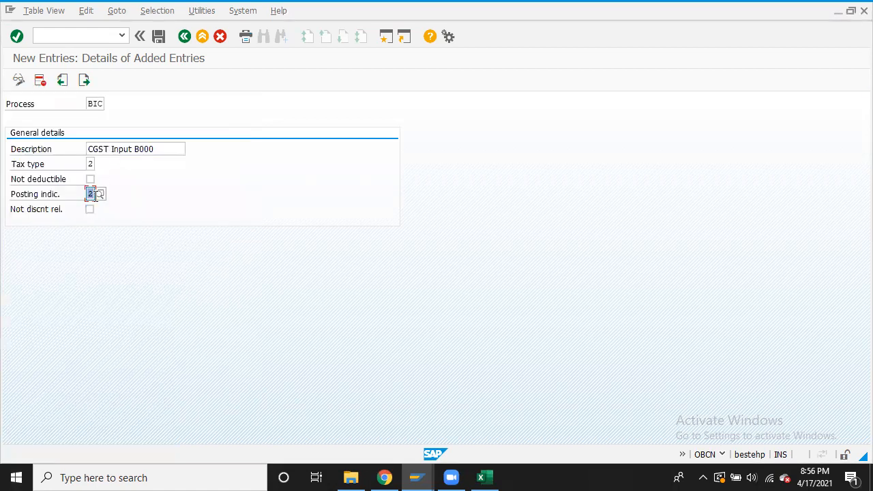
left_click(101, 194)
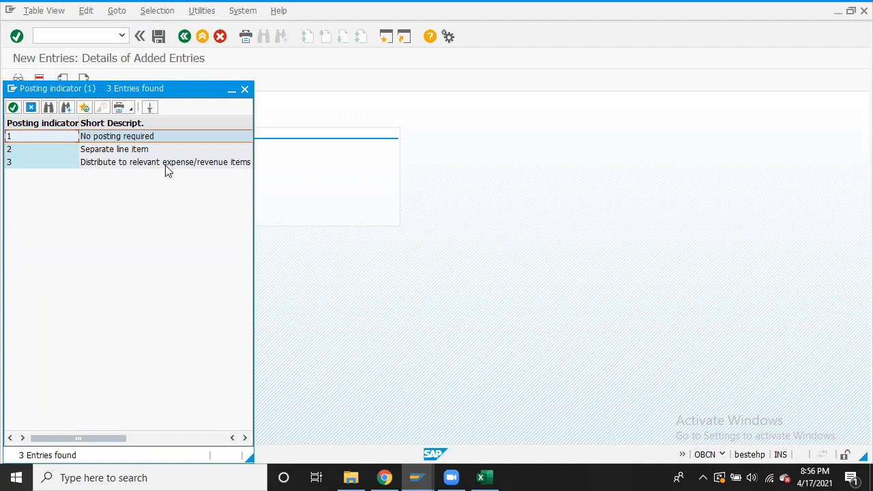
left_click(107, 152)
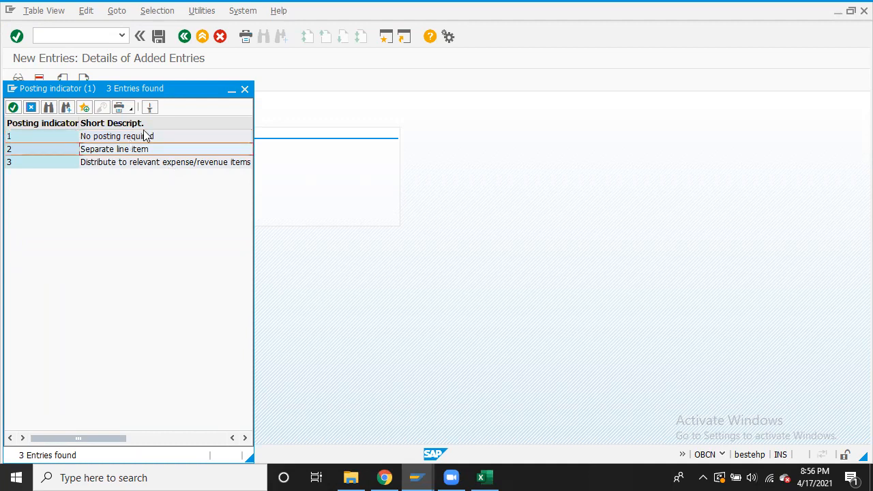
left_click(245, 91)
Save BIC under the customizing request and start a new entry with process BIS
left_click(158, 36)
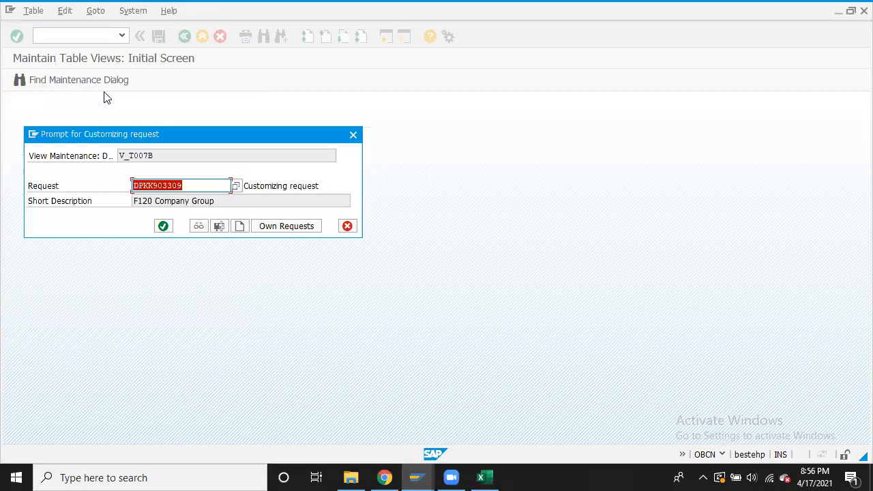
left_click(165, 227)
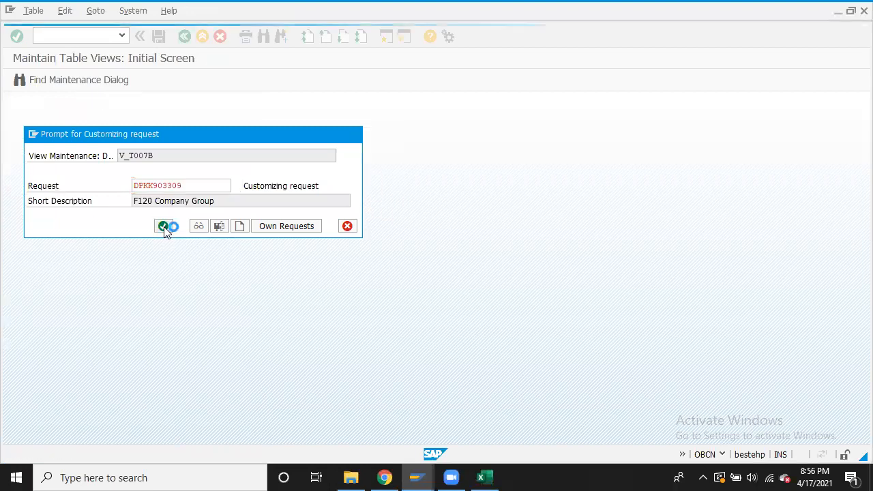
left_click(85, 80)
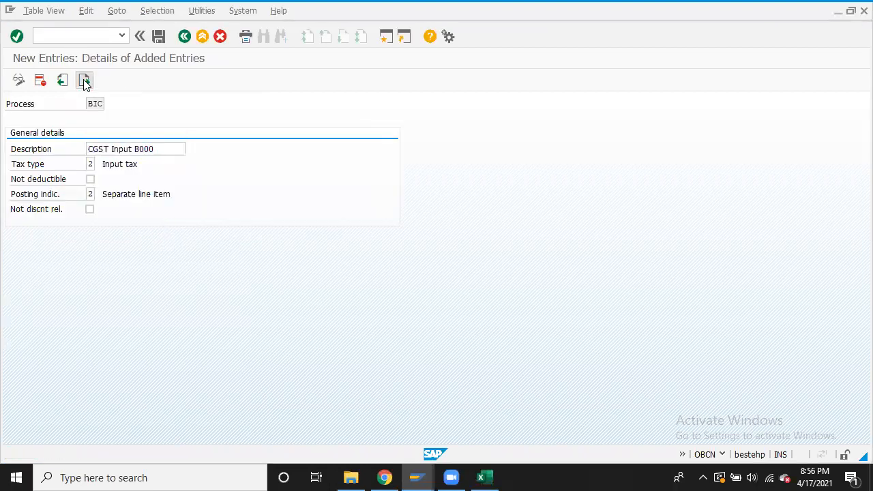
key("alt+Tab")
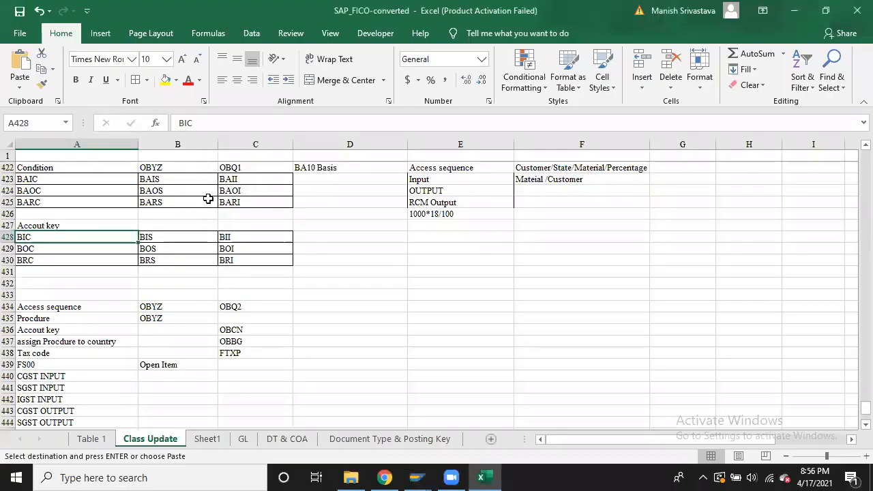
left_click(192, 236)
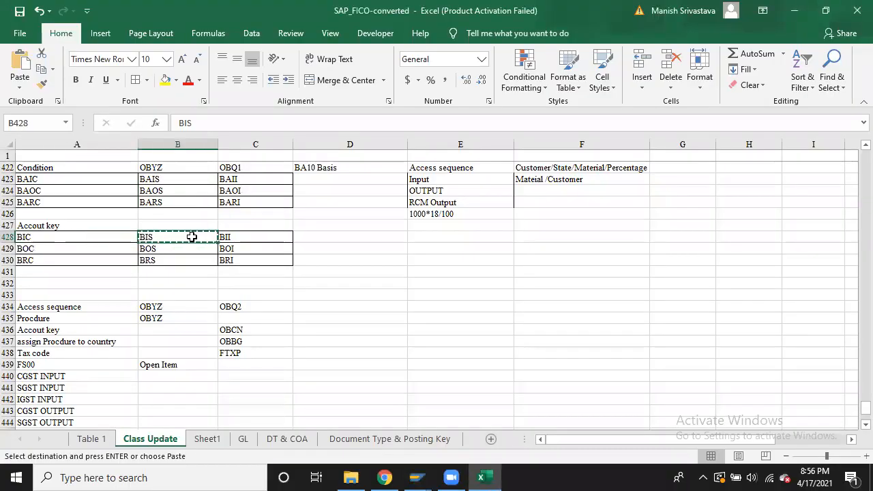
key("alt+Tab")
key("ctrl+v")
Enter the description 'SGST Input B000' for account key BIS
left_click(113, 148)
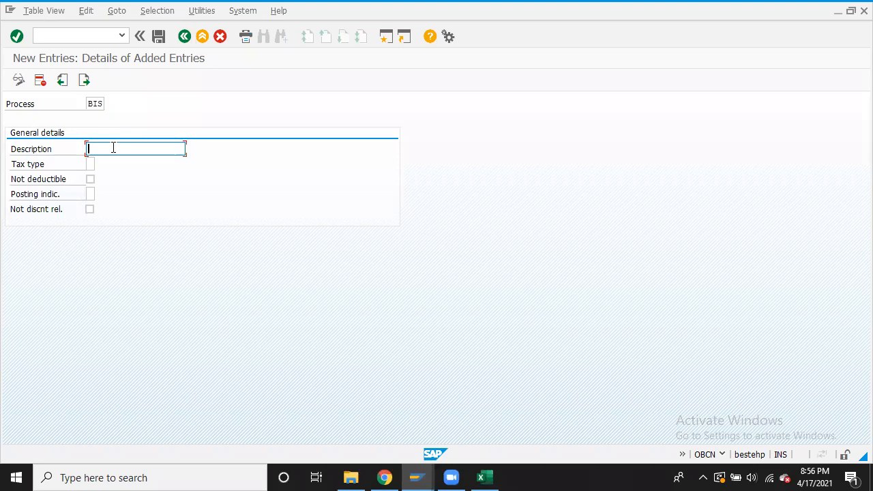
type("SGs")
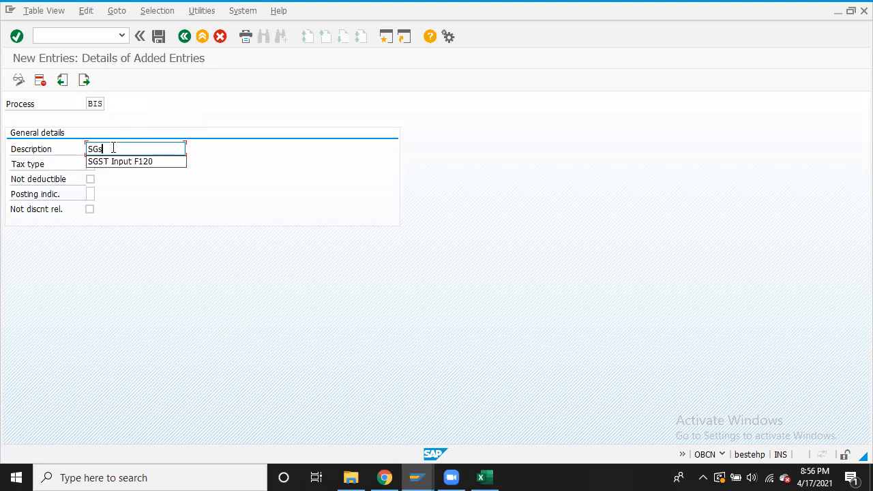
left_click(120, 164)
key("BackSpace")
key("BackSpace")
key("BackSpace")
type("B000")
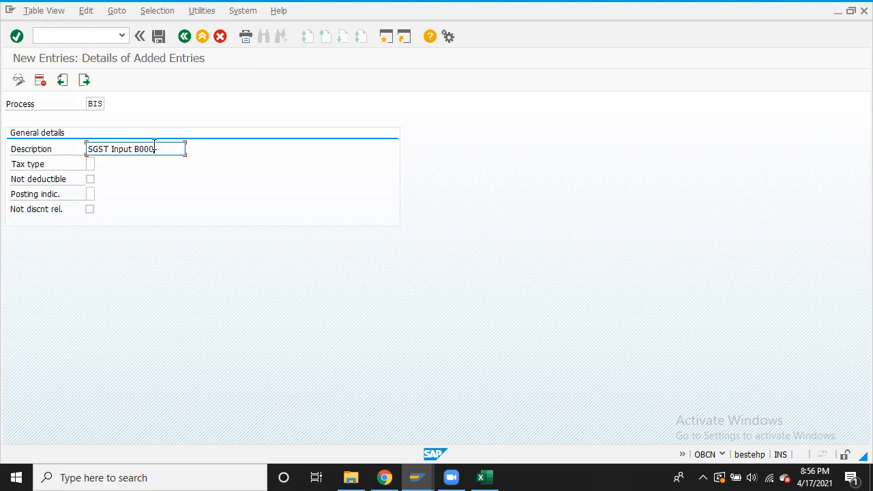
Set tax type 2 Input tax and posting indicator 2, save, and open a blank entry
left_click(90, 163)
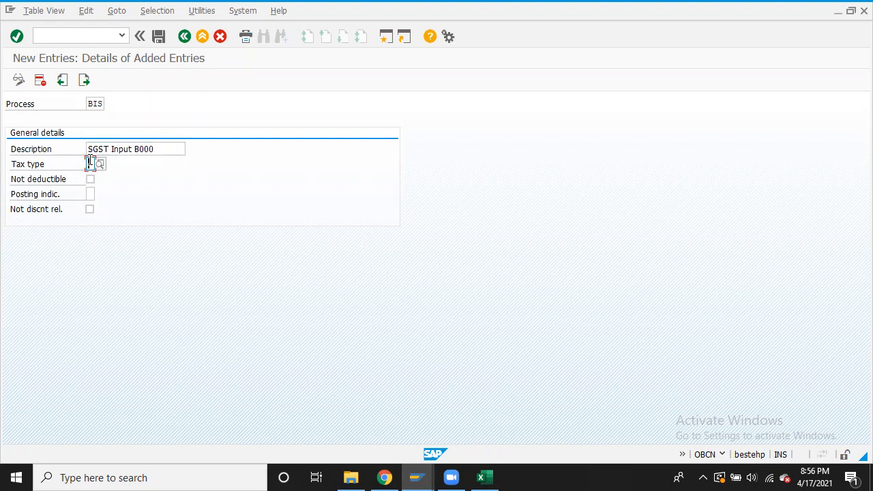
left_click(90, 161)
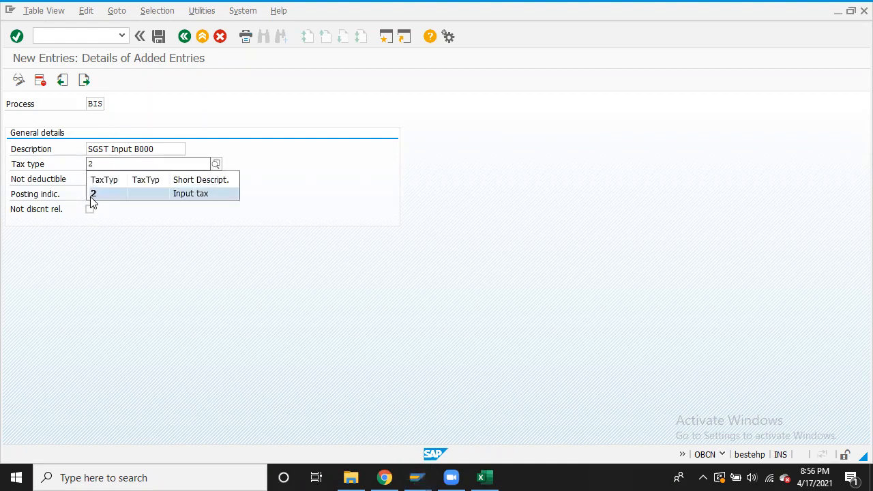
left_click(91, 196)
left_click(92, 195)
left_click(93, 206)
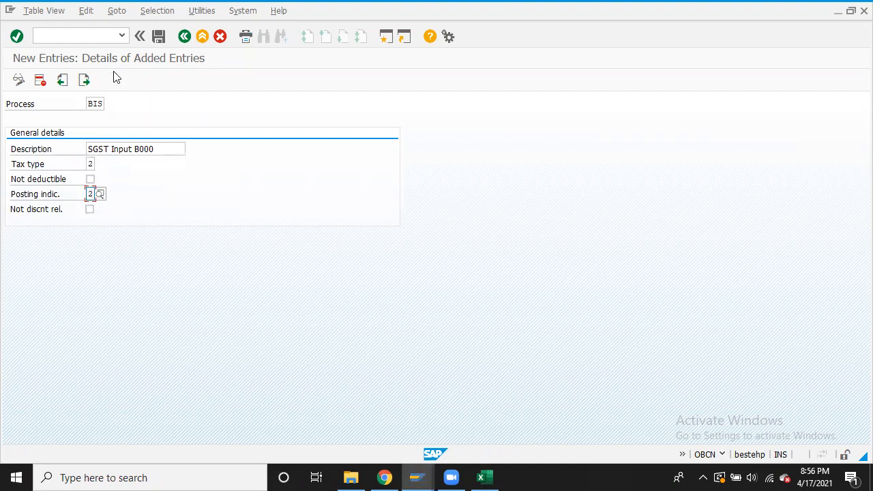
left_click(159, 36)
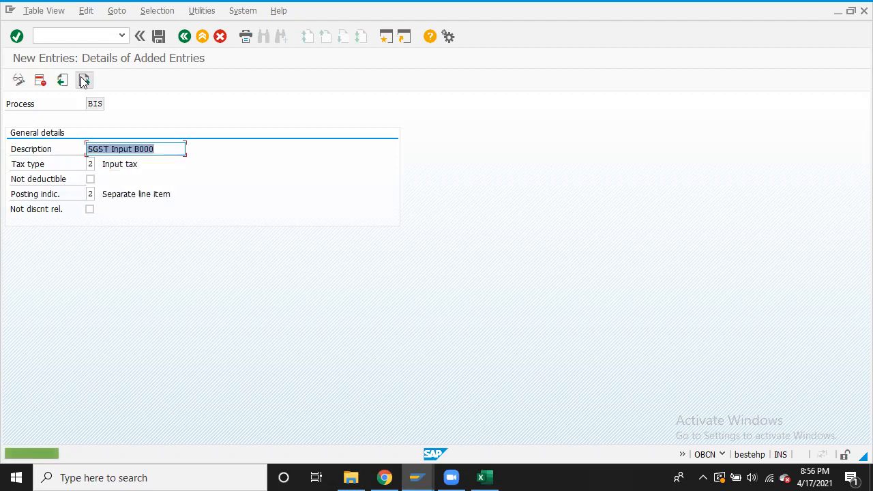
left_click(84, 81)
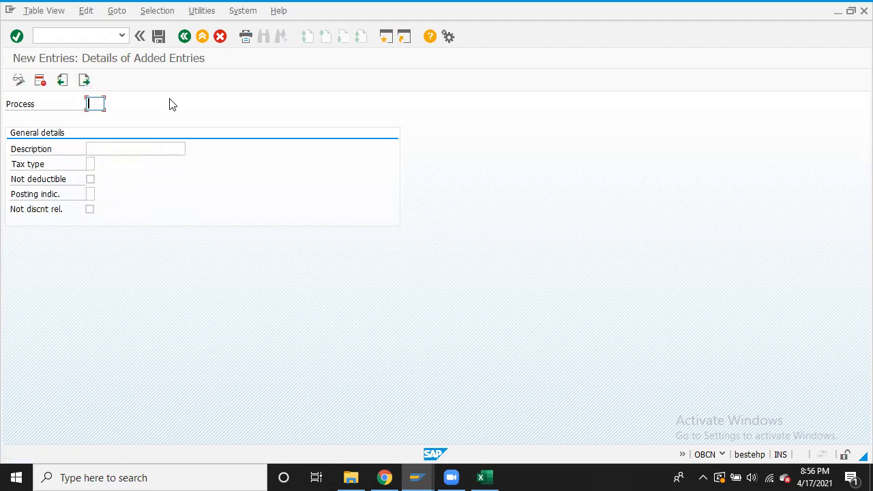
Enter process BII with the description 'IGST Input B000'
type("B11")
key("BackSpace")
key("BackSpace")
type("II")
left_click(135, 153)
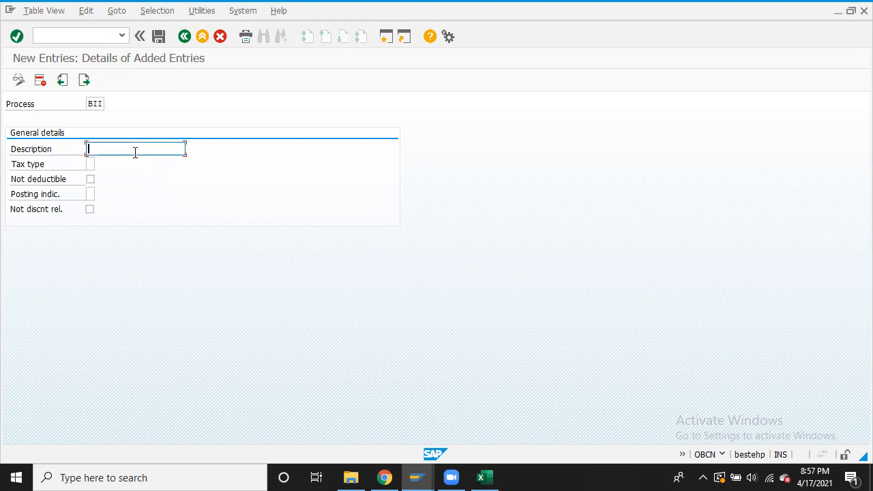
left_click(129, 161)
key("BackSpace")
key("BackSpace")
key("BackSpace")
key("BackSpace")
type("B000")
key("BackSpace")
Set tax type 2 Input tax and posting indicator 2 Separate line item, save, and open a blank entry
left_click(92, 164)
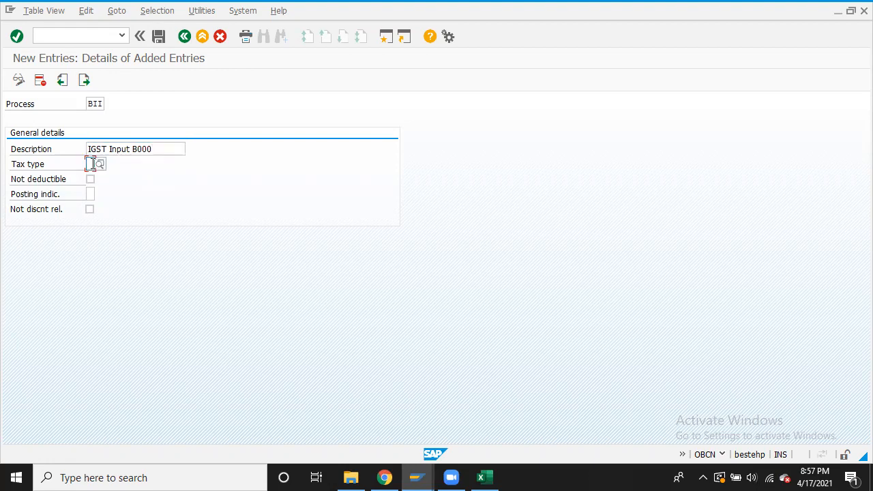
type("2")
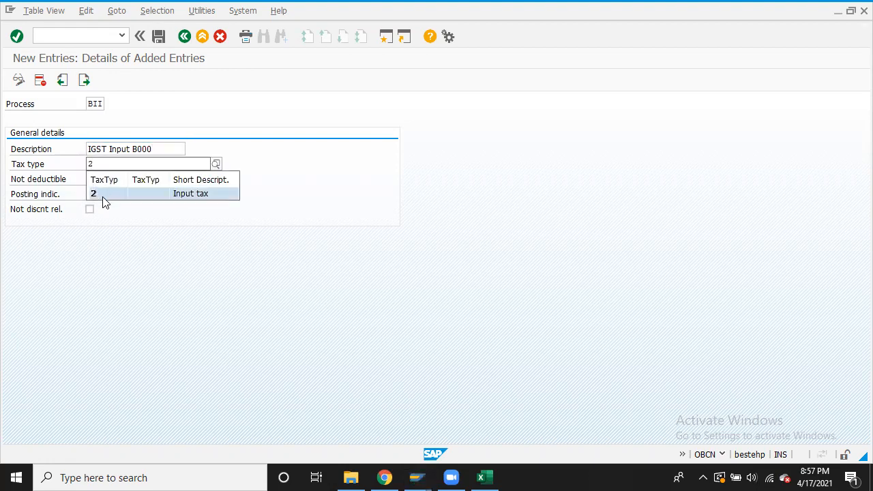
left_click(102, 197)
left_click(93, 194)
type("2")
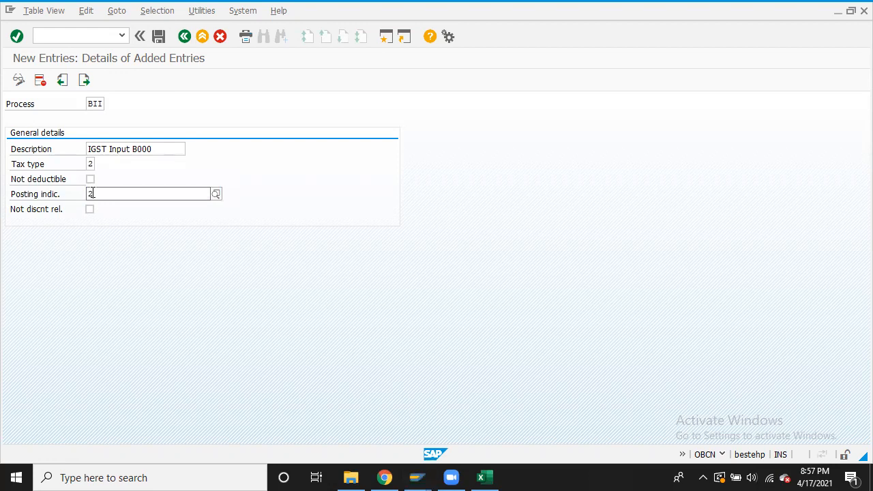
left_click(119, 225)
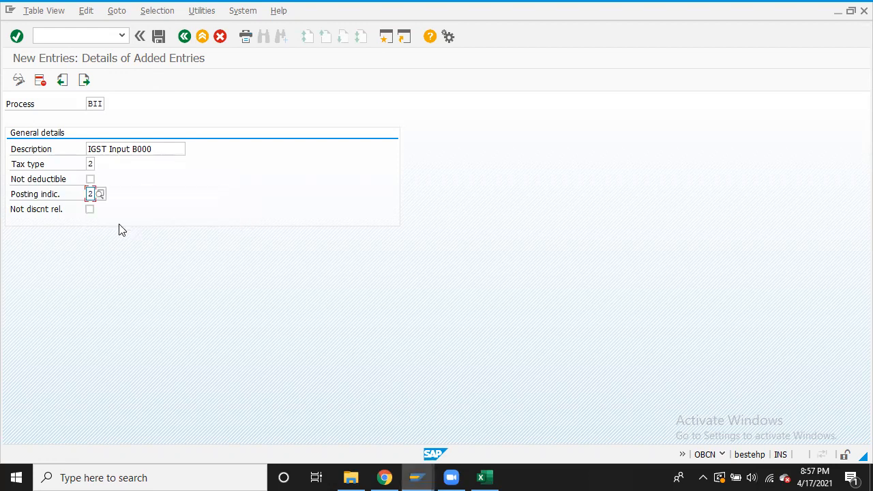
left_click(159, 36)
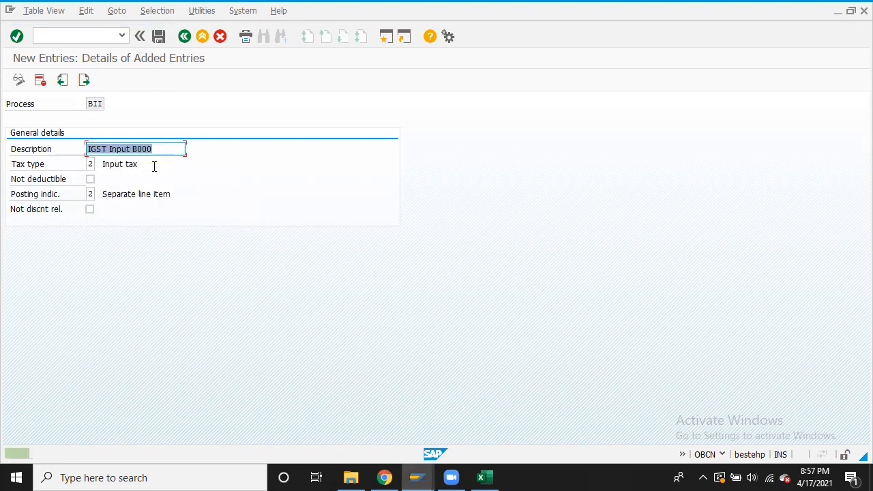
left_click(84, 81)
left_click(85, 82)
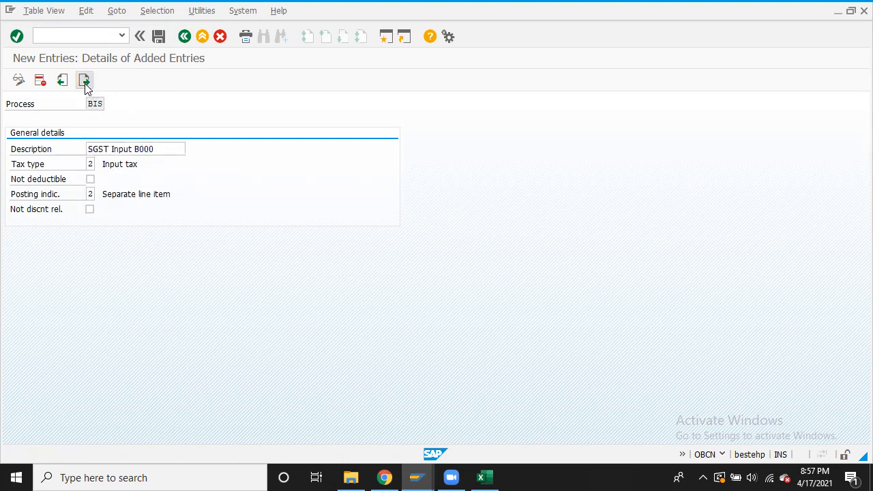
Enter process BOC with the description 'CGST Output B000'
type("B")
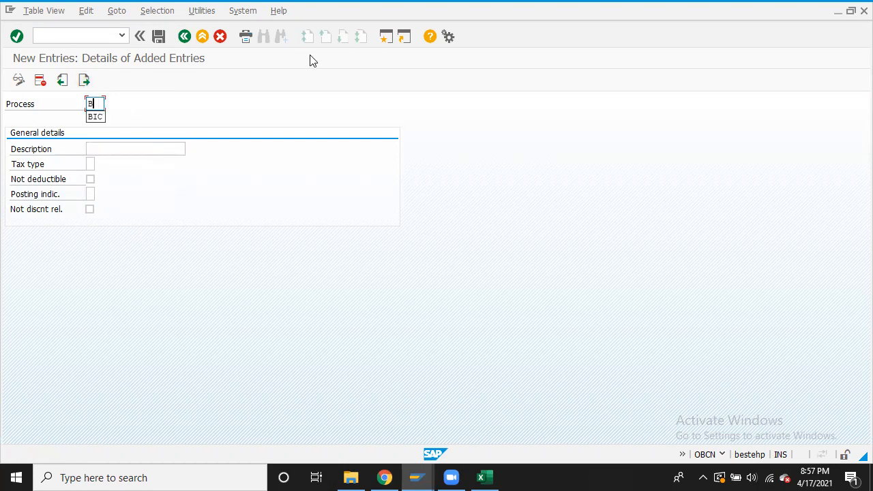
type("oC")
key("BackSpace")
type("o")
key("BackSpace")
type("OC")
left_click(125, 149)
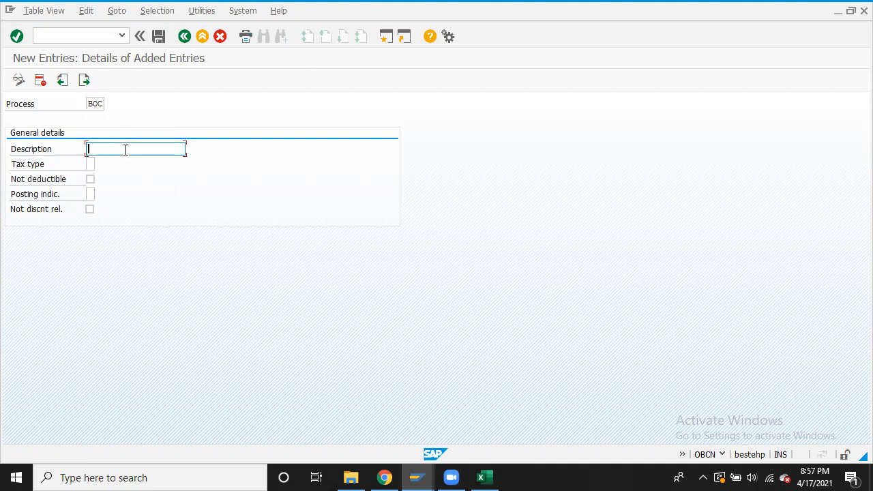
type("GST")
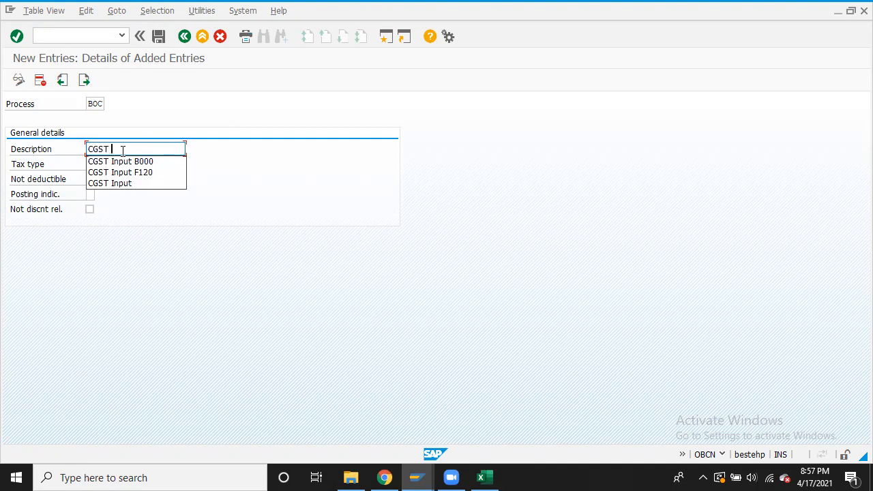
type(" Ou")
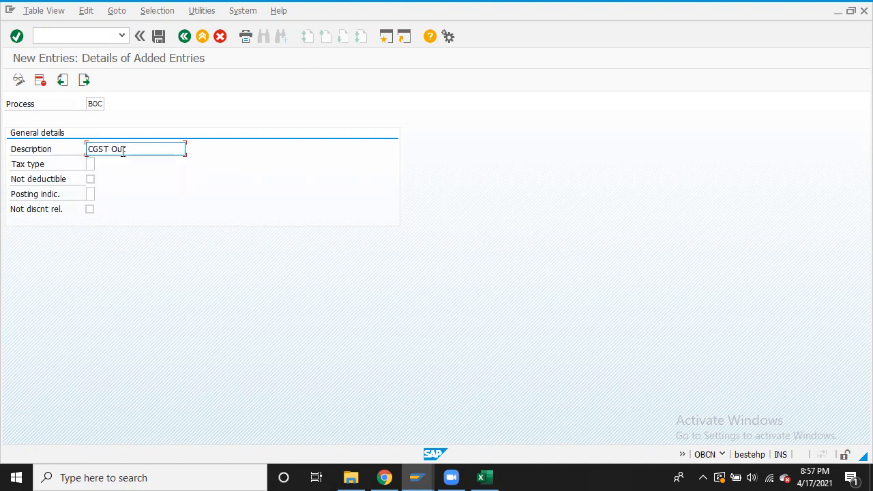
type("tput B000")
Set tax type 1 Output tax and posting indicator 2 Separate line item, save, and open a blank entry
left_click(91, 161)
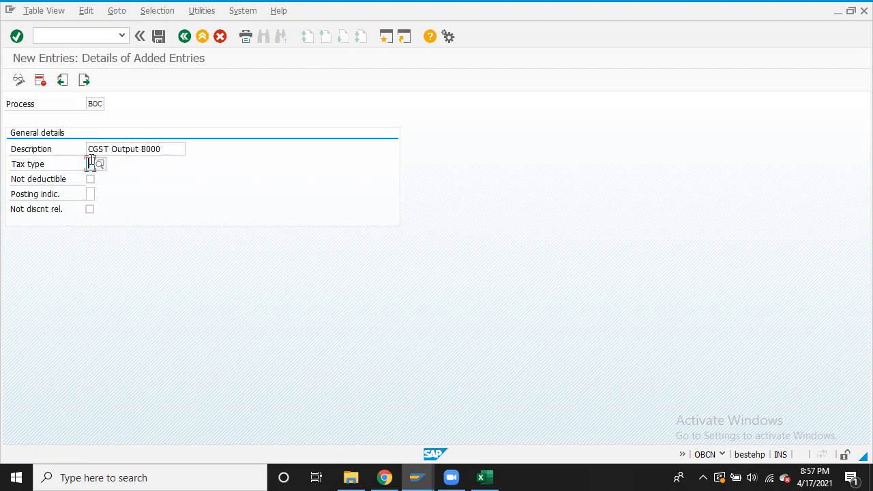
type("1")
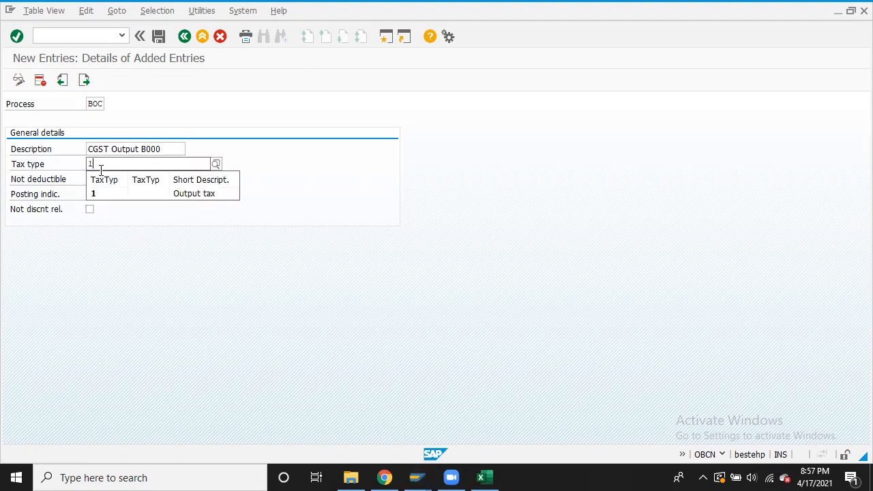
left_click(104, 194)
left_click(90, 193)
left_click(101, 196)
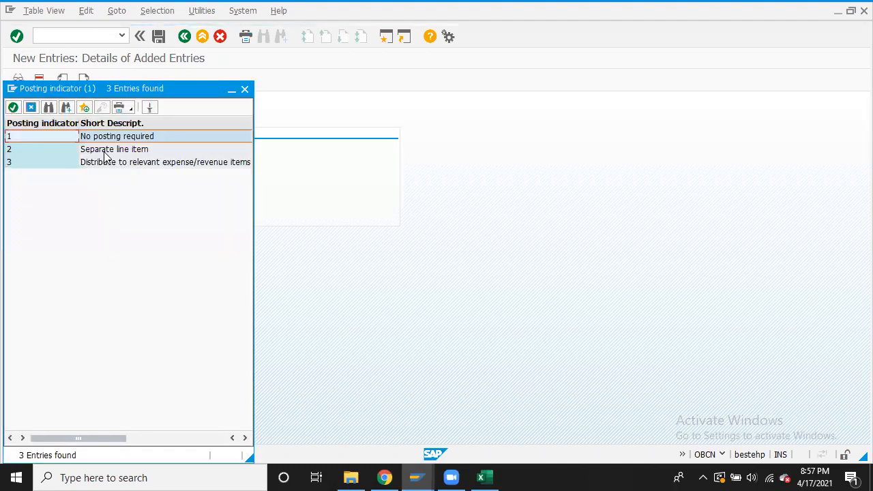
double_click(103, 149)
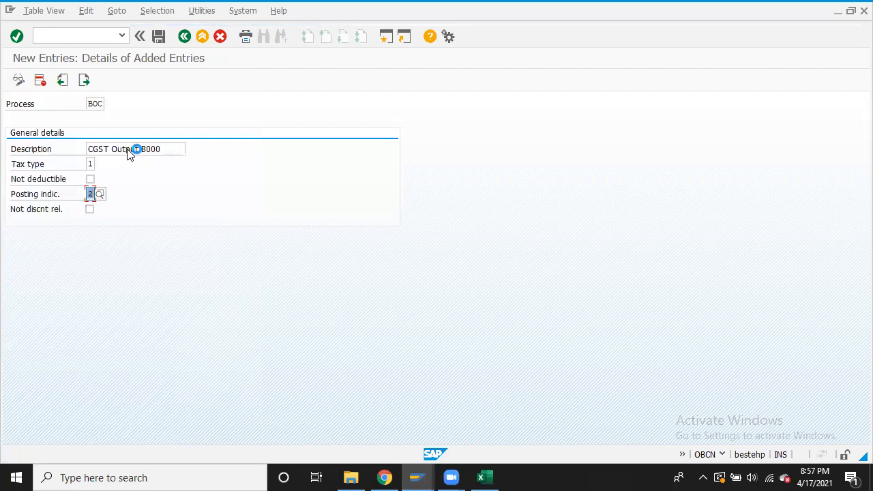
left_click(161, 34)
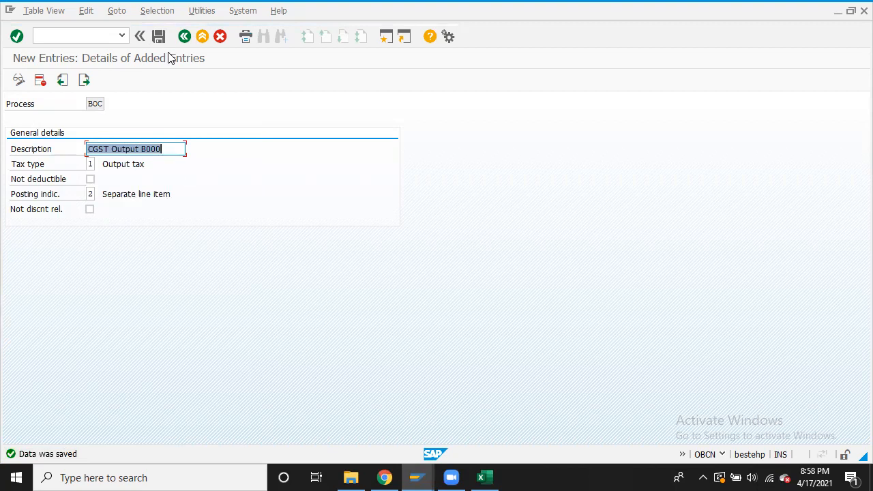
left_click(84, 80)
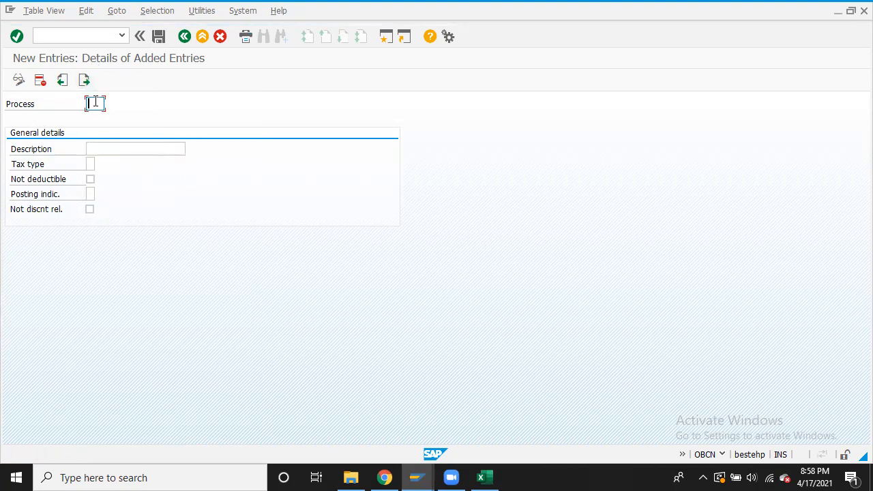
Create account key BOS 'SGST OutputB000' with tax type 1 and posting indicator 2
type("BOS")
left_click(110, 148)
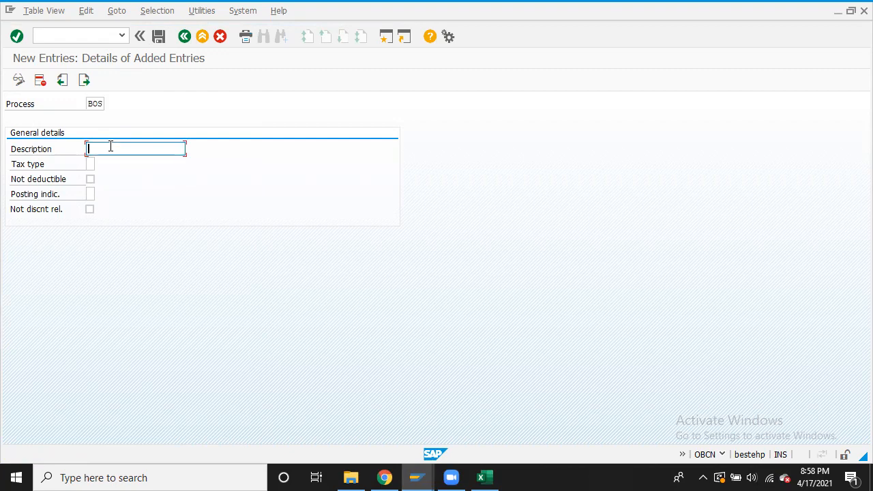
type("SGST")
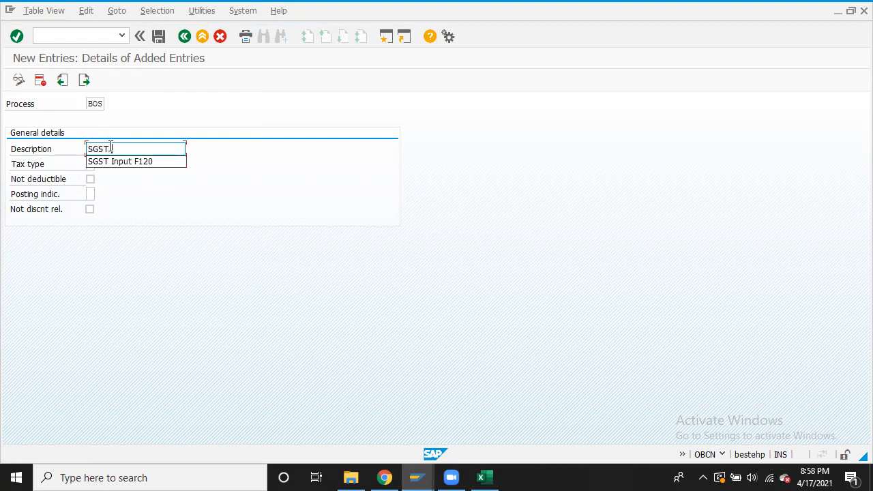
type(" Outp")
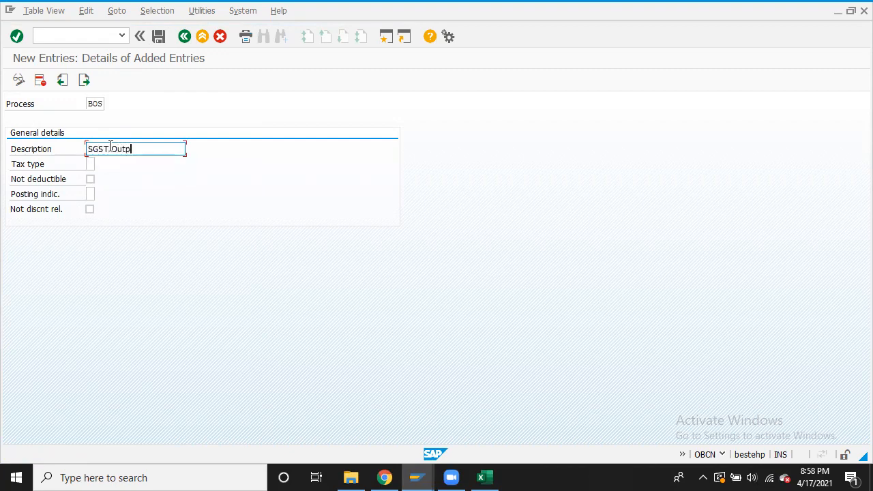
type("utB000")
left_click(92, 163)
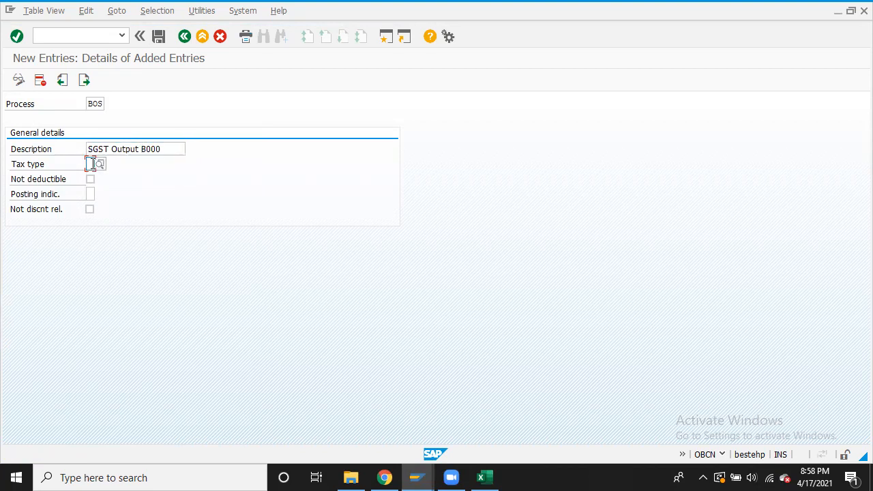
type("1")
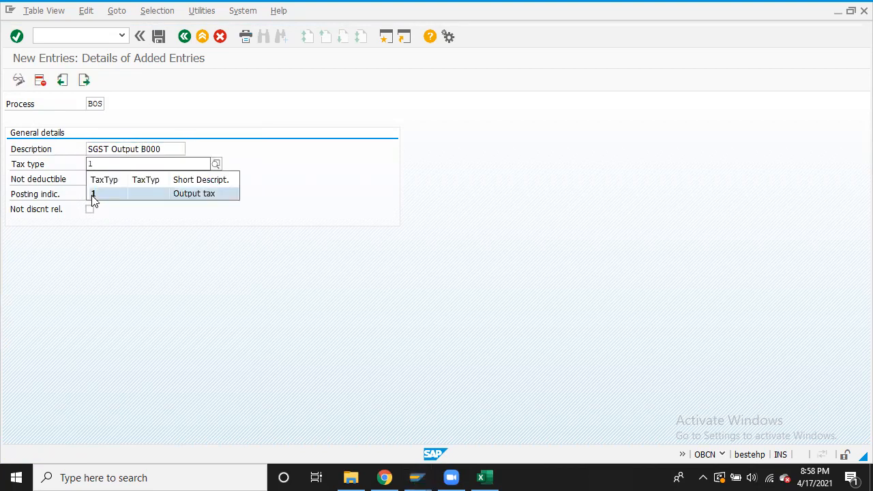
left_click(93, 194)
left_click(91, 195)
type("2")
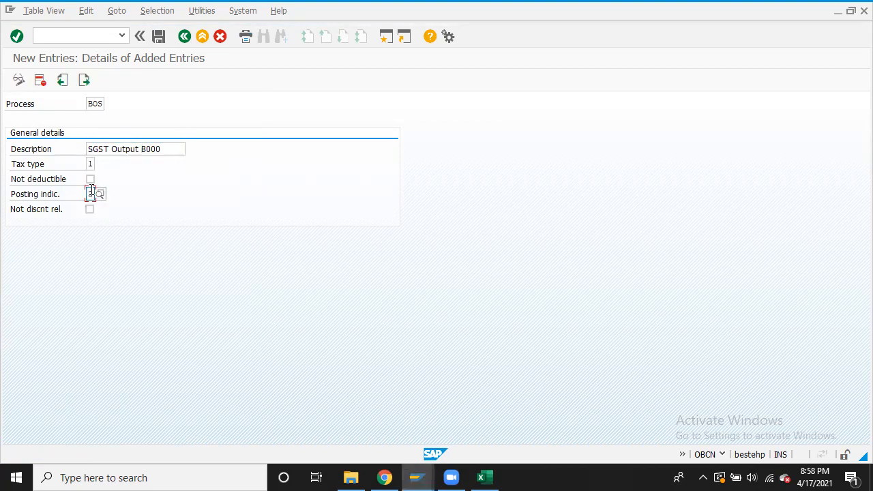
left_click(92, 163)
left_click(100, 163)
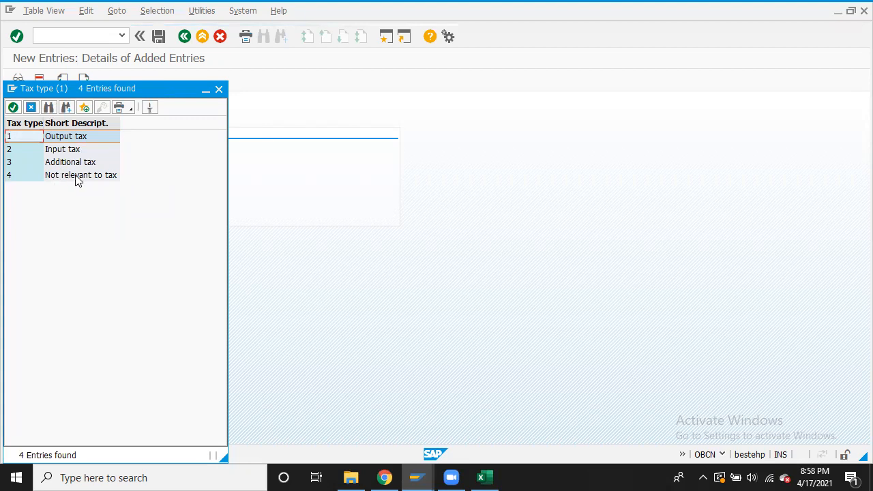
left_click(219, 90)
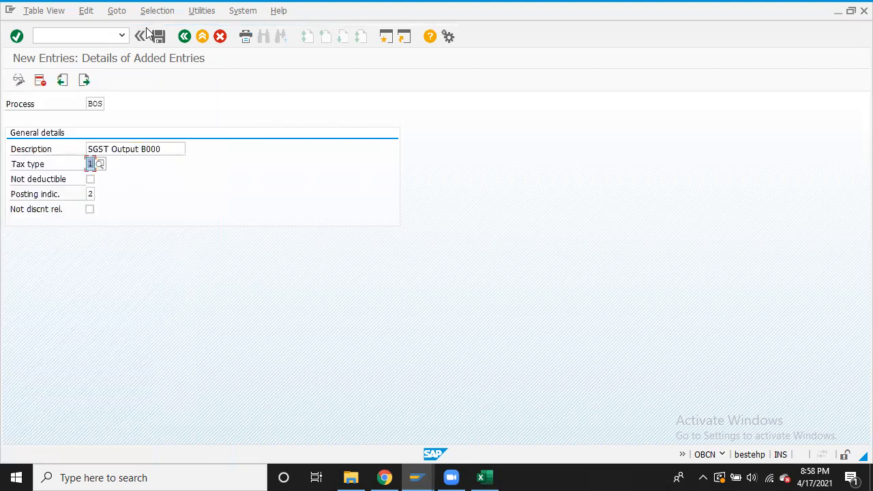
left_click(85, 82)
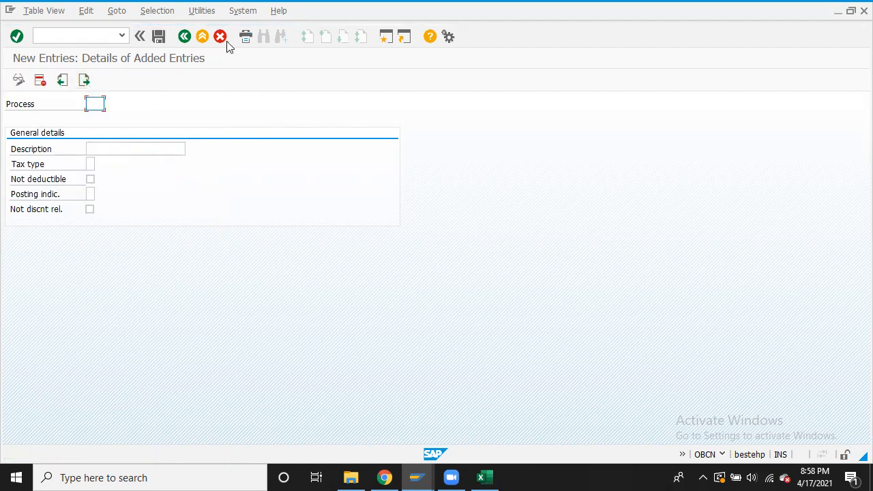
Enter process BOI with the description 'IGST Output B000'
type("BOI")
left_click(178, 147)
type("IGST ")
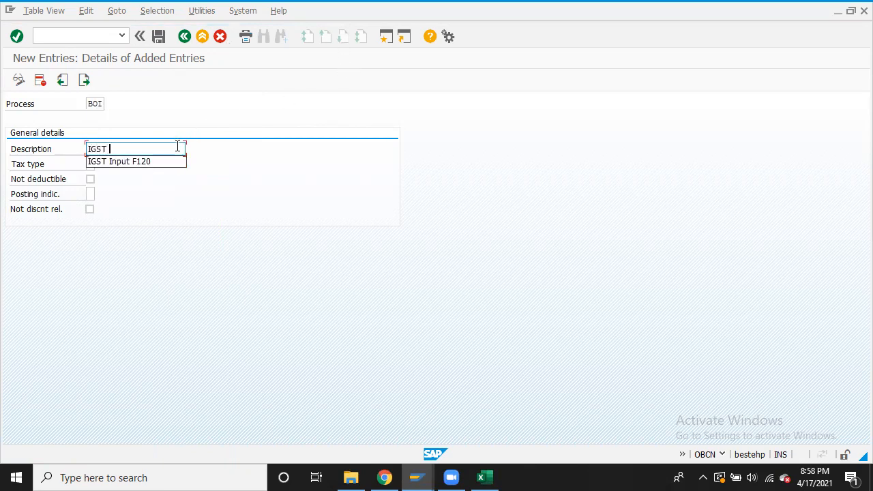
type("OUT")
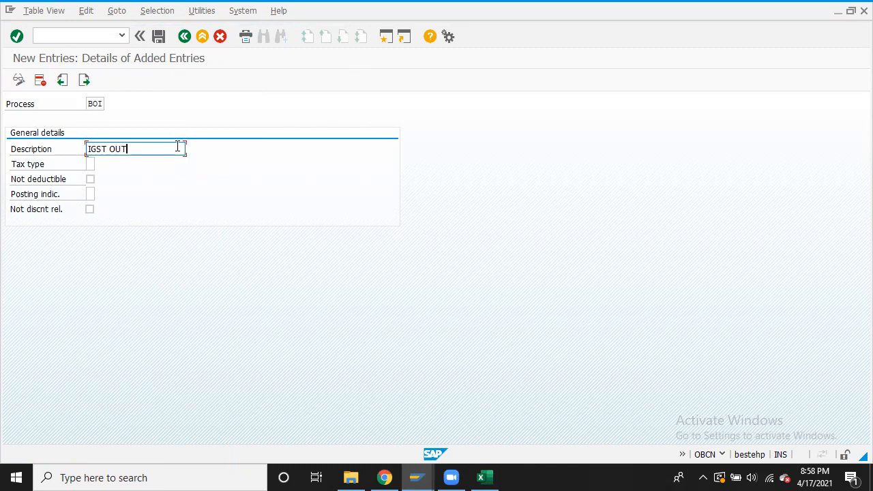
key("BackSpace")
type("utput B000")
Set tax type 1 Output tax and posting indicator 2, save, and open a blank entry
left_click(90, 165)
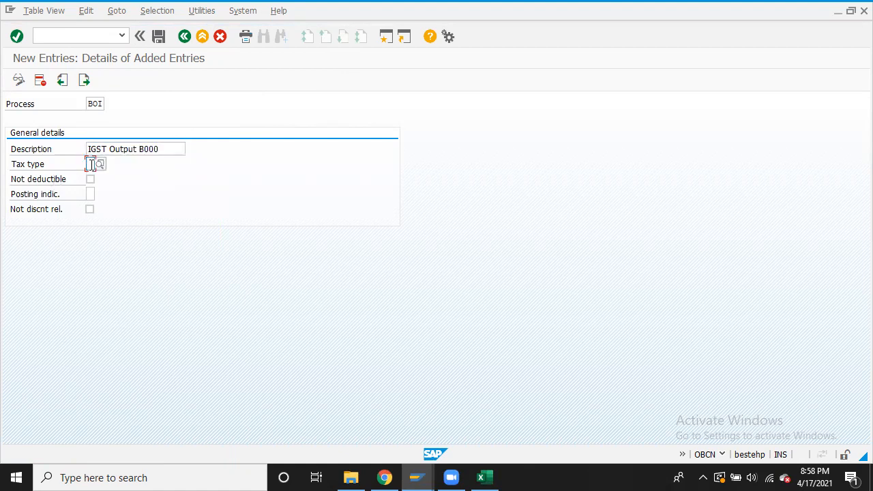
type("1")
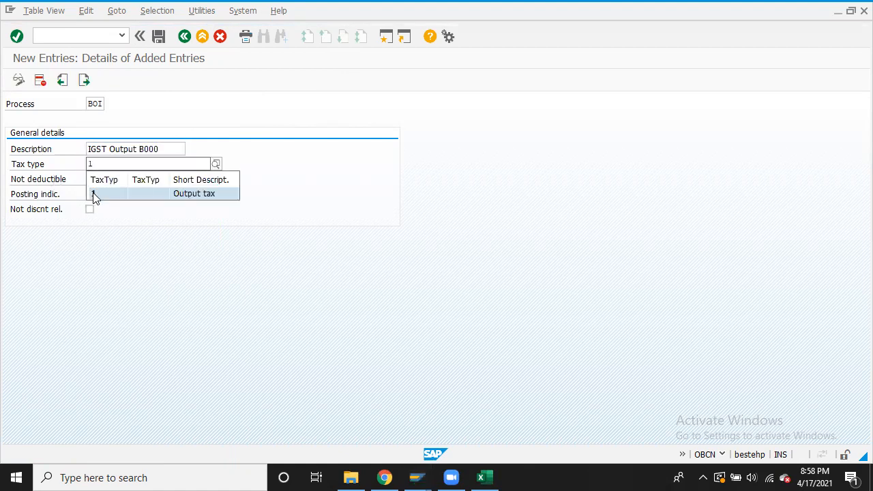
left_click(93, 194)
left_click(93, 194)
type("2")
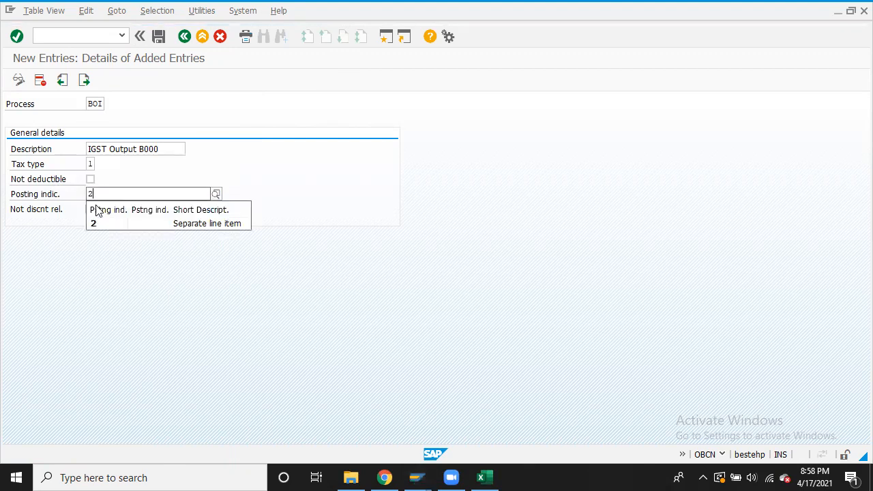
left_click(101, 221)
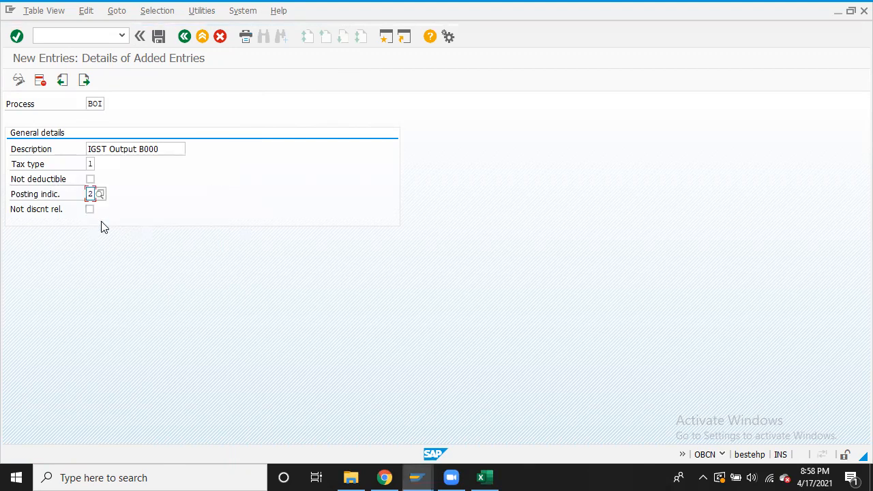
left_click(159, 35)
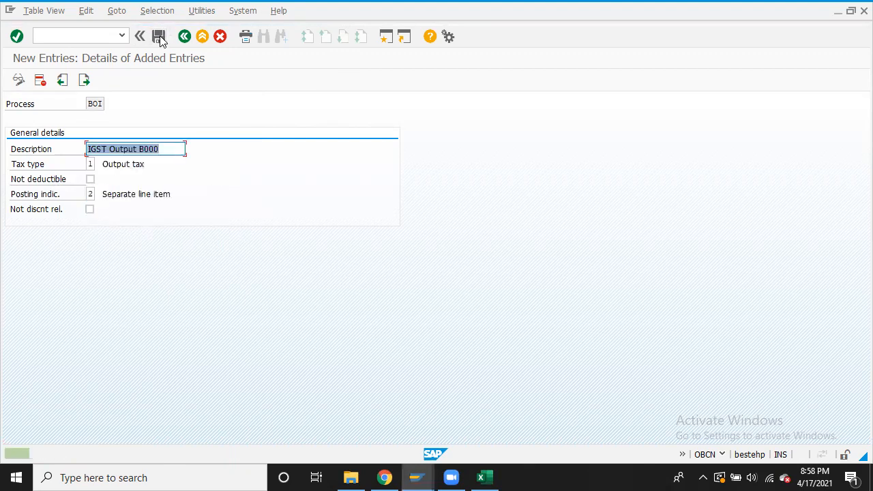
left_click(85, 81)
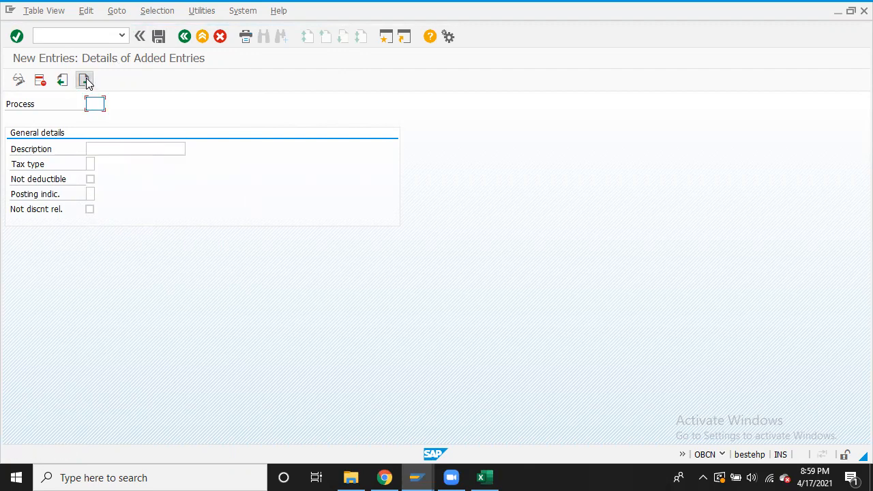
Enter process BRC with the description 'CGST RCM Output B000'
type("BRC")
left_click(135, 149)
type("CGST")
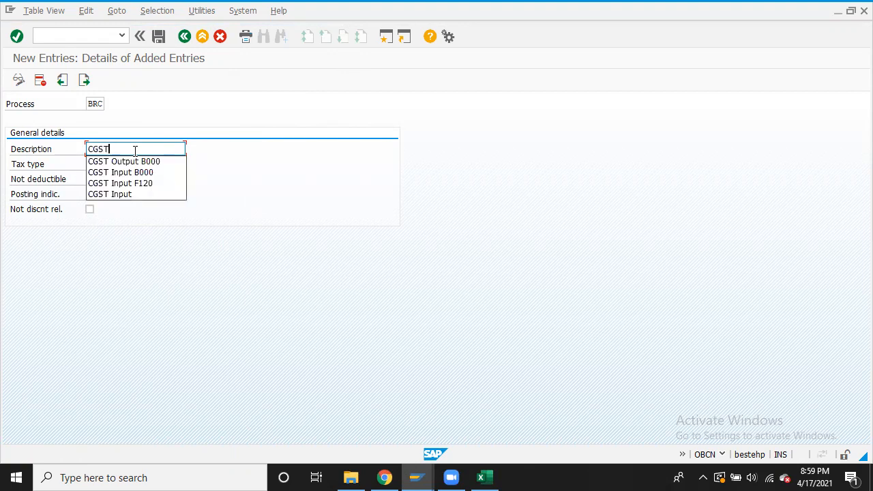
type(" R")
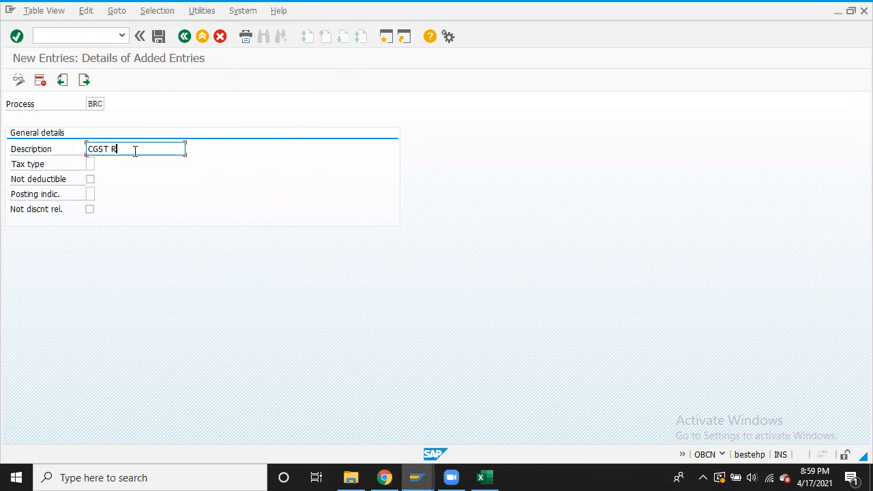
type("CM C")
type("ust")
type("utpu")
type("t B")
type("000")
Pick tax type 1 Output tax and posting indicator 2 via F4, save, and open a blank entry
left_click(92, 164)
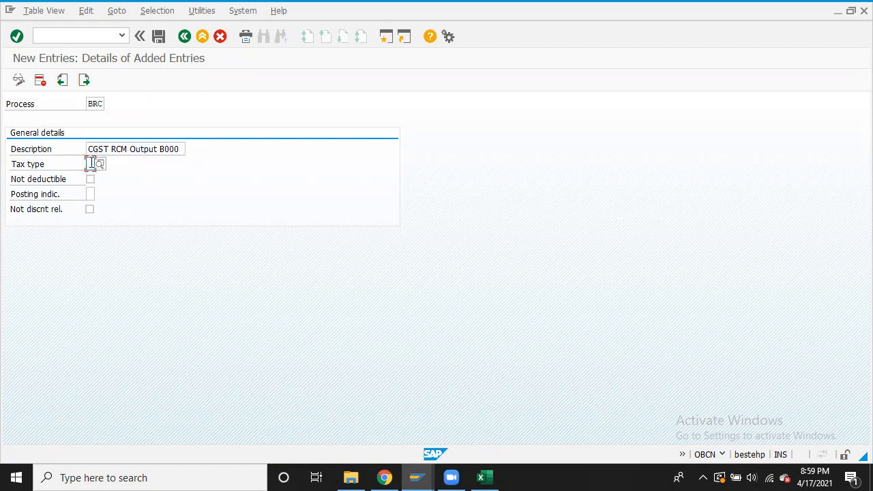
key("F4")
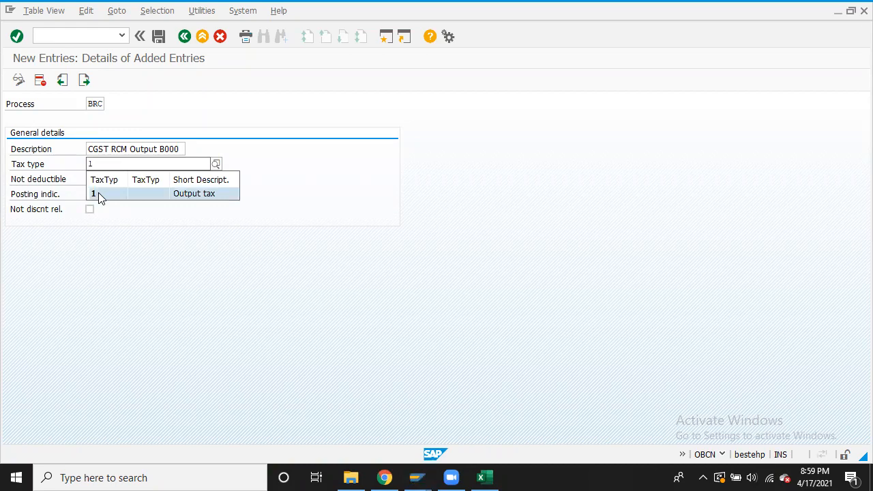
left_click(99, 192)
left_click(93, 193)
key("F4")
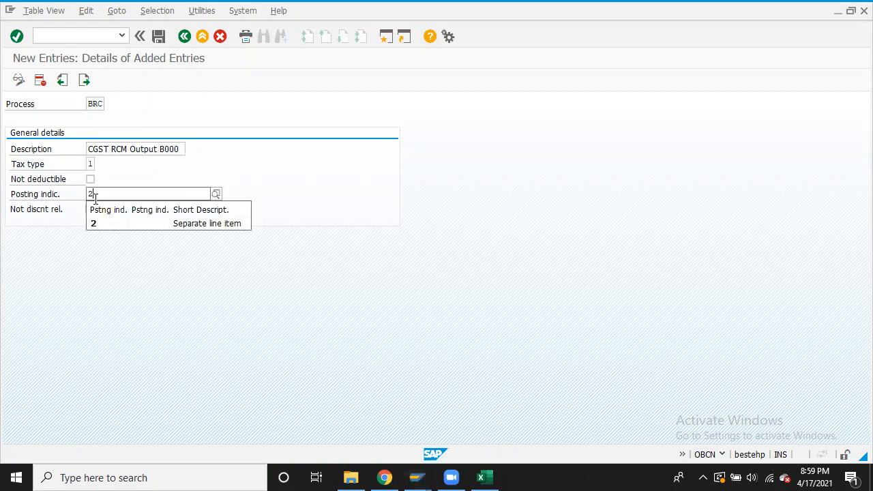
left_click(101, 223)
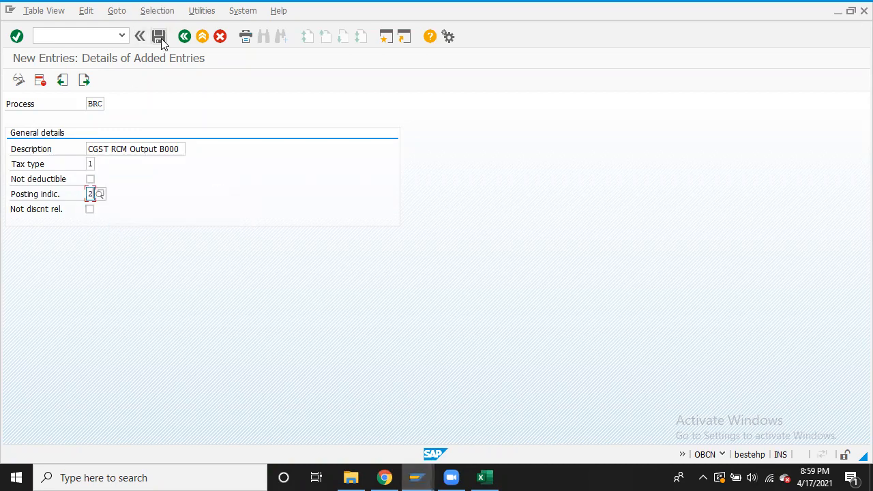
left_click(85, 81)
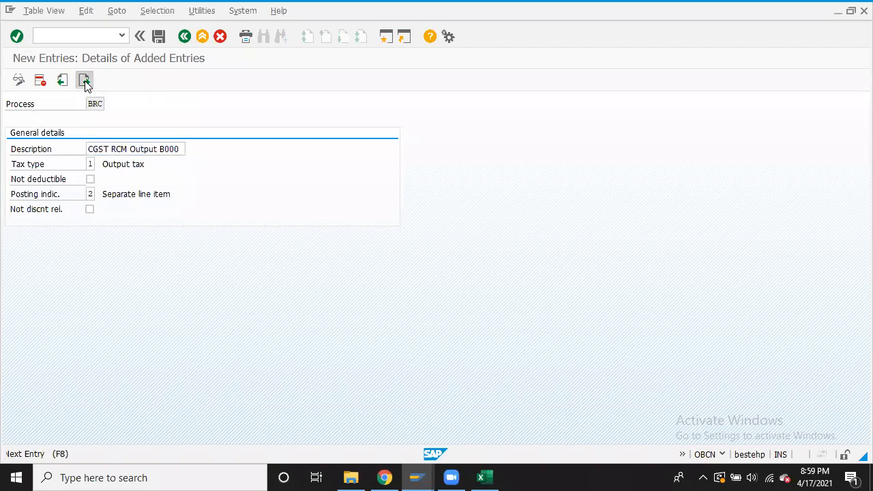
left_click(85, 81)
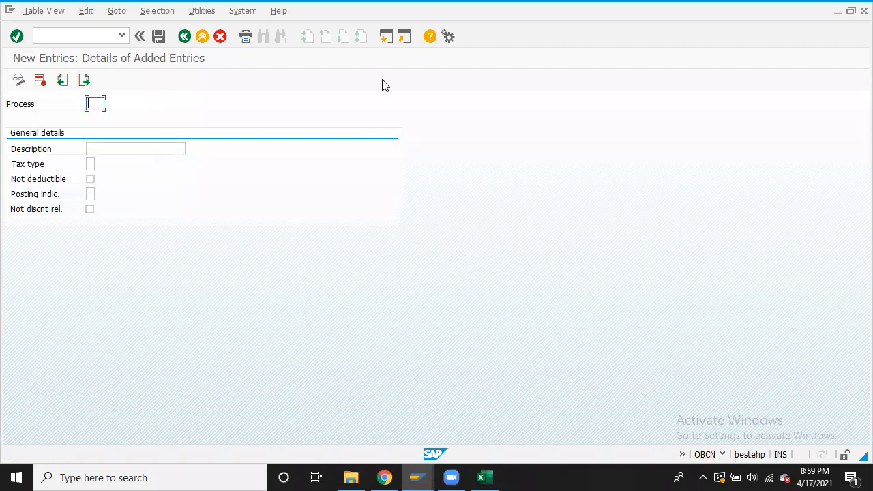
Enter process BRS with the description 'SGST RCM Output B000'
type("BO")
key("BackSpace")
type("RS")
left_click(156, 146)
type("SGS")
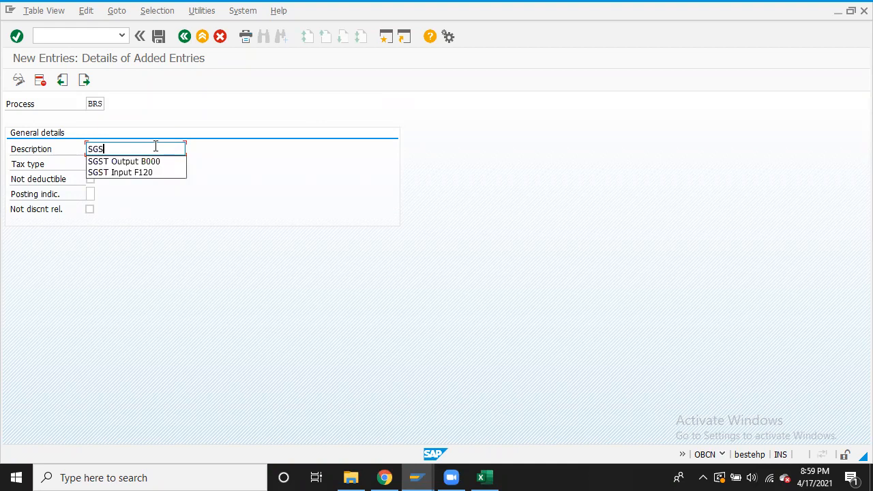
type("T RC")
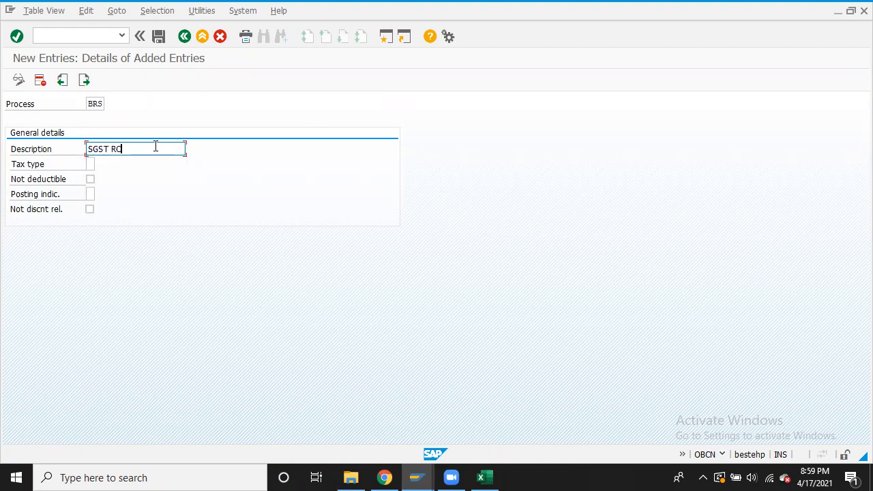
type("M Output B000")
Set tax type 1 and posting indicator 2 Separate line item, confirm, and begin the next process code
left_click(87, 163)
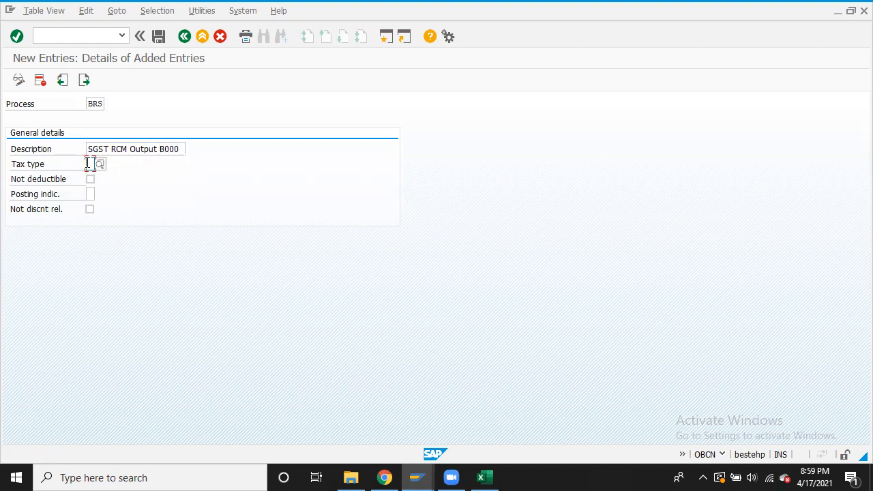
type("1")
left_click(91, 194)
type("2")
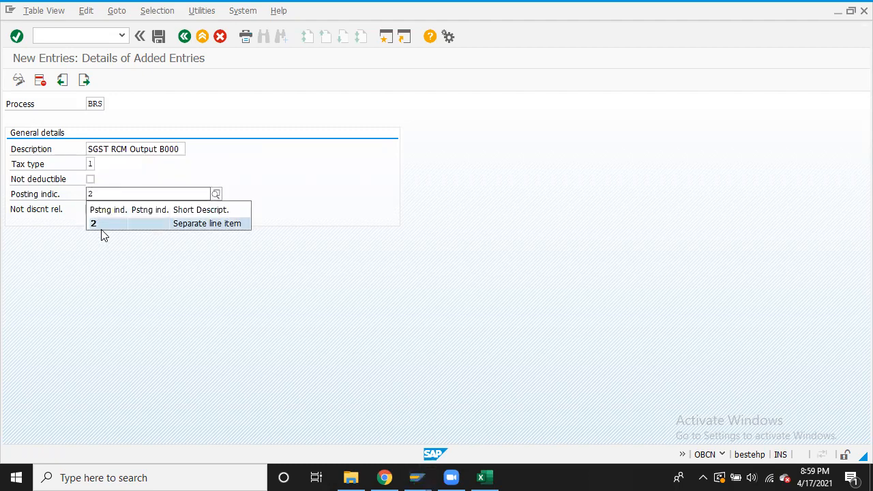
left_click(109, 224)
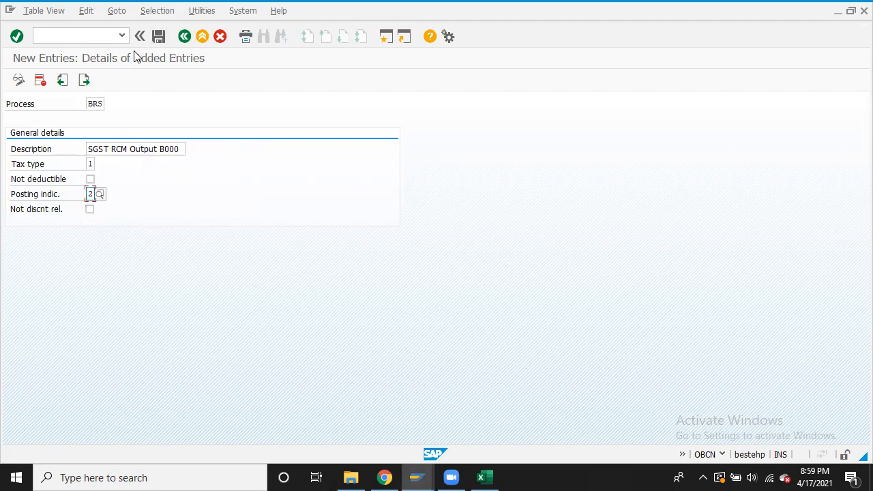
left_click(84, 80)
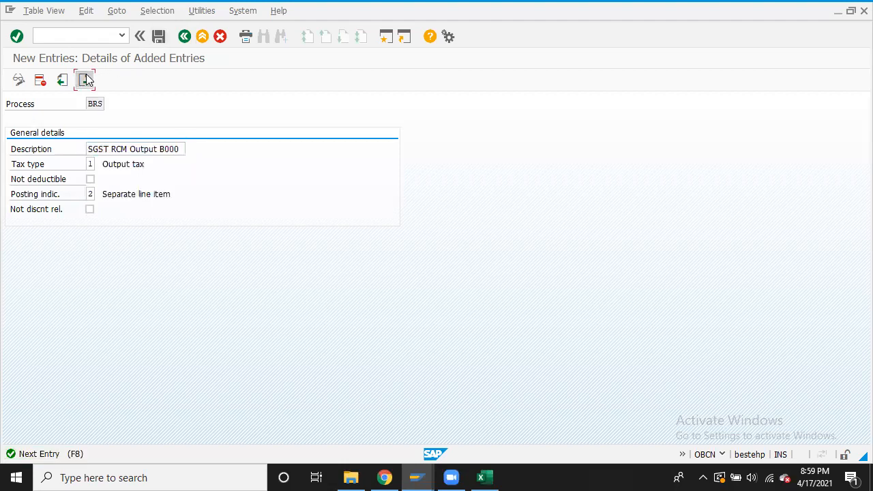
left_click(98, 101)
type("BE")
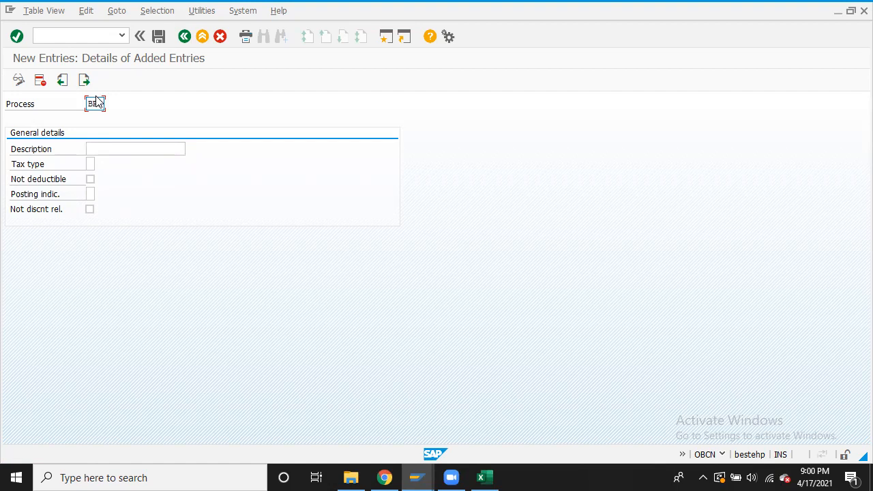
Enter the description 'IGST Rcm Output B000' for process BRI
left_click(119, 151)
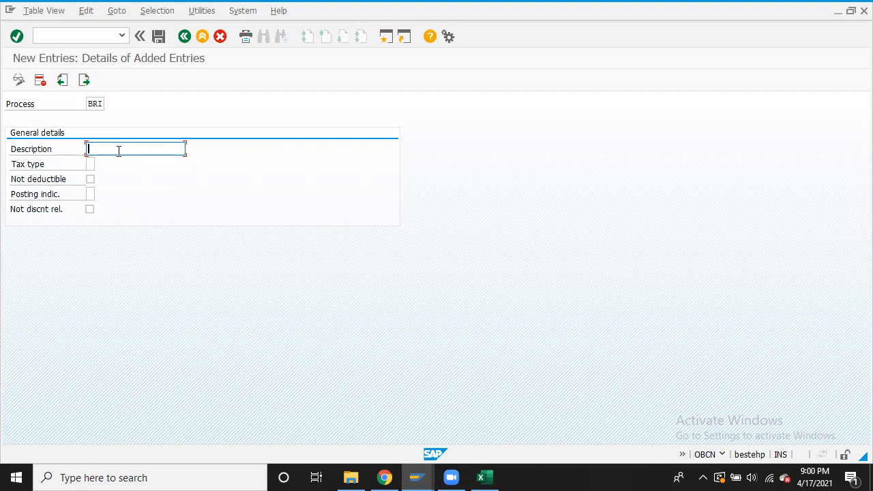
type("IGST")
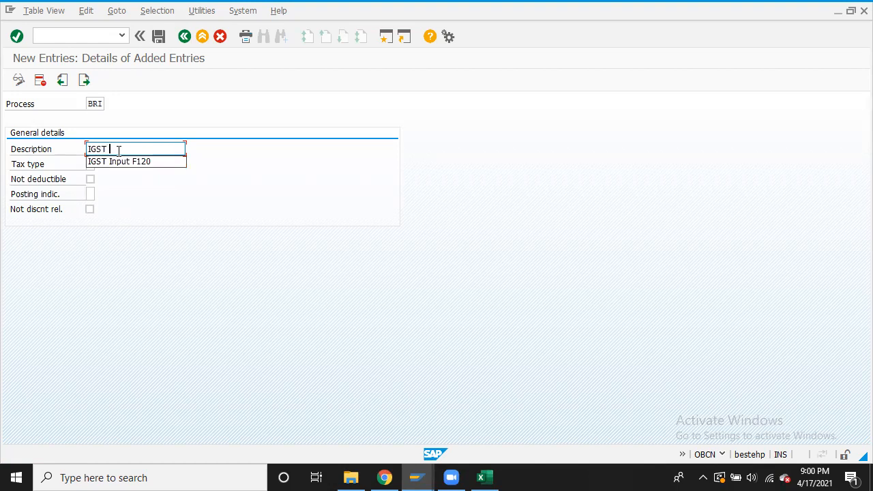
type(" O")
key("BackSpace")
type("RCM")
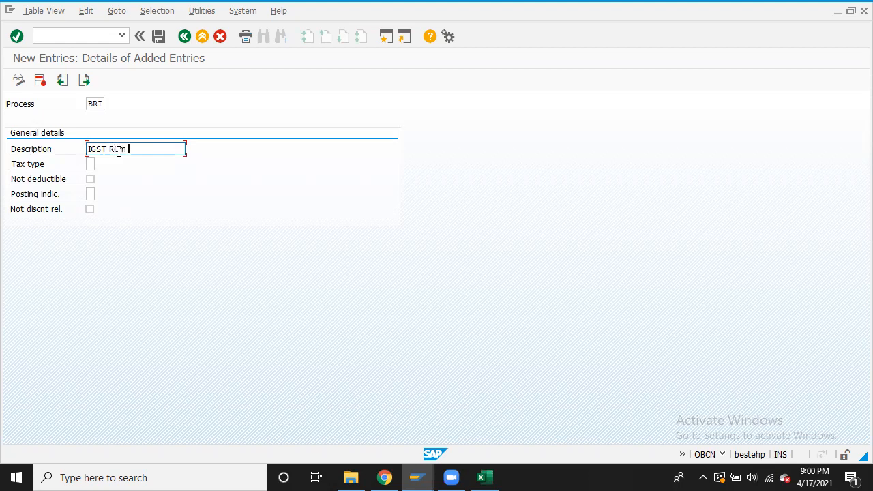
key("BackSpace")
key("BackSpace")
type("cm Output B000")
Set tax type 1 and posting indicator 2, save, and return to the Tax Processing overview
left_click(89, 164)
type("1")
left_click(92, 194)
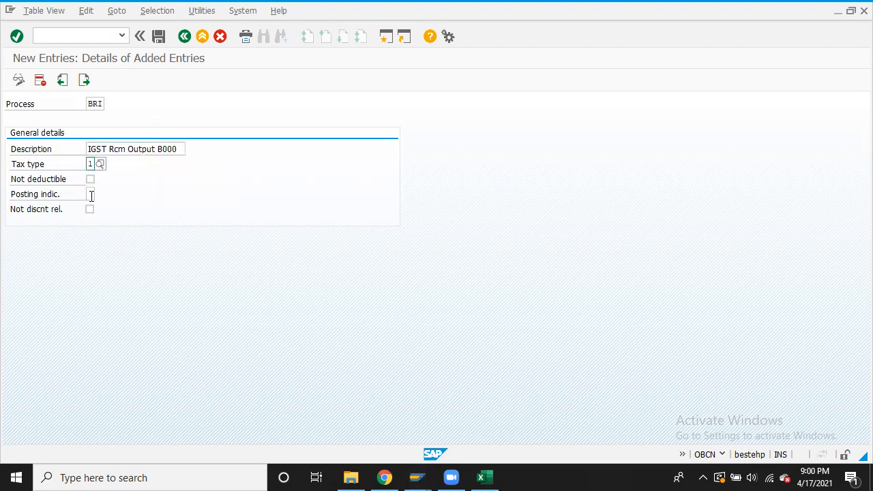
left_click(91, 194)
type("2")
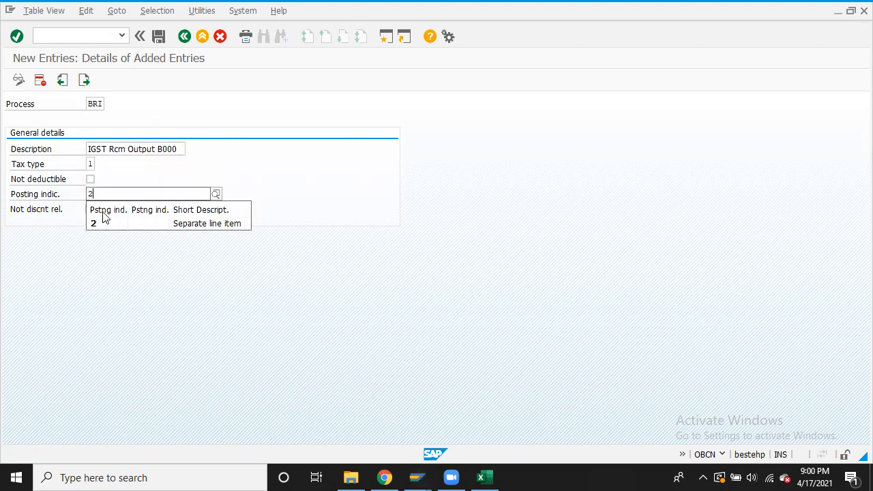
left_click(98, 219)
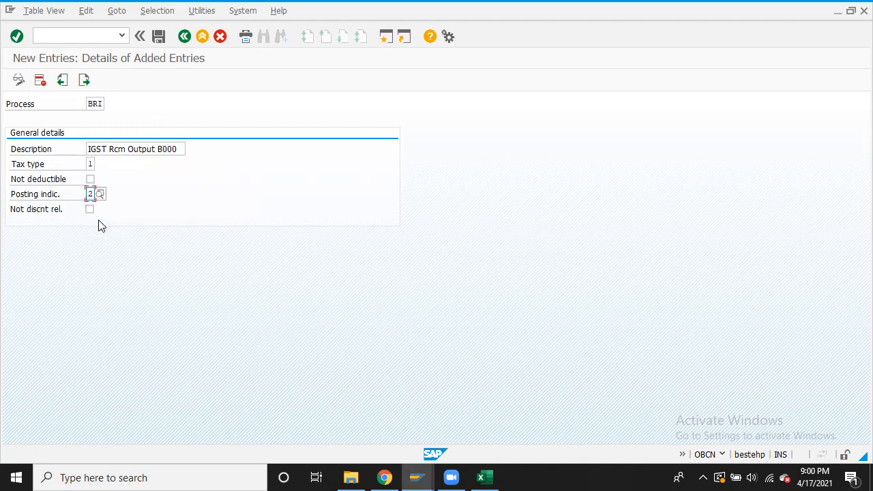
left_click(158, 38)
left_click(185, 38)
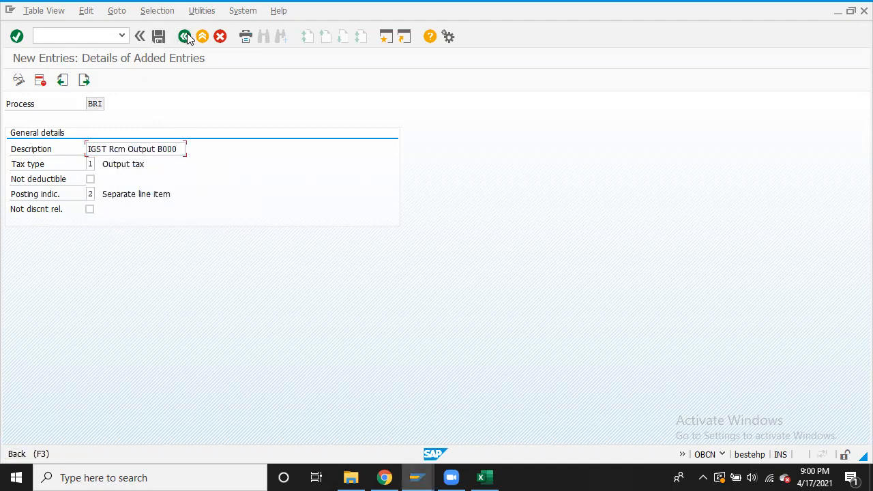
left_click(185, 37)
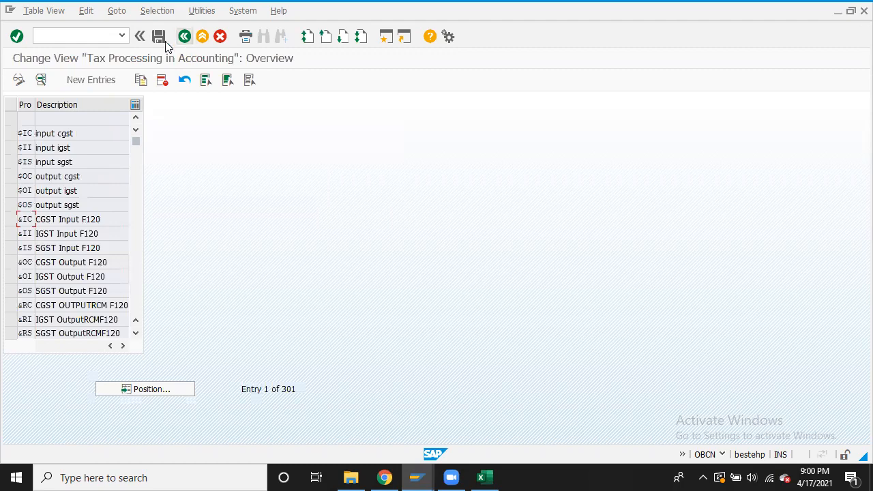
Save the tax processing changes and open Define Procedures under Check Calculation Procedure
left_click(154, 38)
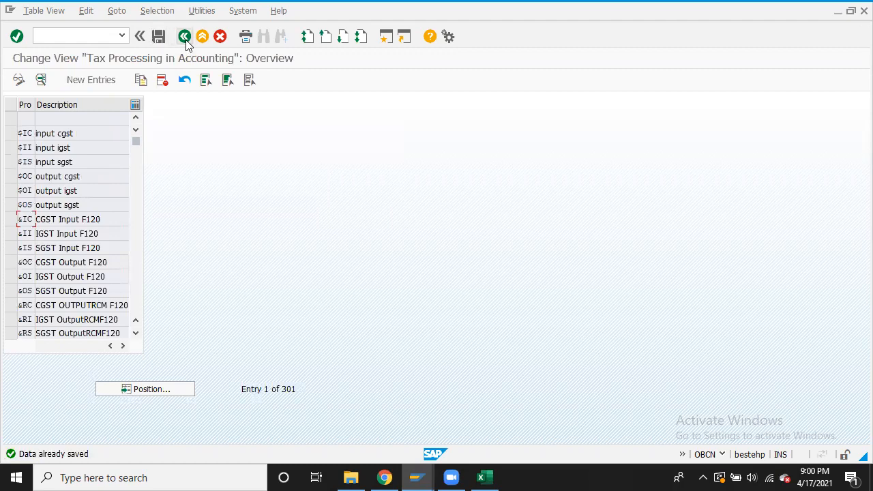
left_click(184, 37)
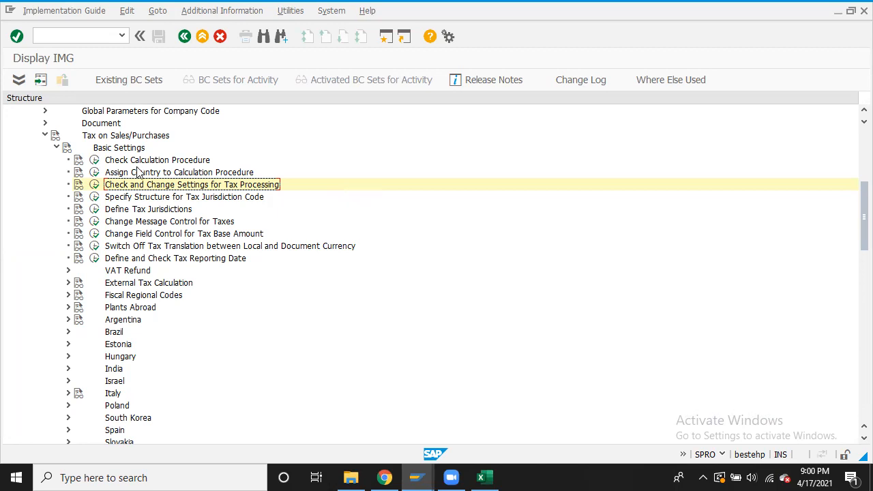
left_click(95, 162)
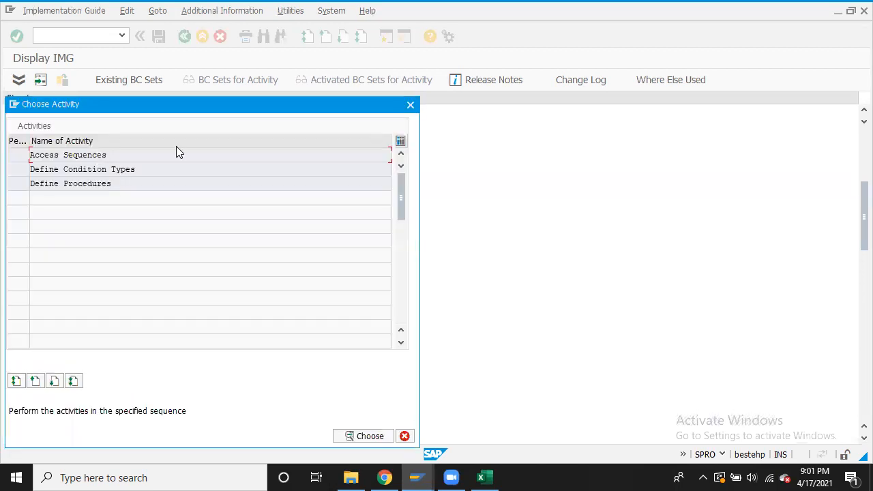
double_click(64, 183)
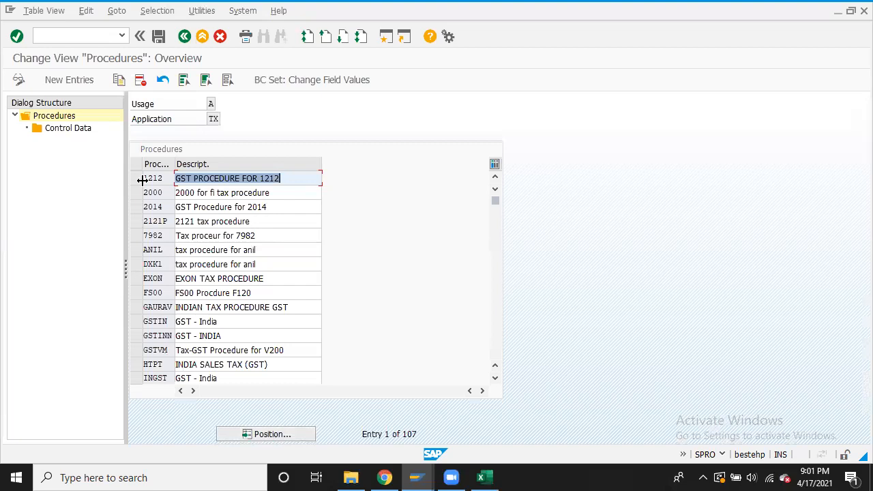
Add procedure BTAXIN described 'B000 Procedure', save it under a customizing request, and select it
left_click(85, 80)
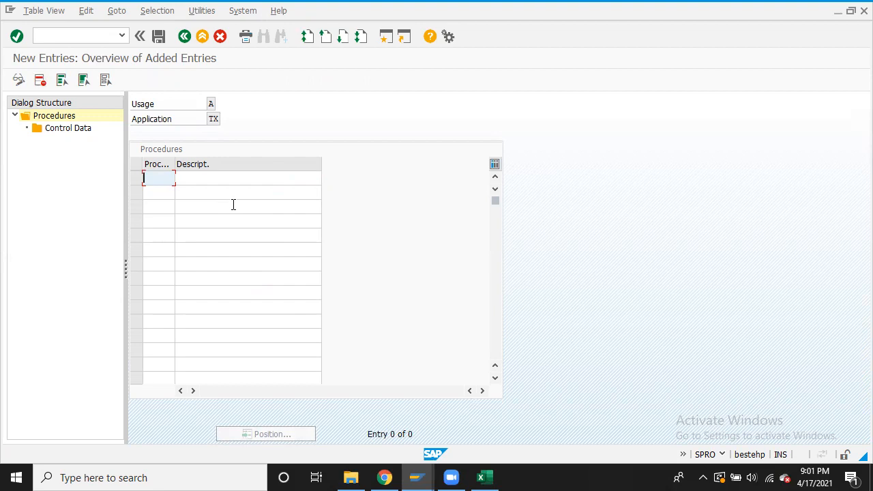
type("BTAXIN")
left_click(245, 176)
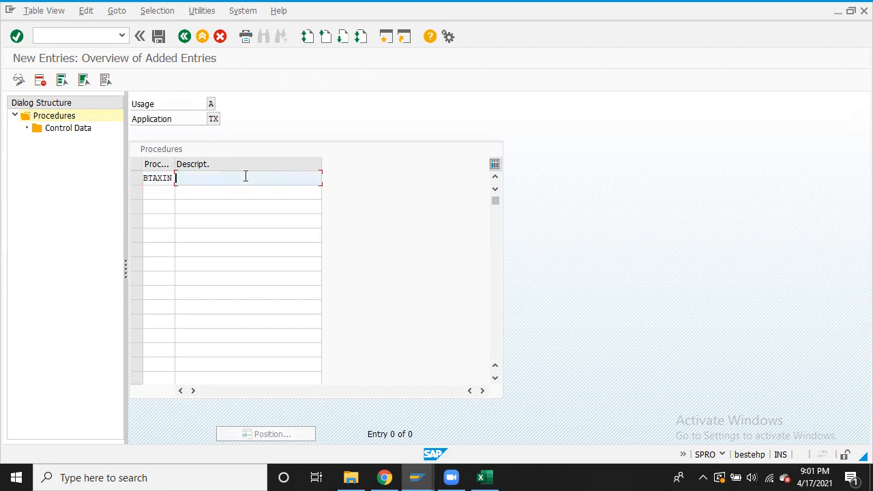
type("B000 Procedure")
left_click(159, 38)
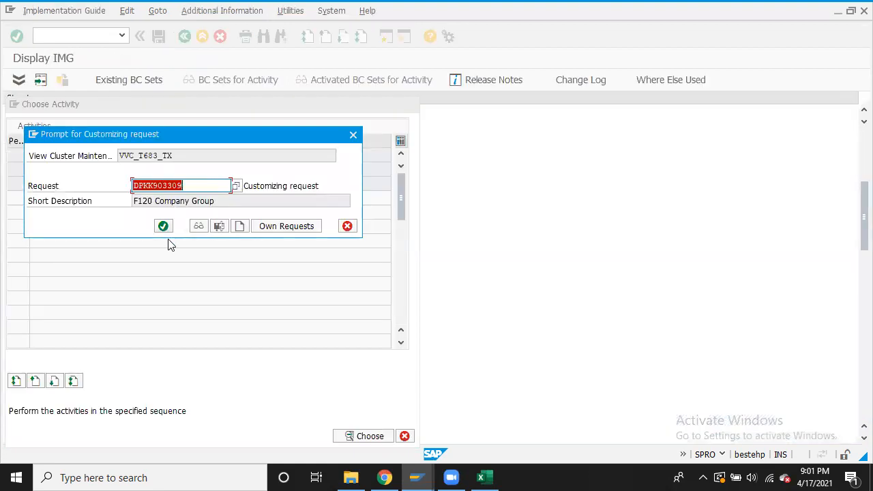
left_click(164, 225)
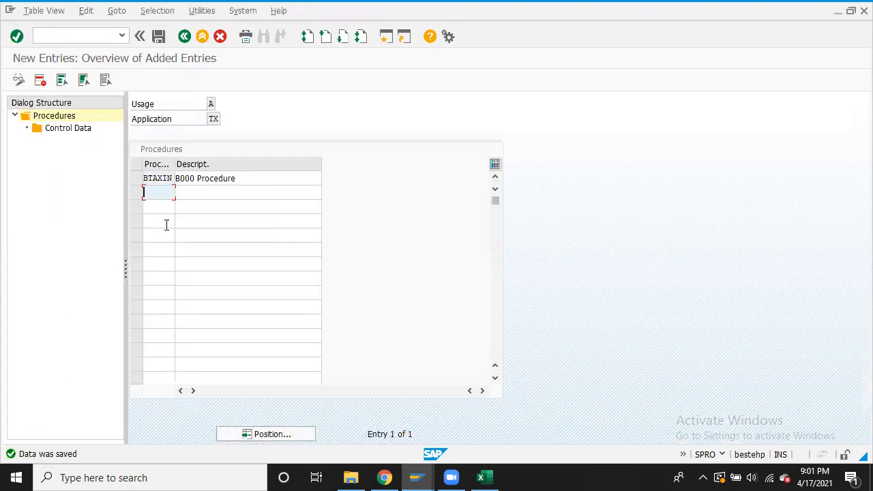
left_click(135, 180)
Open BTAXIN's Control Data for new entries and switch to the Excel notes workbook
double_click(69, 130)
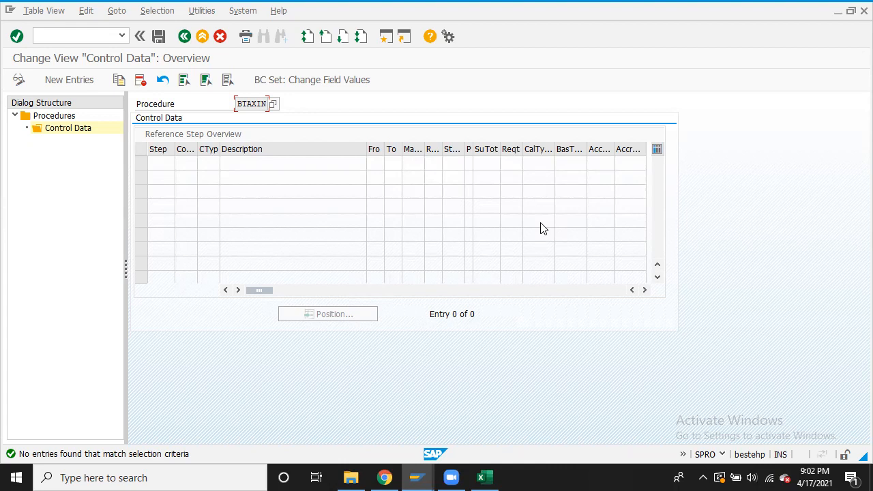
left_click(69, 80)
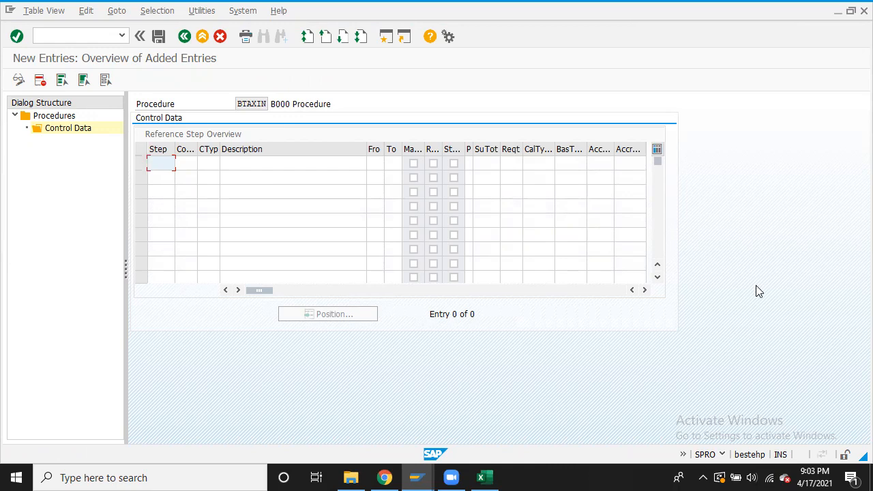
key("alt+Tab")
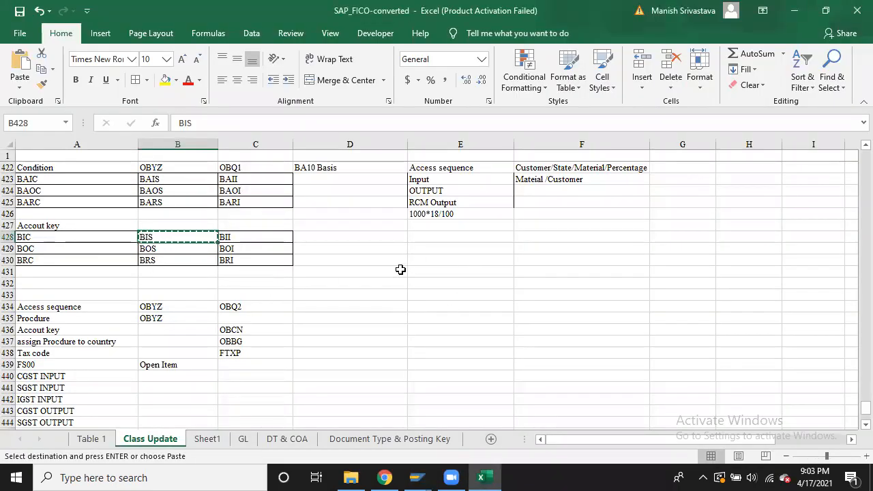
Enter step numbers 10, 20 … 100 down Excel cells E431:E440, then return to SAP
left_click(422, 270)
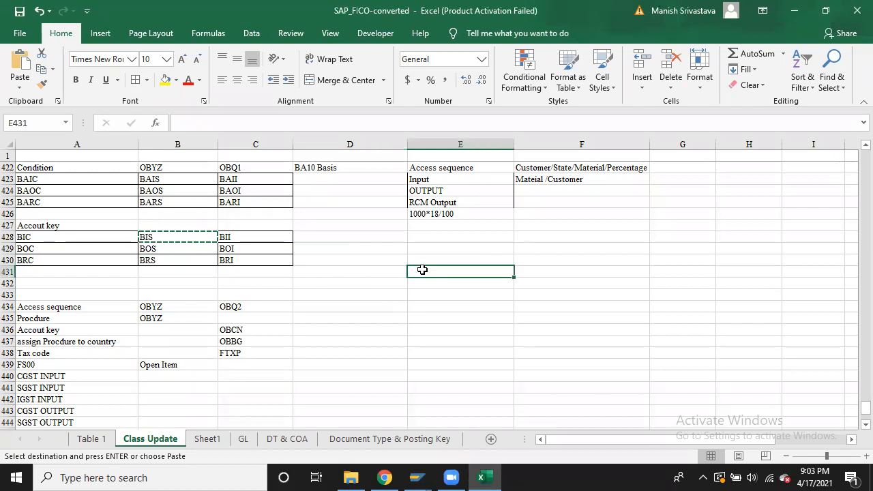
type("10")
key("Return")
type("20")
key("Return")
type("30")
key("Return")
type("40")
key("Return")
type("50")
key("Return")
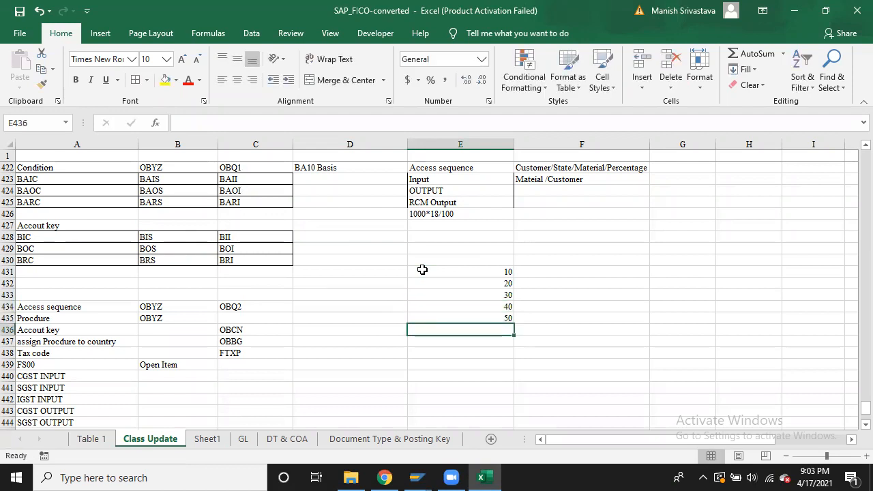
type("60")
key("Return")
type("70")
key("Return")
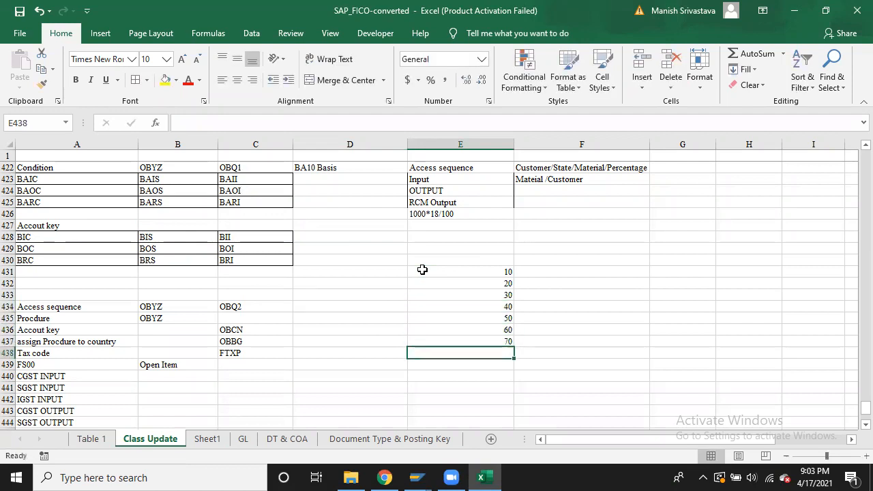
type("80")
key("Return")
type("90")
key("Return")
type("100")
key("Right")
key("Up")
key("Up")
key("Up")
key("Up")
key("Up")
key("Up")
key("Up")
key("Up")
key("Up")
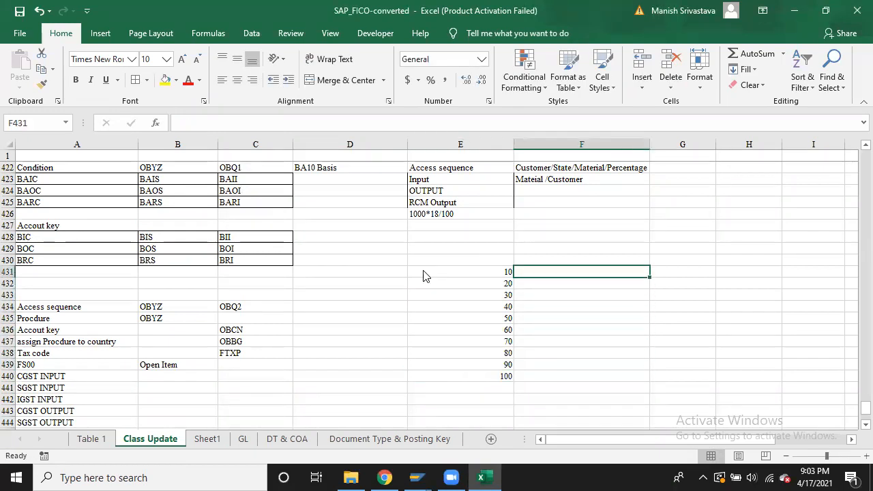
key("alt+Tab")
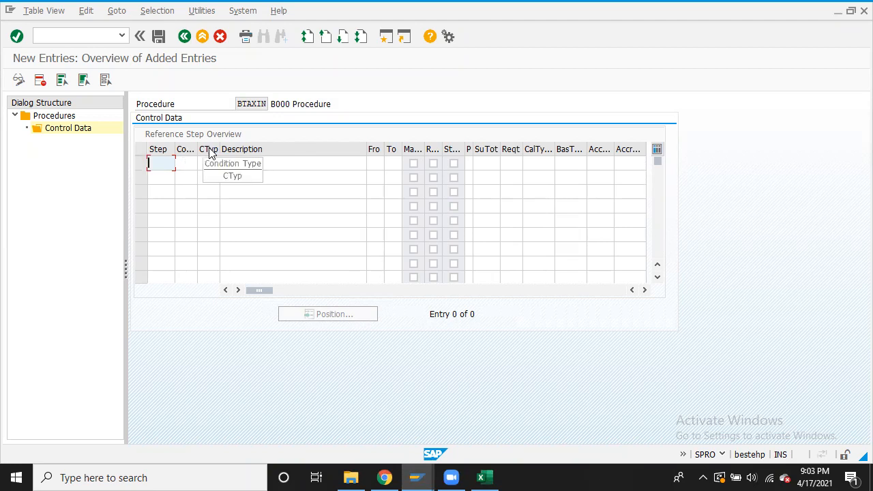
Enter condition type BA10 in cell F431 beside step 10
key("alt+Tab")
left_click(48, 179)
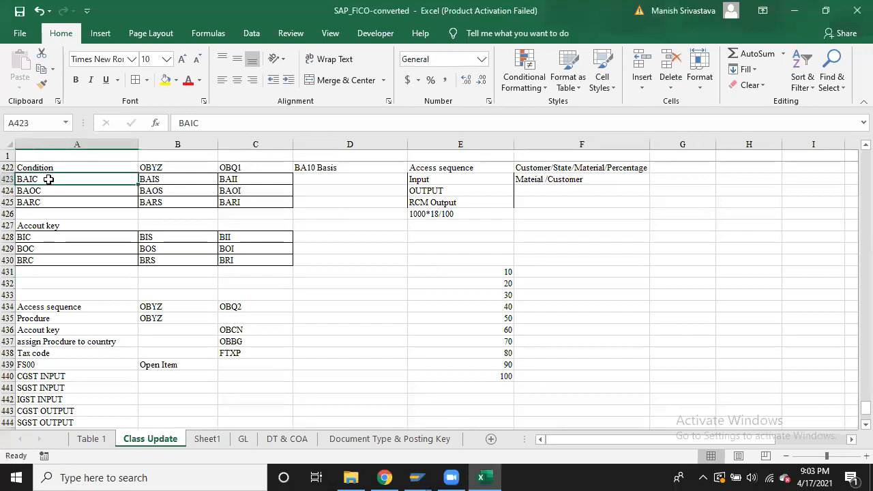
left_click(566, 272)
type("Ba10A10")
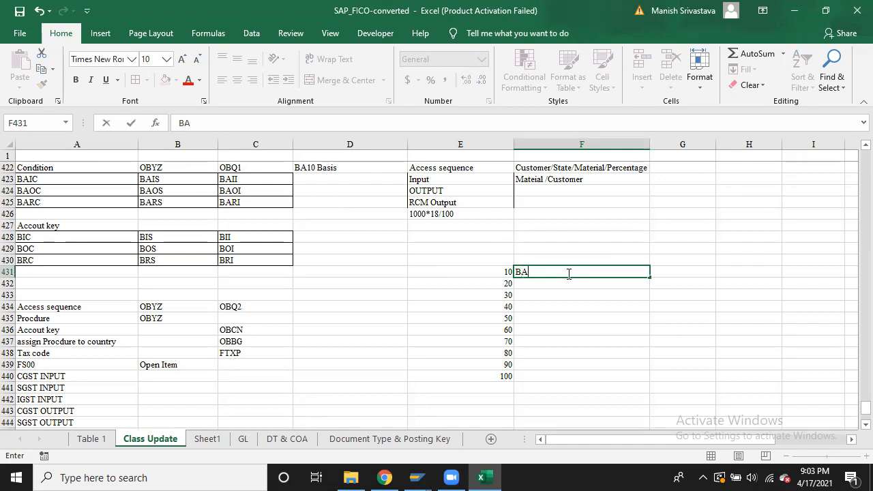
key("Return")
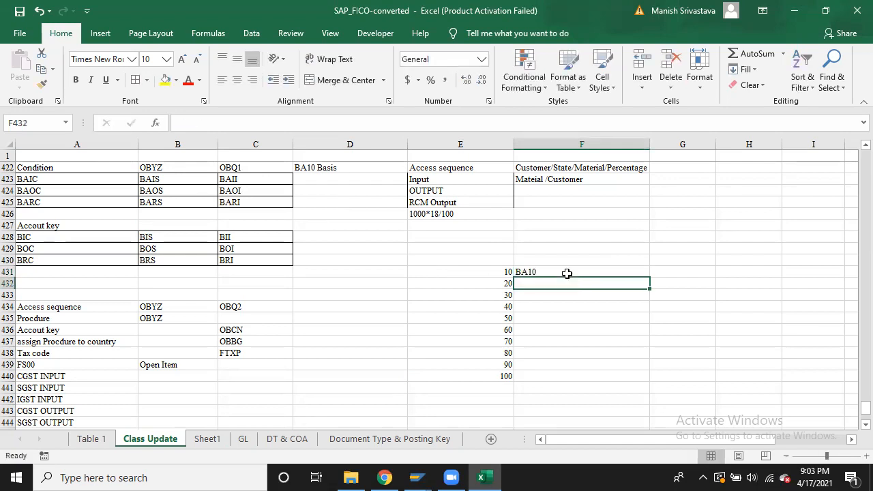
Copy the BAIC, BAIS, BAII row and paste it transposed into F432:F434
left_click(25, 180)
key("shift+Right")
key("shift+Right")
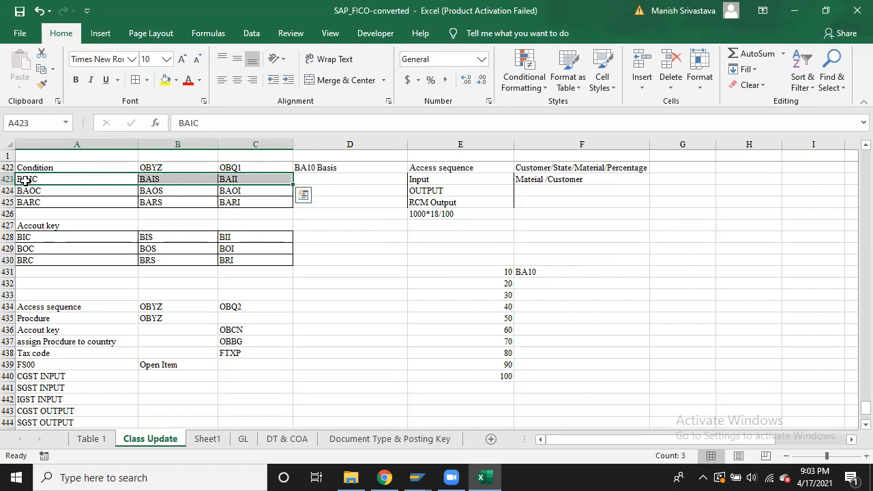
key("ctrl+c")
left_click(564, 282)
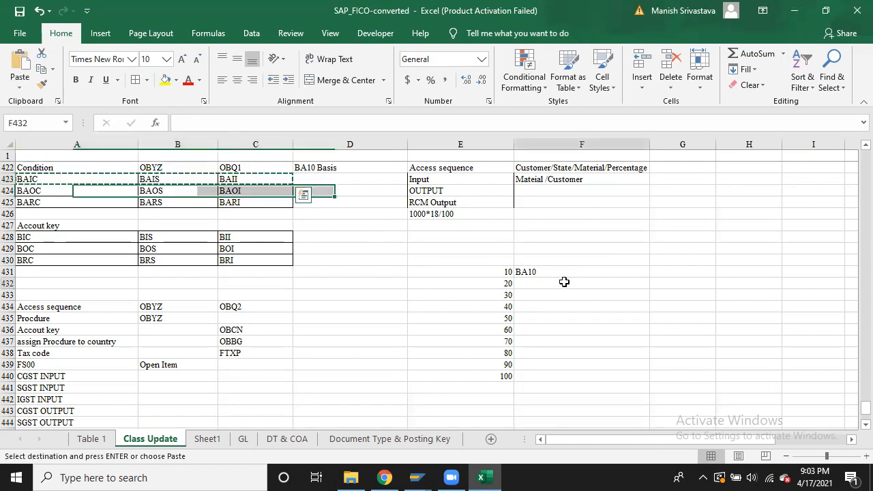
key("ctrl+alt+v")
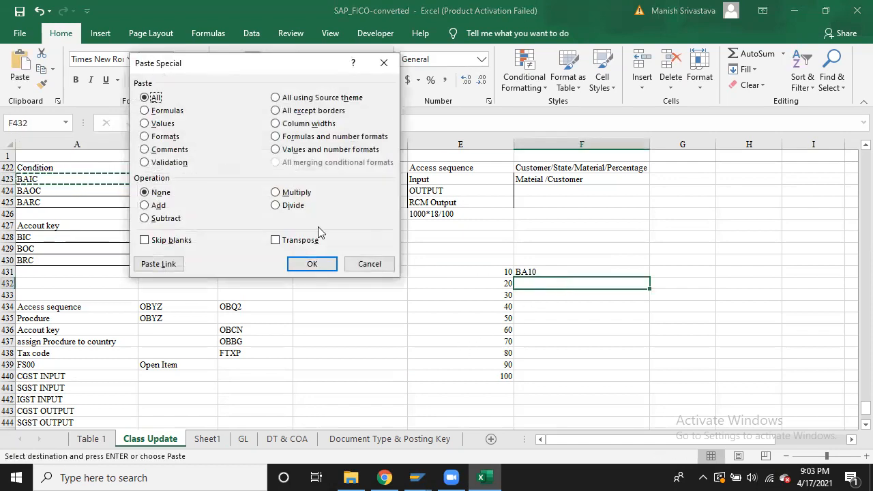
left_click(305, 241)
left_click(311, 263)
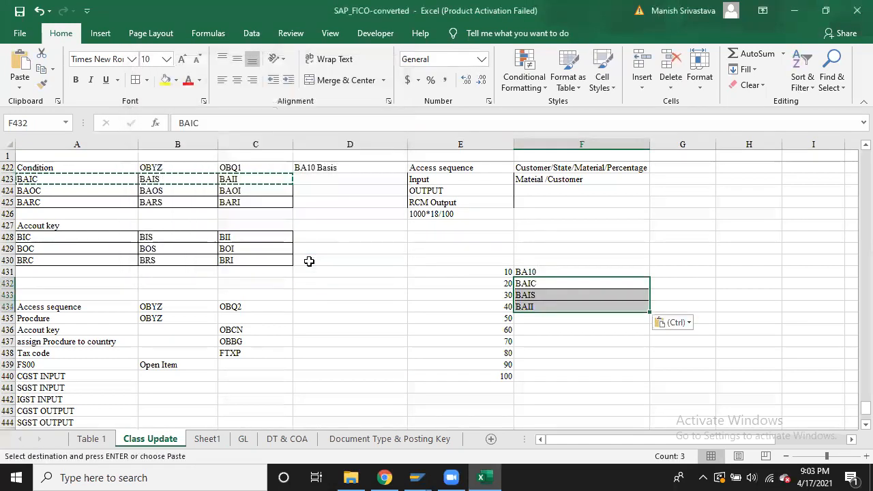
Copy the BAOC, BAOS, BAOI row and paste it transposed into F435:F437
left_click(62, 196)
left_click_drag(62, 195, 249, 193)
key("ctrl+c")
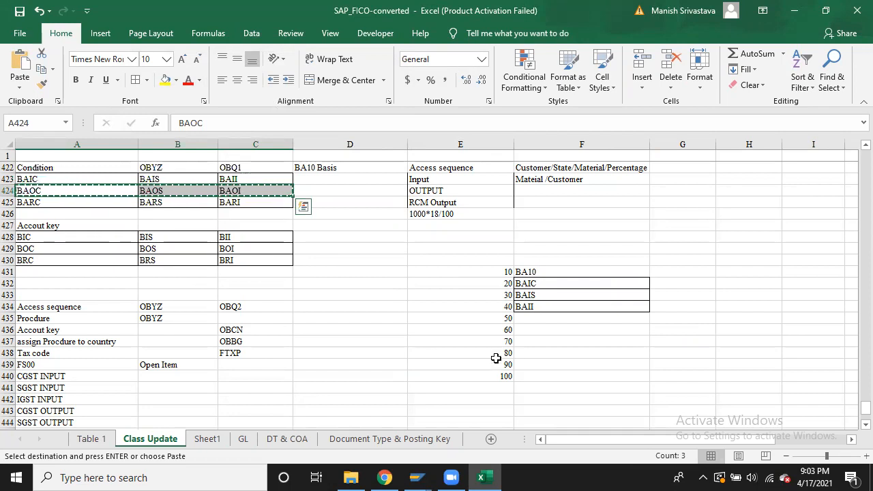
left_click(553, 316)
key("ctrl+alt+v")
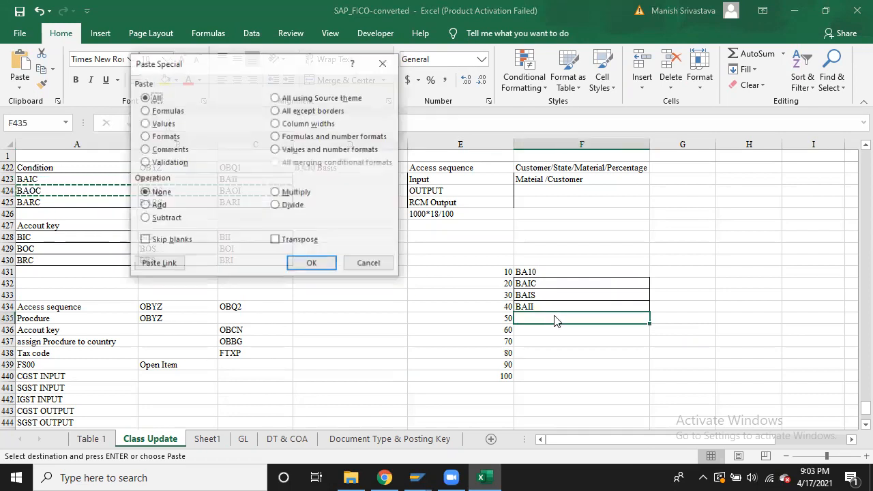
left_click(310, 240)
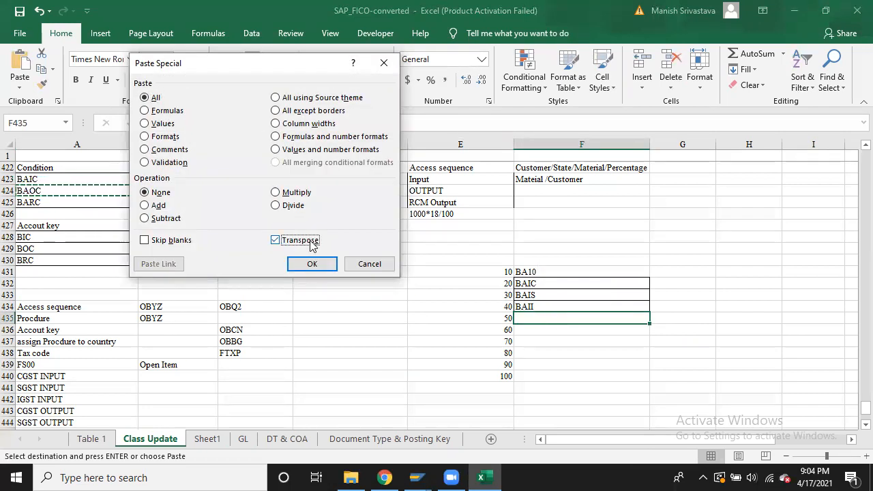
left_click(312, 264)
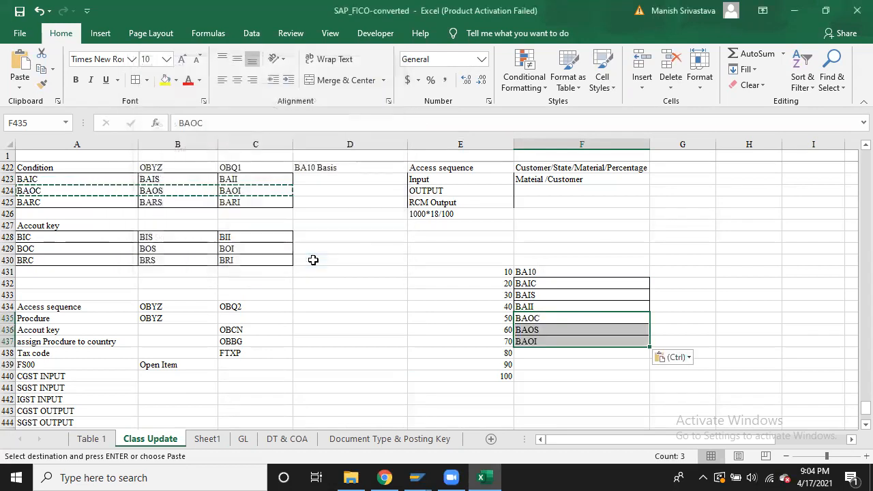
Copy the BARC, BARS, BARI row and paste it transposed into F438:F440
left_click(76, 201)
key("shift+Right")
key("shift+Right")
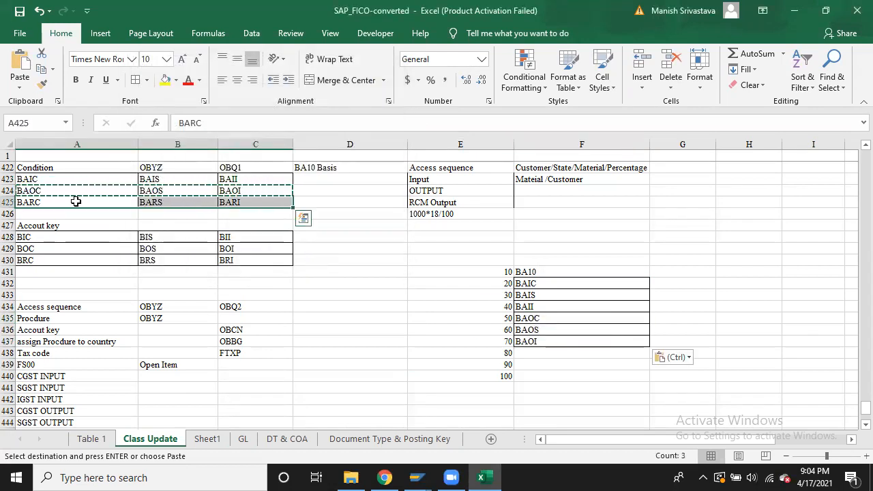
key("ctrl+c")
left_click(543, 353)
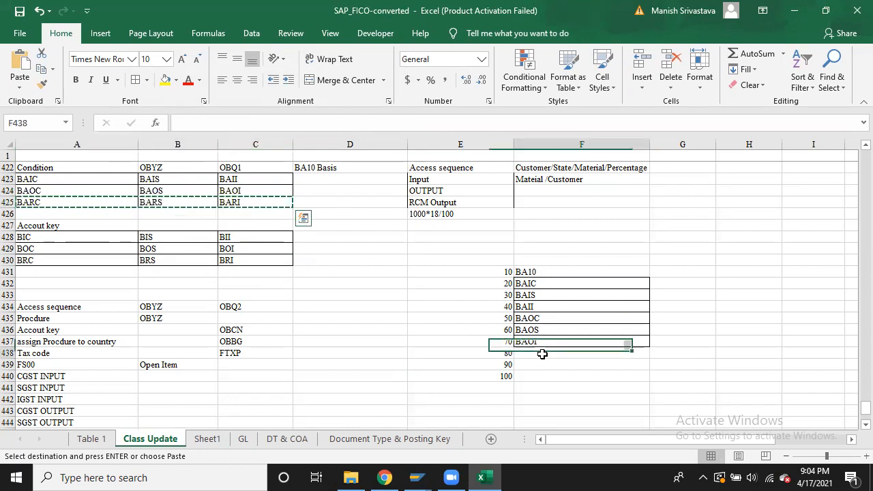
key("ctrl+alt+v")
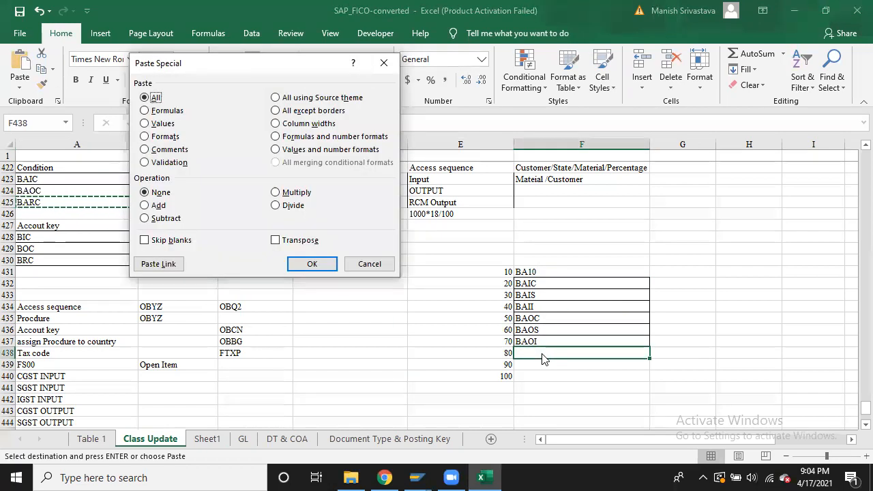
left_click(304, 241)
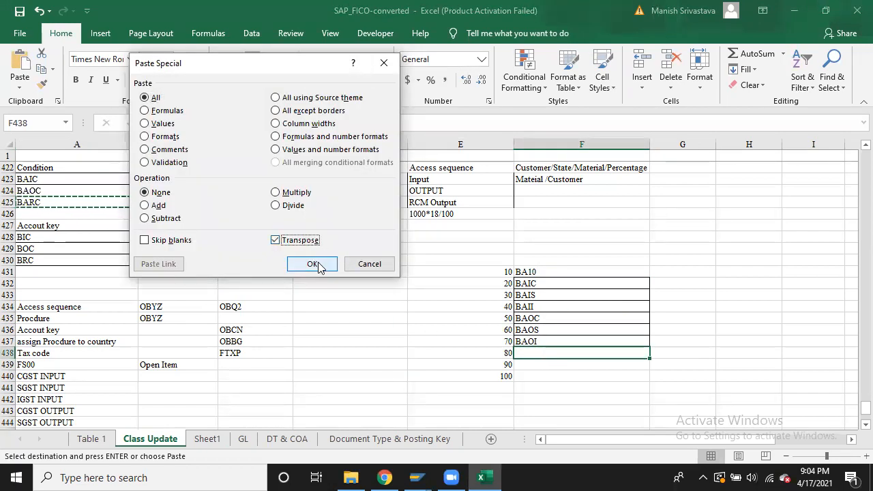
left_click(317, 263)
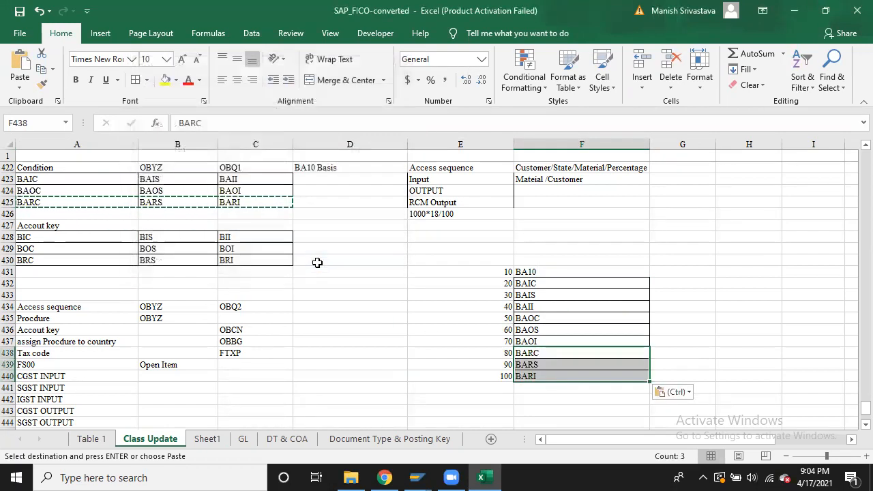
Select the step numbers 10–100 in E431:E440 for copying
left_click(492, 270)
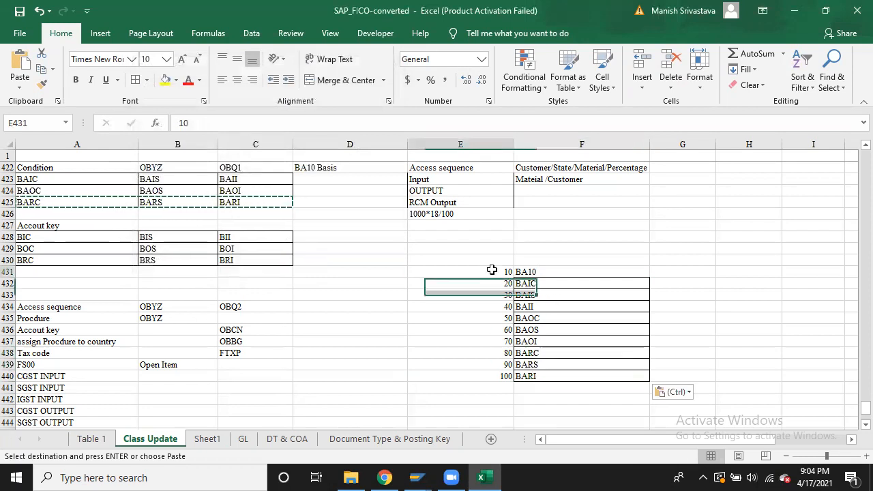
left_click(572, 282)
left_click(493, 272)
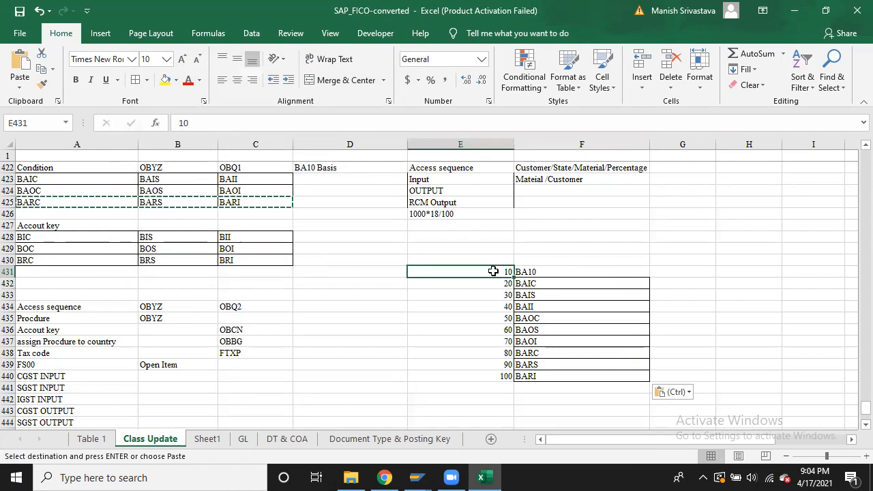
key("ctrl+shift+Down")
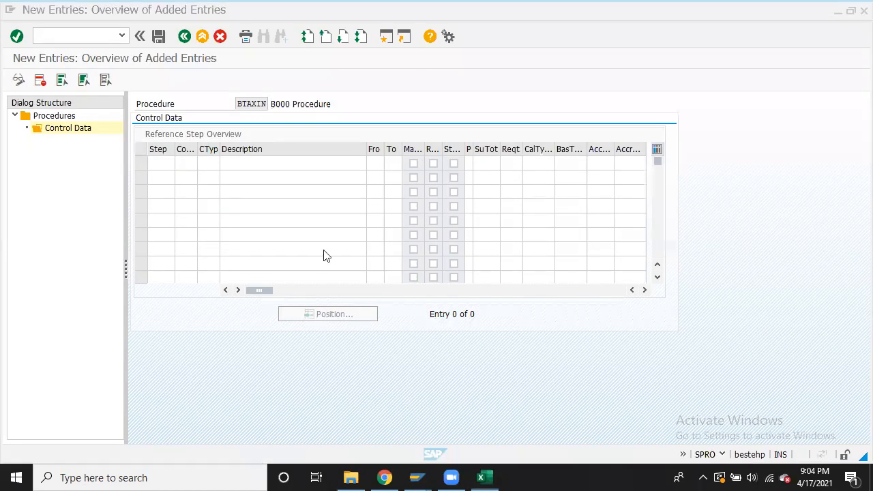
Paste steps 10–90 into BTAXIN's Step column and add step 100 in the next row
key("alt+Tab")
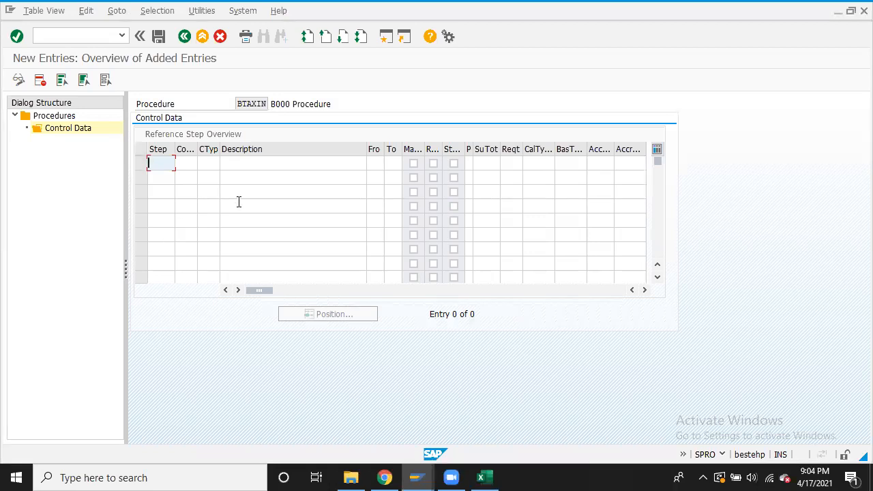
key("ctrl+v")
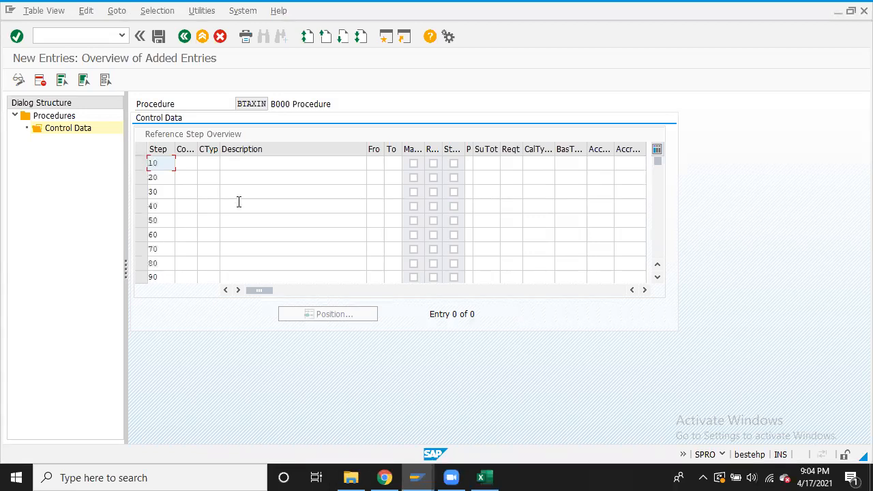
left_click(659, 279)
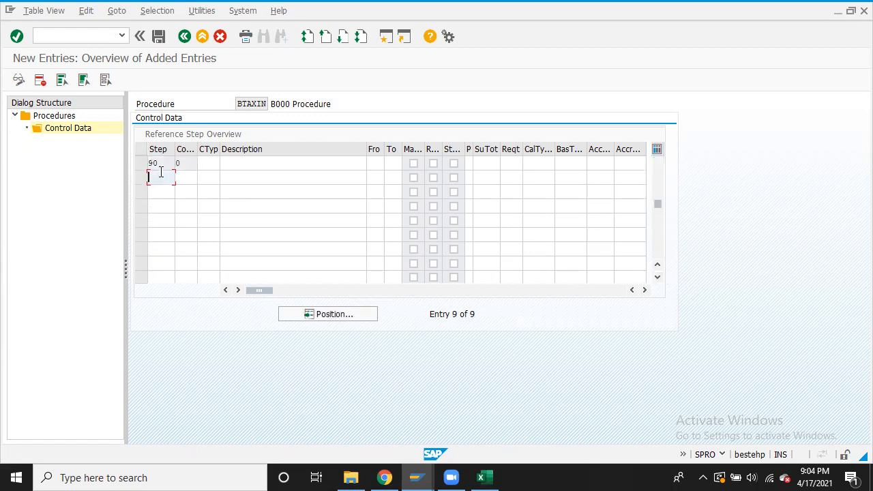
type("100")
left_click(658, 170)
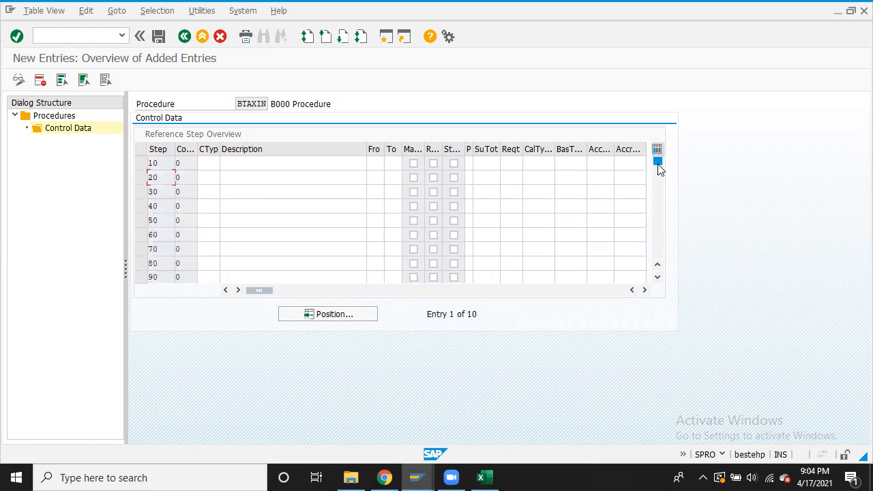
left_click(212, 164)
key("alt+Tab")
Copy condition types BA10 through BARS from F431:F439 into the CTyp column of steps 10–90
key("Escape")
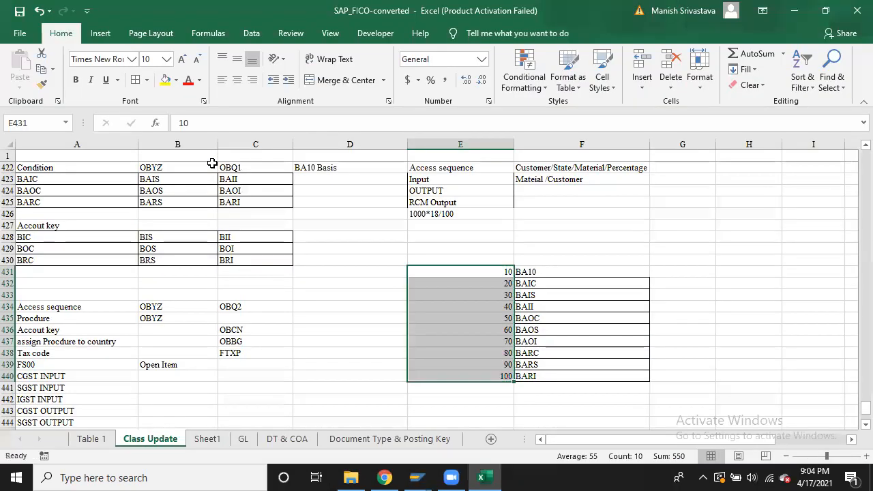
key("alt+Tab")
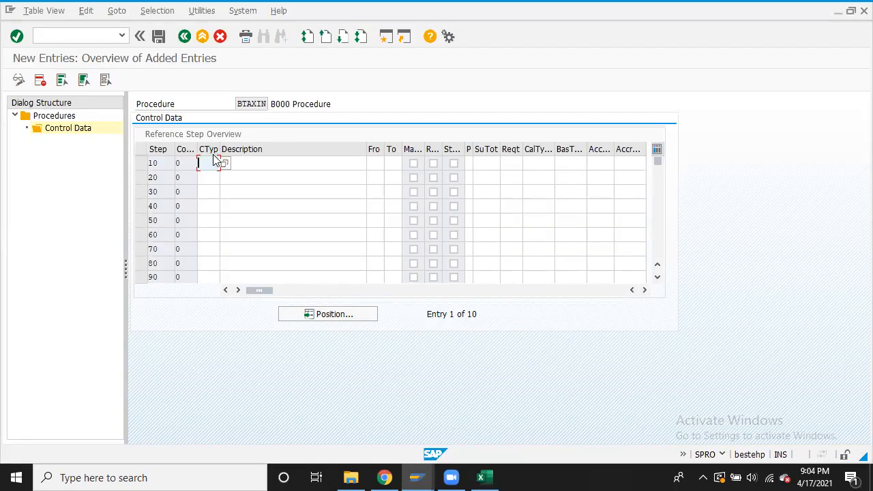
key("alt+Tab")
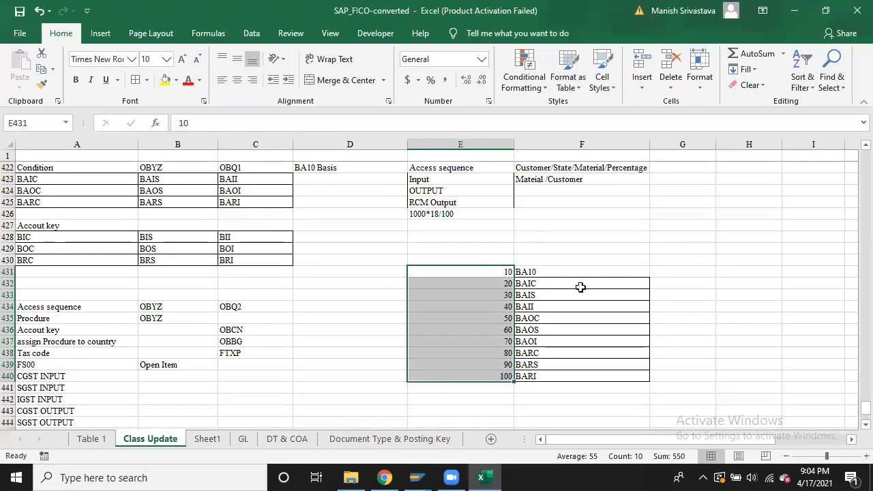
left_click(562, 271)
key("alt+Tab")
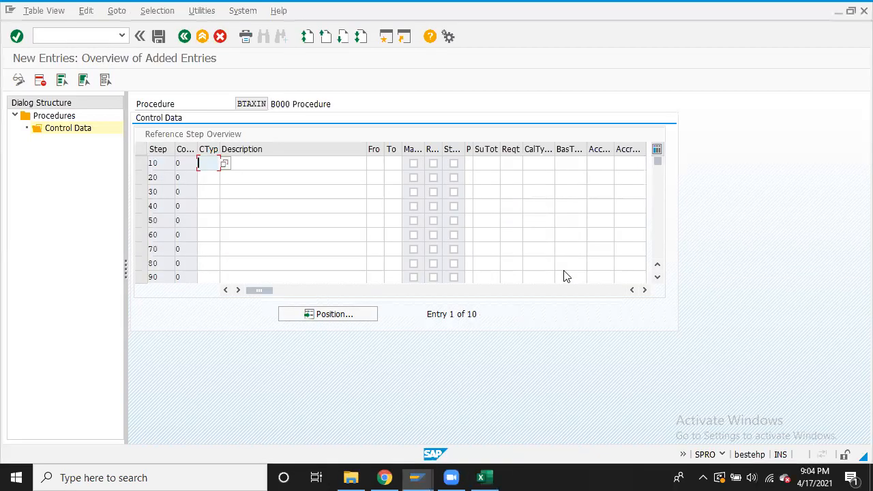
key("alt+Tab")
key("shift+Down")
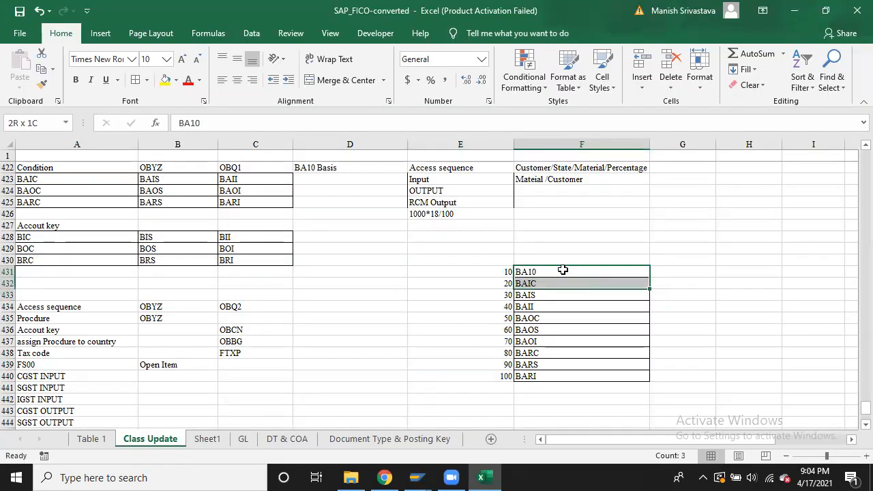
key("shift+Down")
key("shift+Down")
key("shift+Down")
key("shift+Down")
key("shift+Down")
key("shift+Down")
key("shift+Down")
key("shift+Down")
key("shift+Up")
key("ctrl+c")
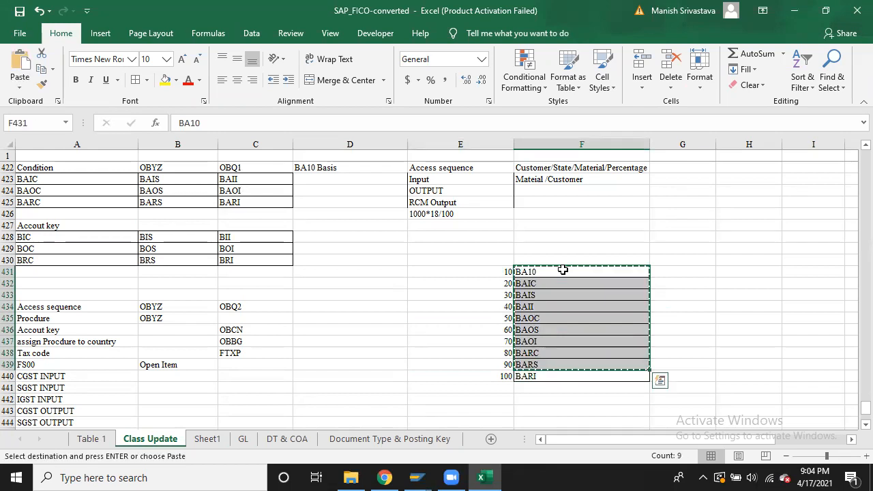
key("alt+Tab")
key("ctrl+v")
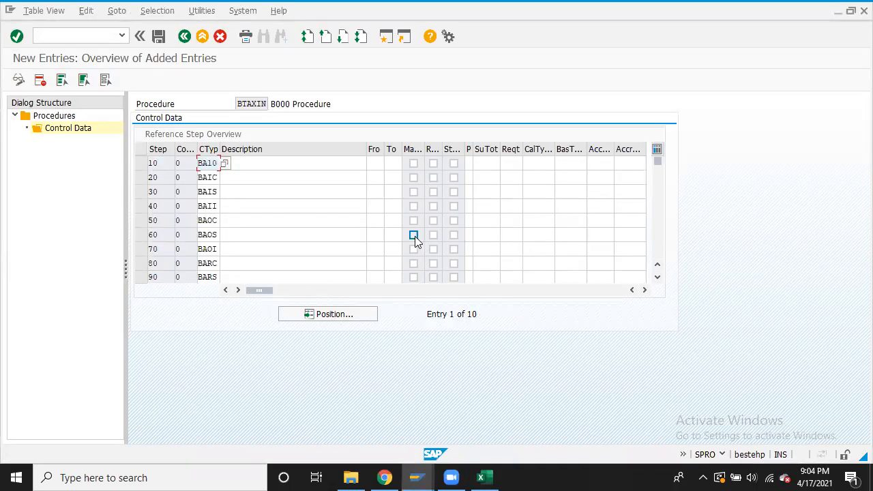
Give step 100 condition type BARI, copied from cell F440
left_click(658, 277)
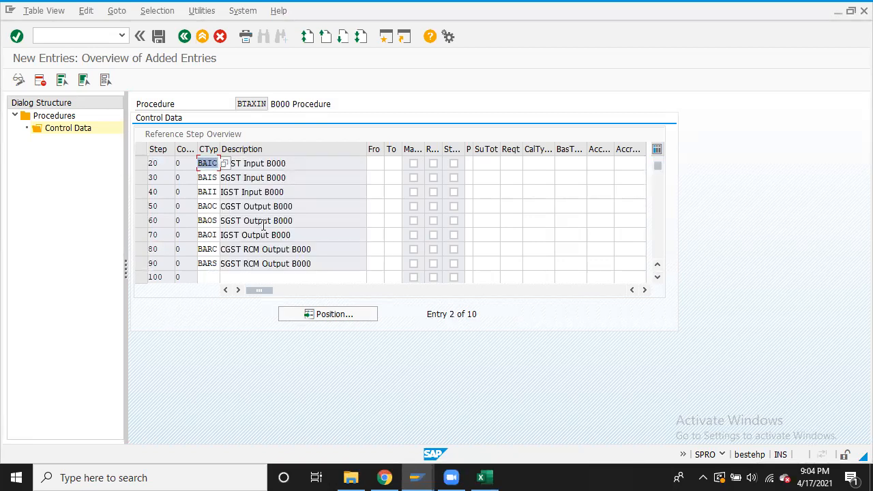
left_click(209, 277)
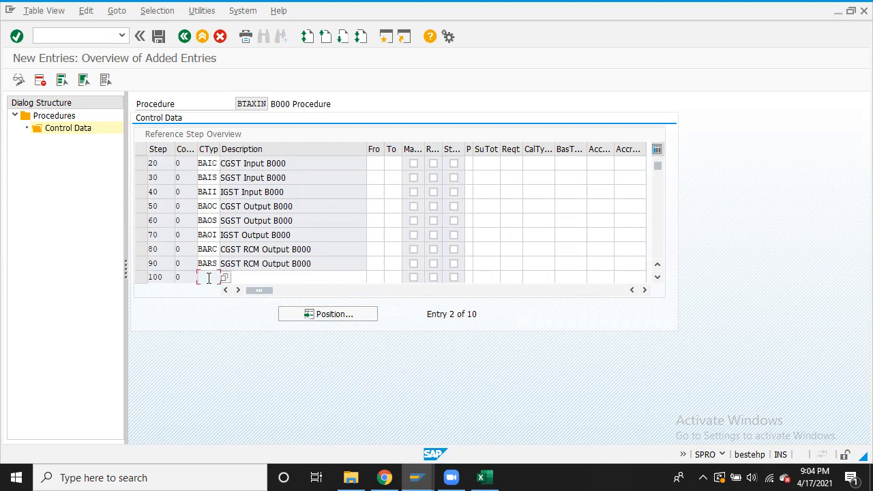
left_click(481, 478)
left_click(539, 380)
key("ctrl+c")
key("alt+Tab")
key("ctrl+v")
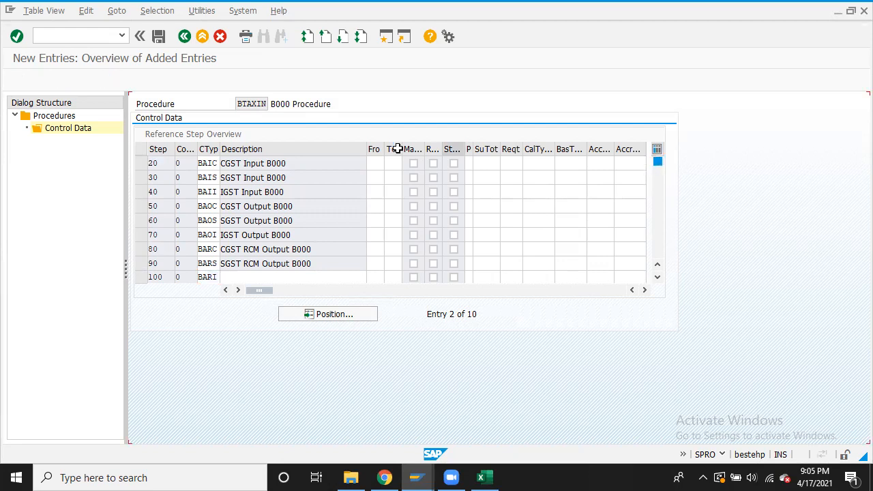
scroll(290, 170, "up", 1)
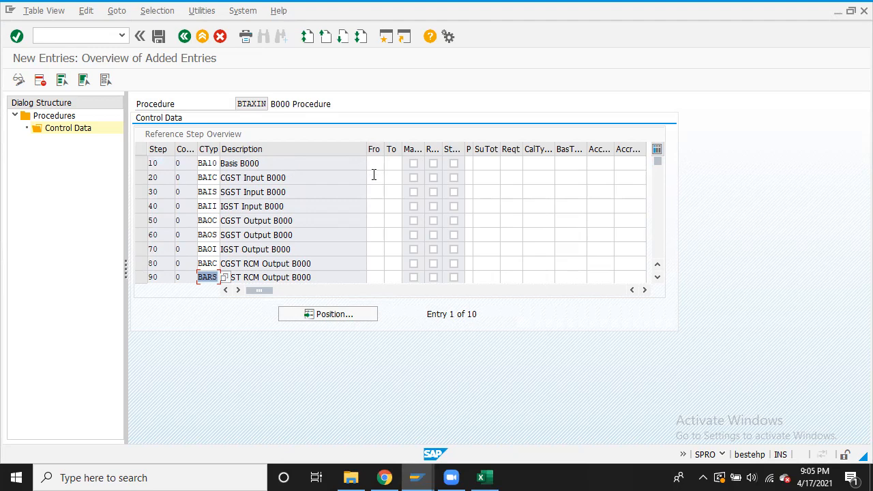
key("alt+Tab")
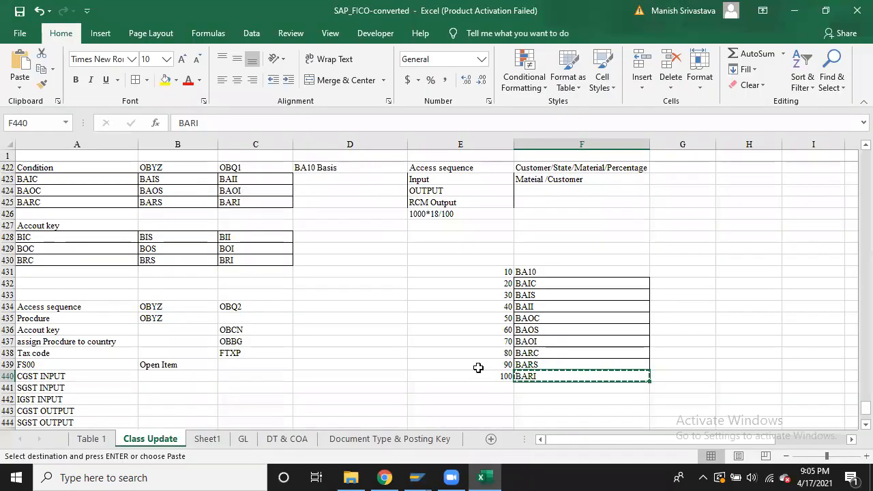
left_click(484, 279)
key("shift+Down")
key("shift+Down")
key("shift+Down")
key("shift+Down")
key("shift+Down")
key("shift+Down")
key("shift+Down")
key("shift+Down")
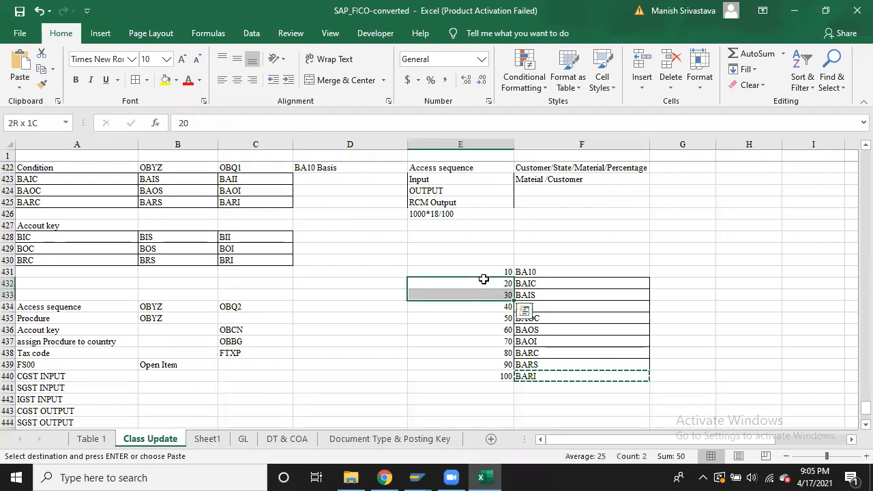
Replace the step numbers in E431:E440 with the value 10 in every row
key("Delete")
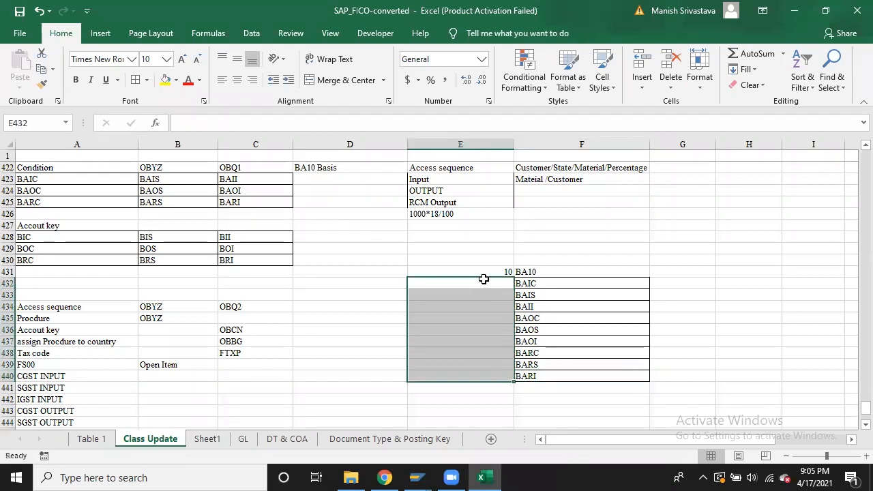
key("Up")
key("ctrl+c")
key("shift+Down")
key("shift+Down")
key("shift+Down")
key("shift+Down")
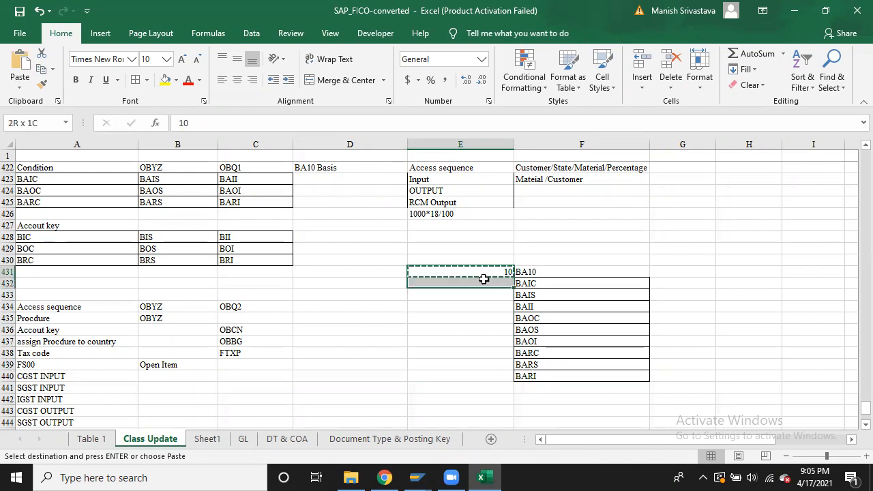
key("shift+Down")
key("shift+Down")
key("shift+Down")
key("shift+Down")
key("shift+Down")
key("ctrl+v")
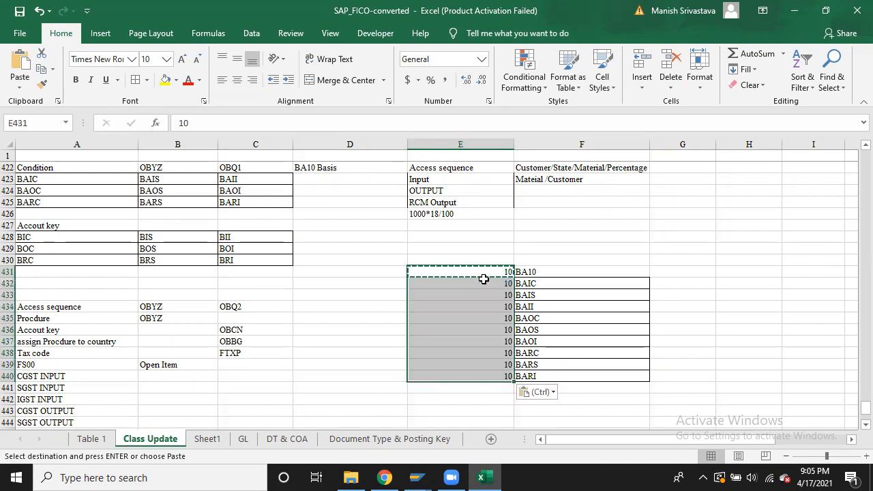
Fill SAP's From column with 10 for steps 20 through 100
key("Up")
key("Down")
key("Down")
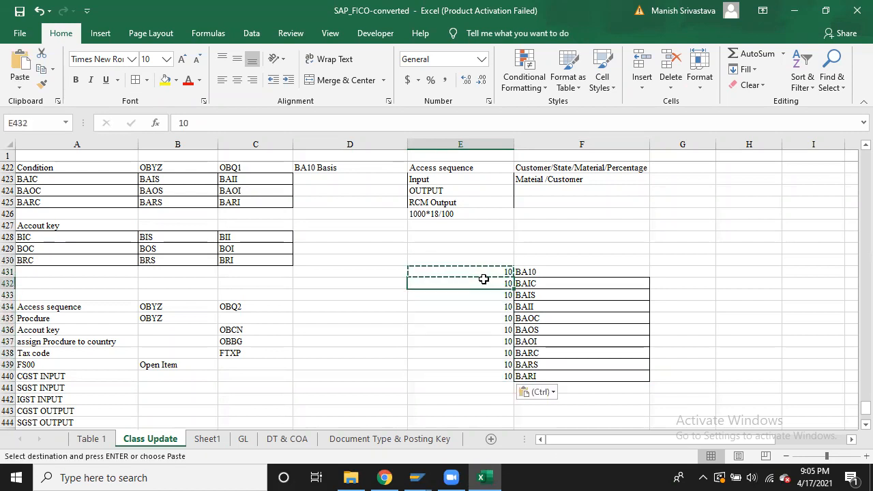
key("shift+Down")
key("shift+Down")
key("shift+Down")
key("shift+Down")
key("shift+Down")
key("shift+Down")
key("shift+Down")
key("shift+Down")
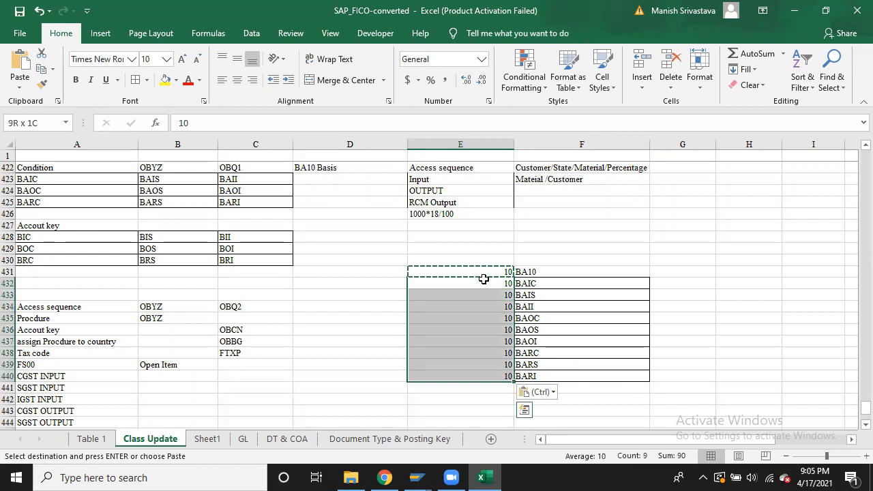
key("Escape")
key("ctrl+c")
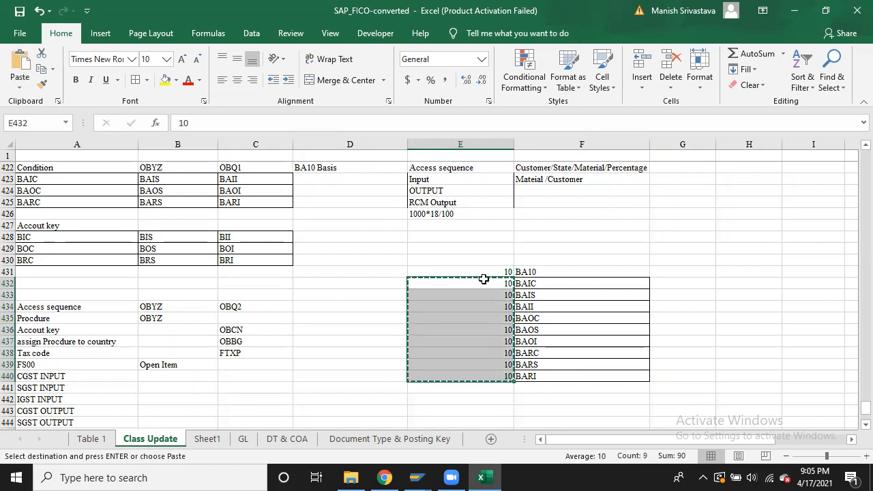
key("alt+Tab")
left_click(374, 177)
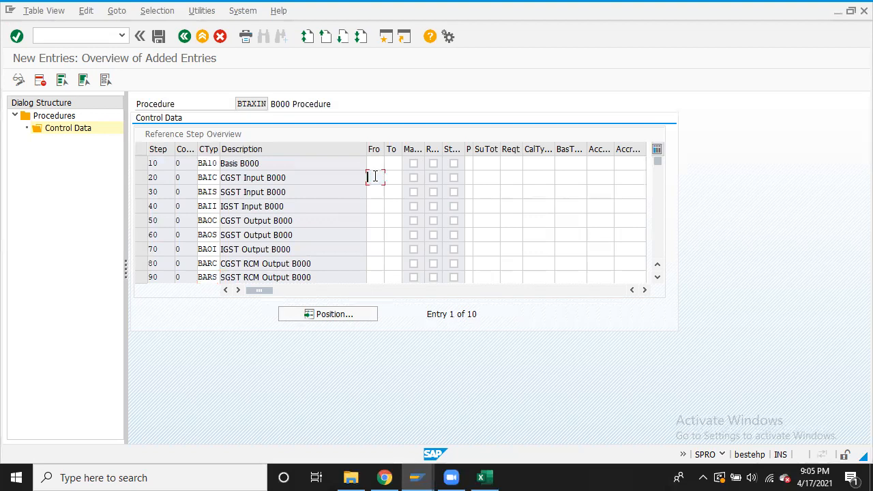
key("ctrl+v")
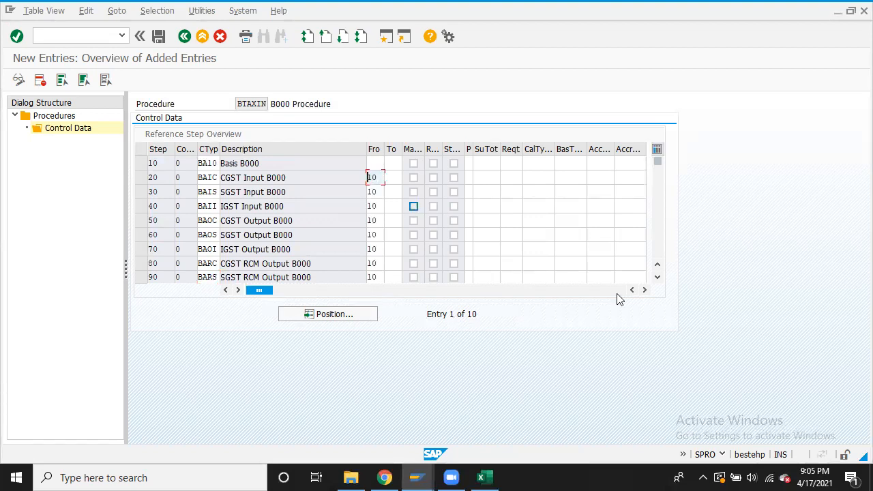
left_click(658, 279)
left_click(375, 275)
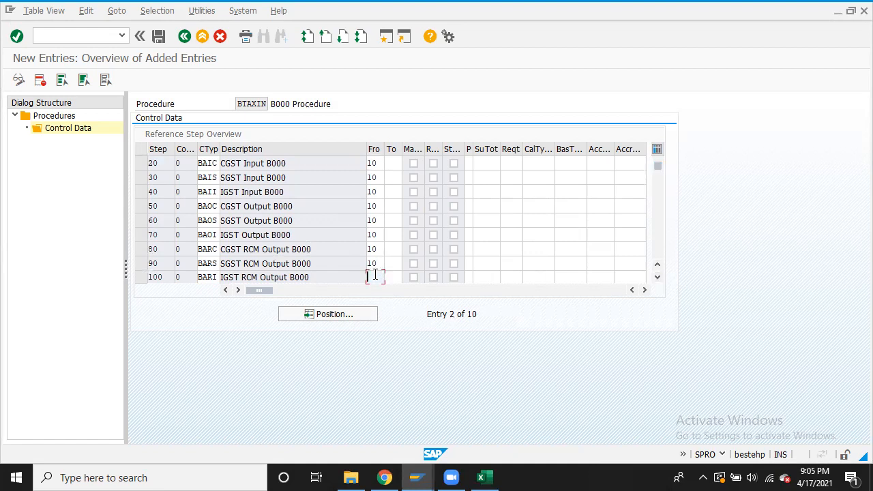
type("10")
key("alt+Tab")
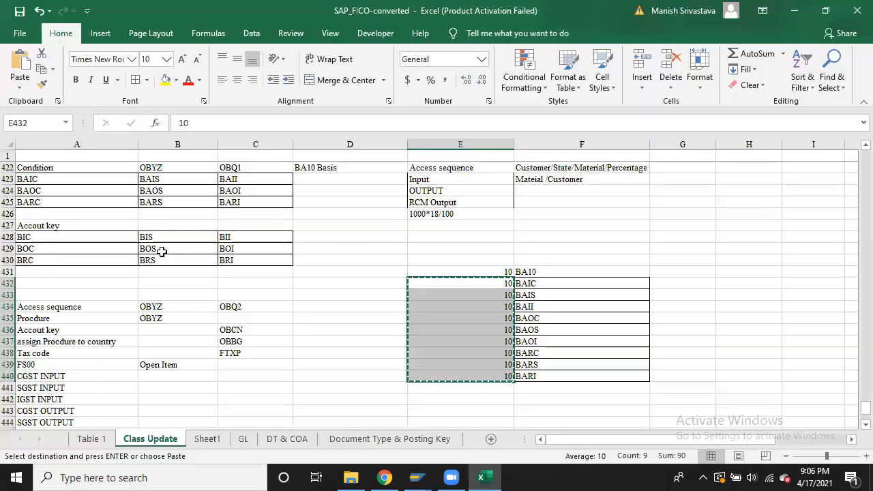
Paste account keys BIC, BIS, BII transposed down column G starting at G432
left_click(81, 239)
key("shift+Right")
key("shift+Right")
key("Escape")
key("ctrl+c")
key("Right")
key("Right")
key("Right")
key("Right")
key("Right")
key("Right")
key("Down")
key("Down")
key("Down")
key("Down")
key("Right")
key("Left")
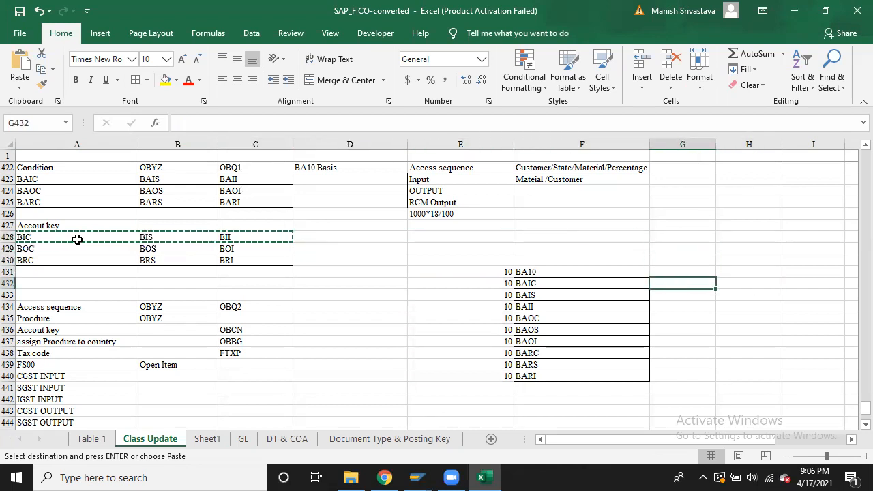
key("ctrl+alt+v")
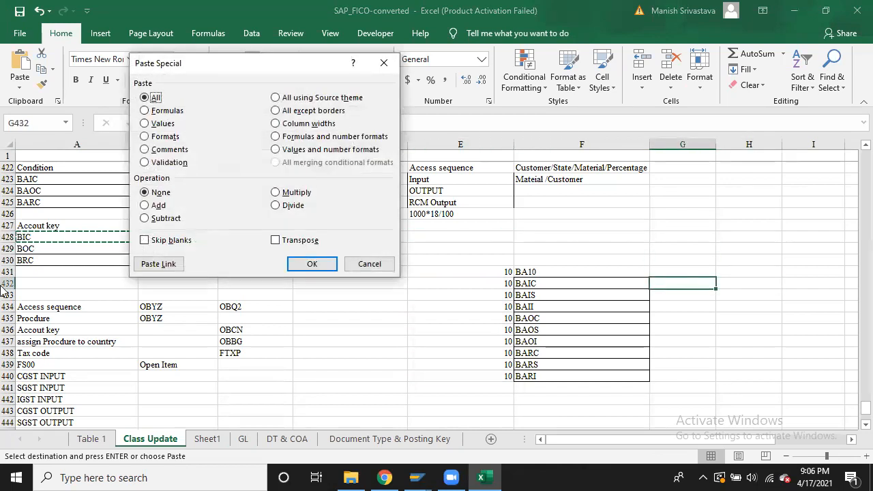
left_click(289, 240)
left_click(313, 265)
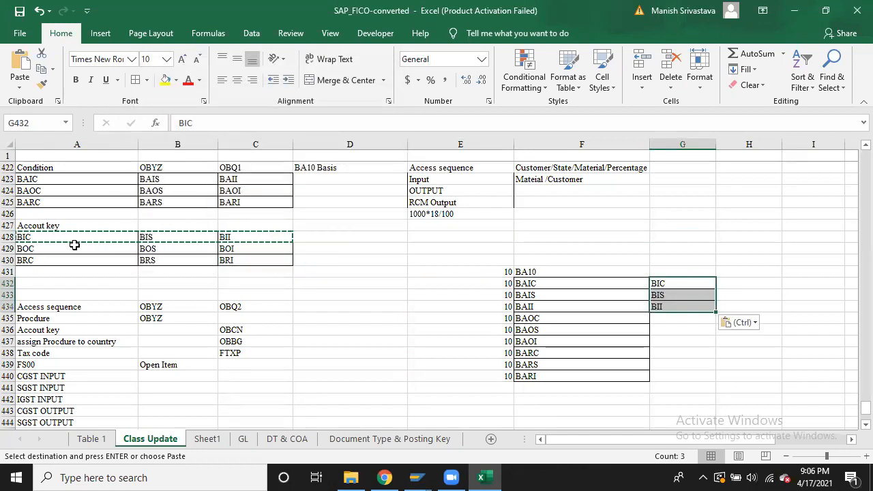
Paste account keys BOC, BOS, BOI transposed into G435:G437
left_click(74, 245)
key("shift+Right")
key("shift+Right")
key("ctrl+c")
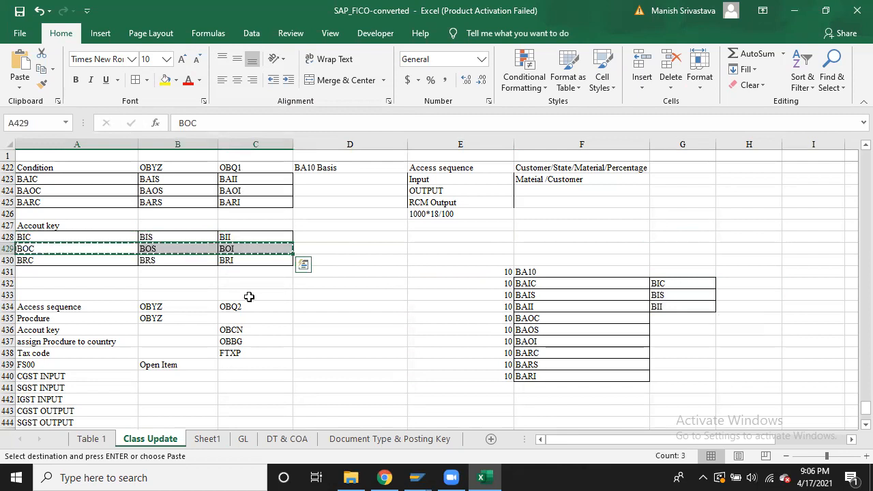
left_click(671, 320)
key("ctrl+alt+v")
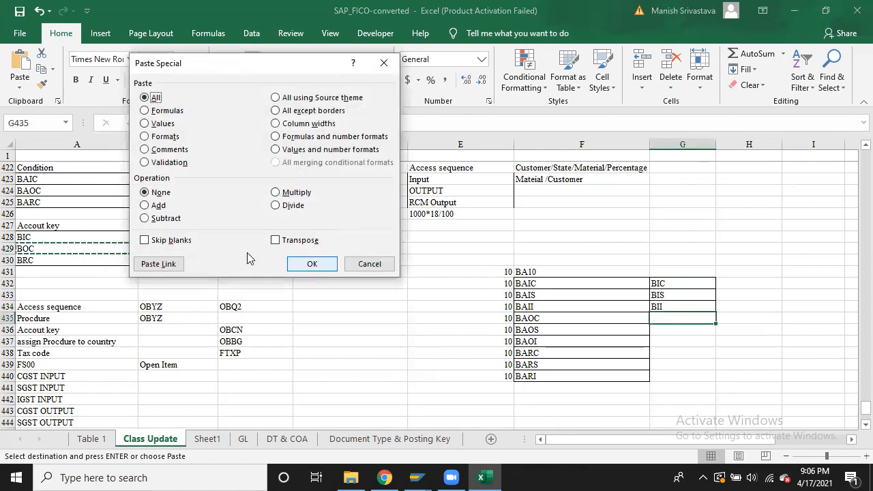
left_click(276, 240)
left_click(311, 264)
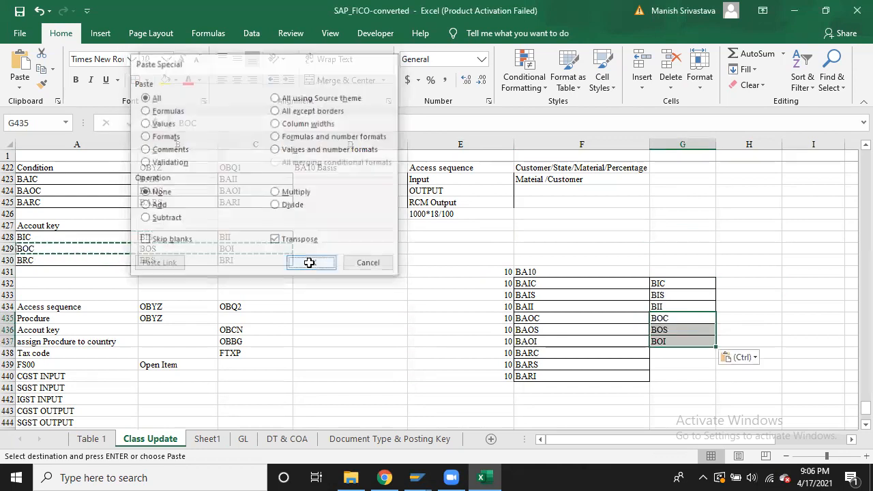
Paste account keys BRC, BRS, BRI transposed into G438:G440
left_click(86, 261)
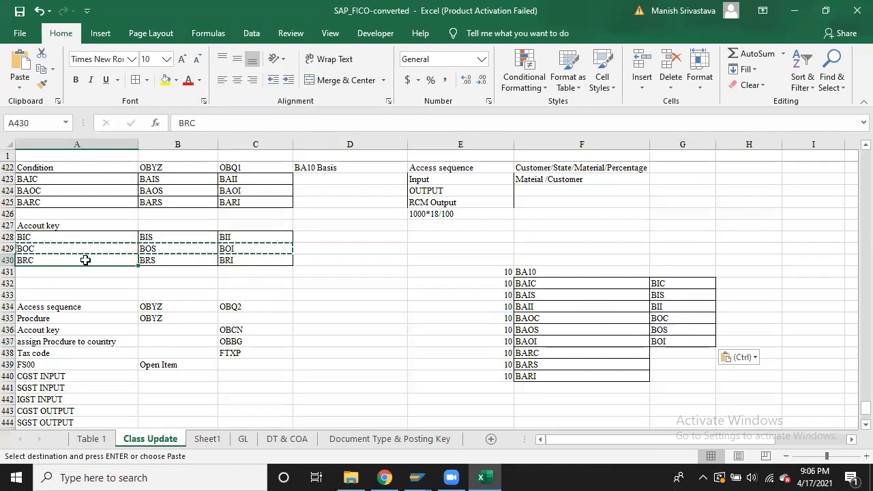
key("ctrl+shift+Right")
key("ctrl+c")
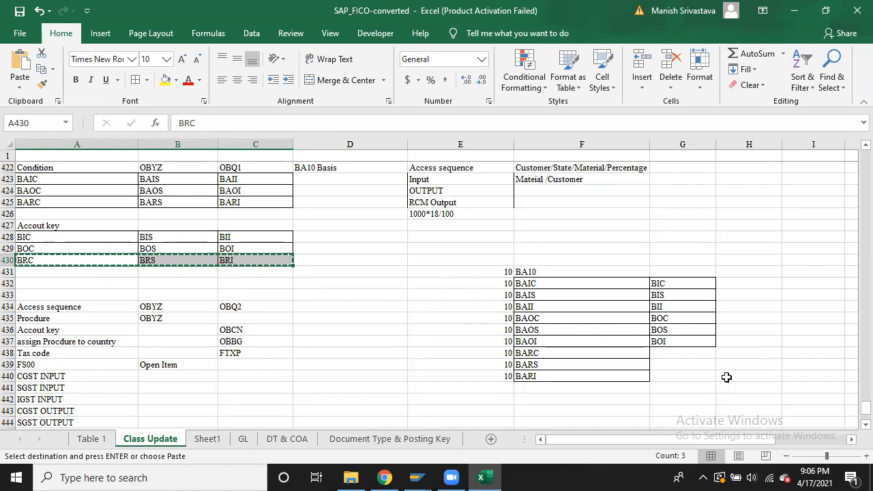
left_click(689, 353)
key("ctrl+alt+v")
left_click(276, 240)
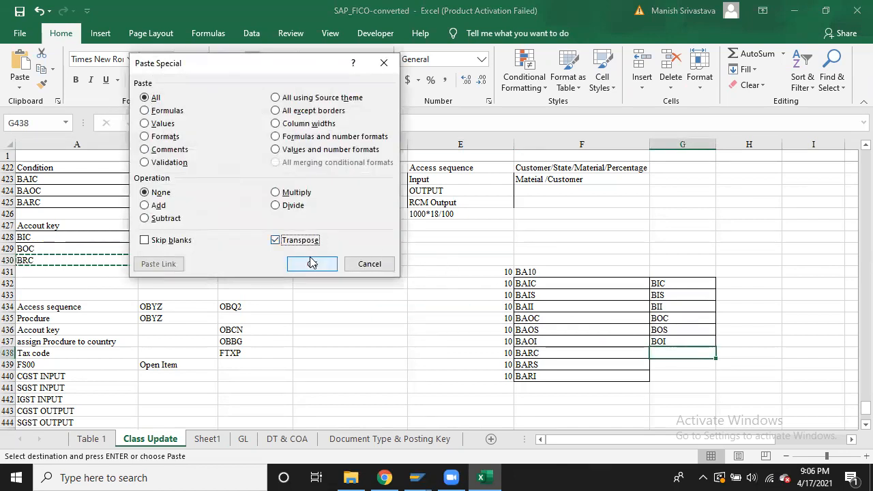
left_click(312, 263)
Copy the nine account keys in G432:G440 for SAP
left_click(694, 282)
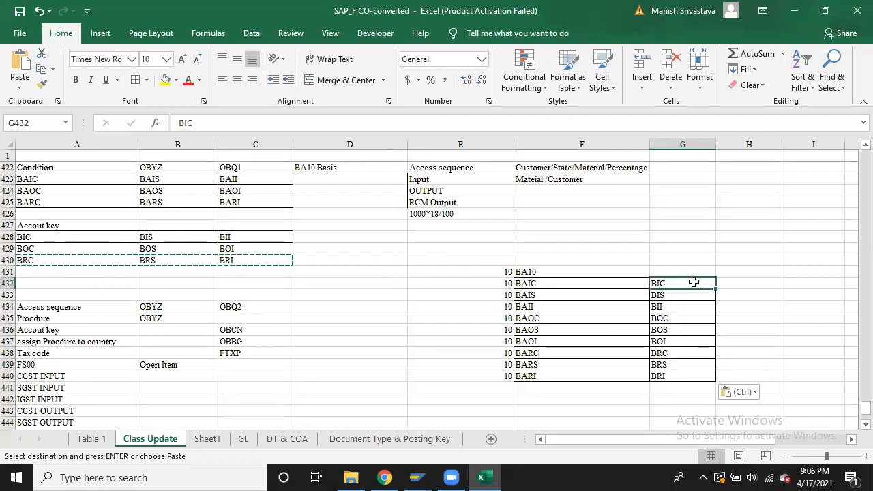
key("shift+Down")
key("shift+Down")
key("shift+Down")
key("shift+Down")
key("shift+Down")
key("shift+Down")
key("shift+Down")
key("shift+Down")
key("ctrl+c")
key("alt+Tab")
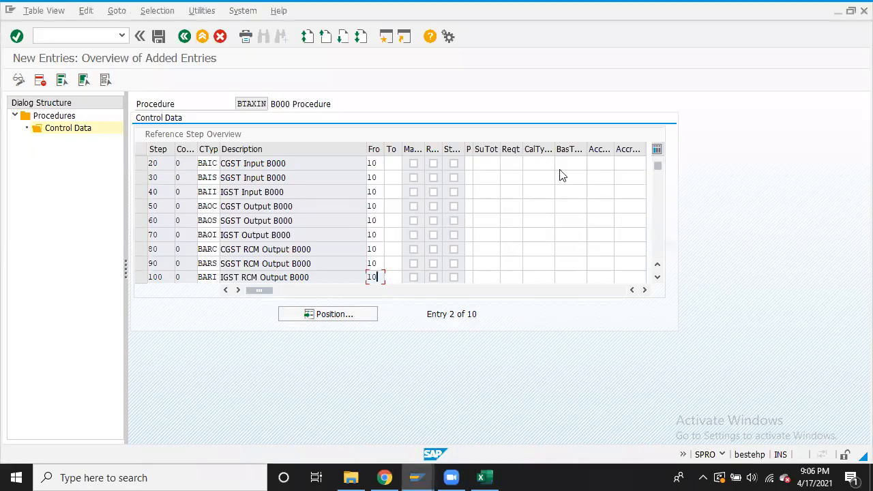
Paste account keys BIC–BRI into steps 20–100 and save BTAXIN's control data
left_click(605, 164)
key("ctrl+v")
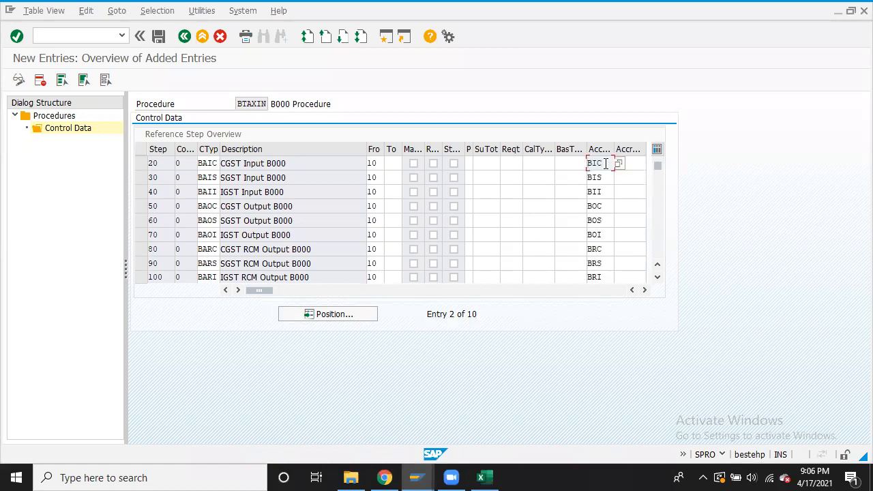
left_click(159, 39)
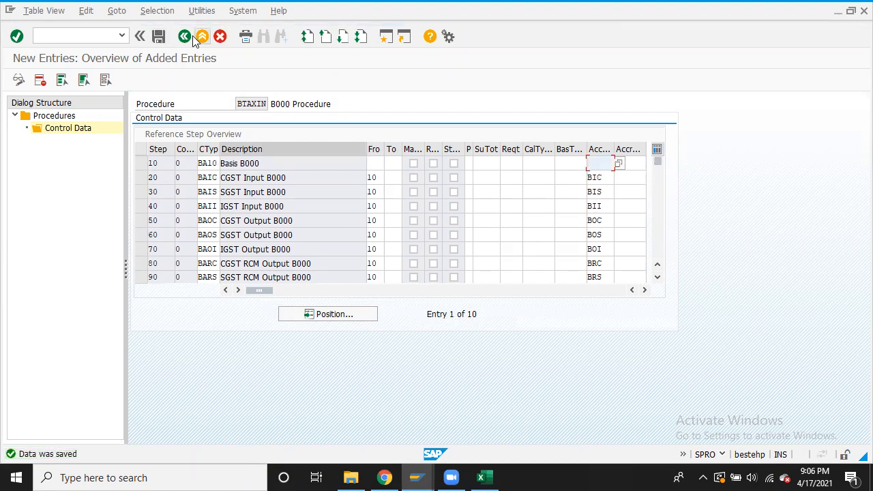
Back out of the procedure definition to the IMG activity chooser, saving again on the way
left_click(185, 37)
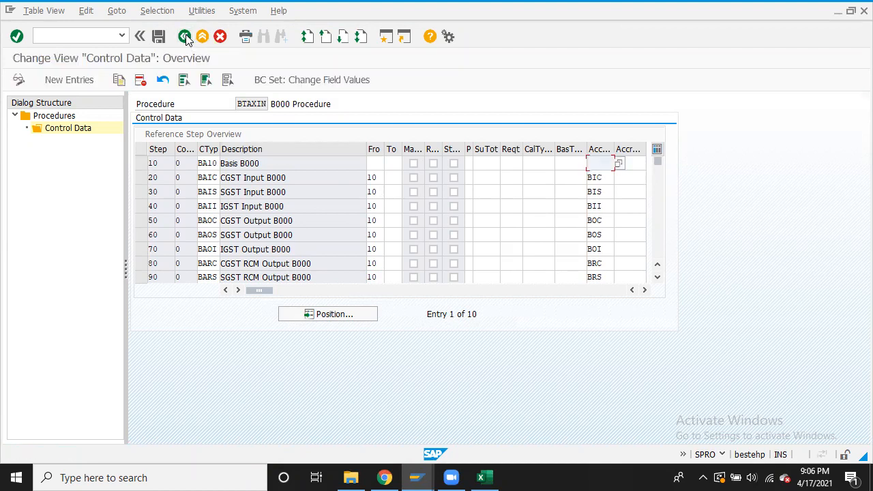
left_click(185, 37)
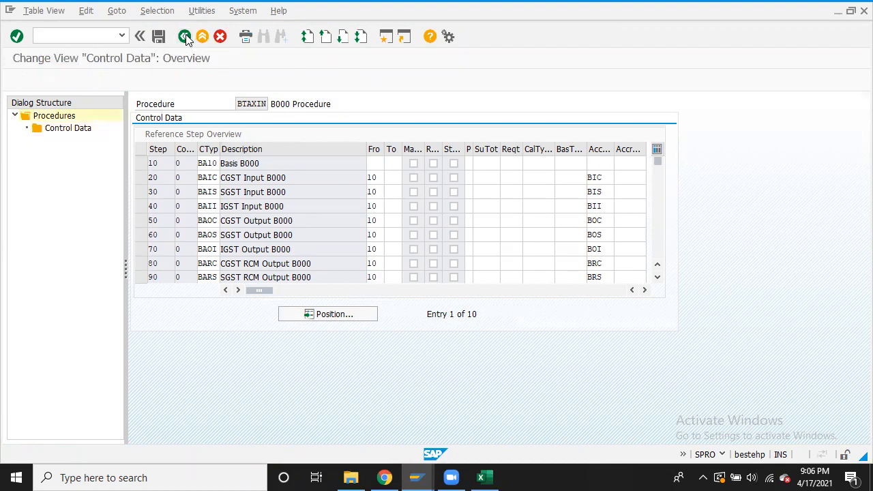
left_click(158, 36)
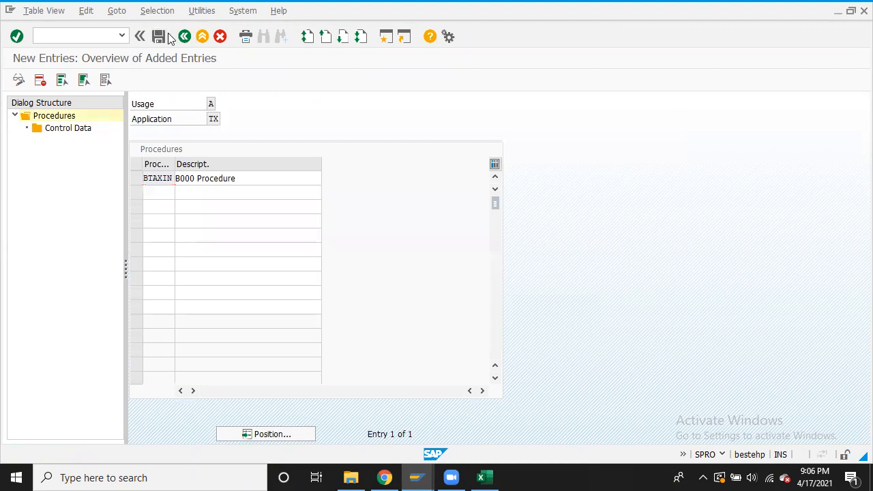
left_click(185, 36)
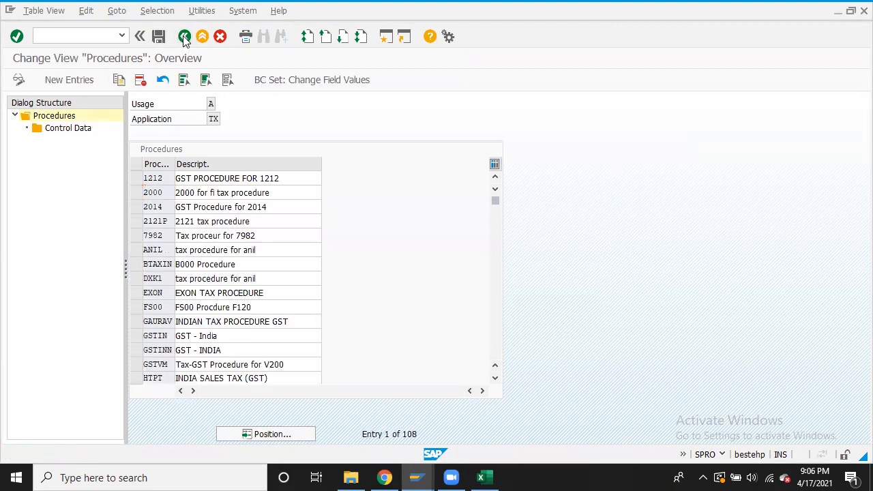
left_click(184, 36)
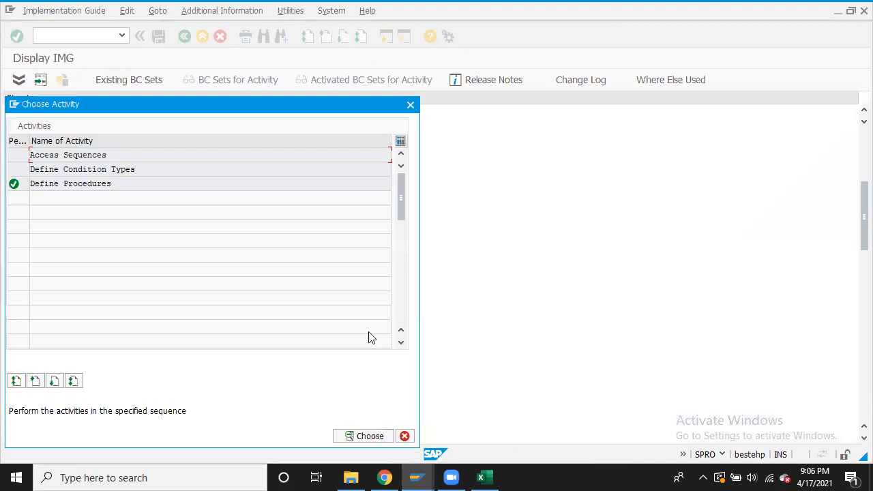
Dismiss the activity chooser and run Assign Country to Calculation Procedure from the IMG
left_click(404, 436)
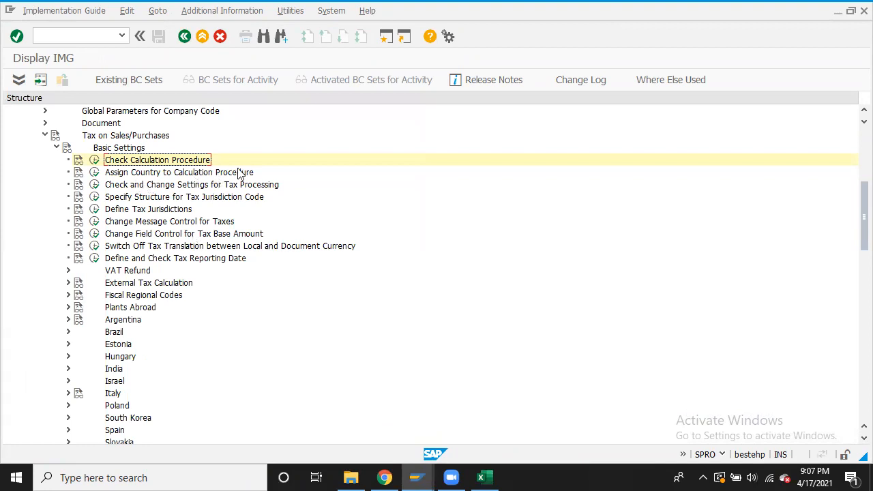
left_click(96, 173)
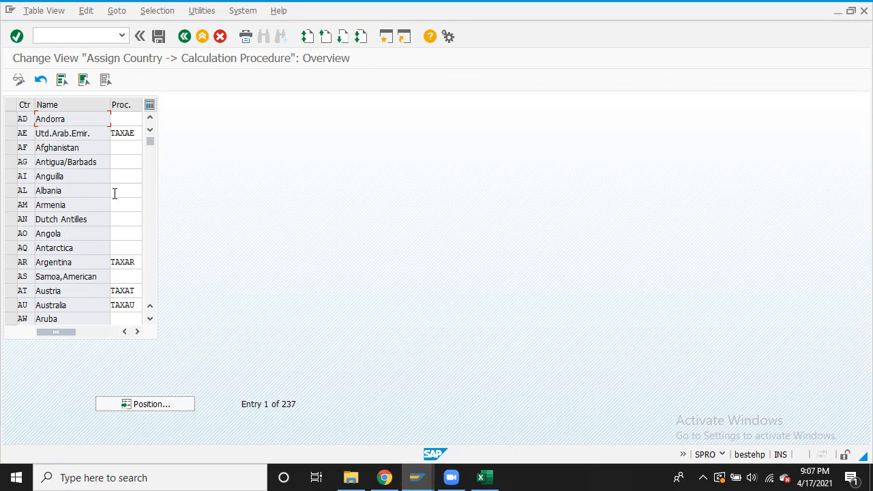
Find India (IN) in the country table and change its procedure from 2121P to BTAXIN
left_click(131, 119)
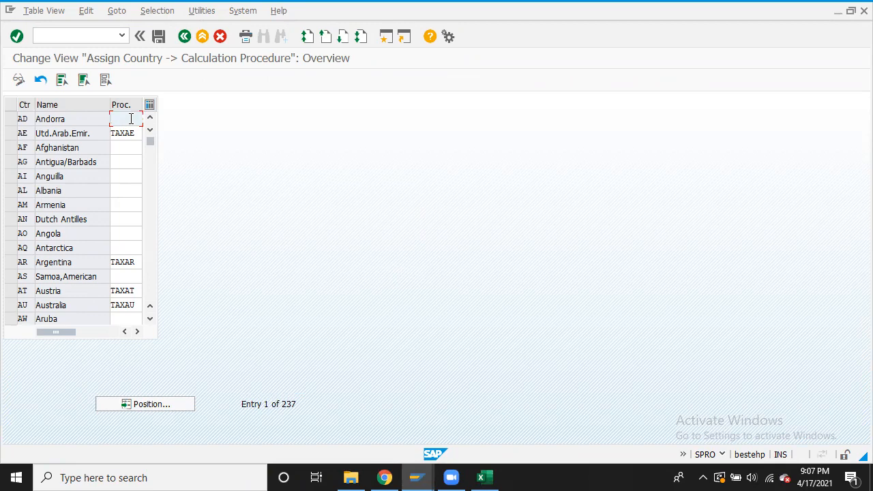
left_click(165, 407)
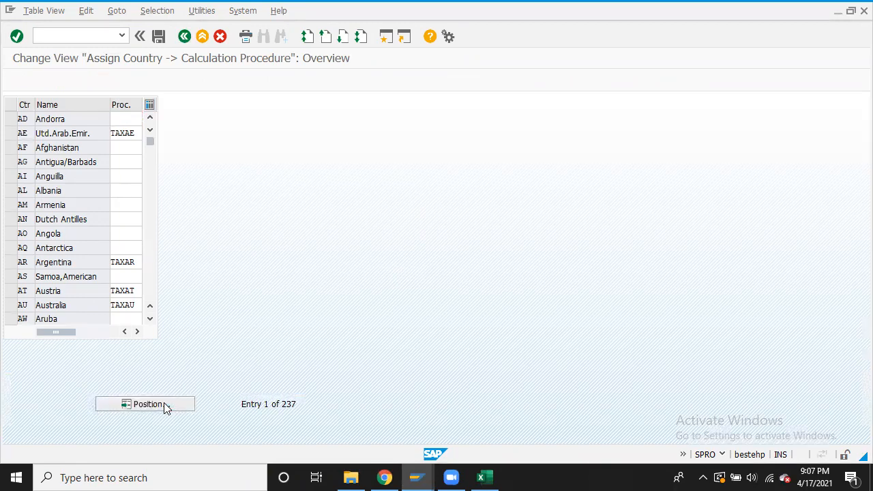
type("IN")
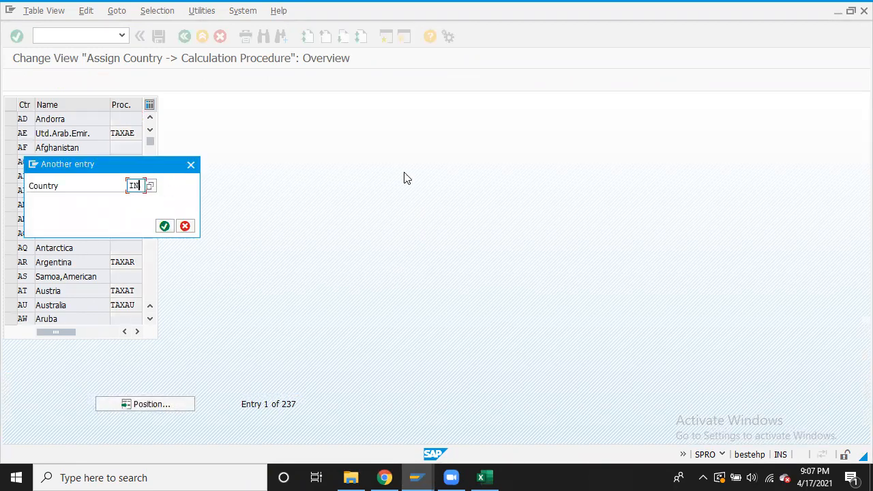
key("Return")
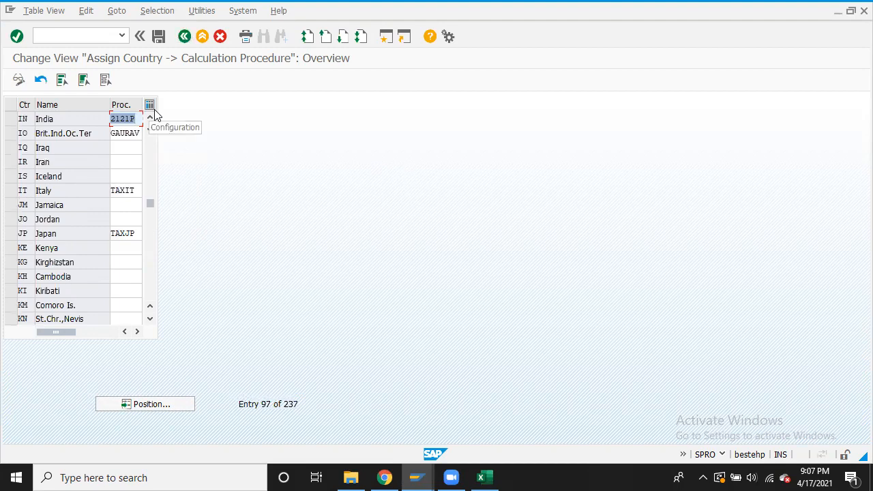
key("Delete")
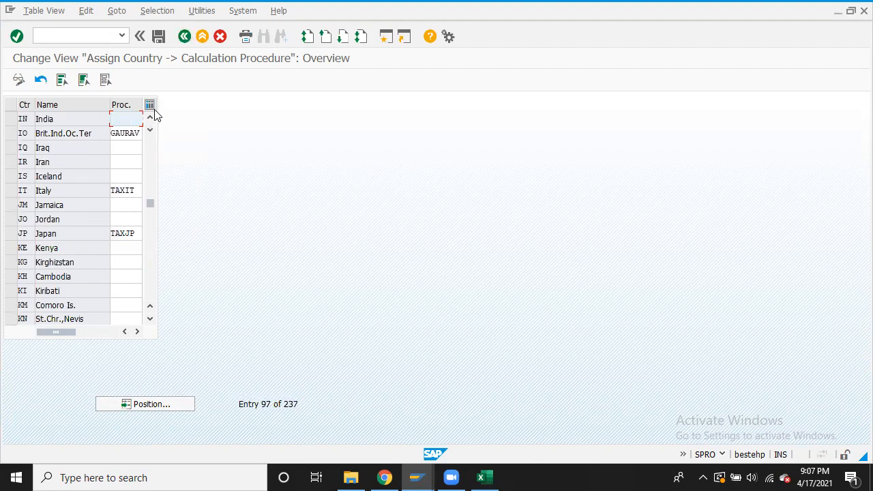
type("B")
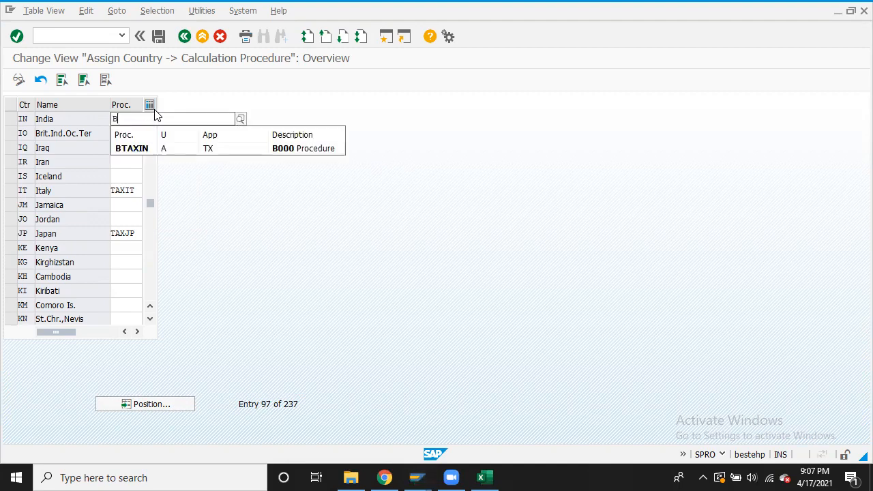
left_click(142, 150)
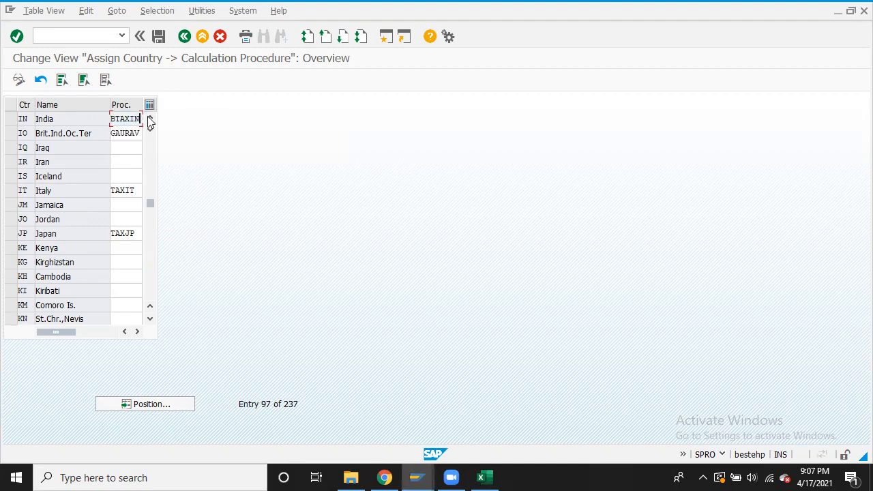
Save the assignment under the customizing request and return to the IMG tree
left_click(158, 37)
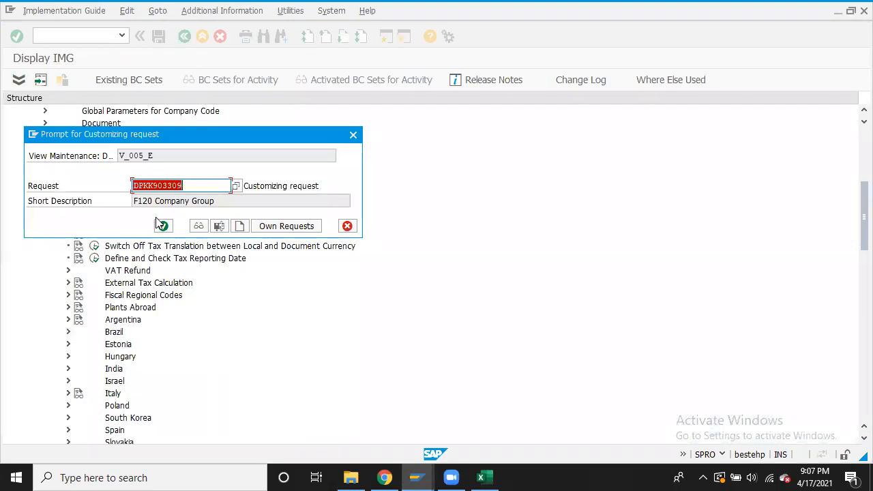
left_click(164, 226)
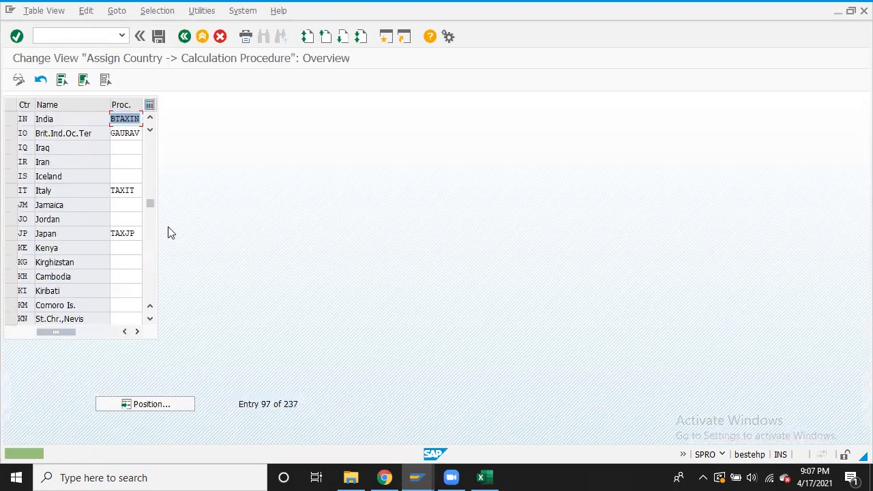
left_click(184, 37)
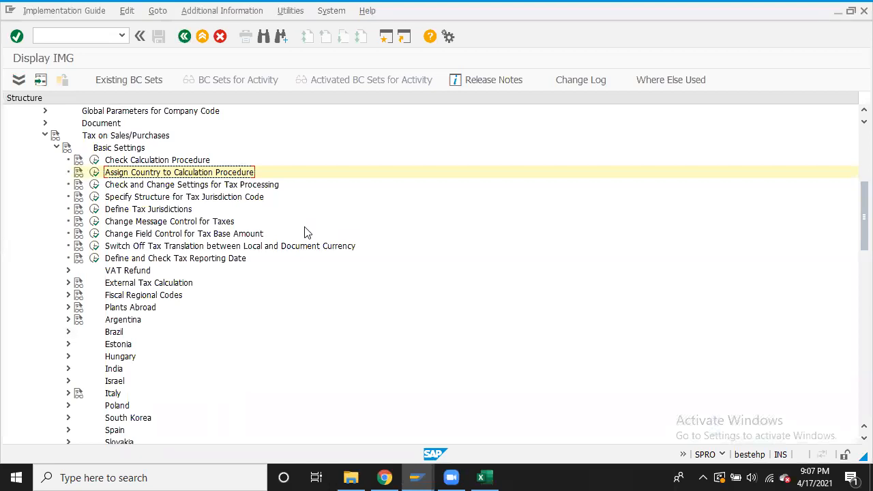
left_click(104, 38)
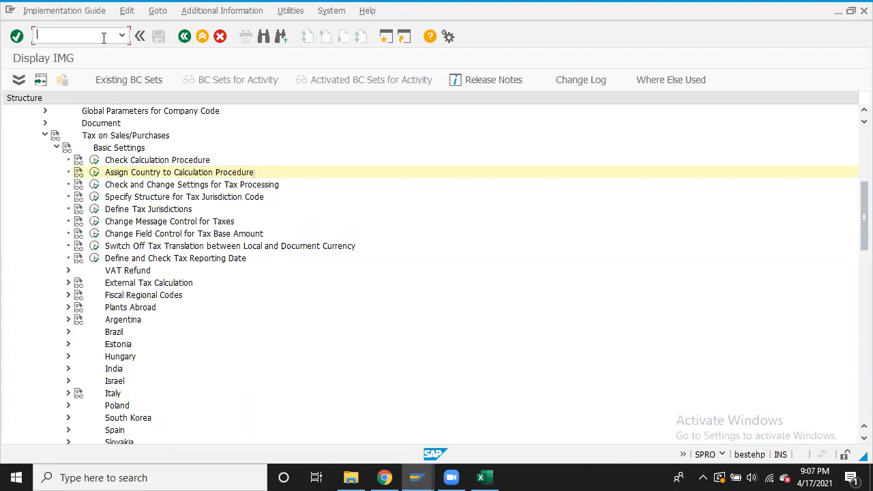